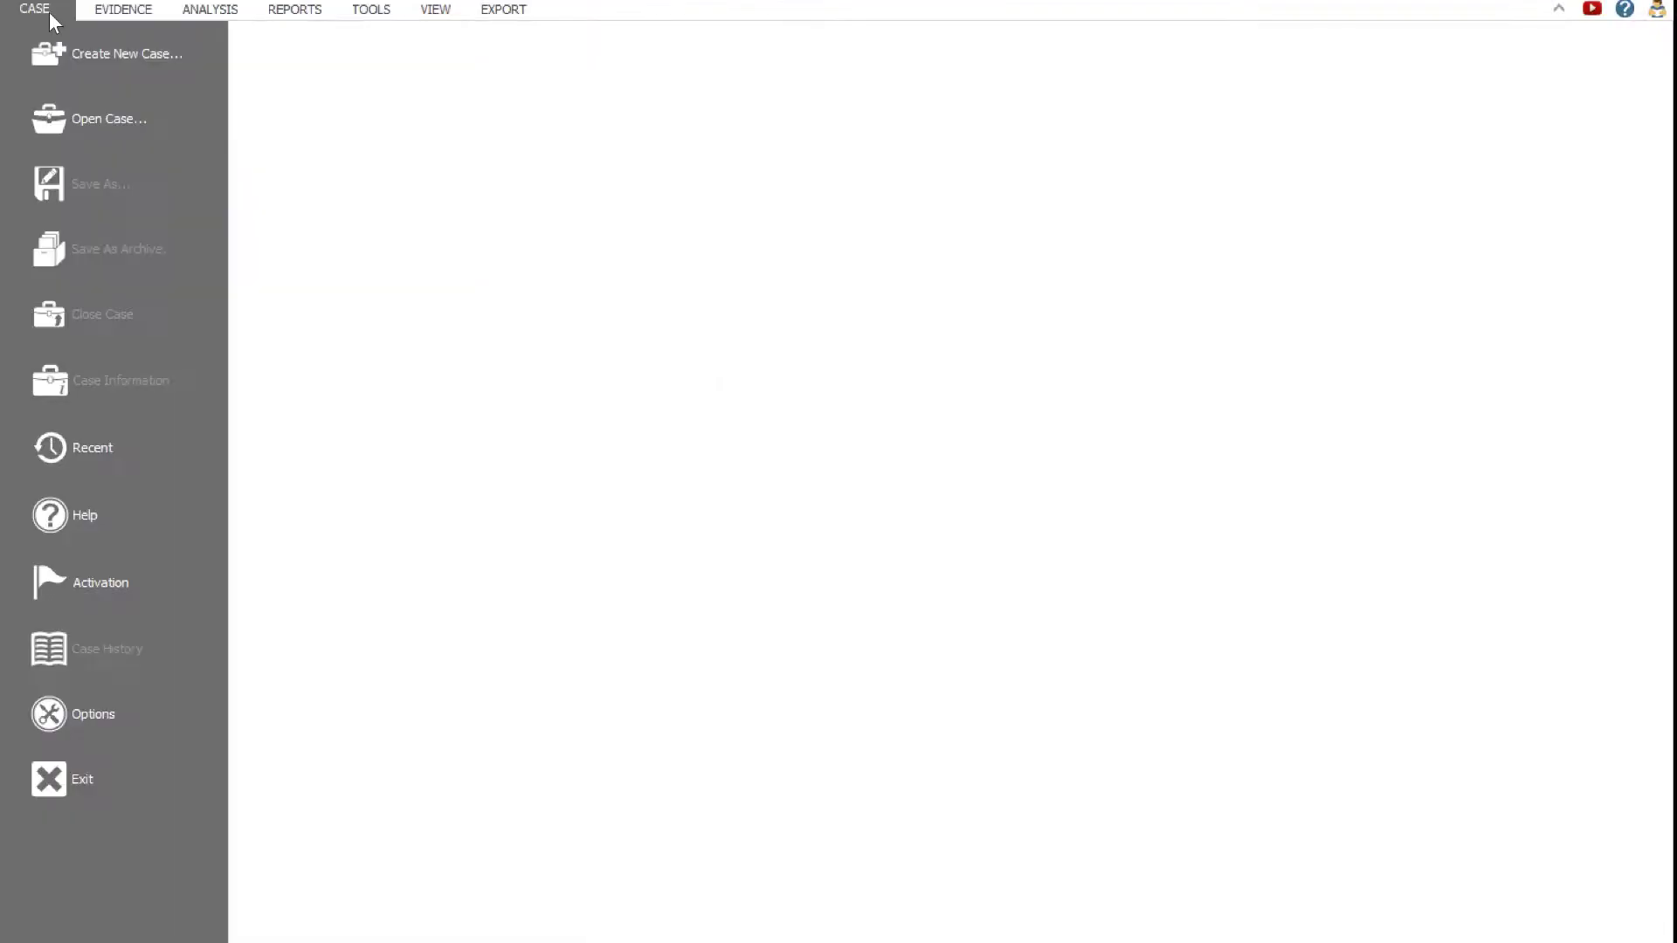
# Step: Create the case 'E3 Universal' with the saved investigator's details and save it in E3 Cases
pyautogui.click(131, 52)
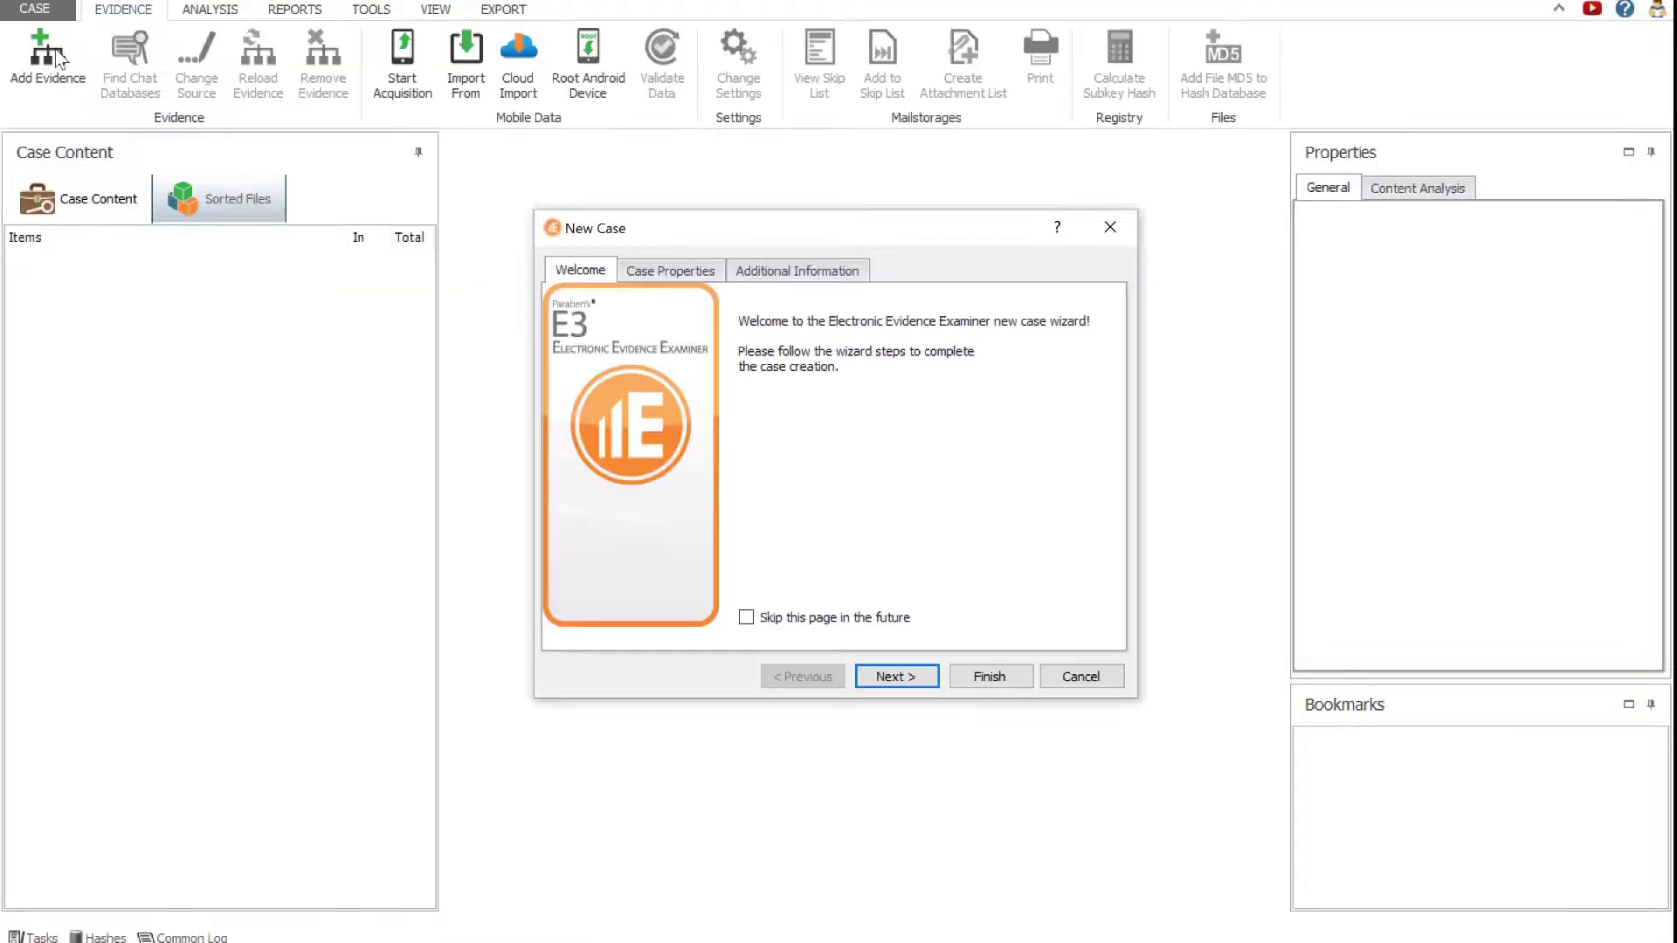
pyautogui.click(893, 677)
pyautogui.write('E3 Univer')
pyautogui.click(893, 677)
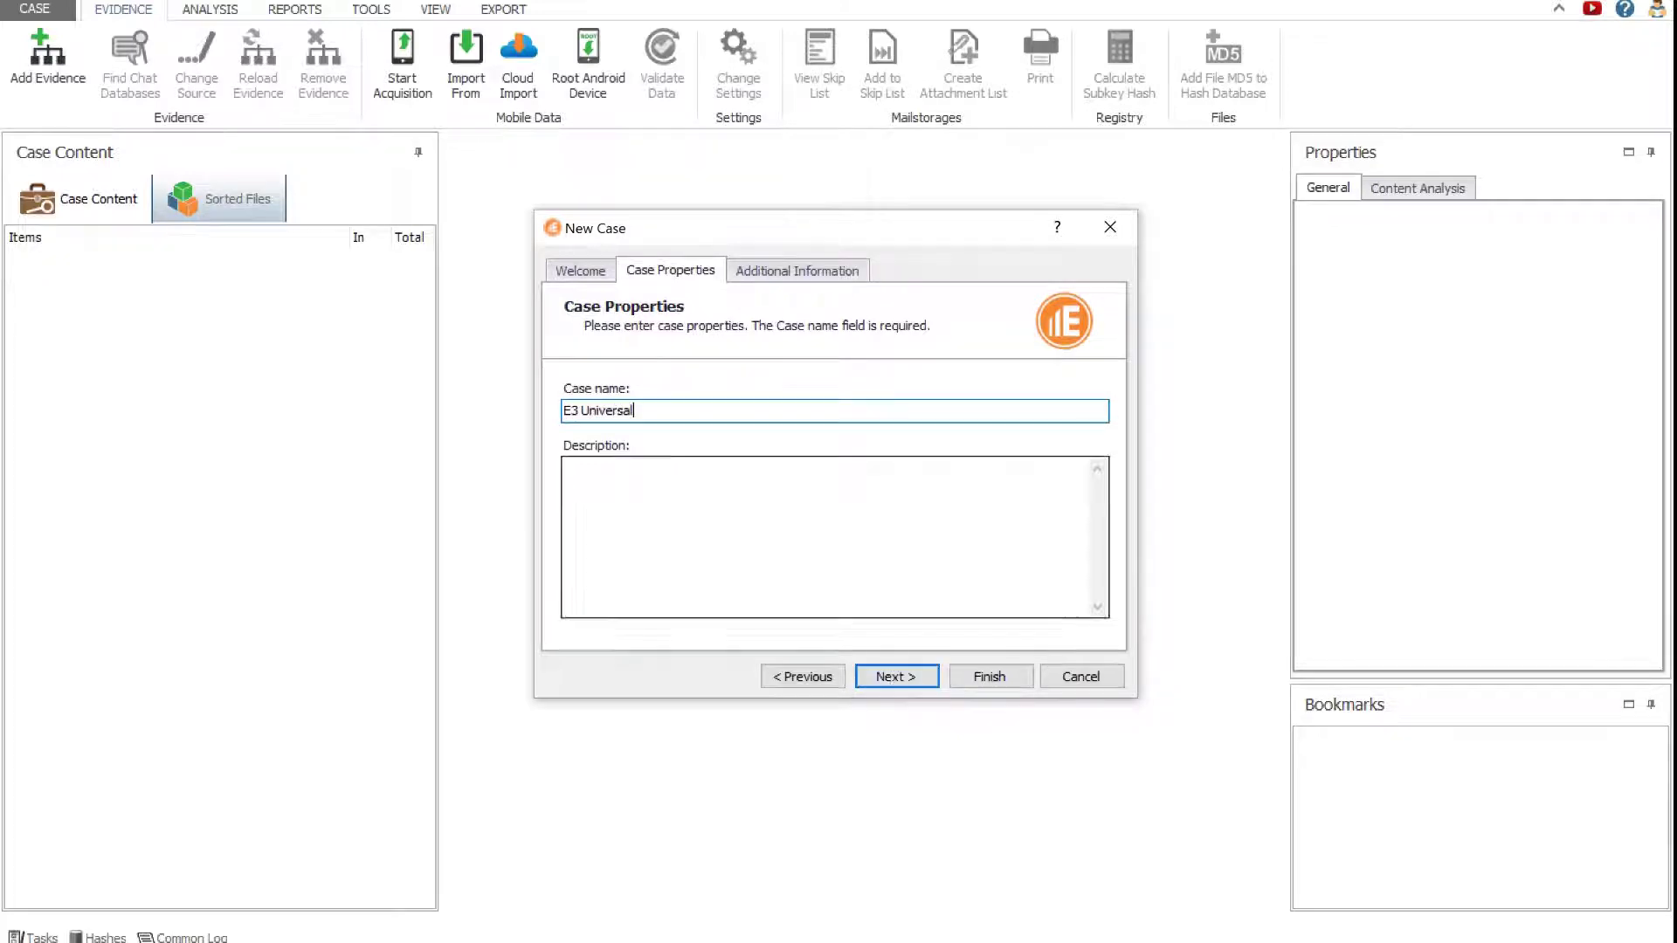
pyautogui.click(816, 409)
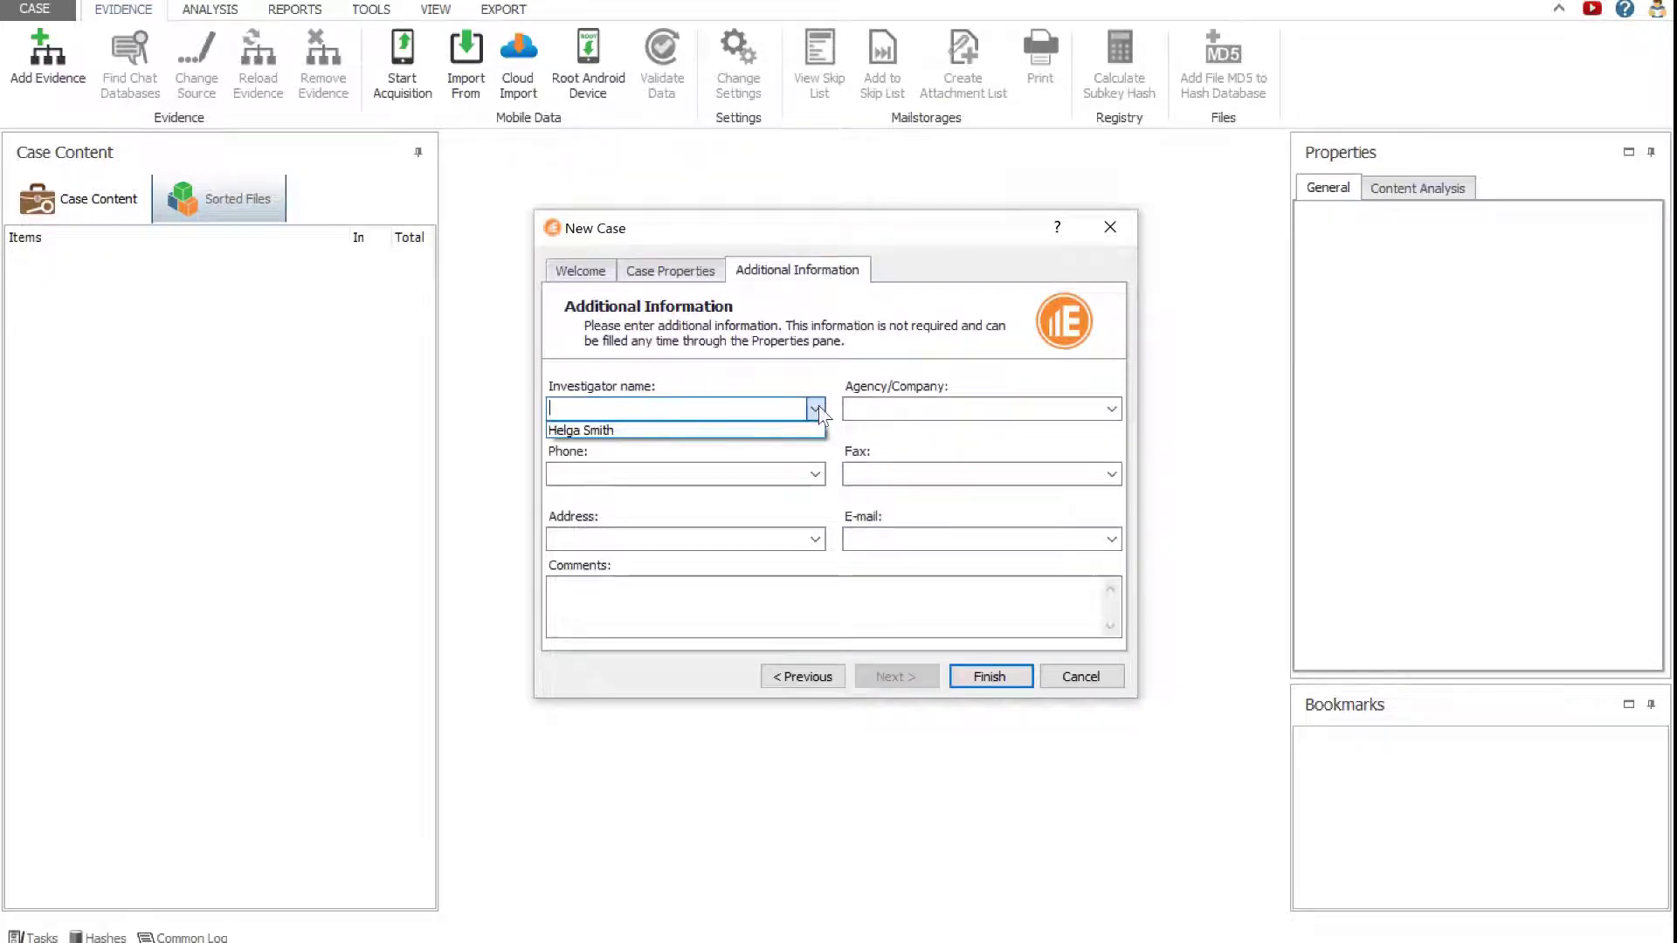
pyautogui.click(581, 433)
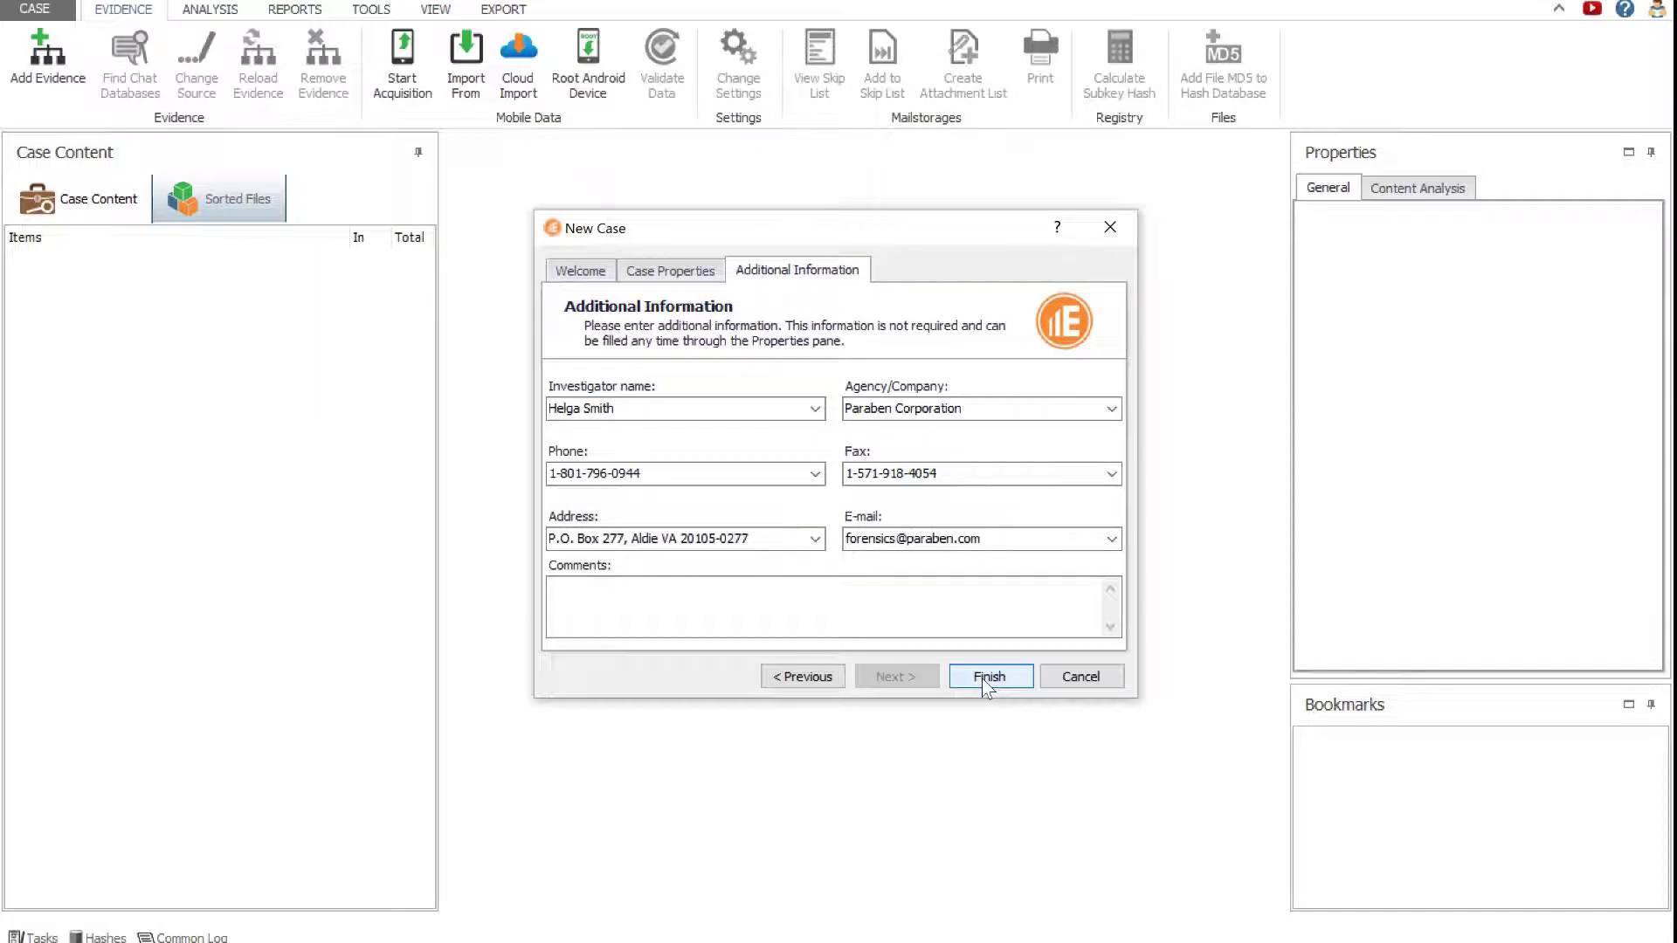
pyautogui.click(981, 680)
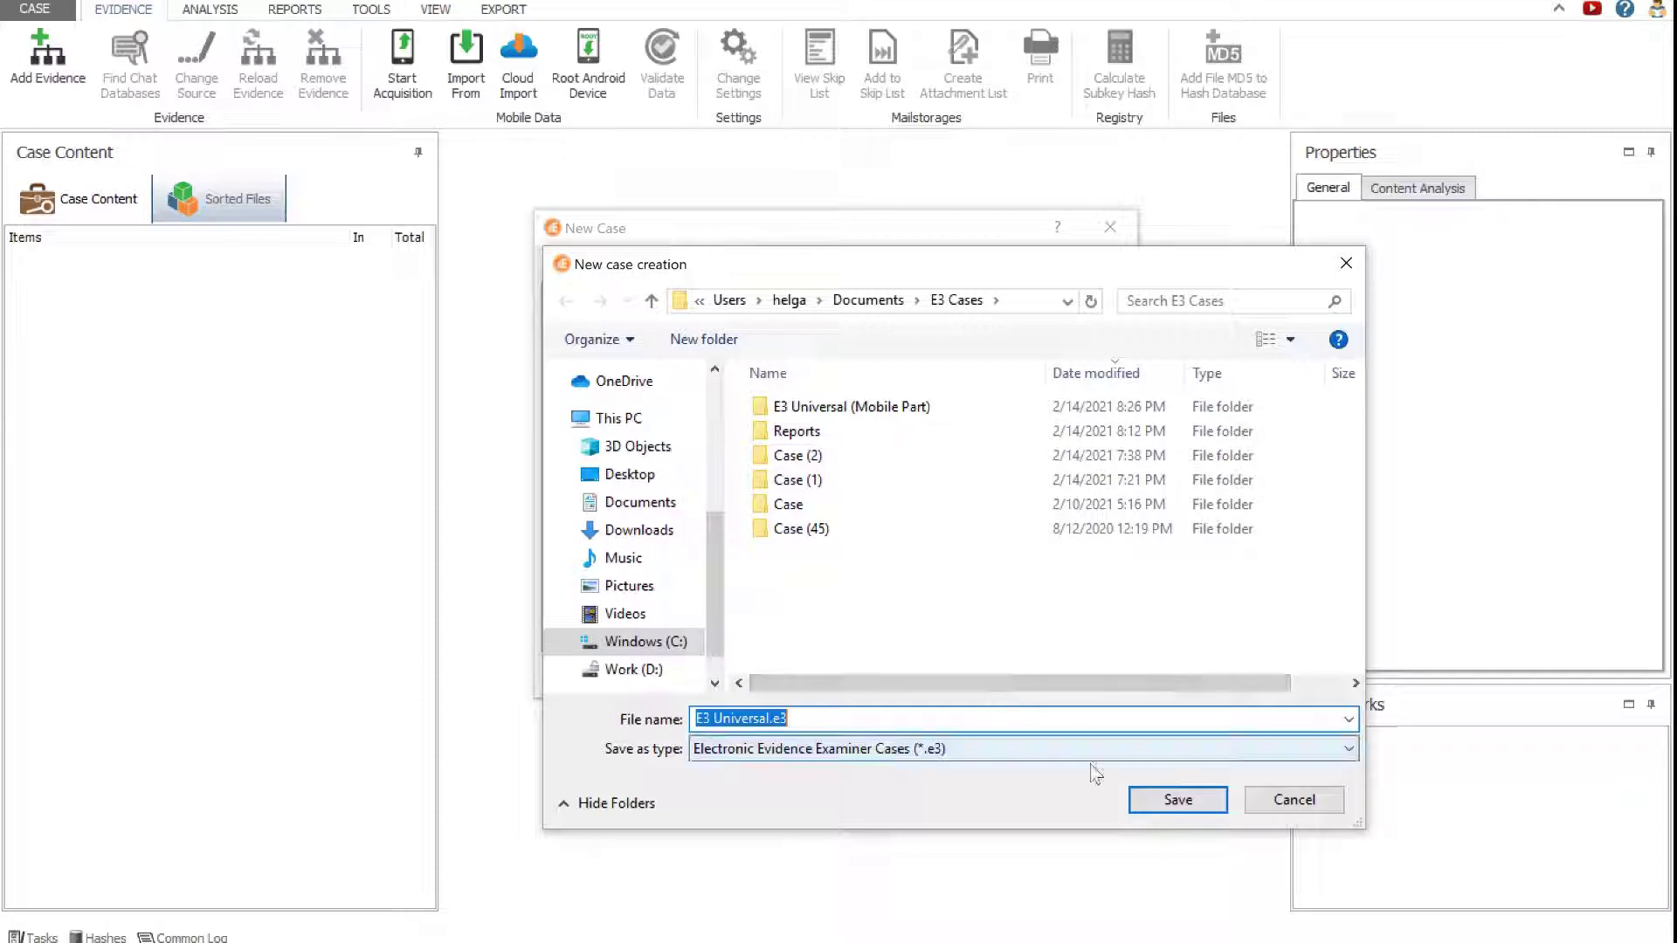
pyautogui.click(1136, 800)
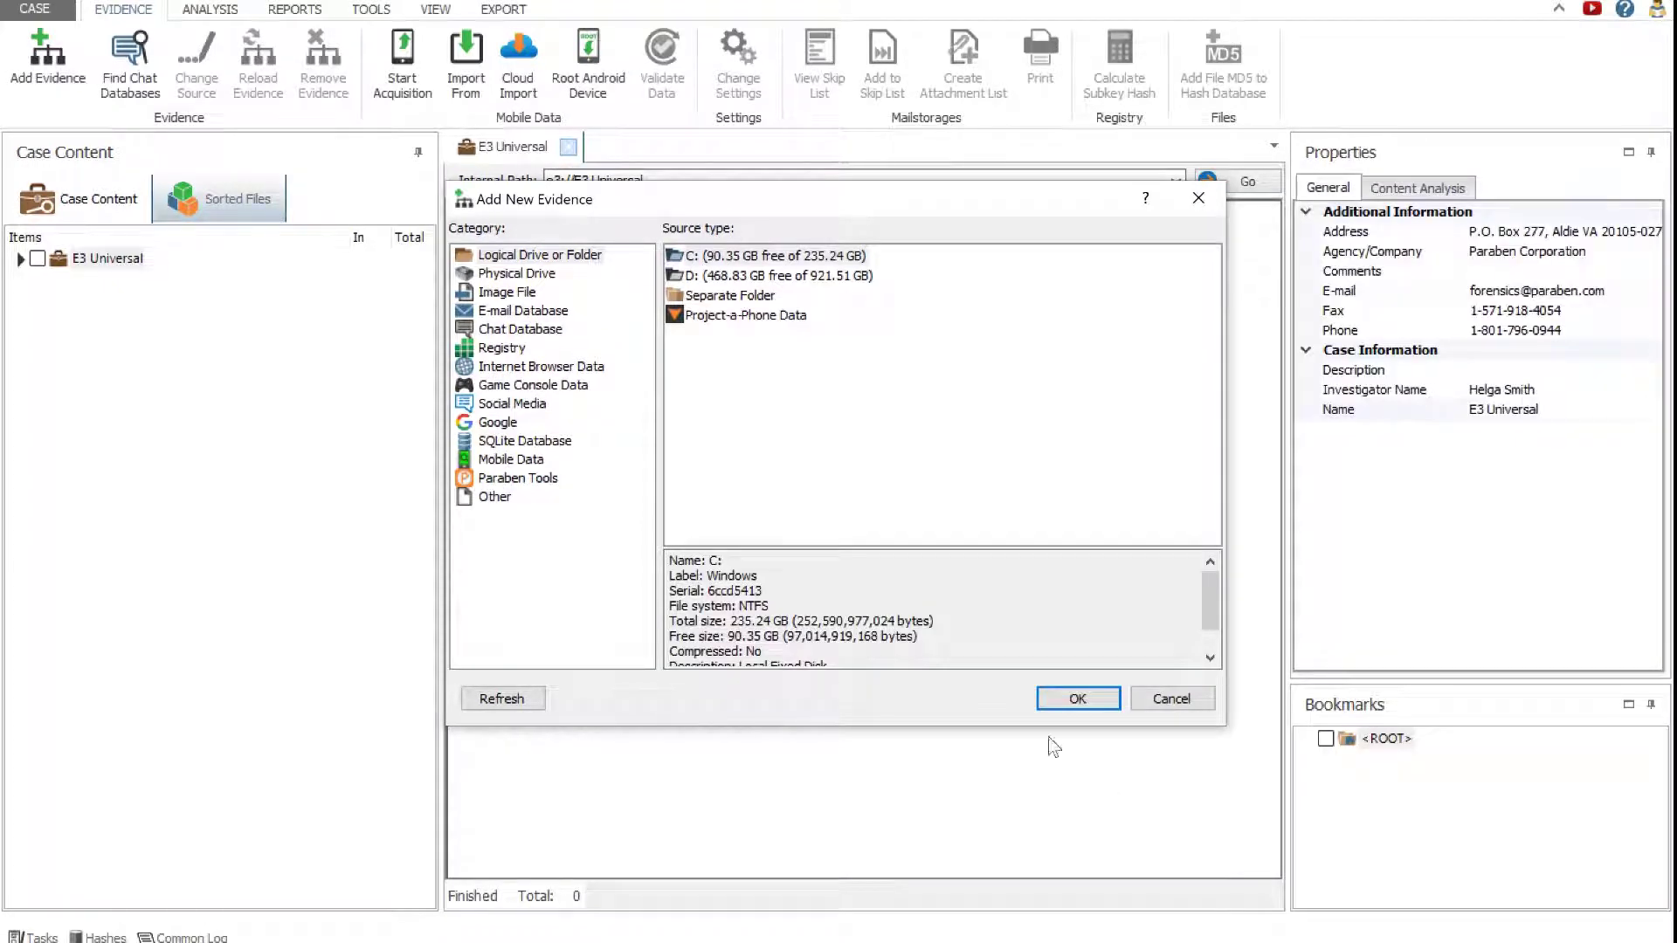
# Step: Load all the Win10 disk image files as evidence using Auto-detect image format
pyautogui.click(511, 295)
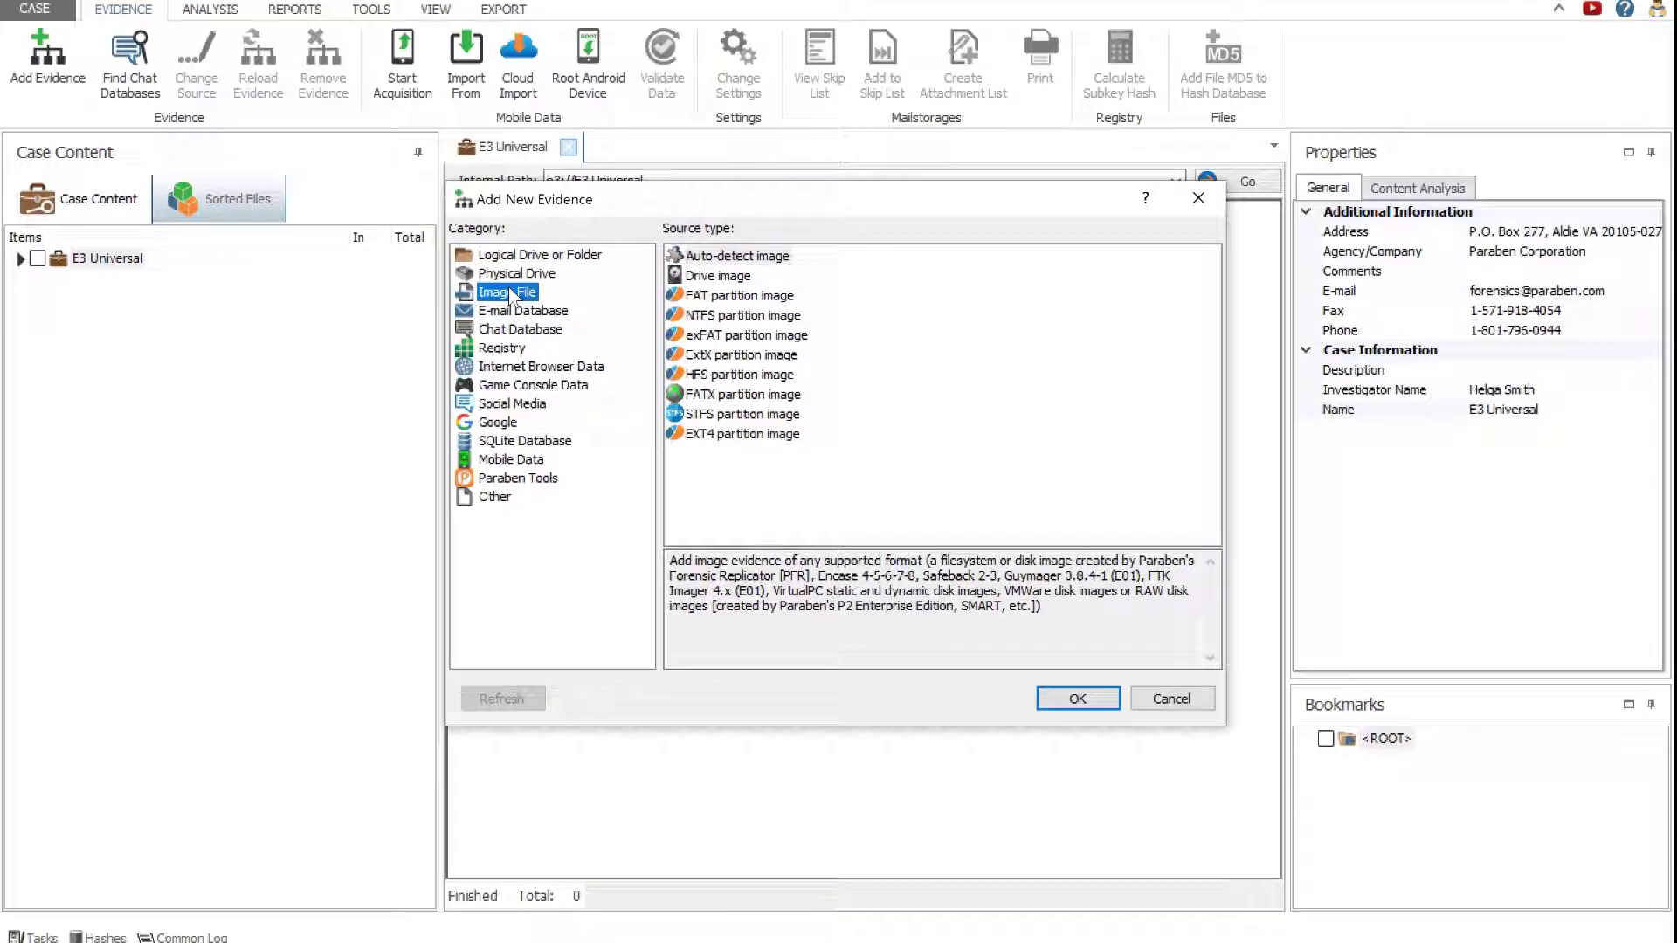
pyautogui.click(705, 257)
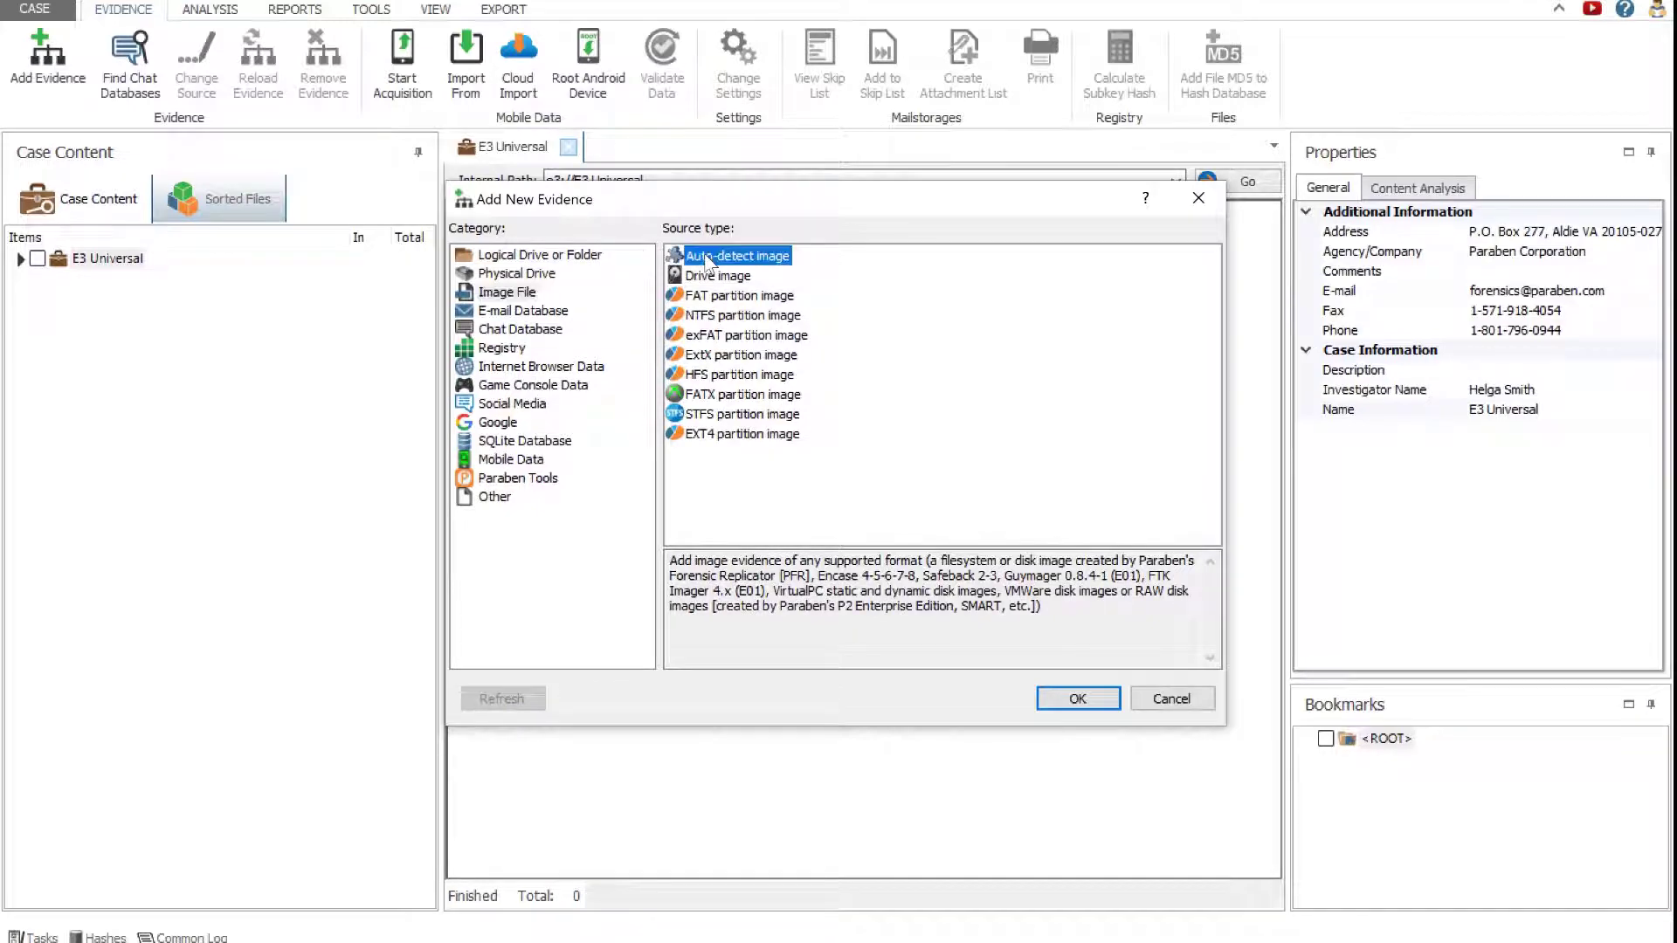
pyautogui.doubleClick(706, 257)
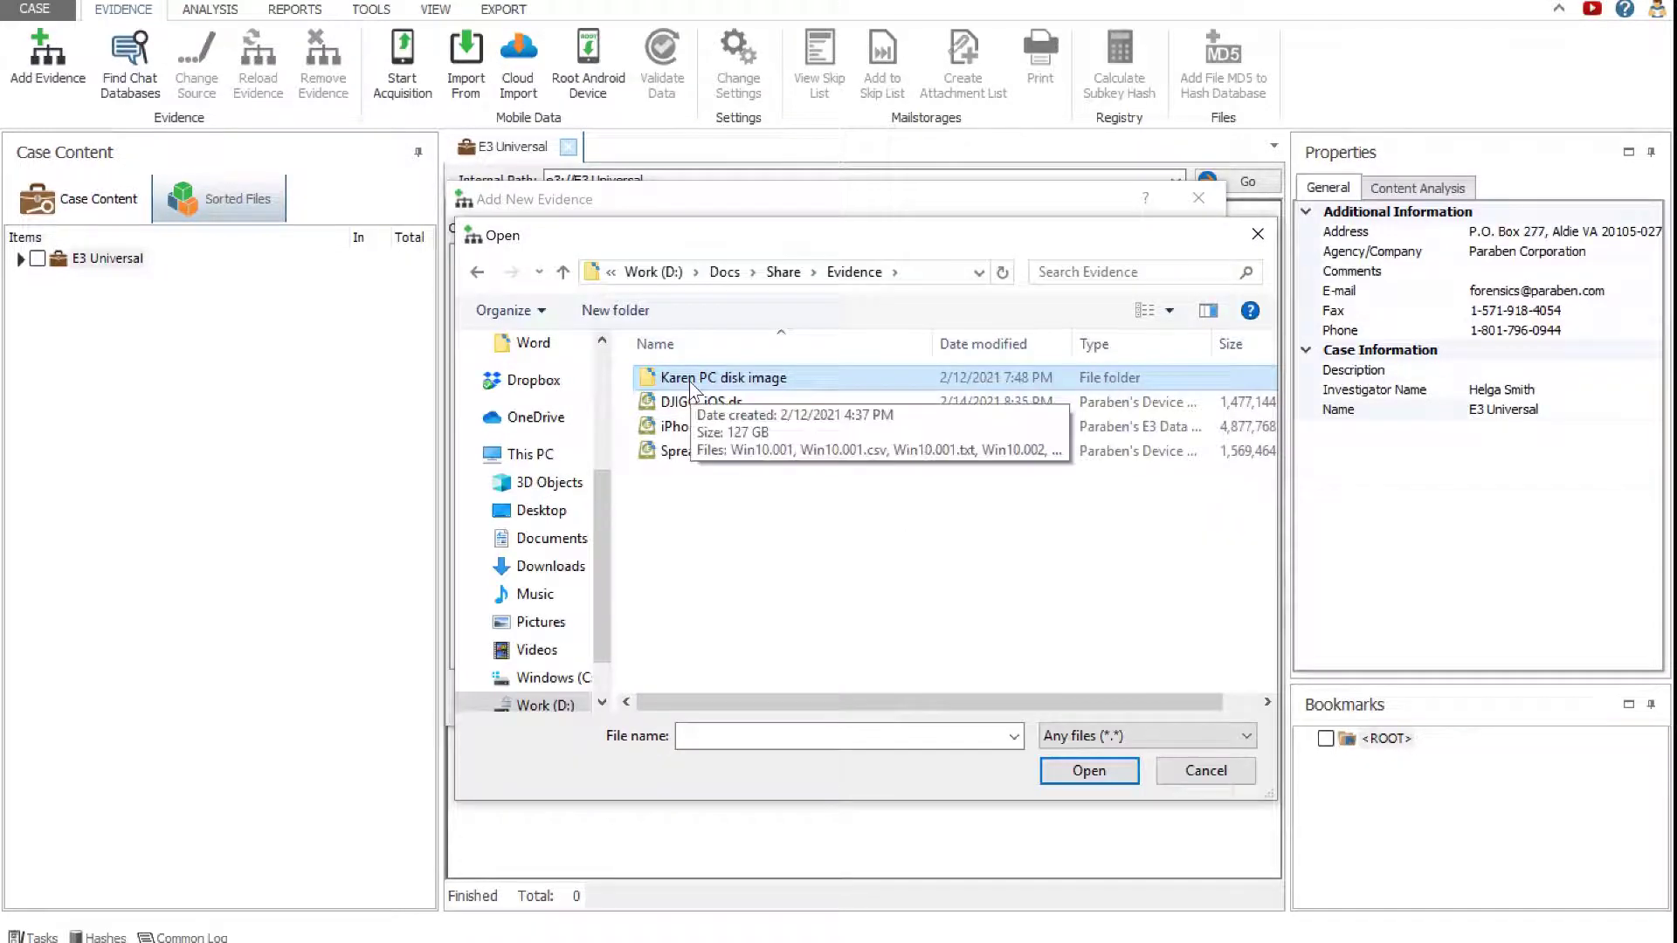
pyautogui.doubleClick(694, 379)
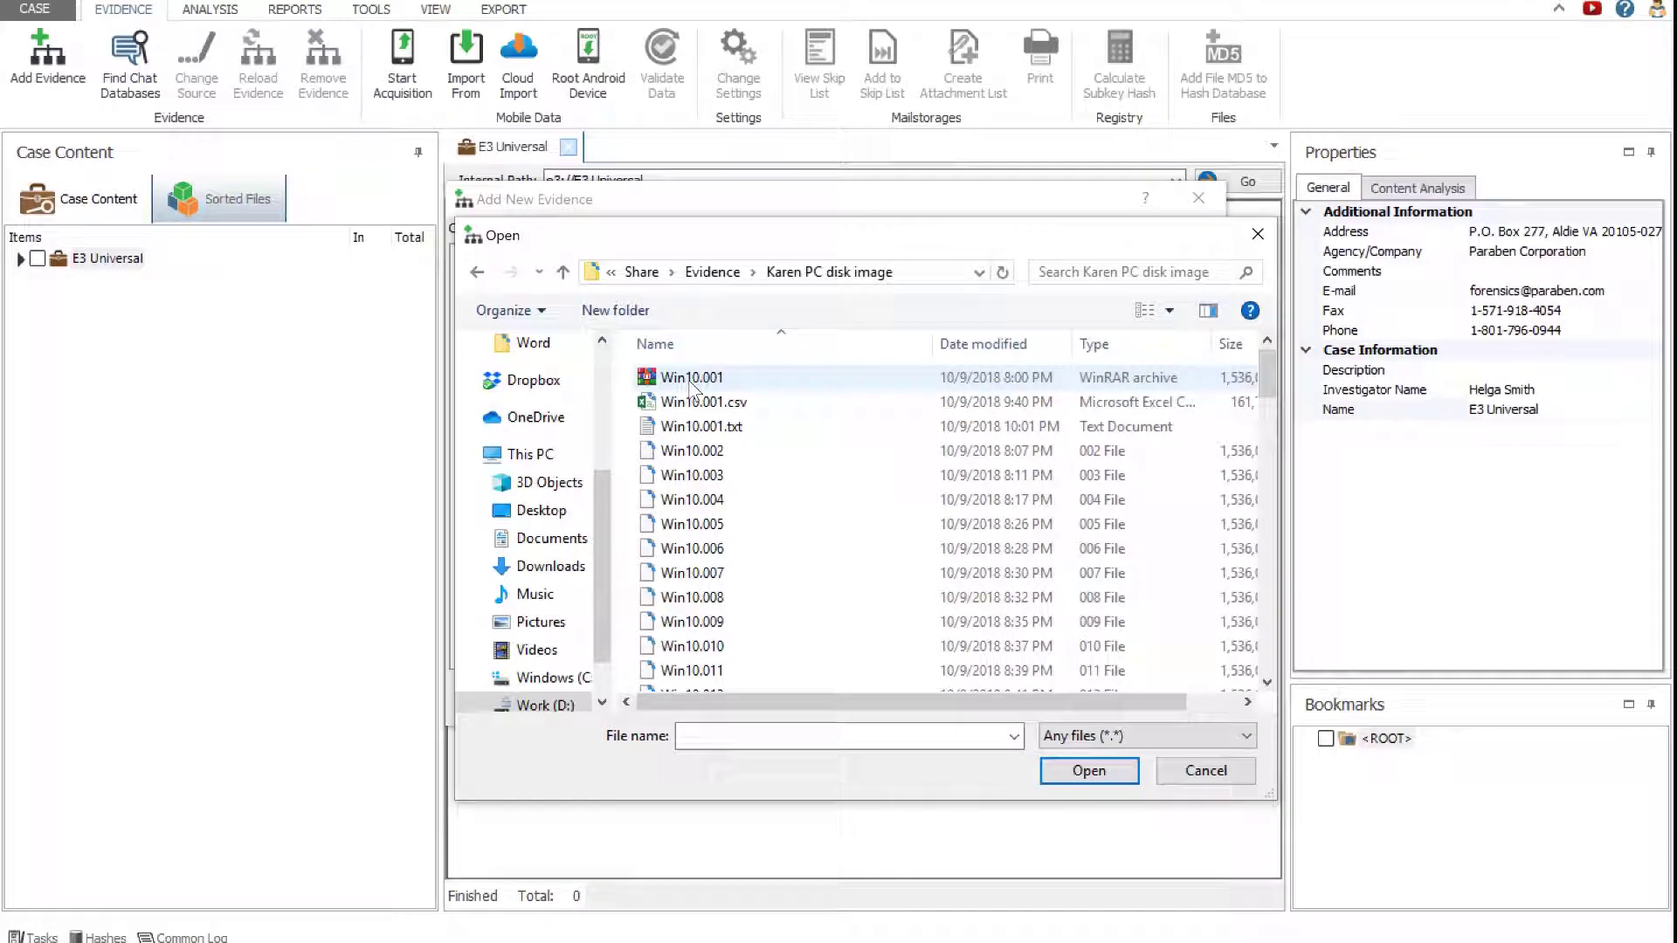
pyautogui.hotkey('ctrl', 'a')
pyautogui.click(1075, 771)
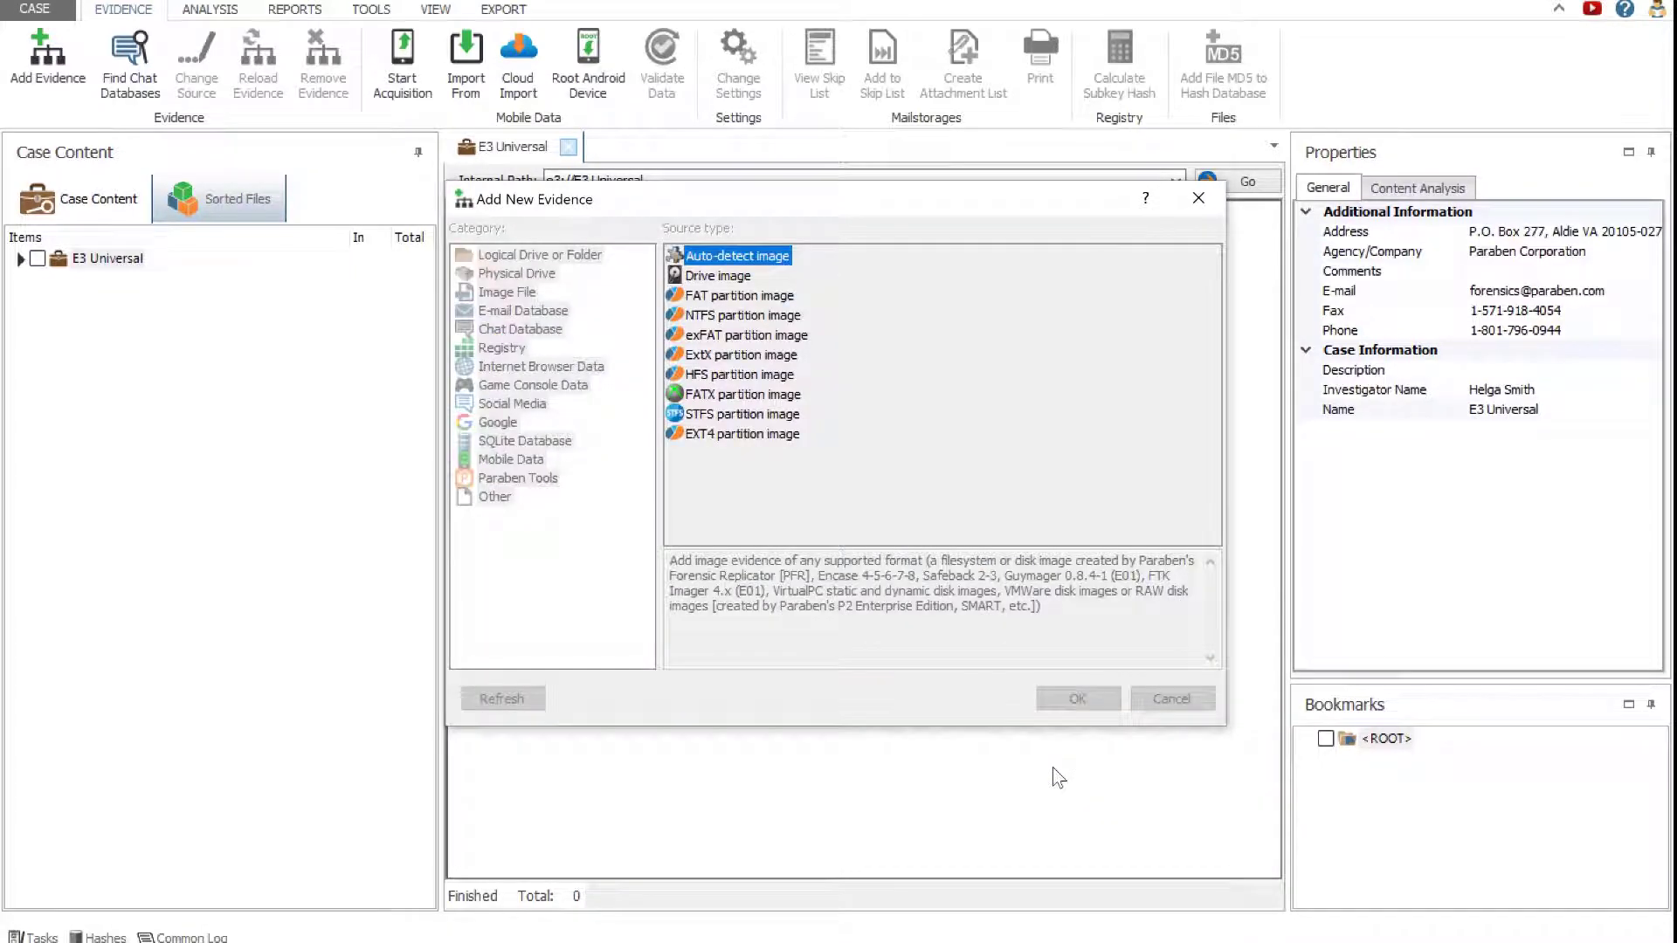
# Step: Name the evidence 'Hard Drive' and accept the default NTFS settings
pyautogui.press('BackSpace')
pyautogui.press('BackSpace')
pyautogui.press('BackSpace')
pyautogui.press('BackSpace')
pyautogui.press('BackSpace')
pyautogui.write('Hard Drive')
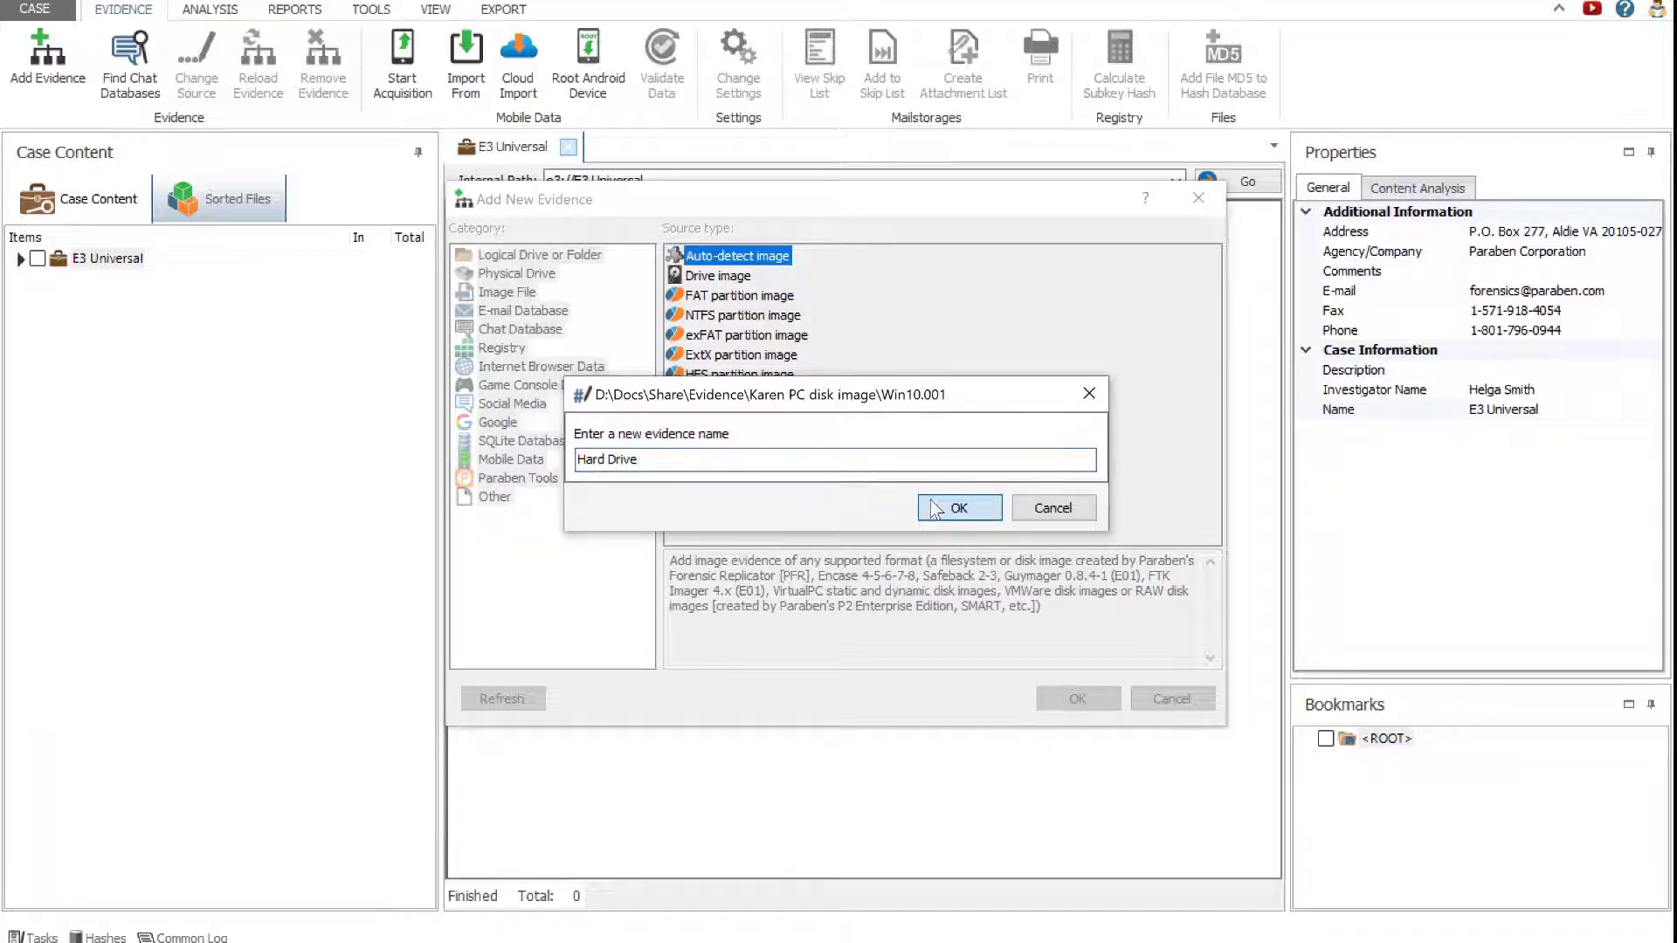
pyautogui.click(934, 509)
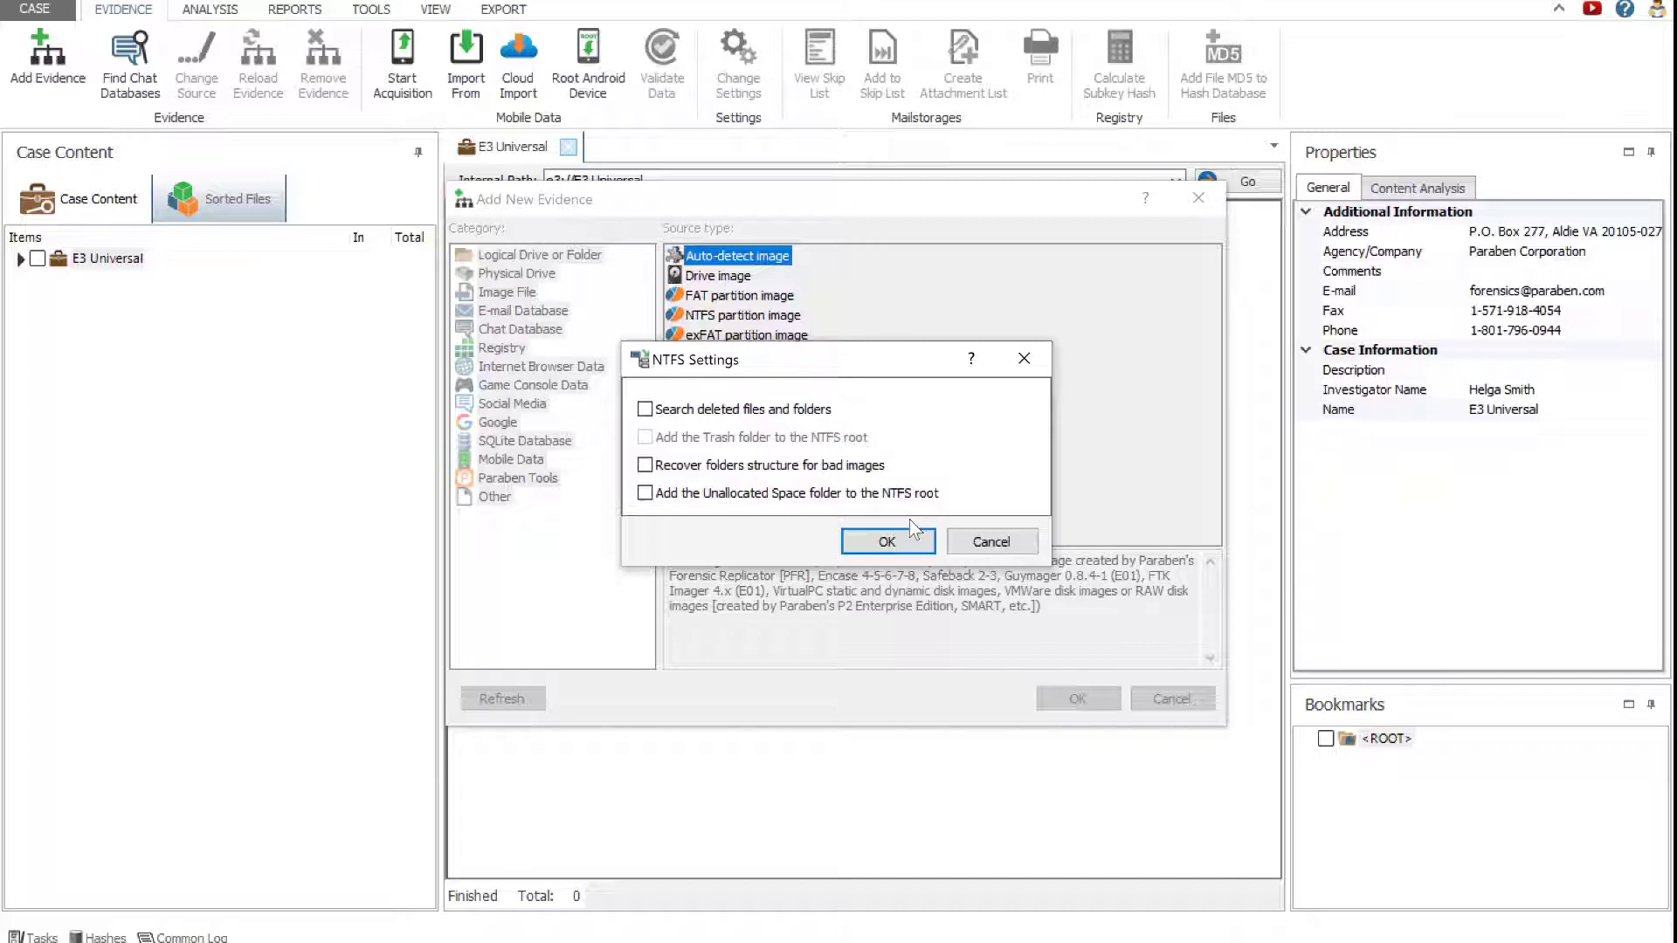
pyautogui.click(898, 540)
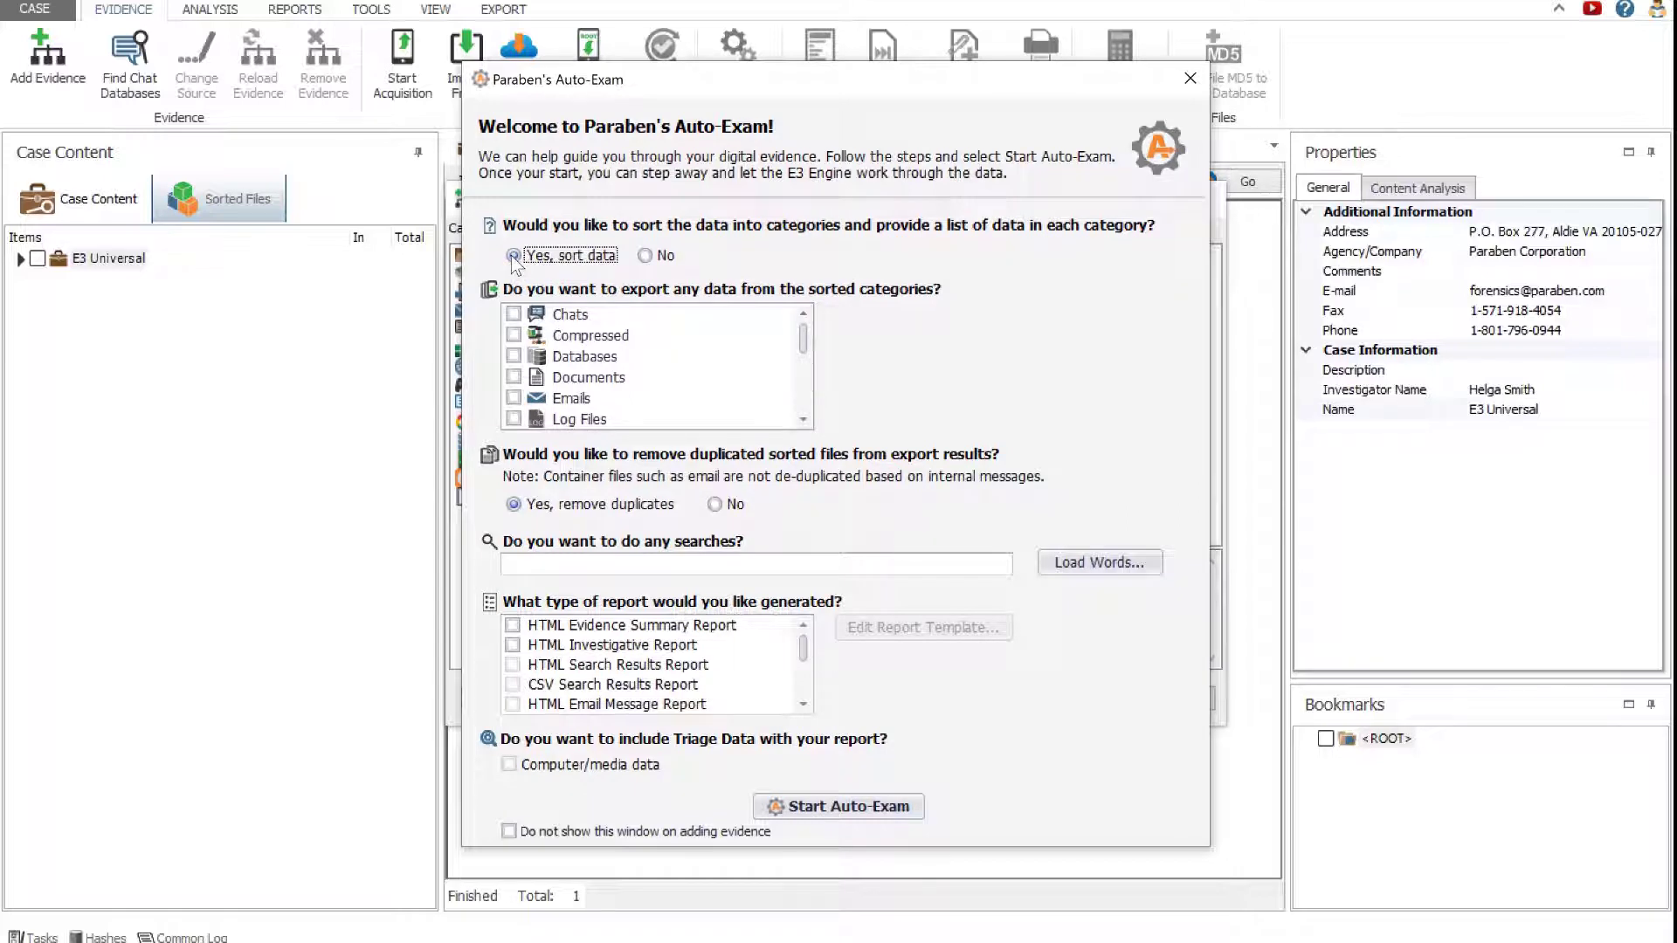
# Step: Scroll through the Auto-Exam category and report option lists to review them
pyautogui.moveTo(802, 338); pyautogui.dragTo(799, 392)
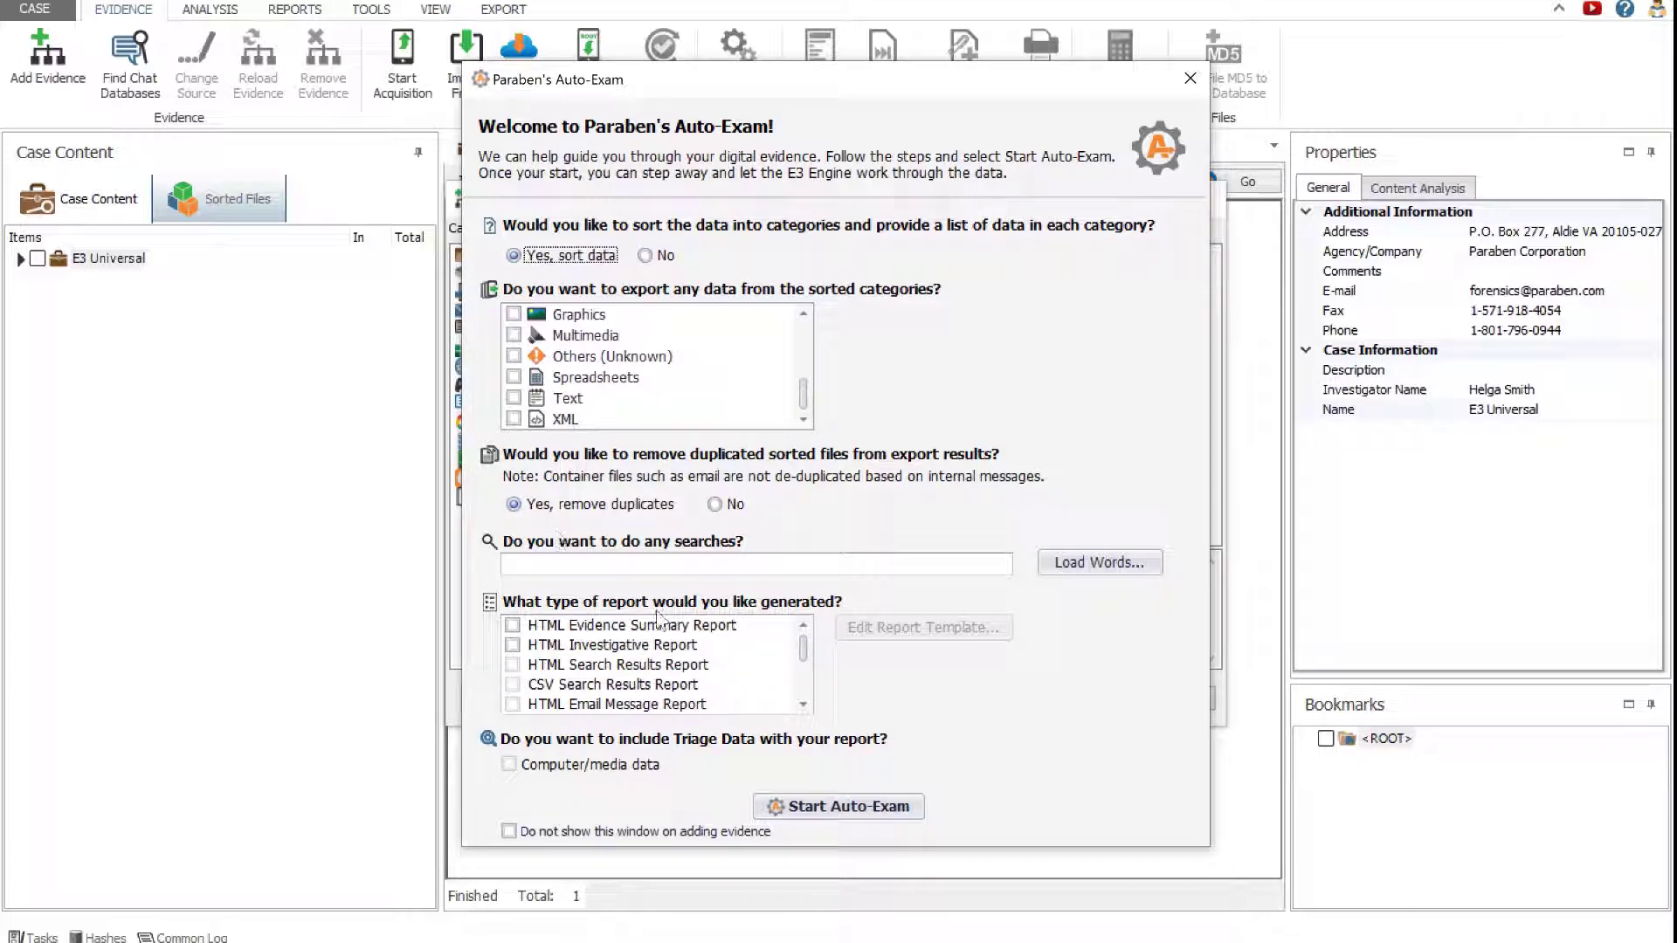
pyautogui.moveTo(804, 662); pyautogui.dragTo(804, 699)
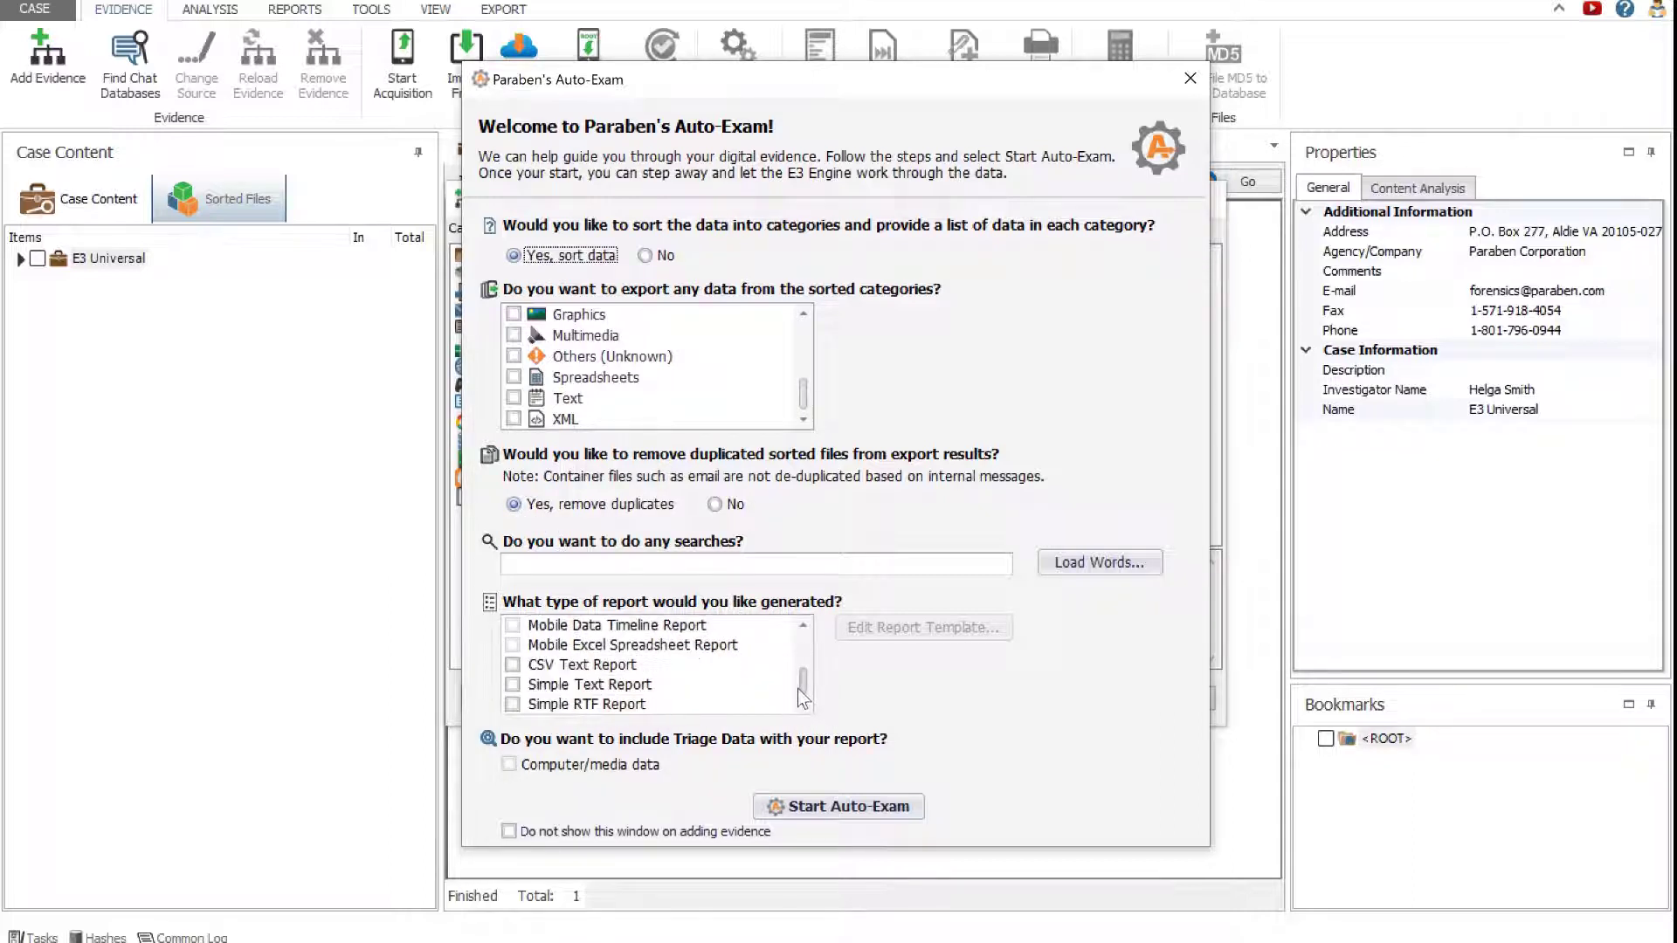
# Step: Start the Auto-Exam and expand E3 Universal > Hard Drive > NTFS > Root and Data Triage
pyautogui.click(823, 807)
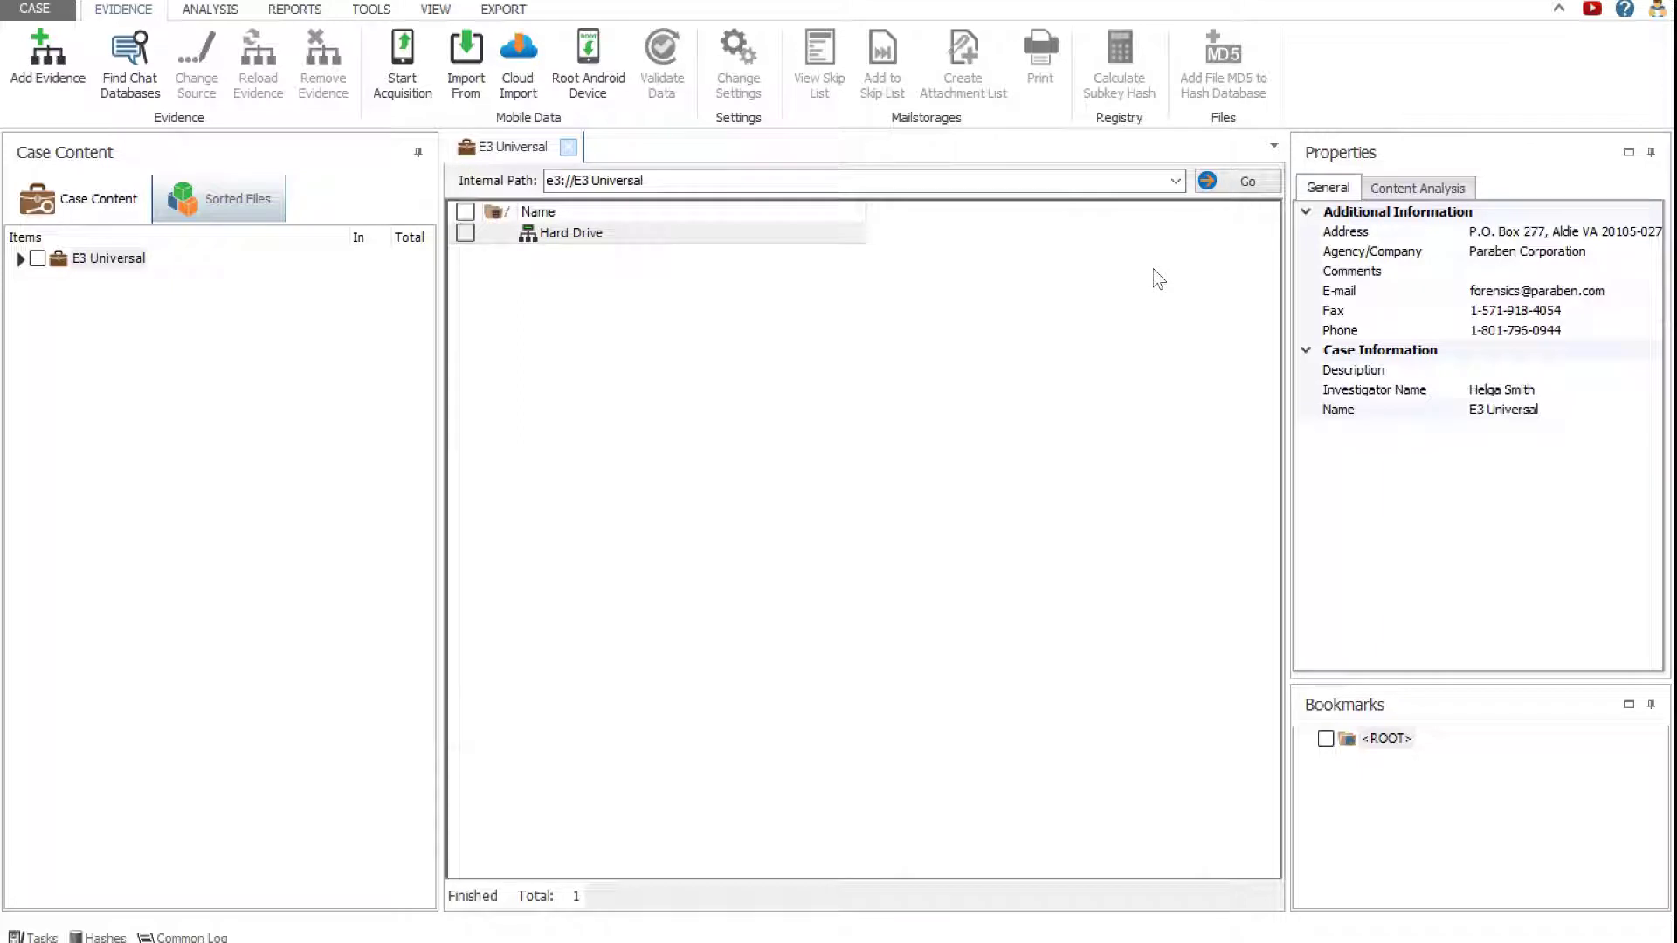
pyautogui.click(19, 259)
pyautogui.click(38, 281)
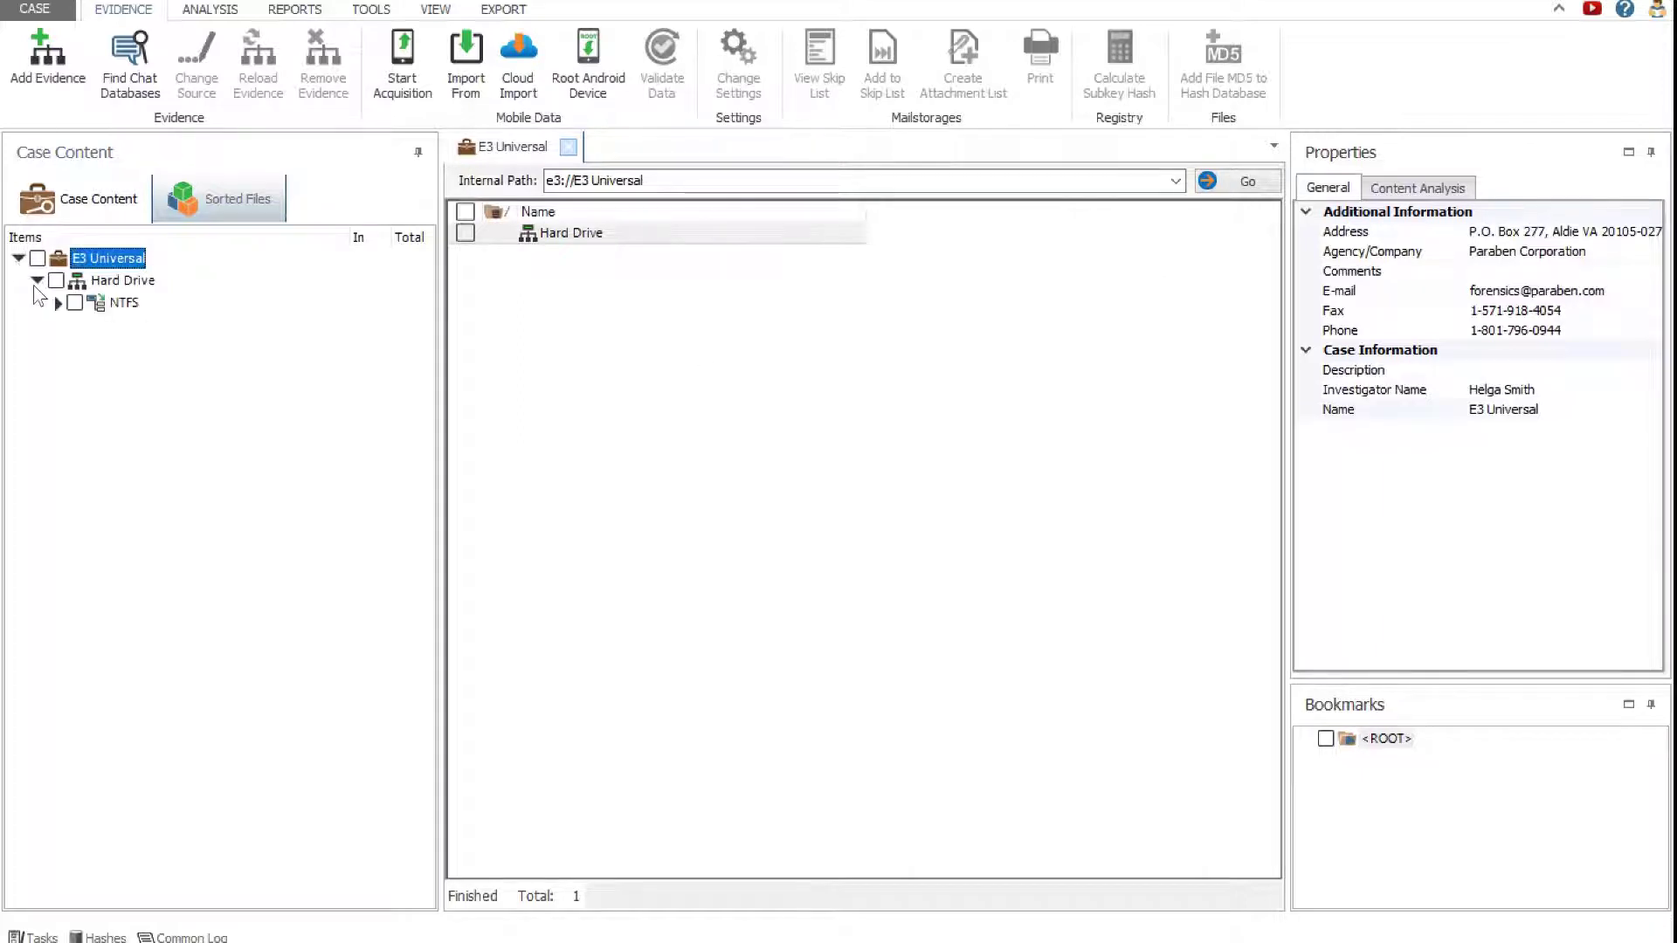
pyautogui.click(55, 302)
pyautogui.click(75, 325)
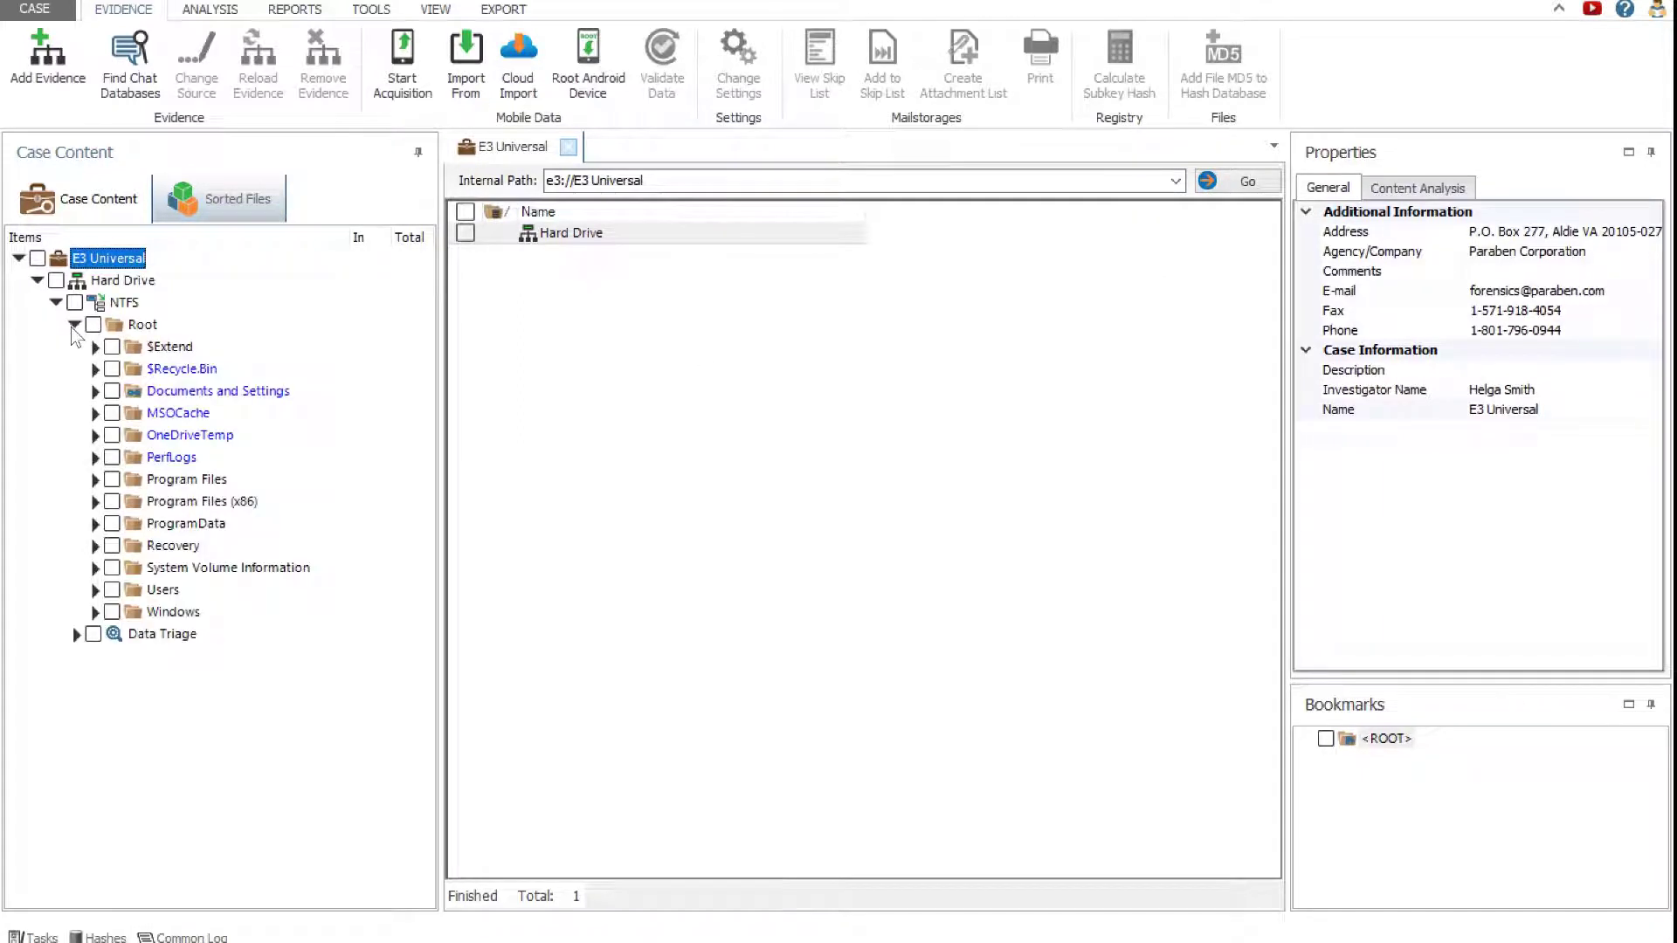
pyautogui.click(76, 635)
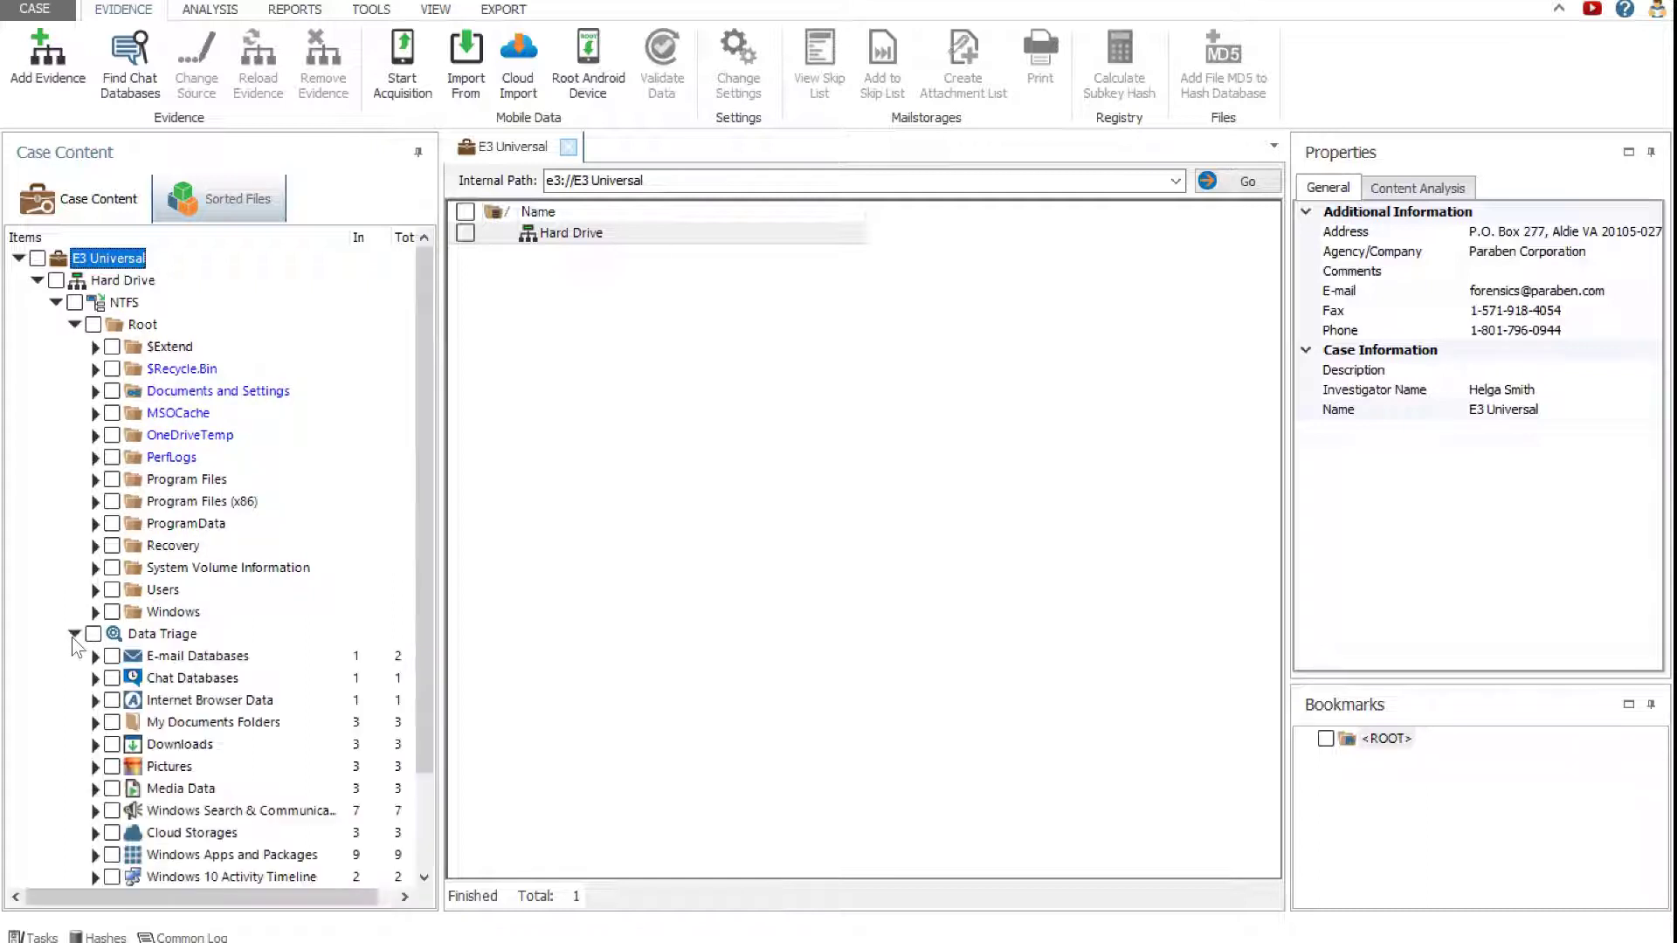
pyautogui.moveTo(425, 622); pyautogui.dragTo(416, 709)
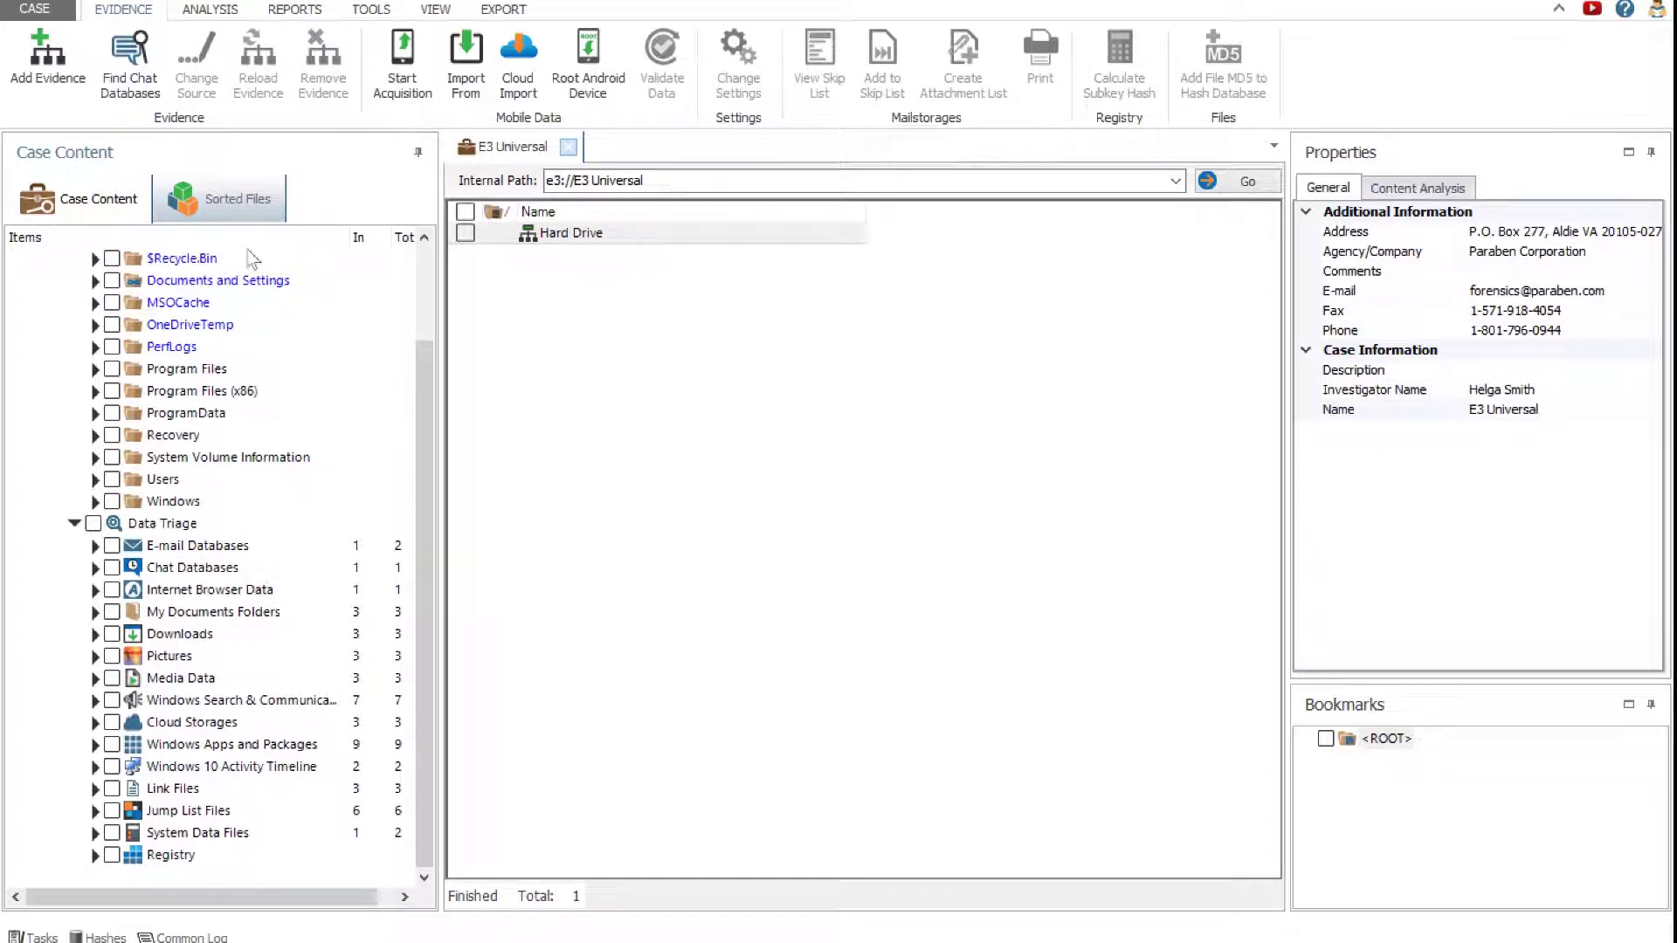
# Step: Count each folder's contents from the ANALYSIS tab and check the task's progress in Tasks
pyautogui.click(215, 10)
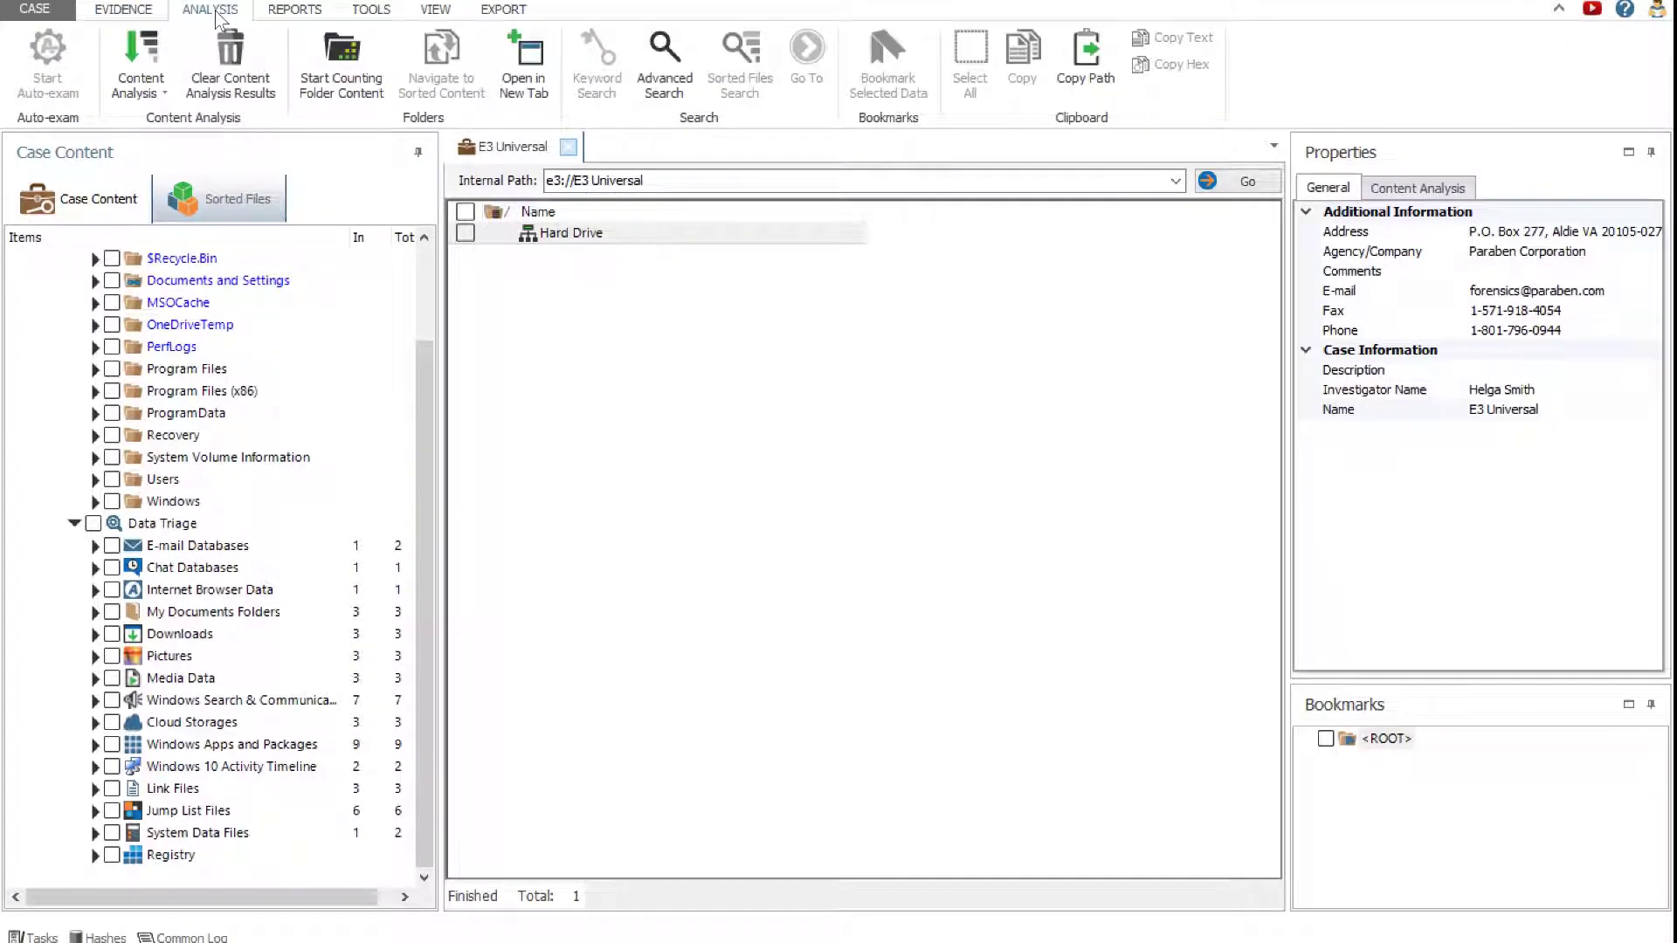
pyautogui.click(329, 71)
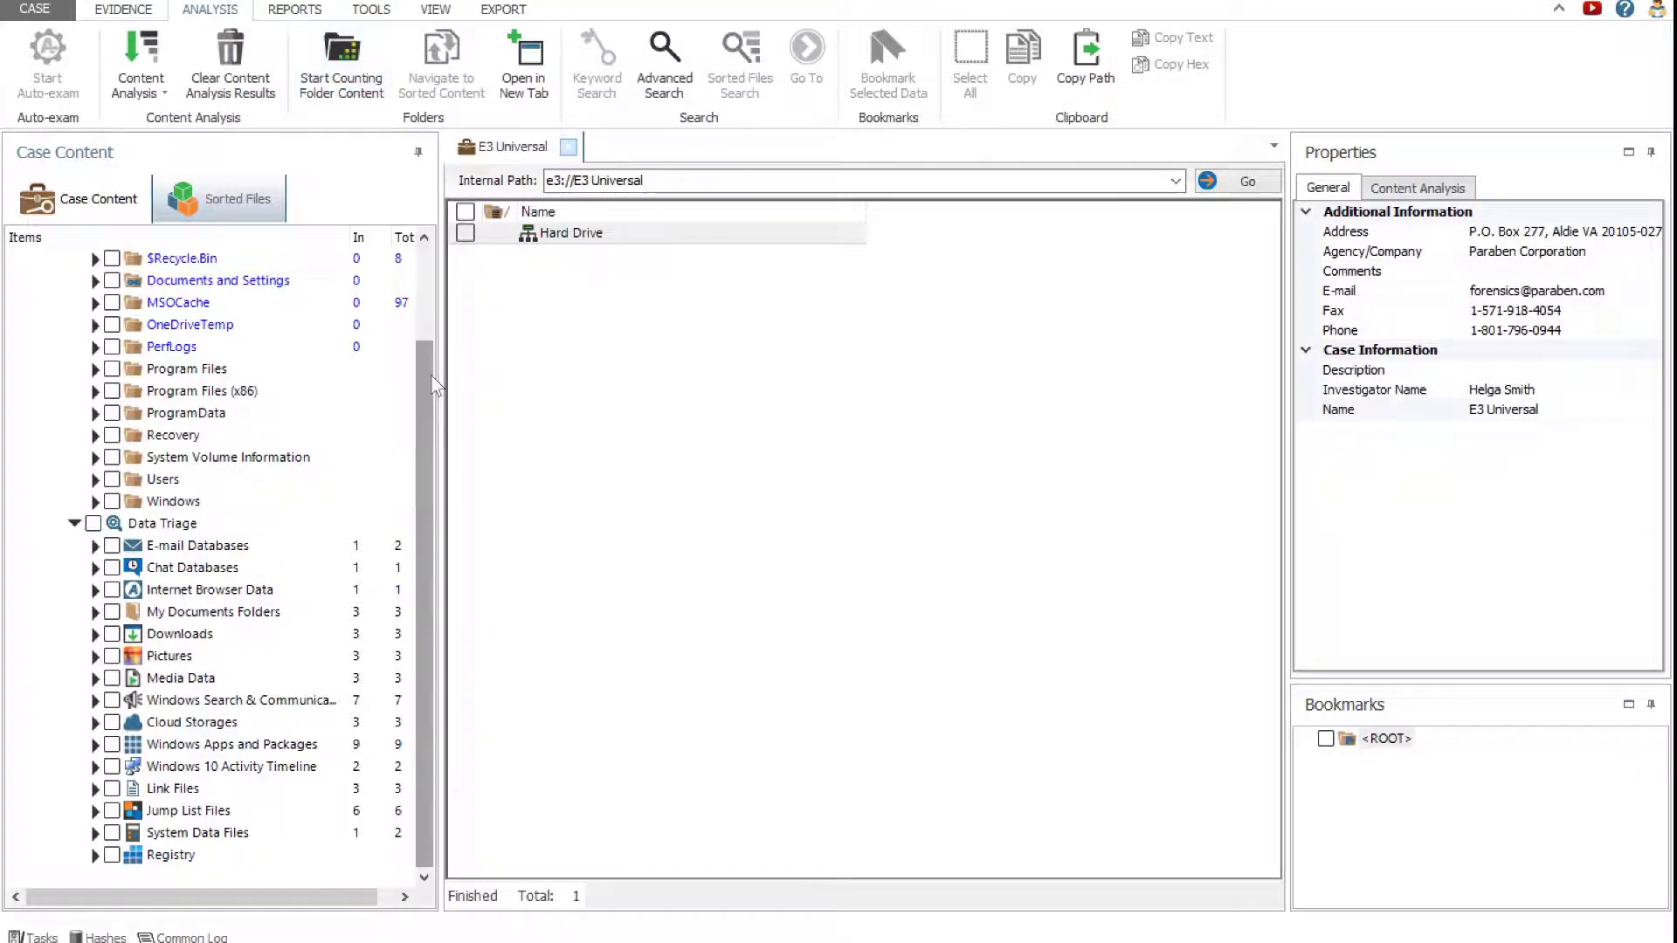
pyautogui.moveTo(428, 387); pyautogui.dragTo(428, 293)
pyautogui.click(100, 654)
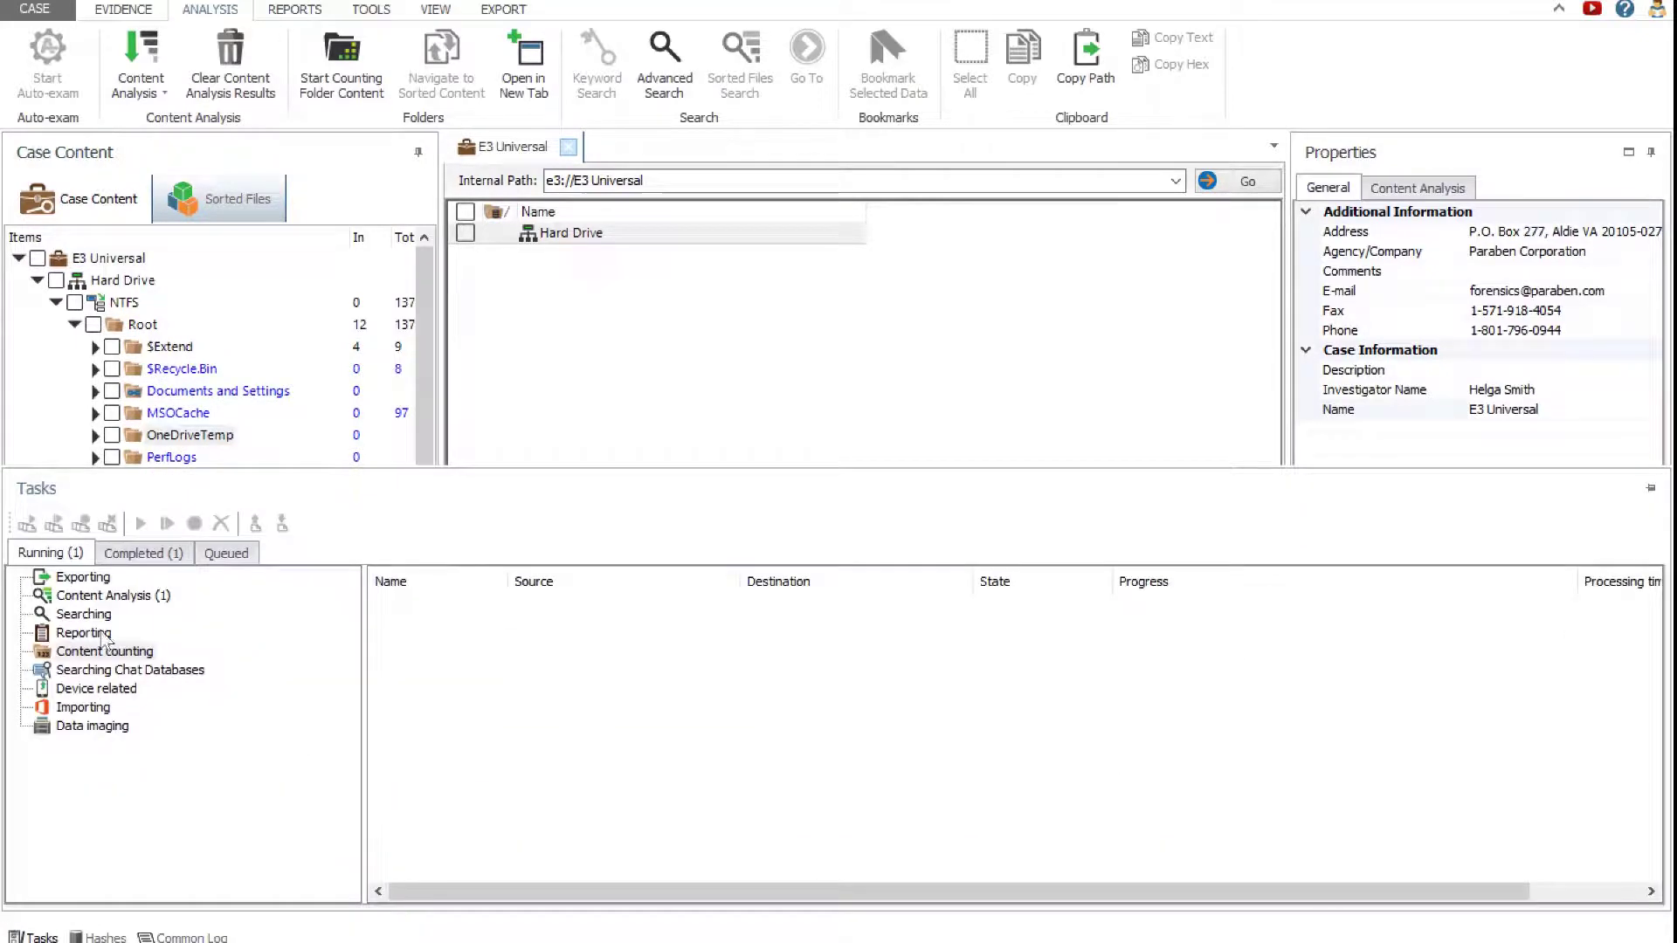
# Step: View OneDriveTemp and $Recycle.Bin, widen the evidence tree, and list the triaged Chat Databases
pyautogui.click(189, 435)
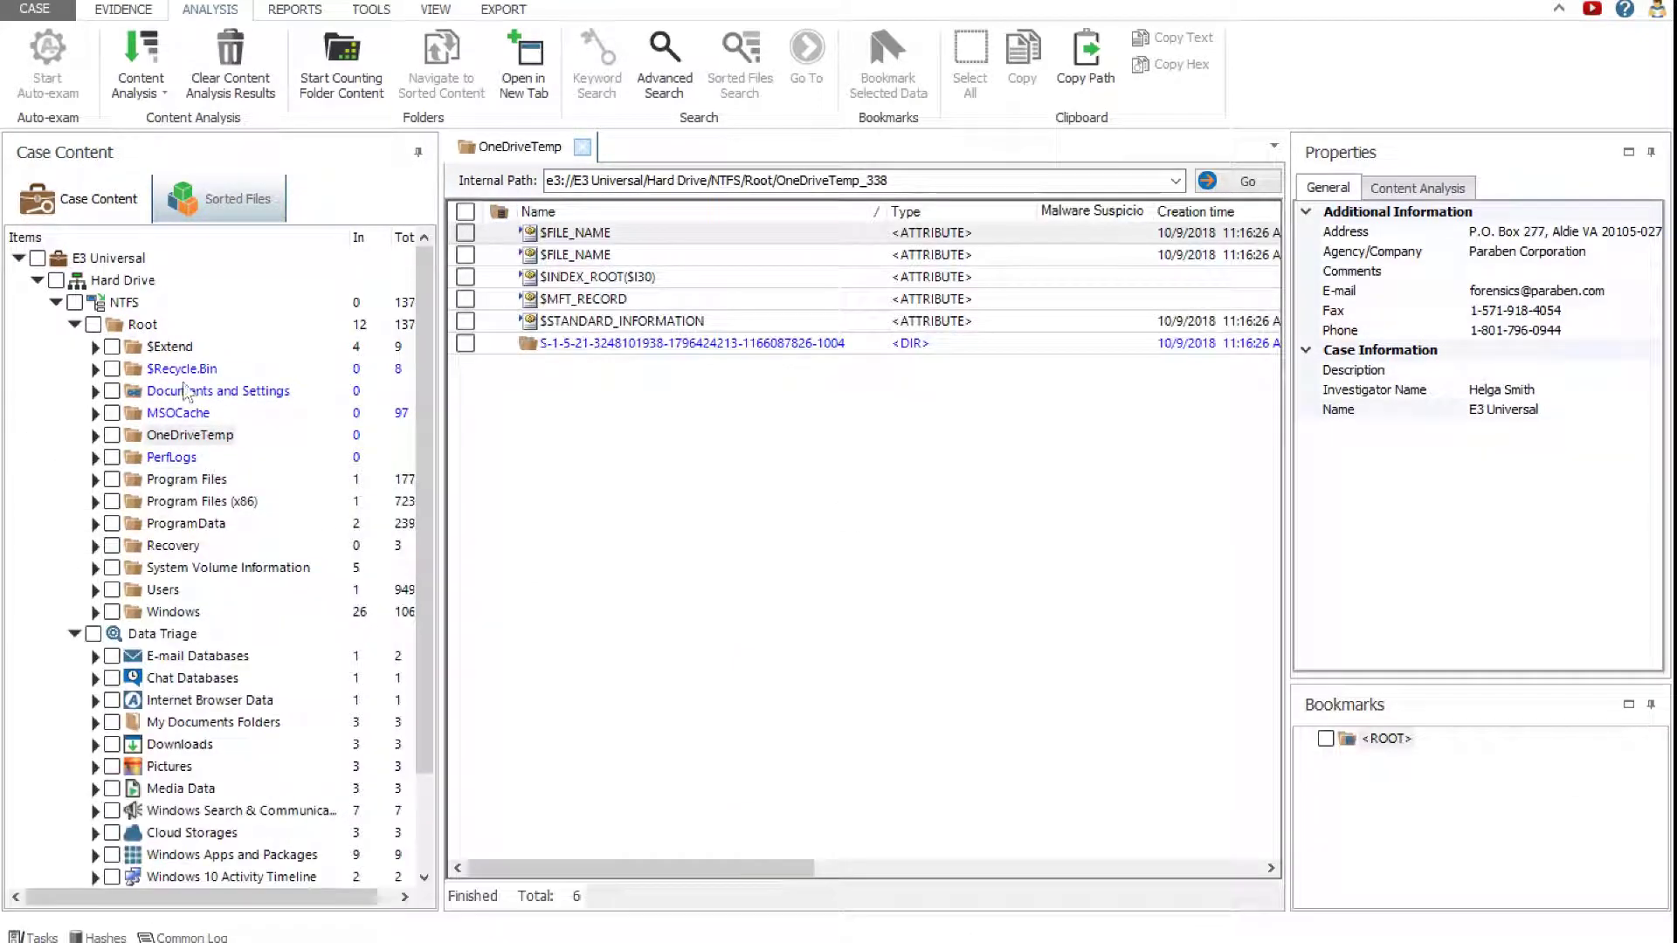
pyautogui.click(185, 372)
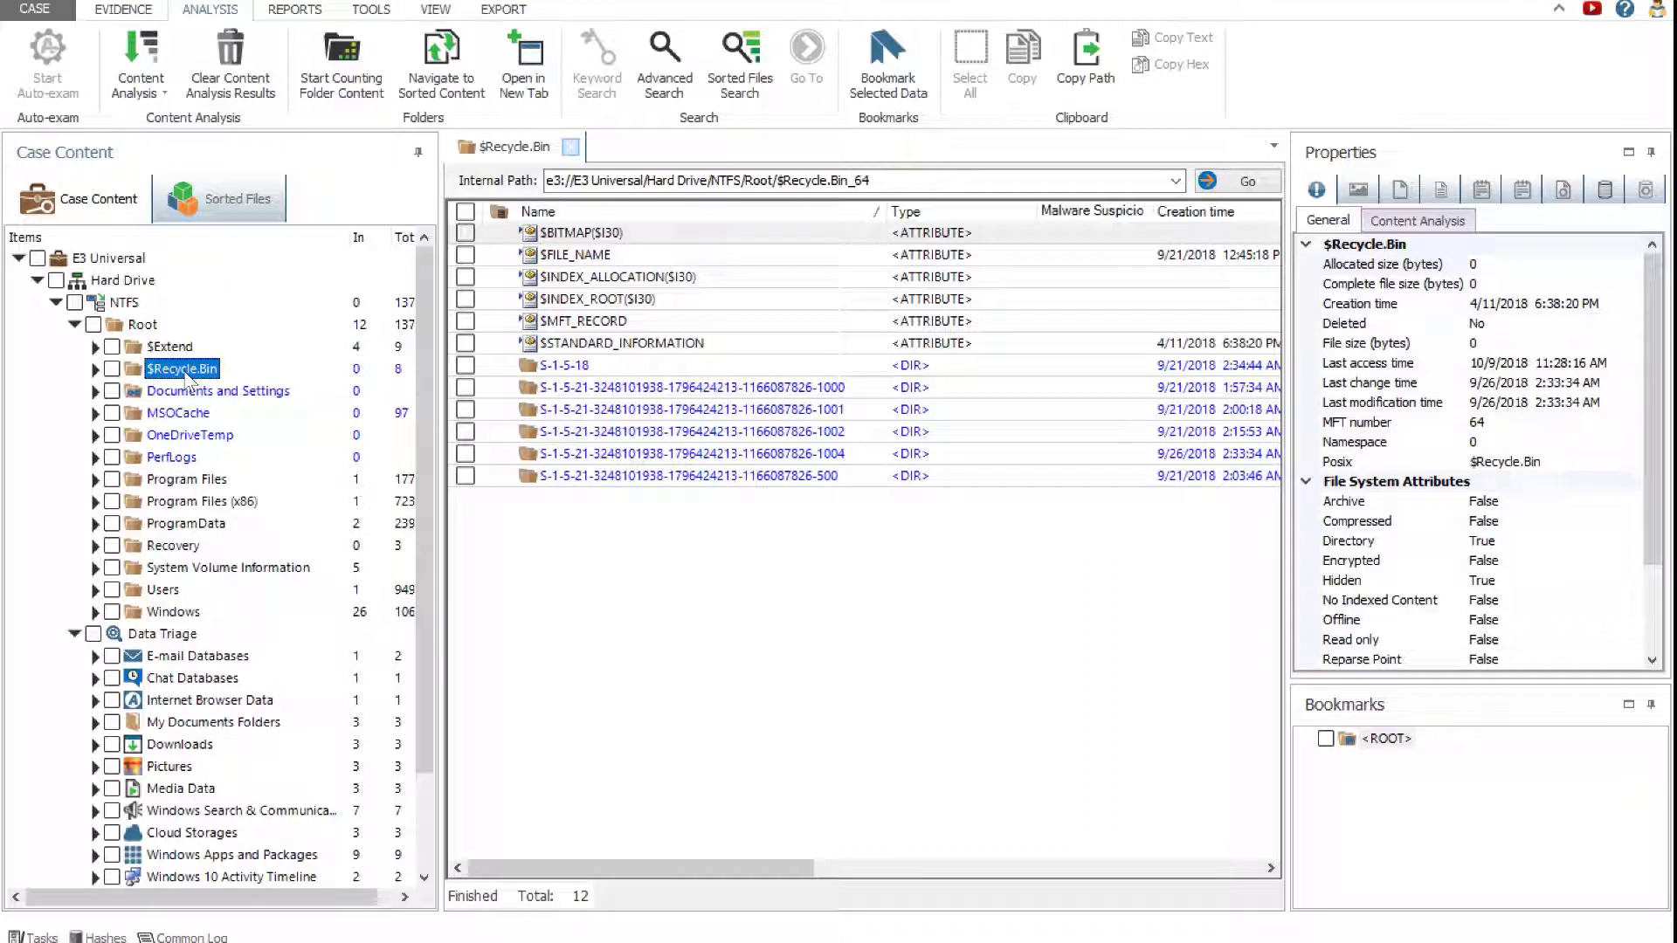
pyautogui.moveTo(440, 300); pyautogui.dragTo(468, 423)
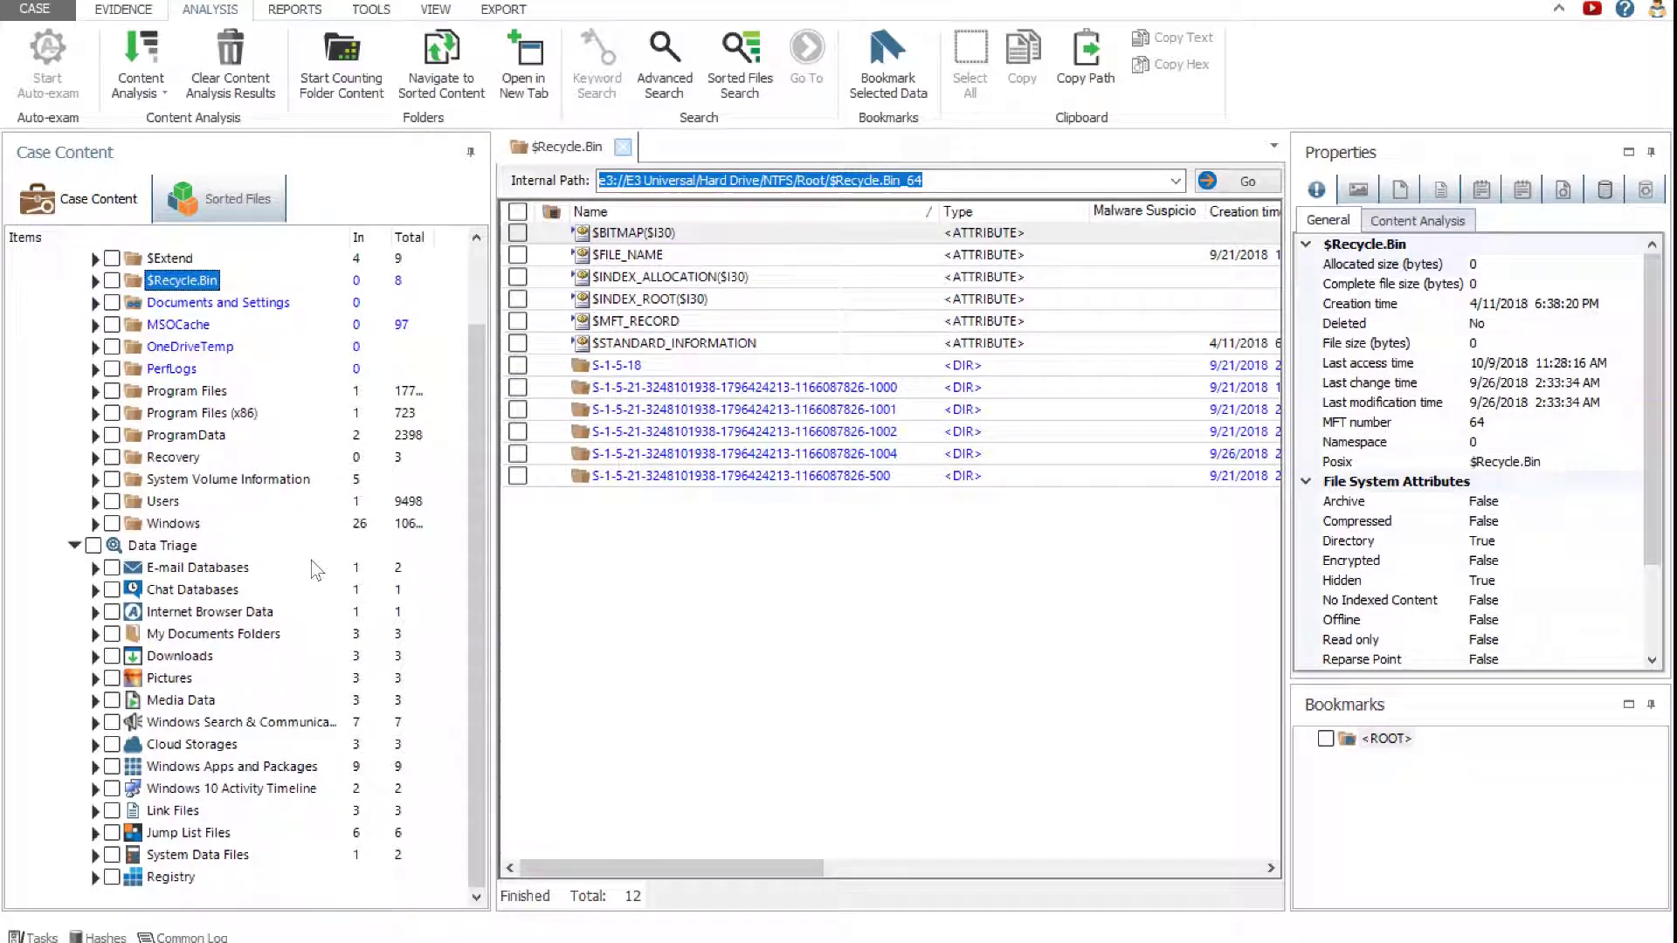
pyautogui.click(226, 594)
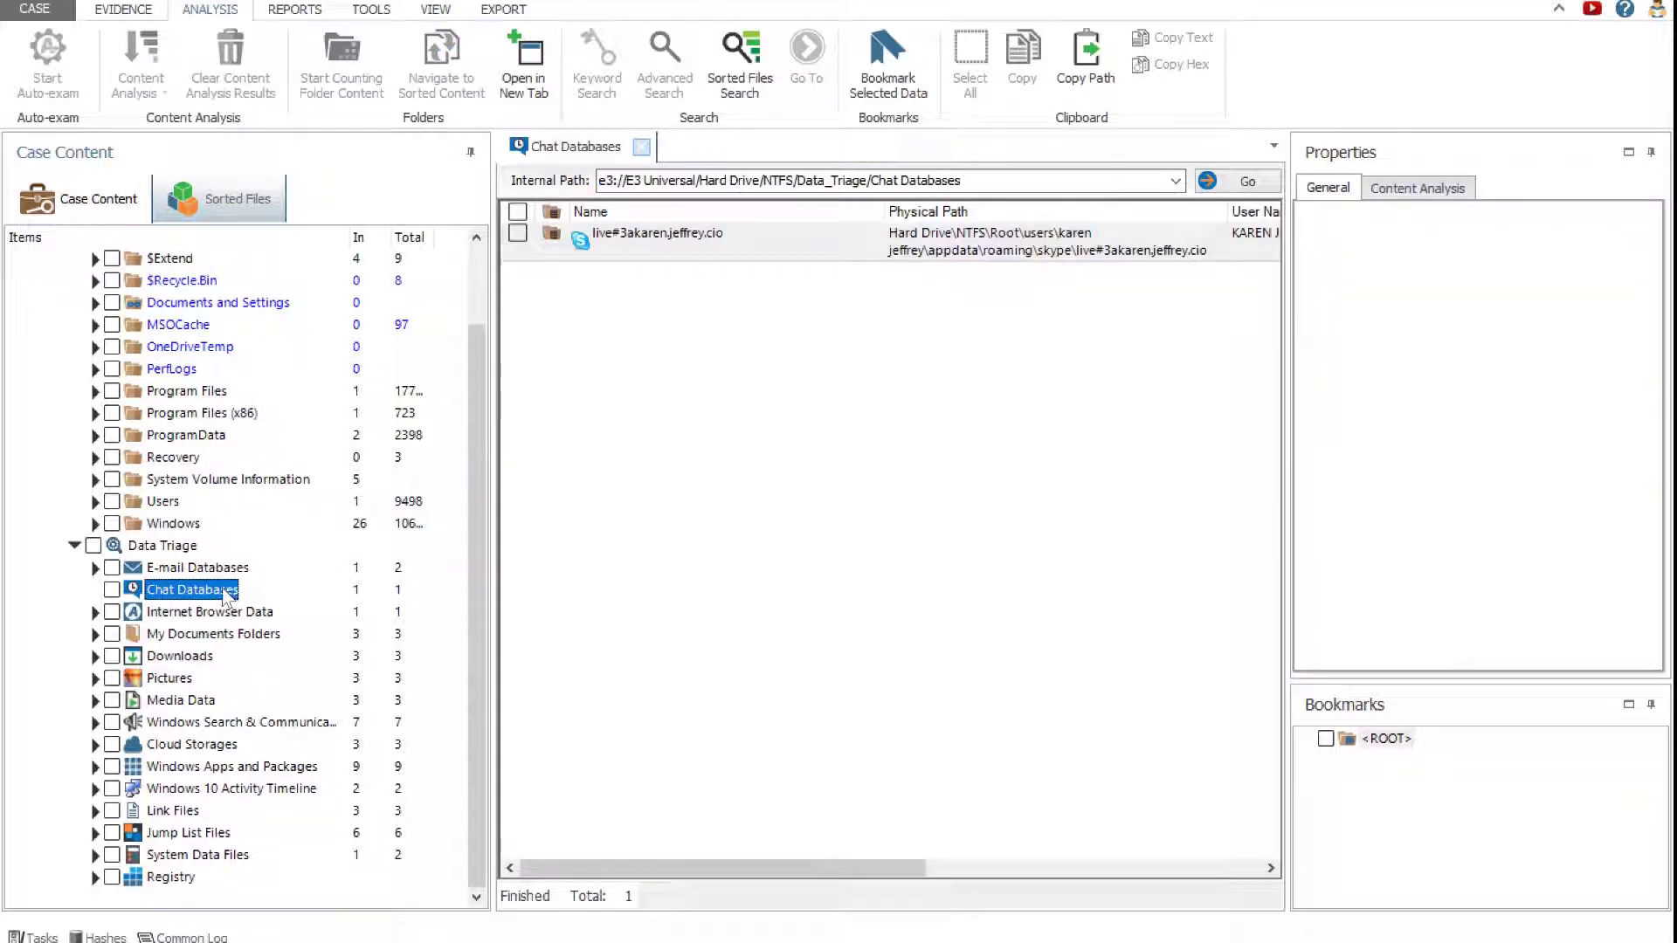
# Step: Open the Skype database's profile contacts and read the chat with the 30-message contact
pyautogui.click(587, 244)
pyautogui.doubleClick(587, 238)
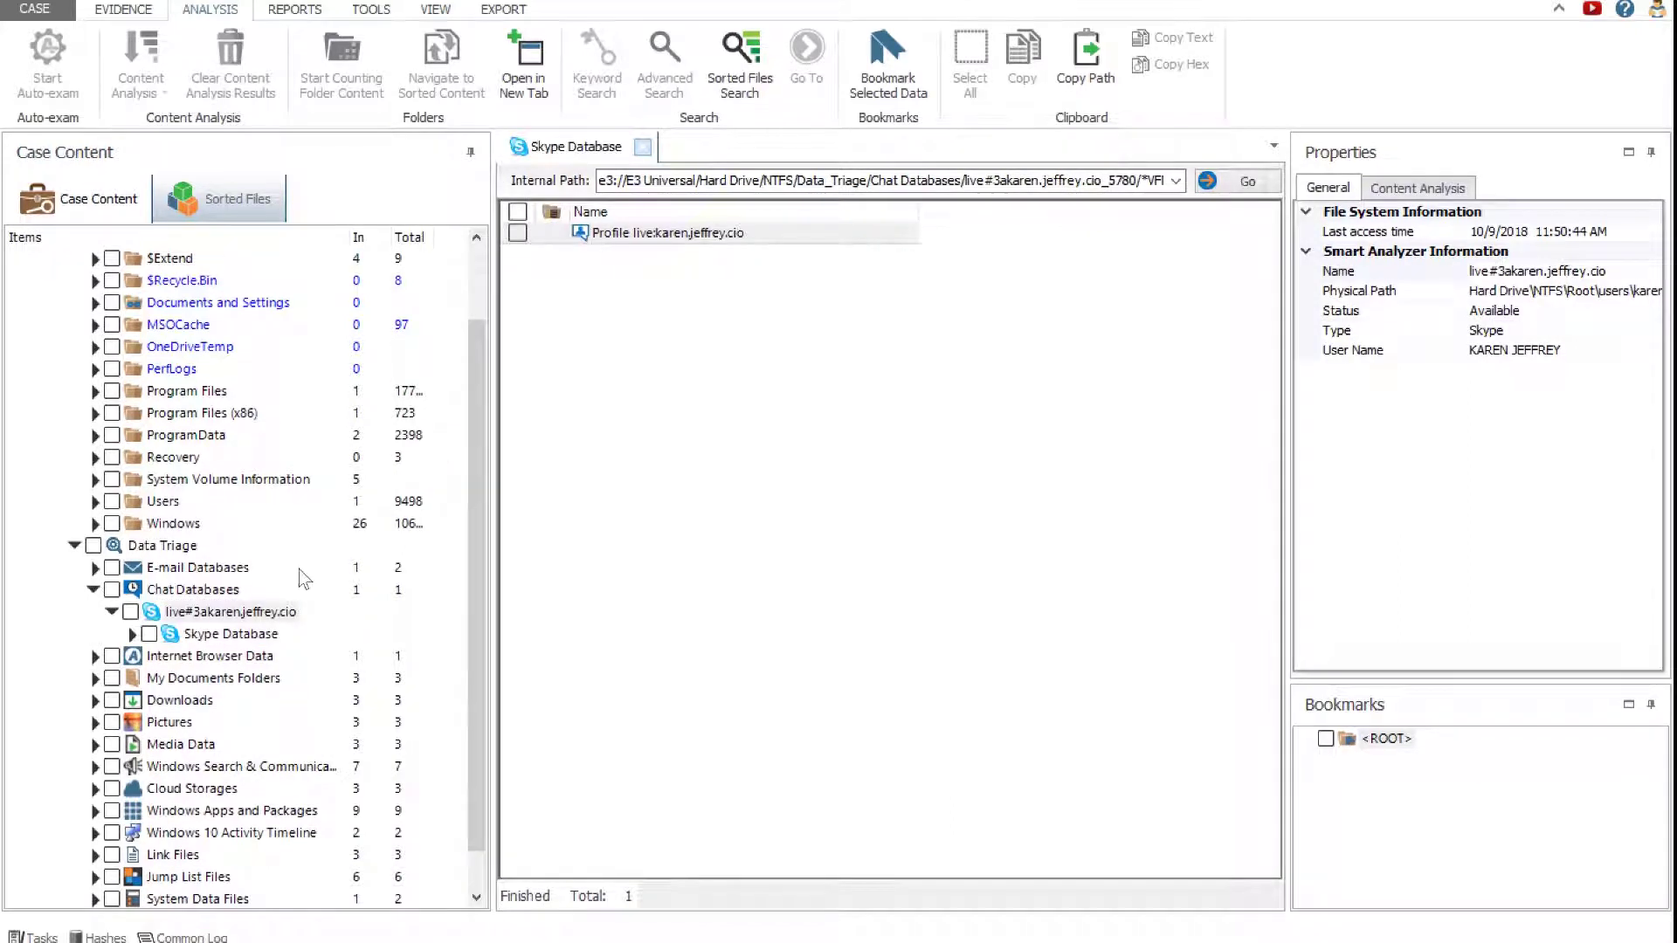
pyautogui.click(231, 633)
pyautogui.click(131, 634)
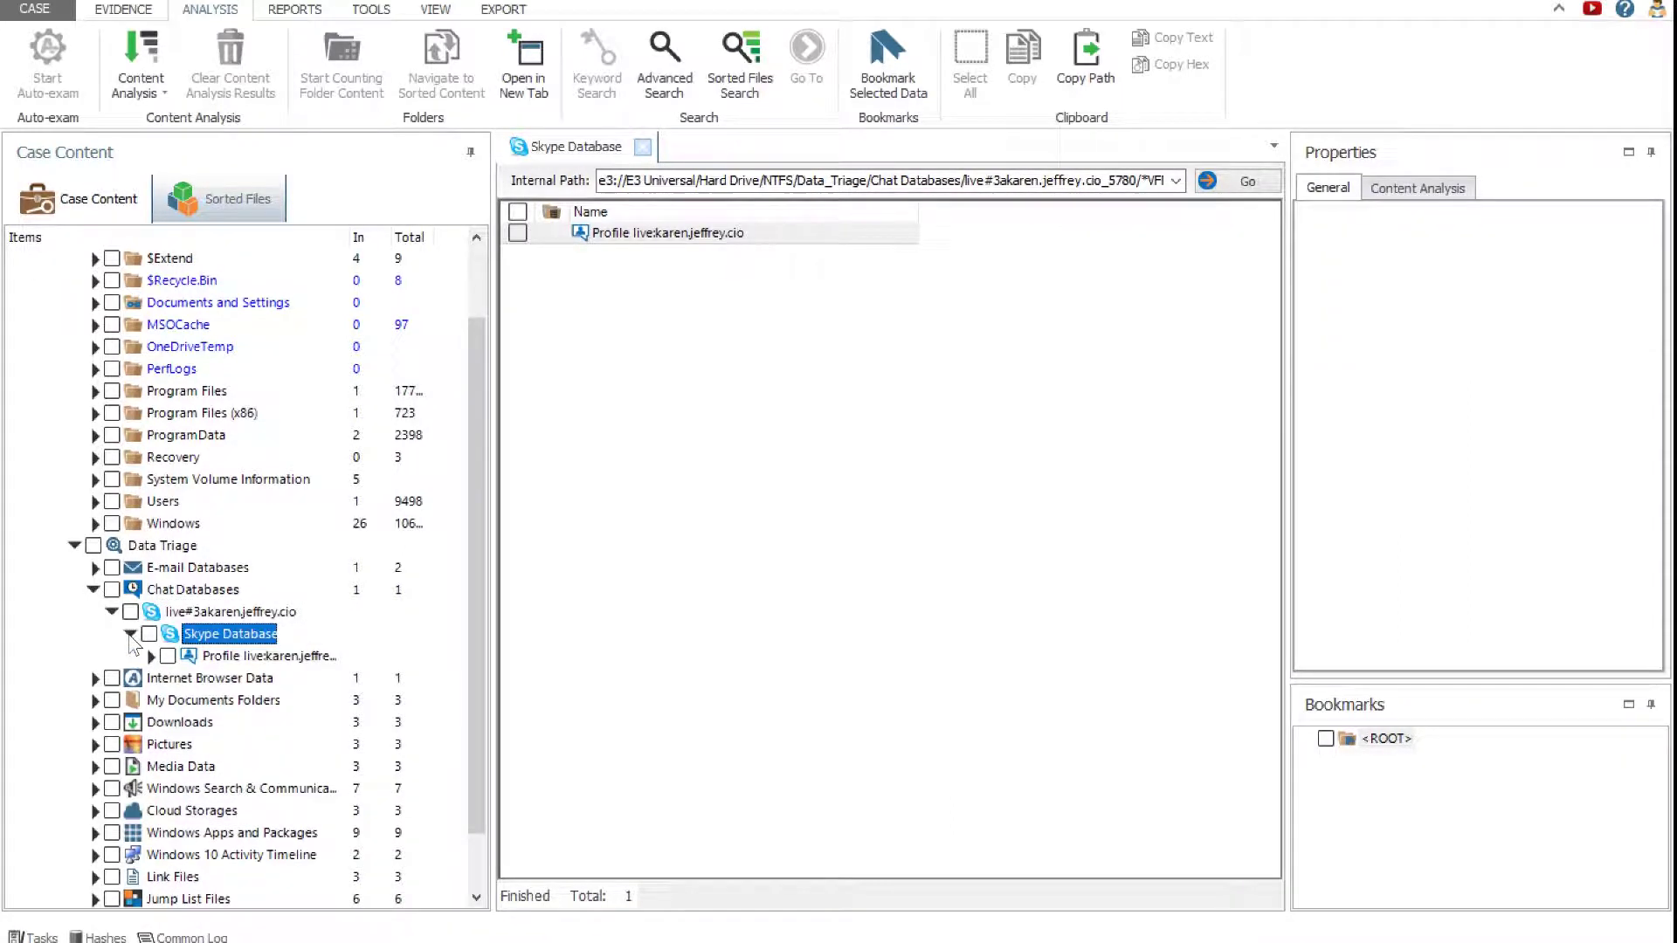
pyautogui.click(149, 655)
pyautogui.click(240, 678)
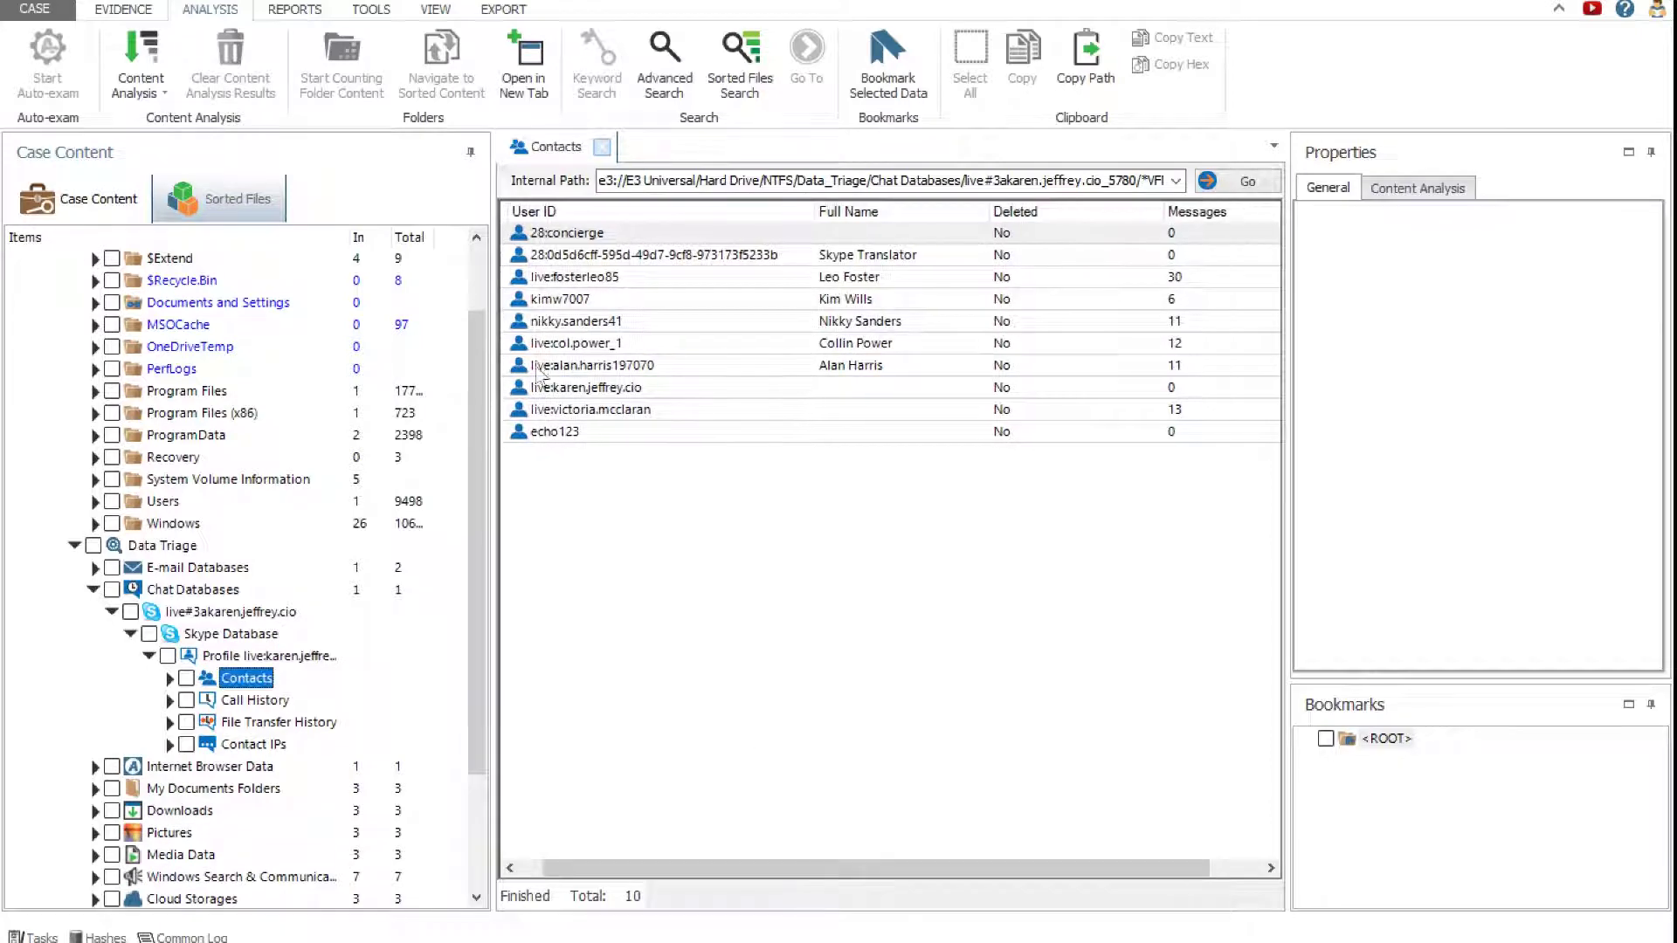
pyautogui.doubleClick(560, 278)
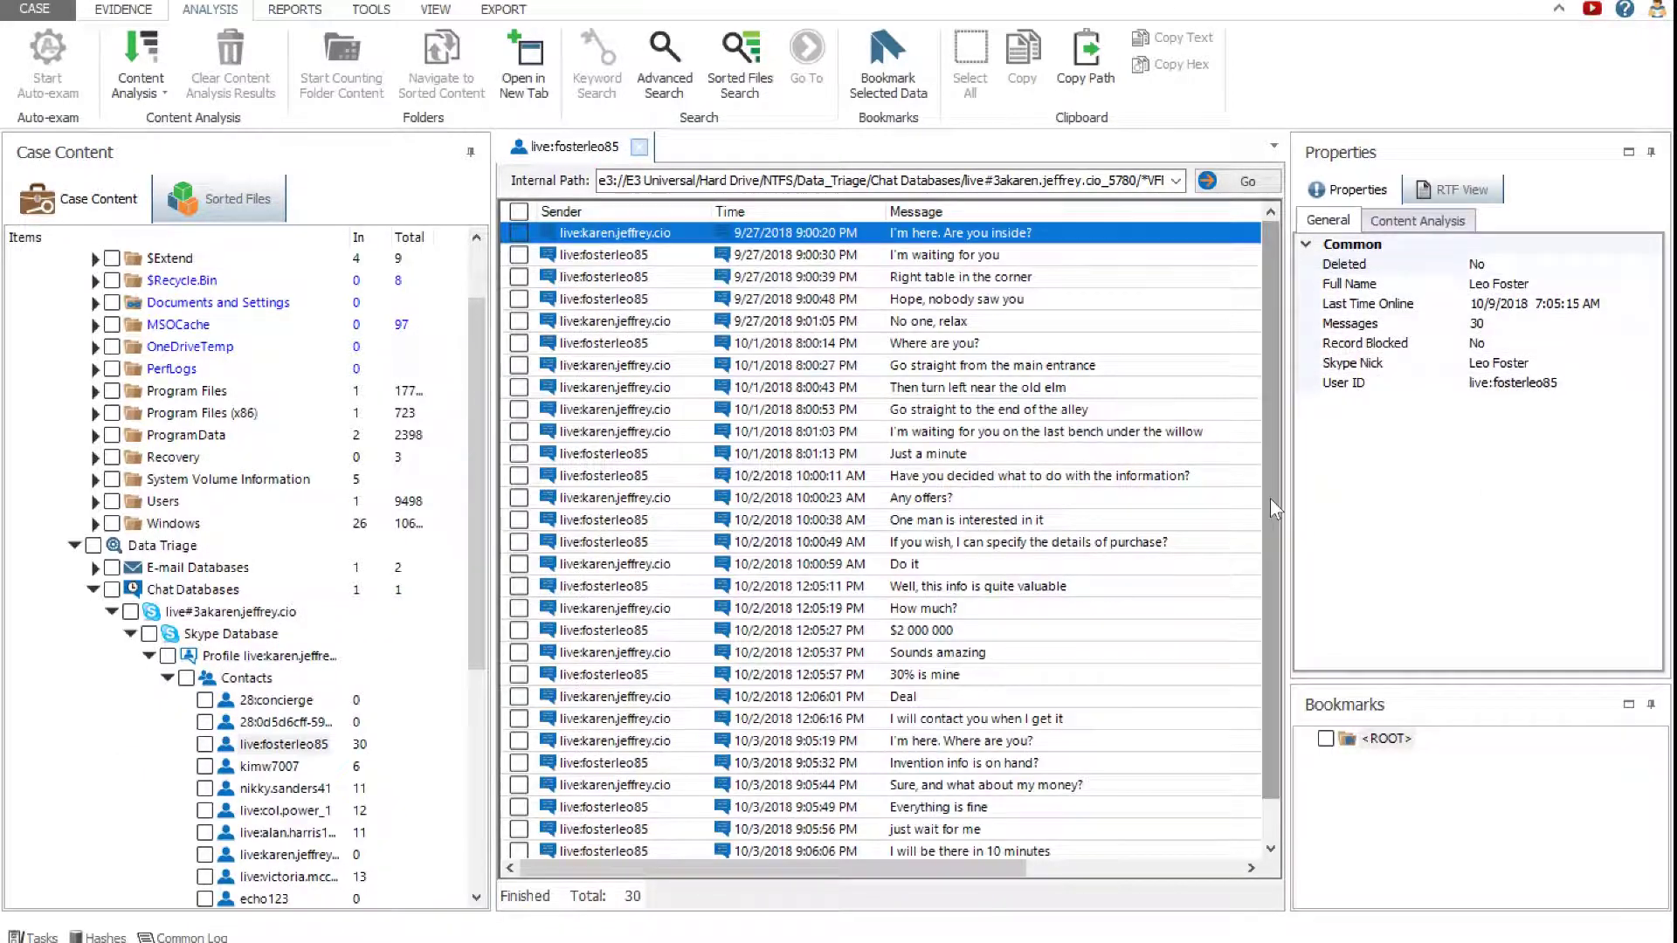
pyautogui.scroll(-1, 1270, 498)
pyautogui.scroll(-4, 474, 617)
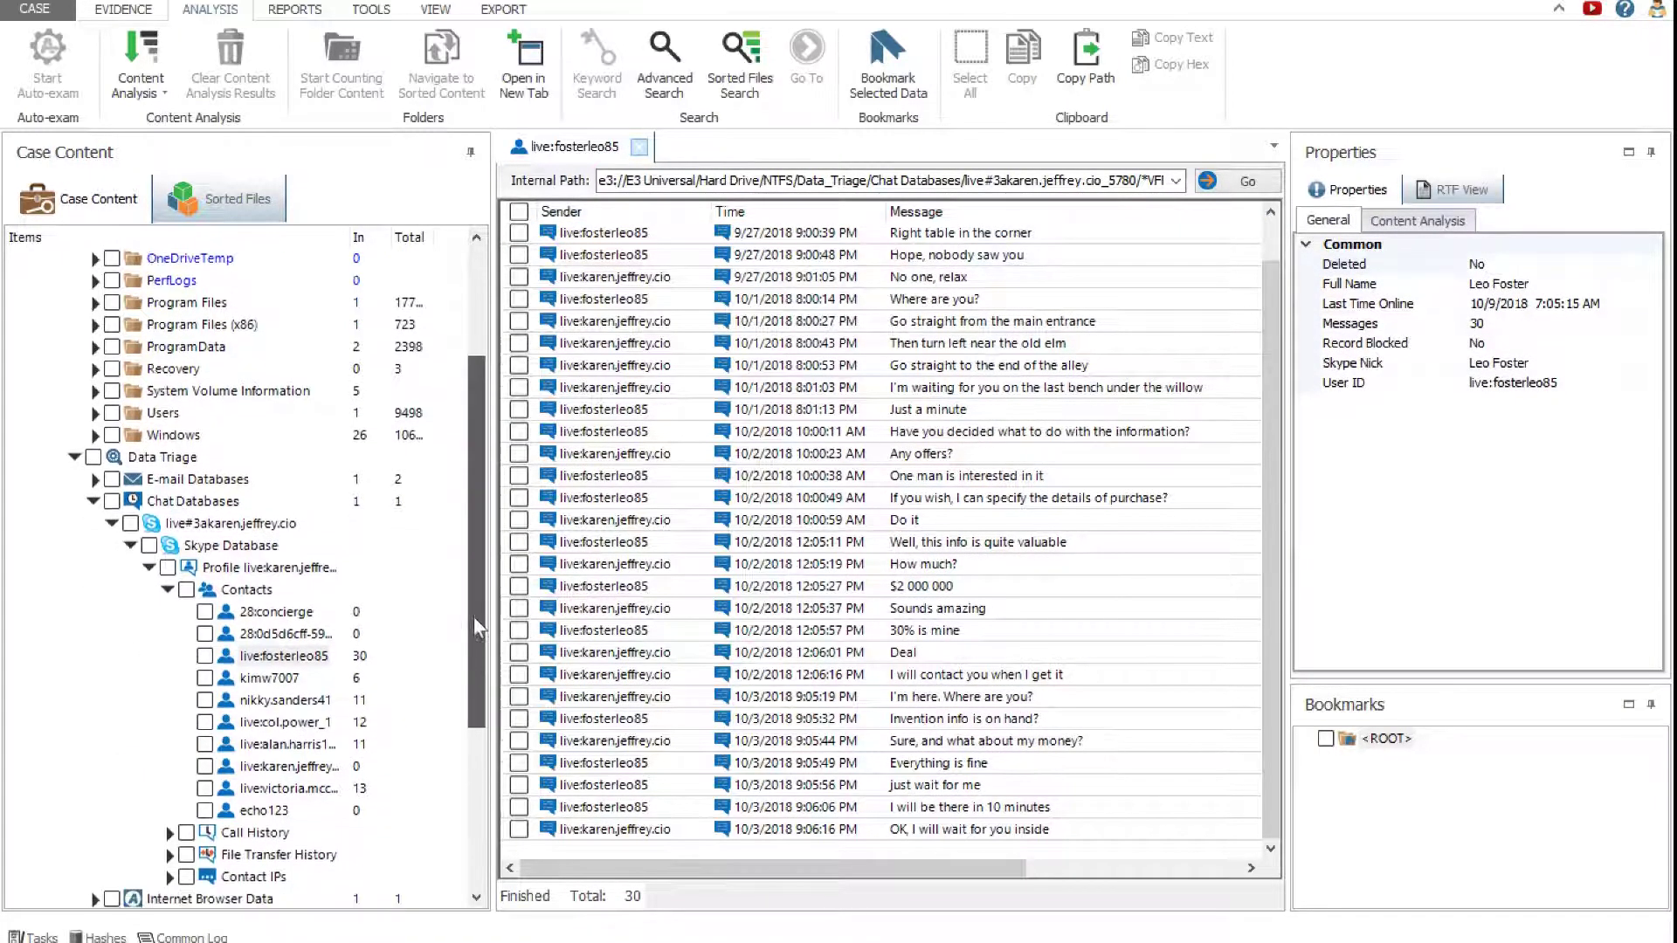
# Step: Review Skype call history, file transfers and contact IPs, then list the Internet Browser Data
pyautogui.click(254, 680)
pyautogui.click(262, 700)
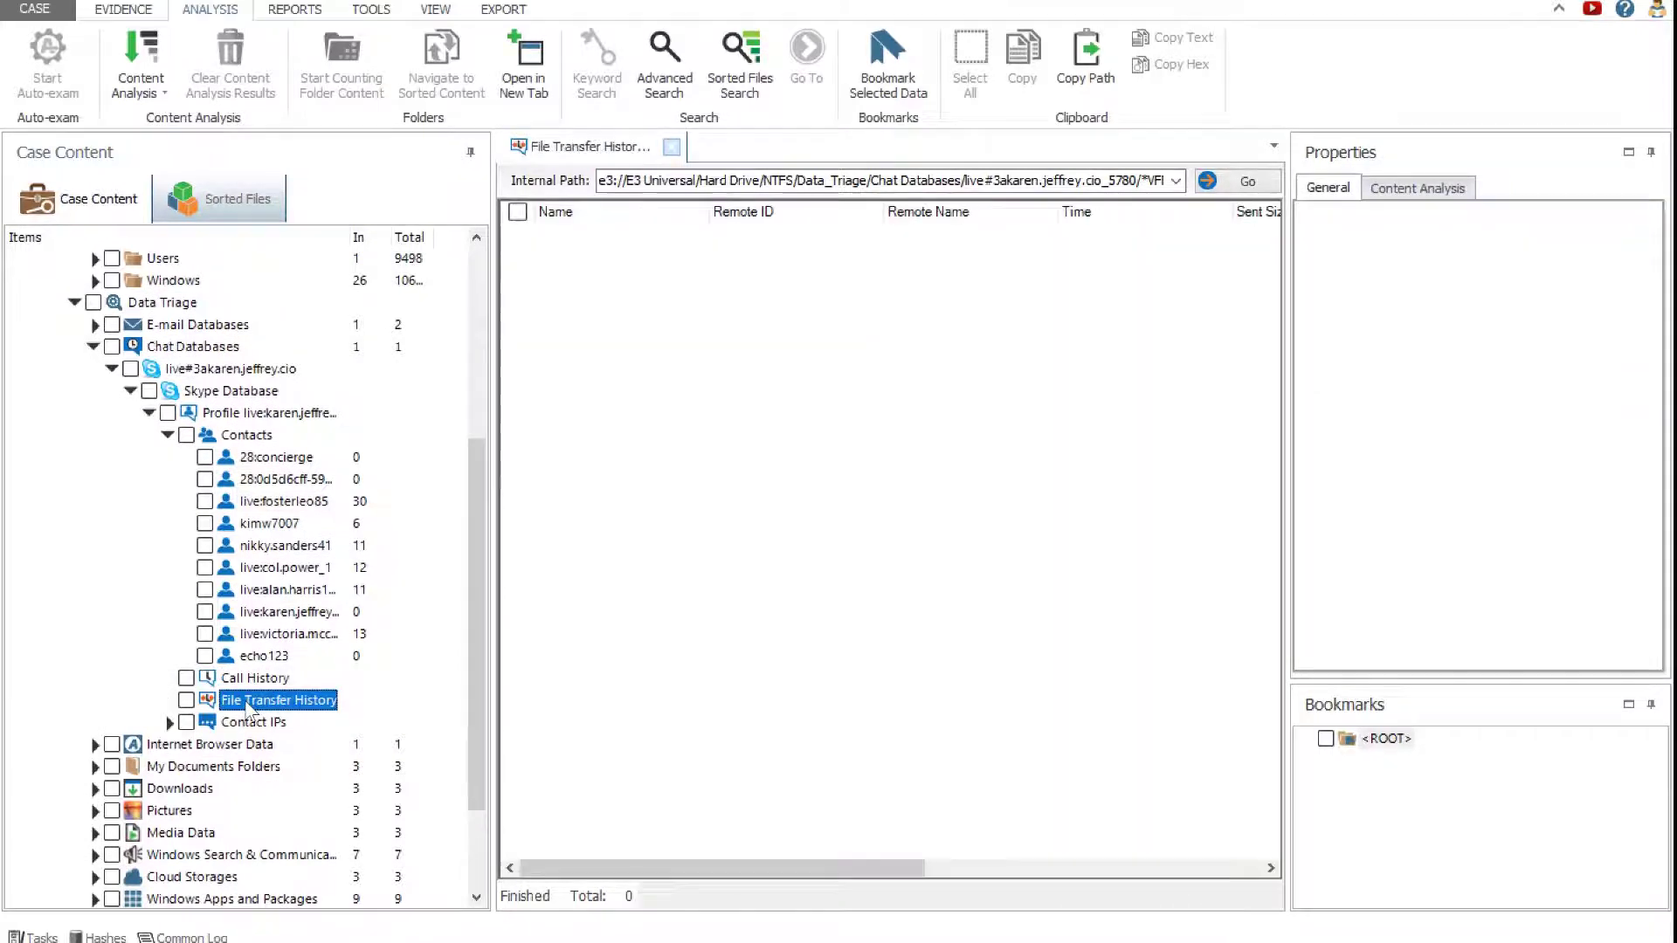
pyautogui.click(249, 723)
pyautogui.scroll(-2, 464, 667)
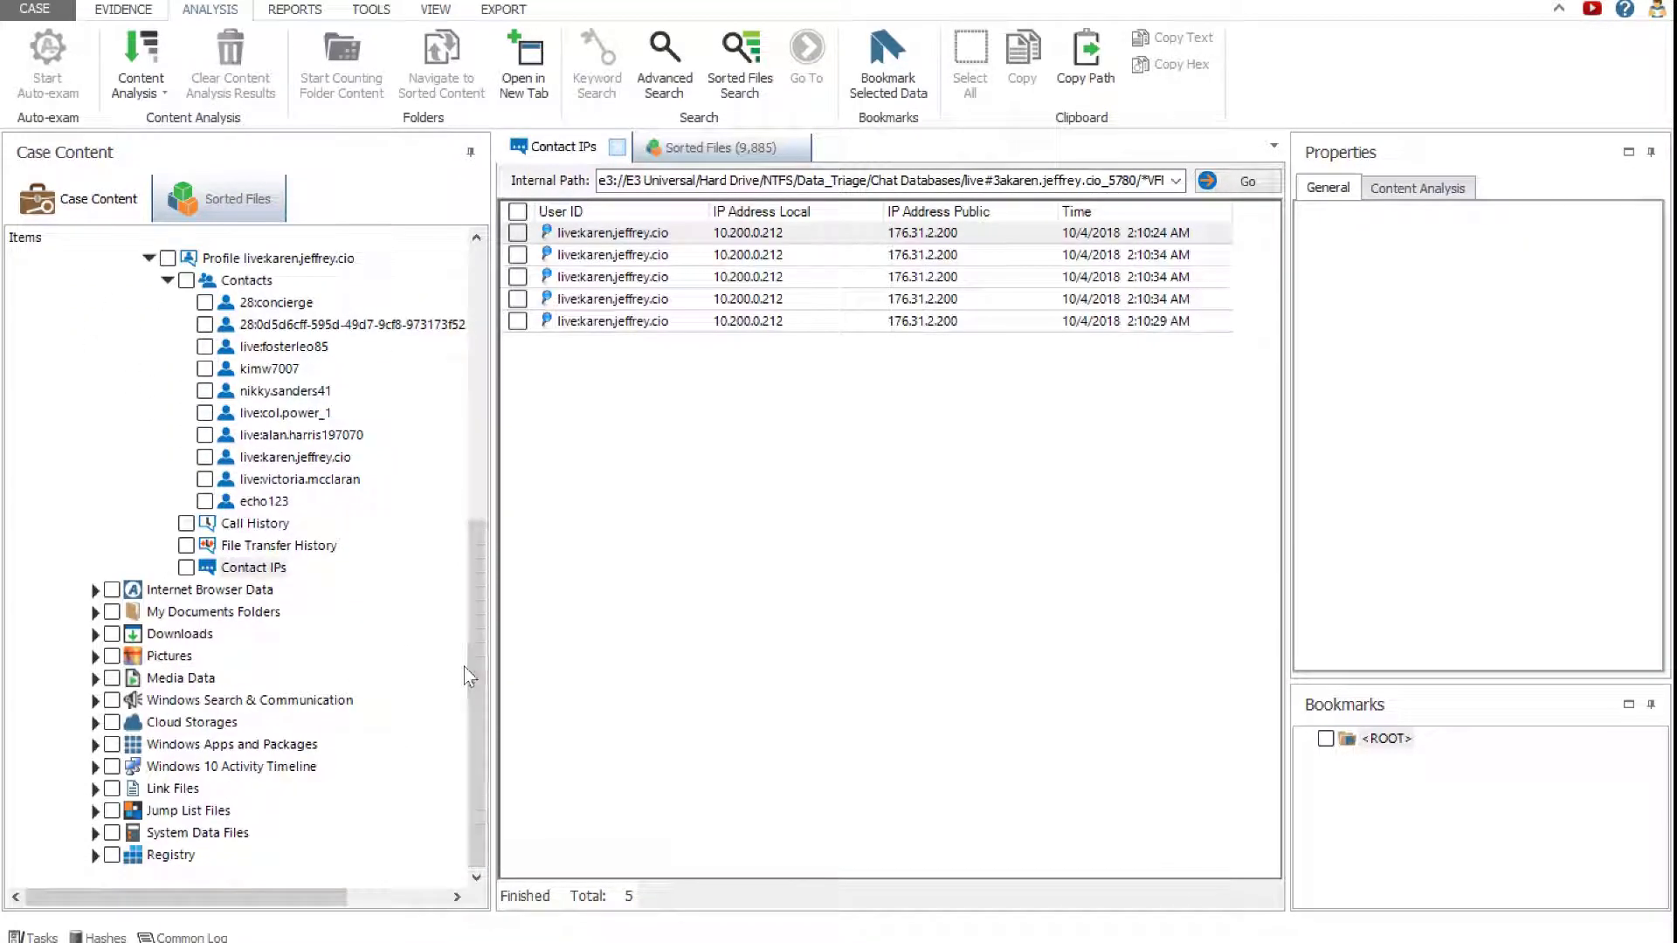
pyautogui.click(237, 591)
pyautogui.moveTo(654, 868)
pyautogui.mouseDown()
pyautogui.moveTo(803, 884)
pyautogui.moveTo(667, 887)
pyautogui.mouseUp()
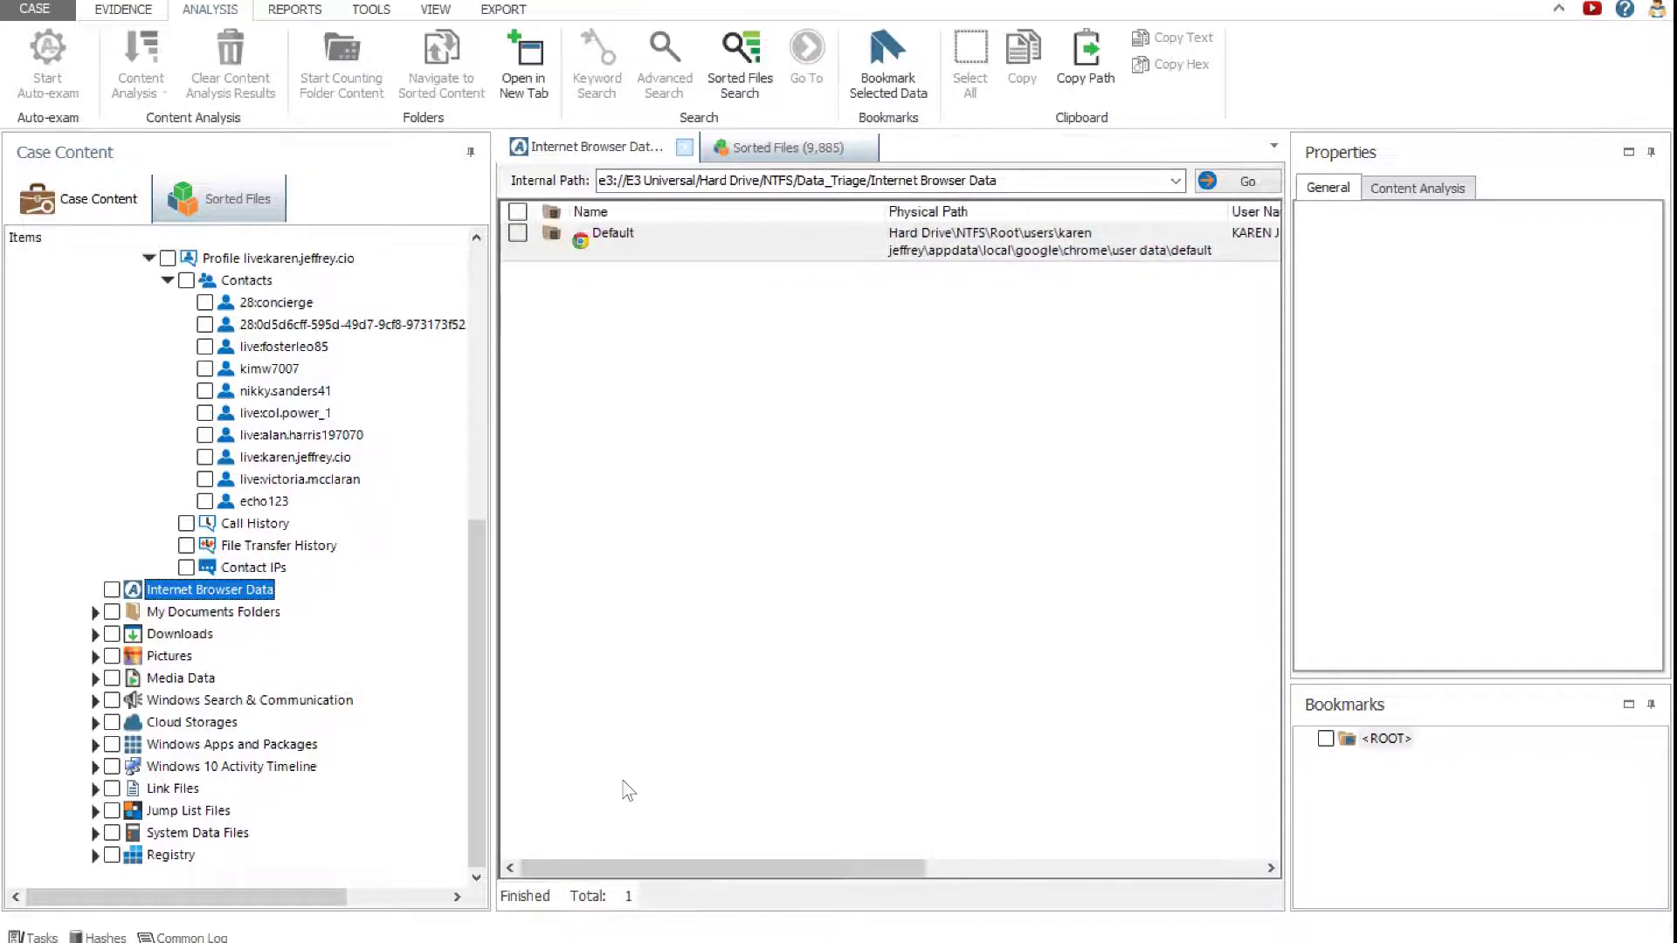
# Step: Open the Chrome Default profile and view its browsing history
pyautogui.doubleClick(596, 251)
pyautogui.doubleClick(590, 235)
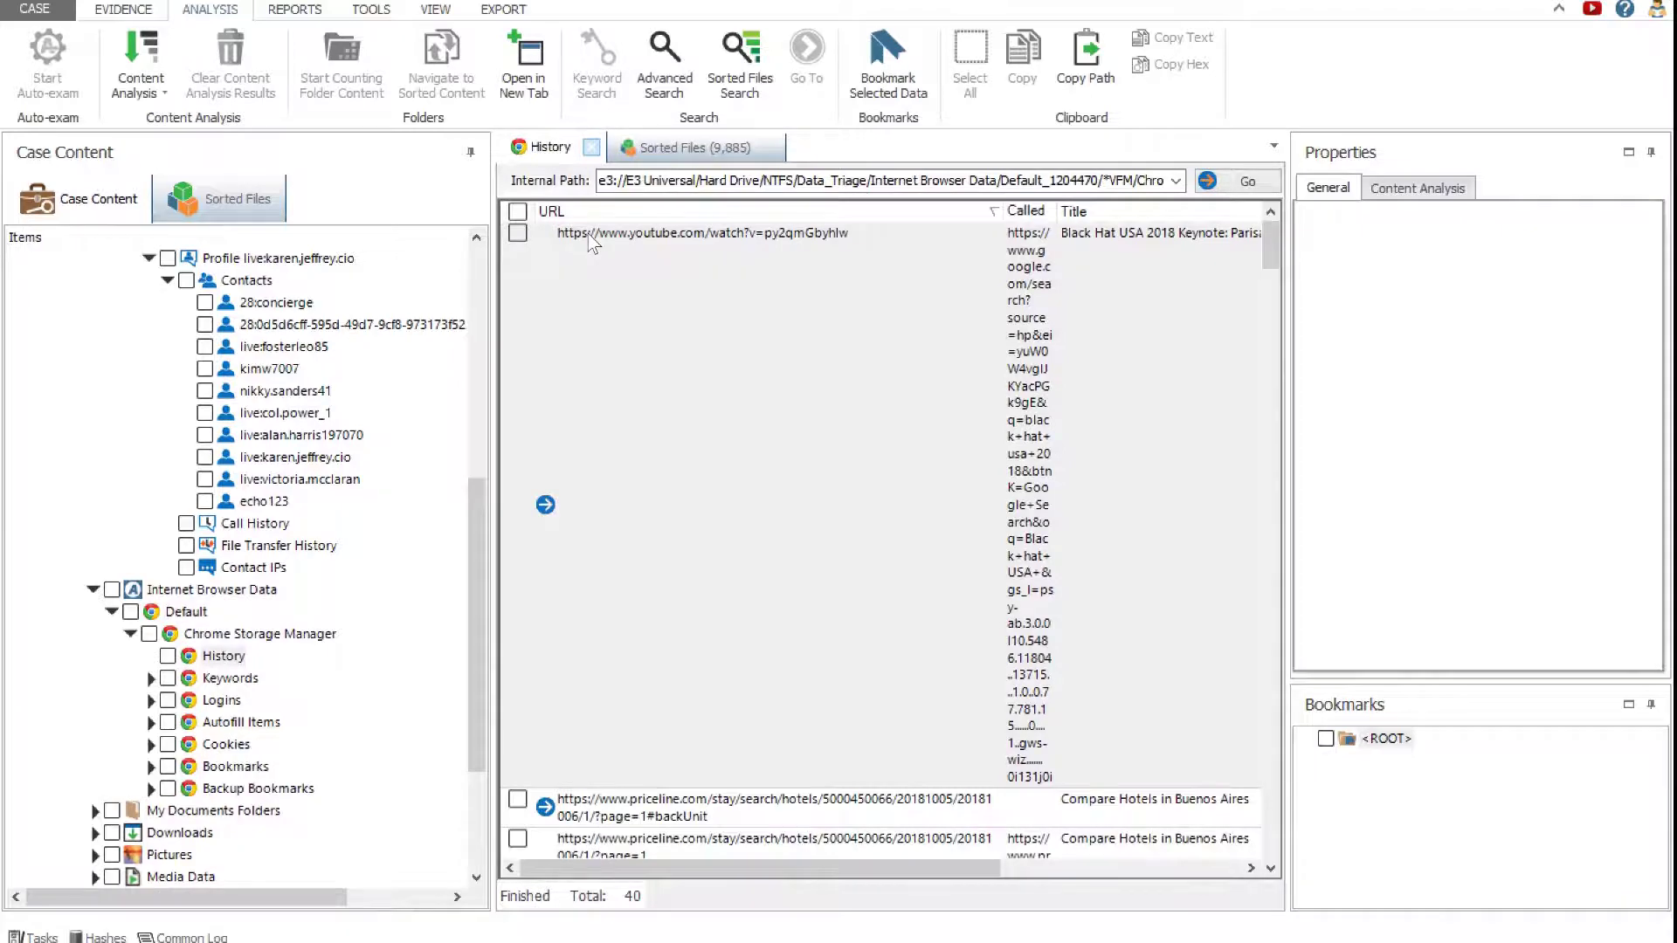
pyautogui.moveTo(984, 872); pyautogui.dragTo(1123, 887)
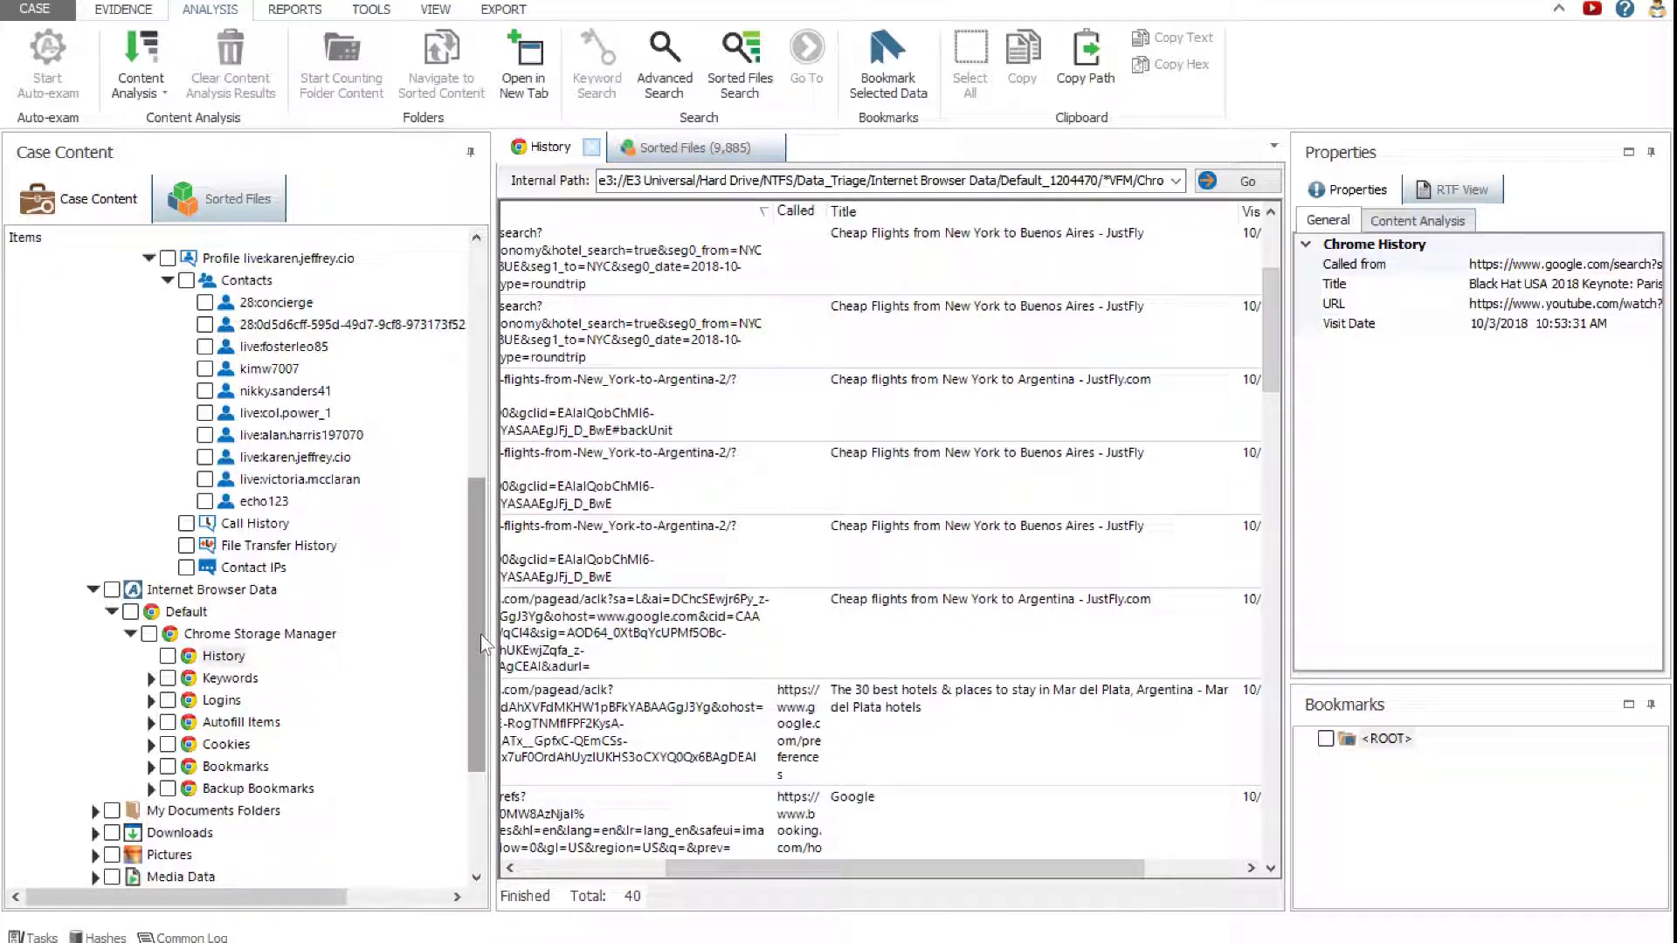
pyautogui.scroll(-3, 466, 742)
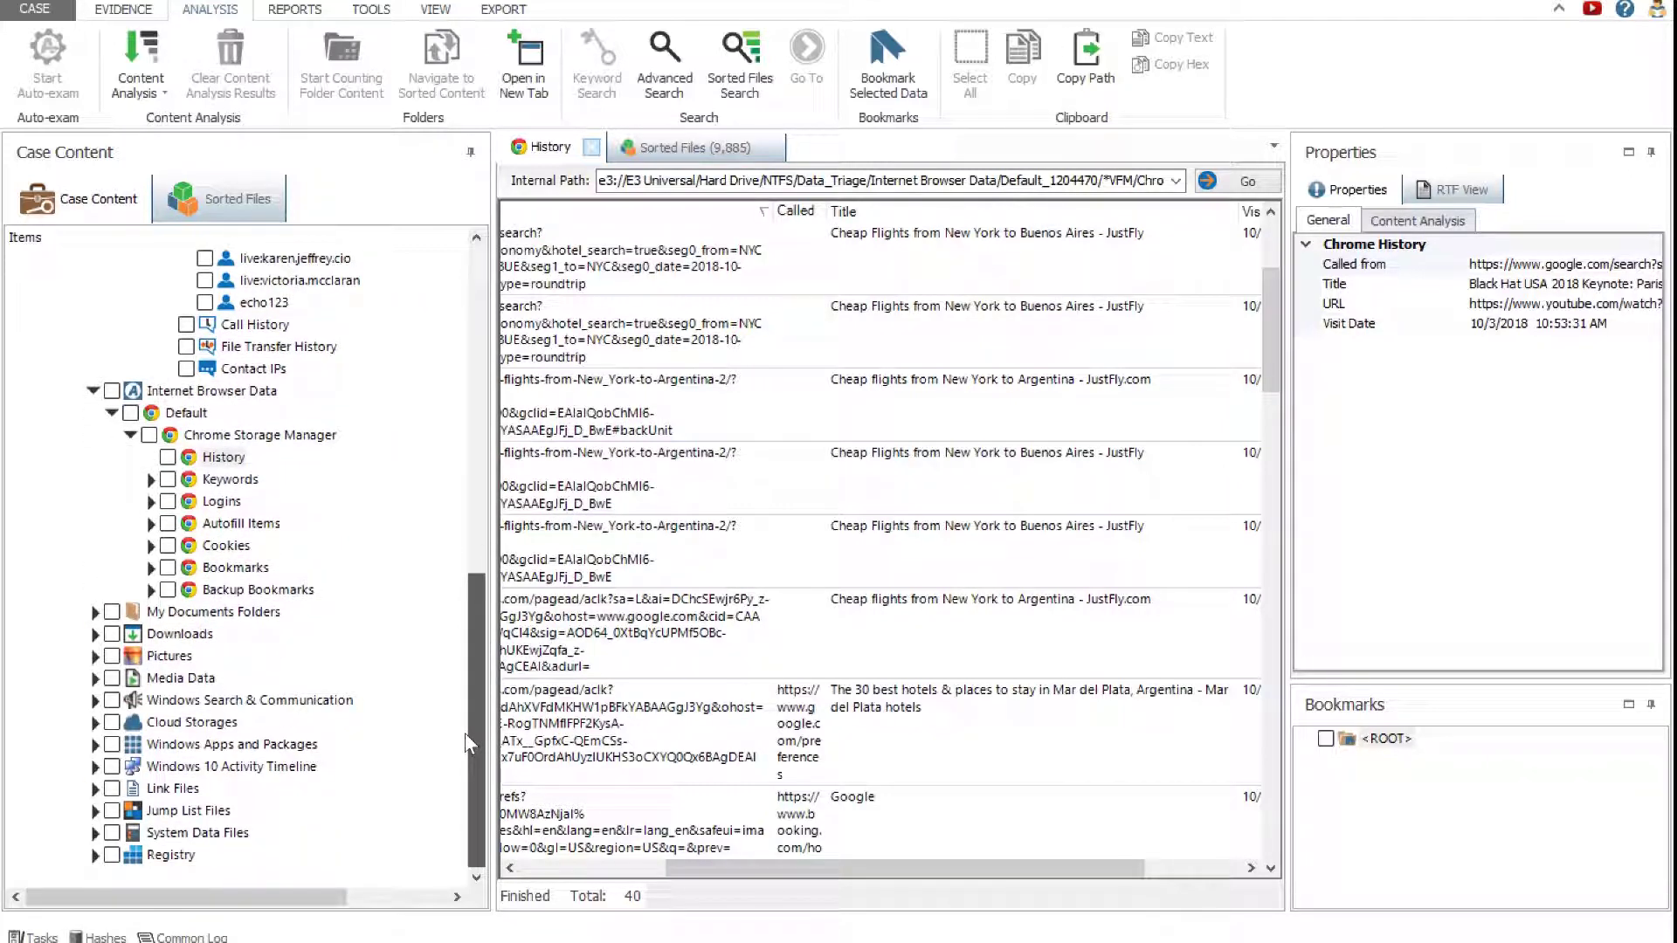
# Step: Review Chrome keywords, logins, autofill, the 231 cookies, bookmarks and backup bookmarks
pyautogui.click(229, 479)
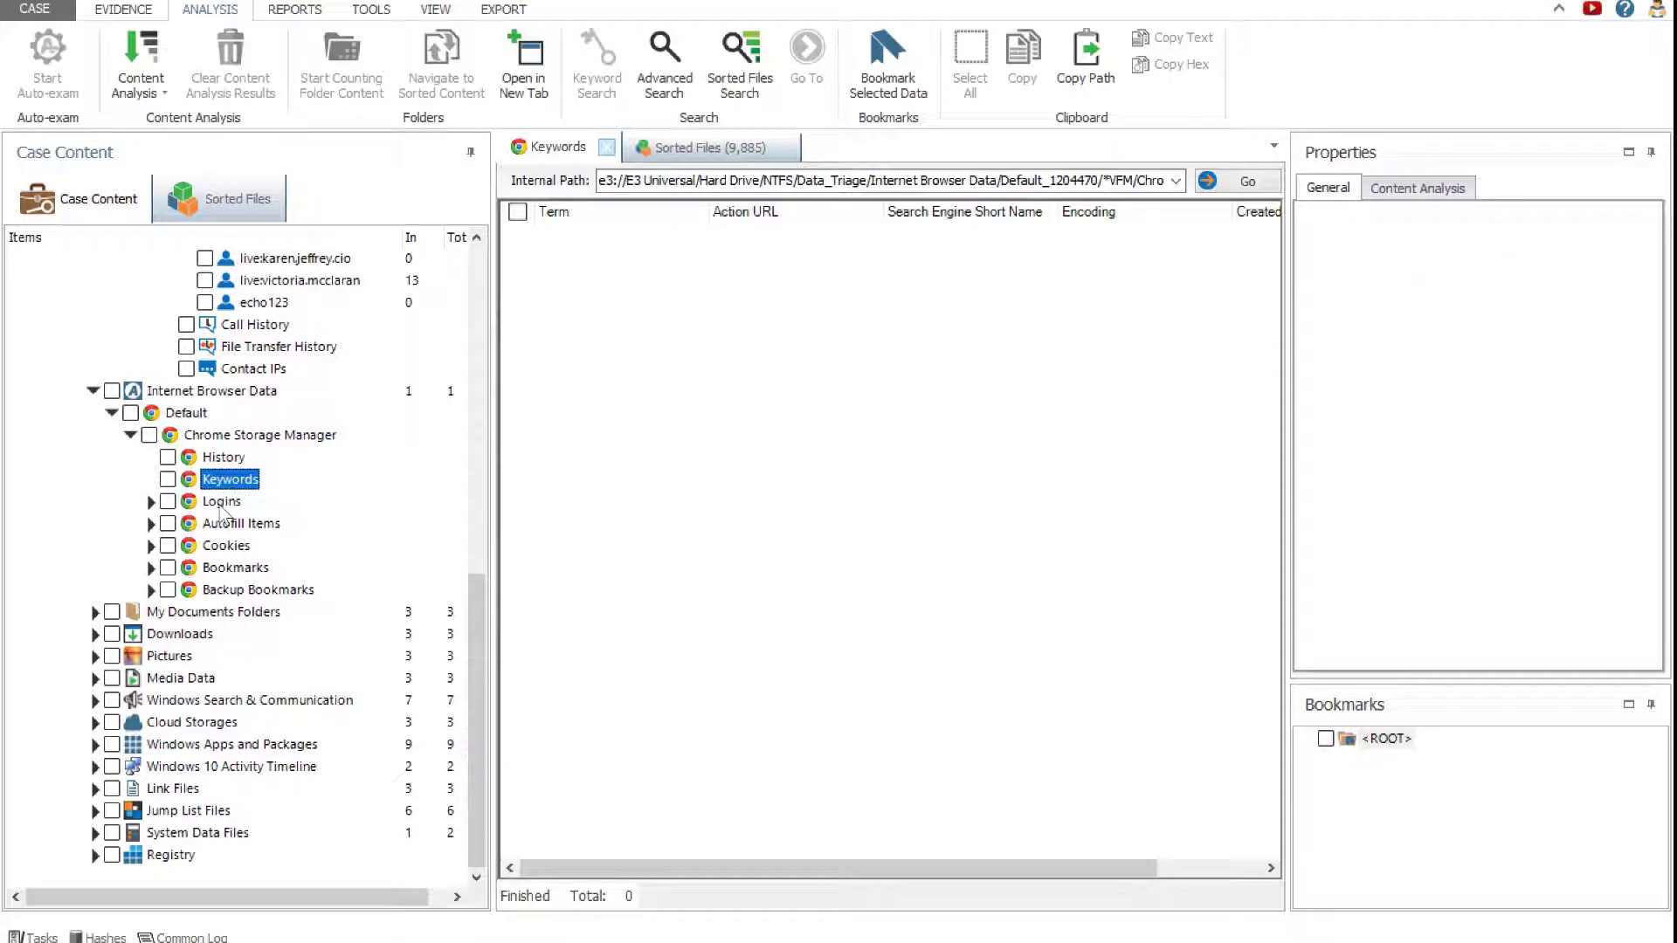
pyautogui.click(222, 505)
pyautogui.click(225, 525)
pyautogui.click(226, 547)
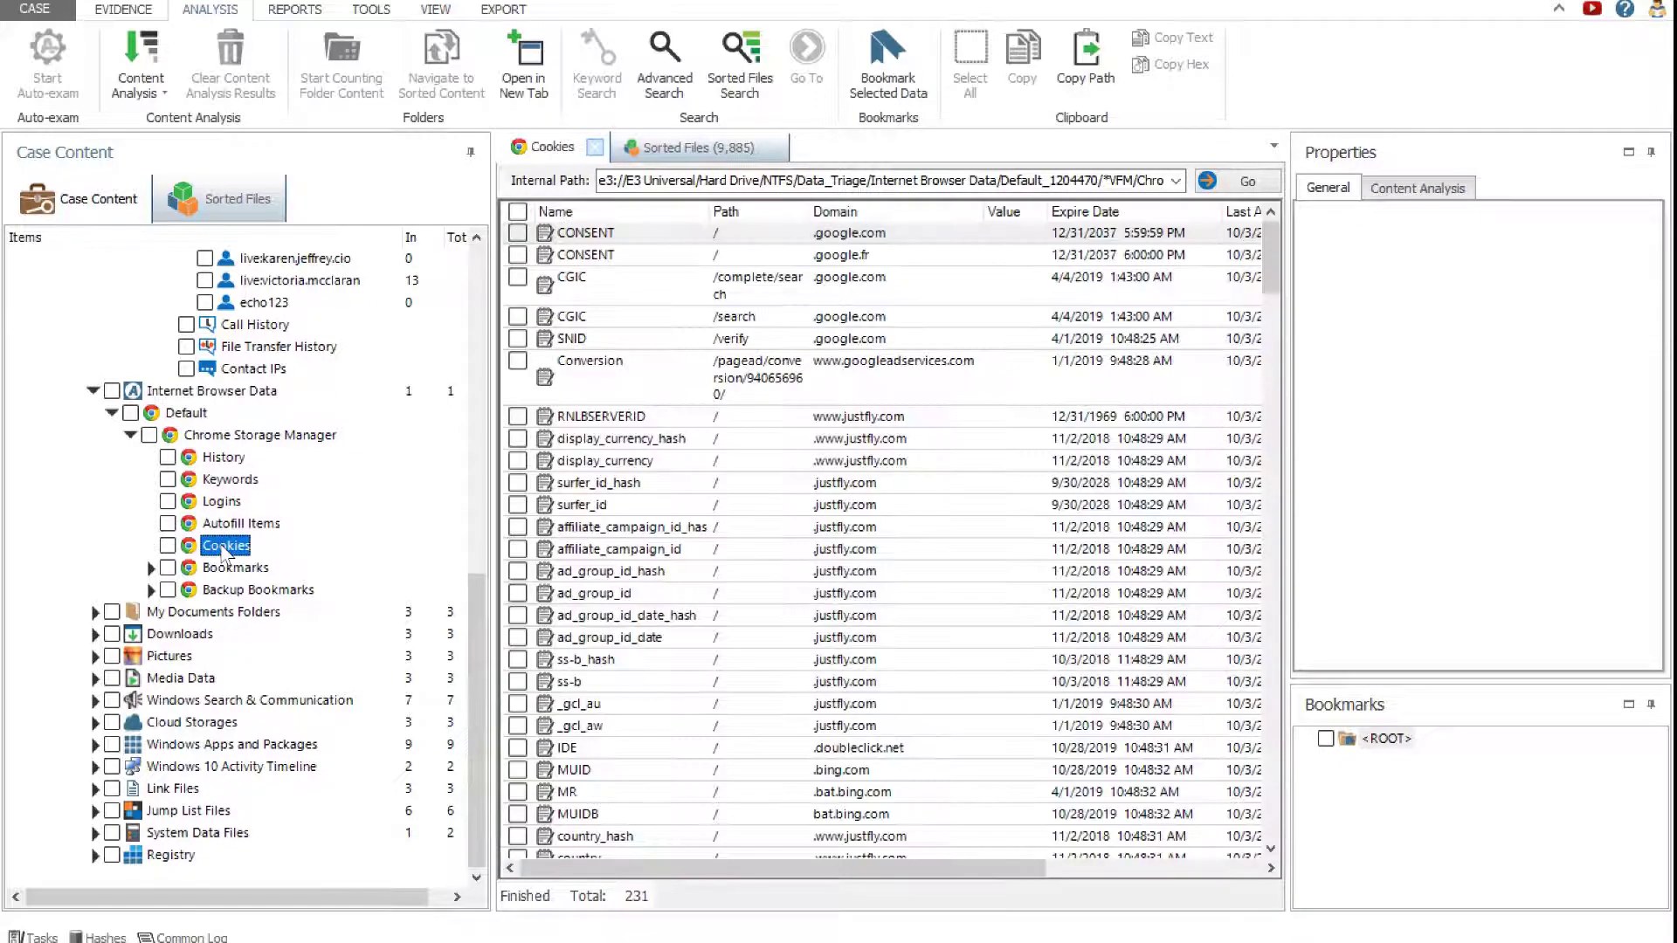
pyautogui.click(229, 569)
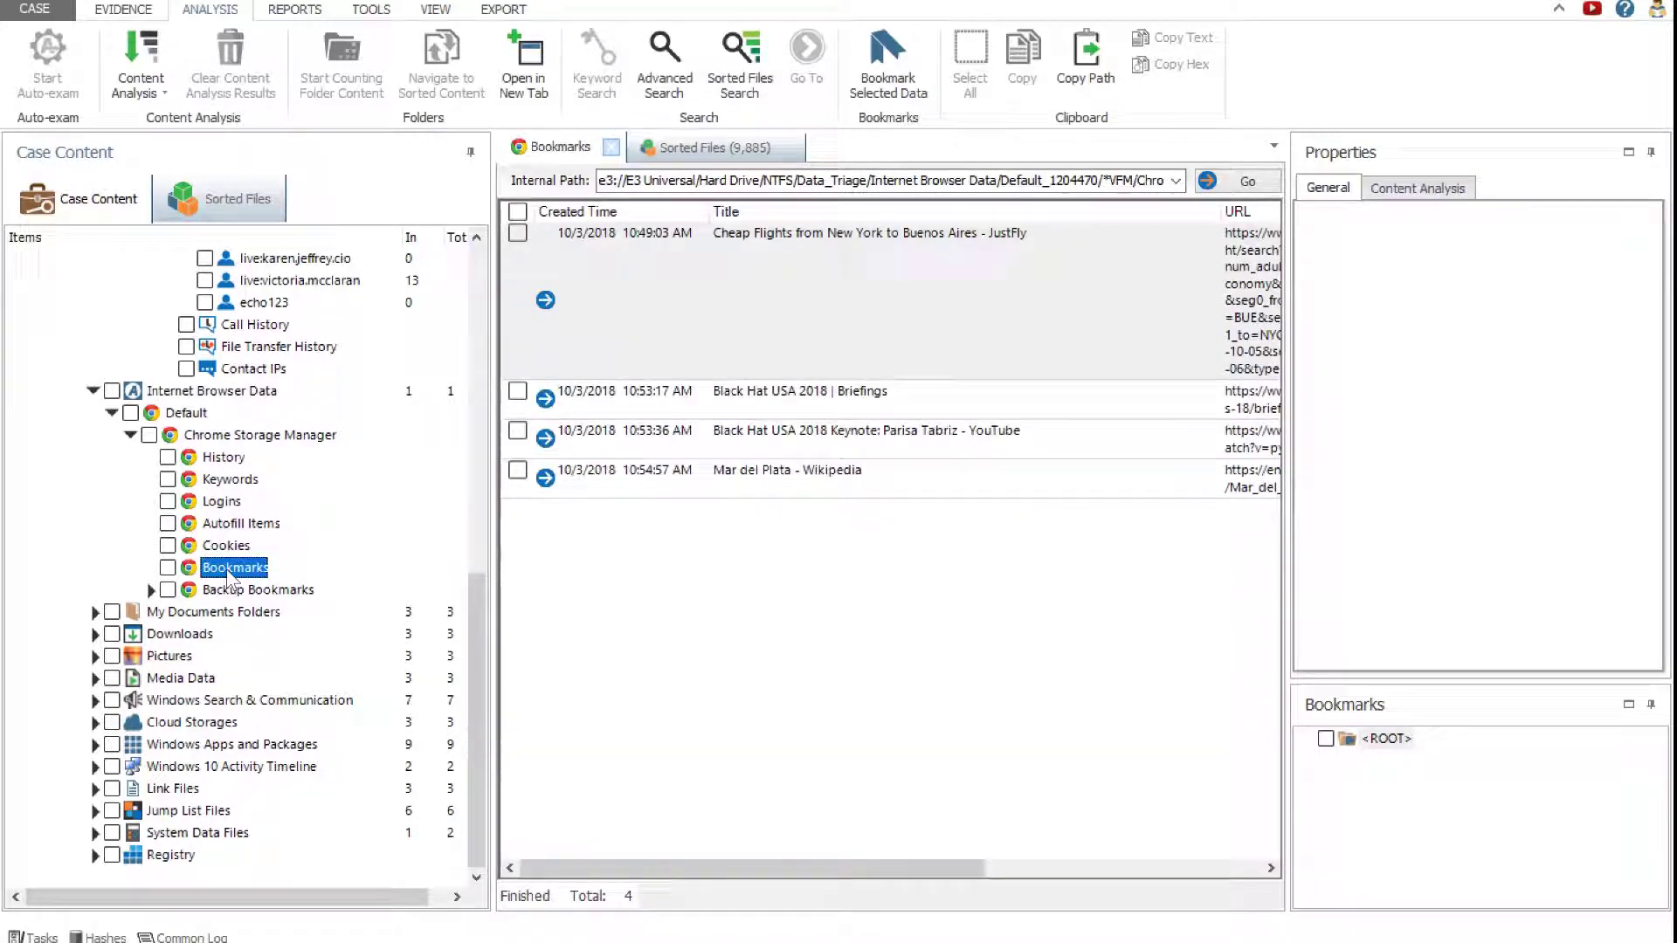
pyautogui.click(231, 591)
# Step: Open the user's Downloads folder contents, then show the Sorted Files category view
pyautogui.click(167, 642)
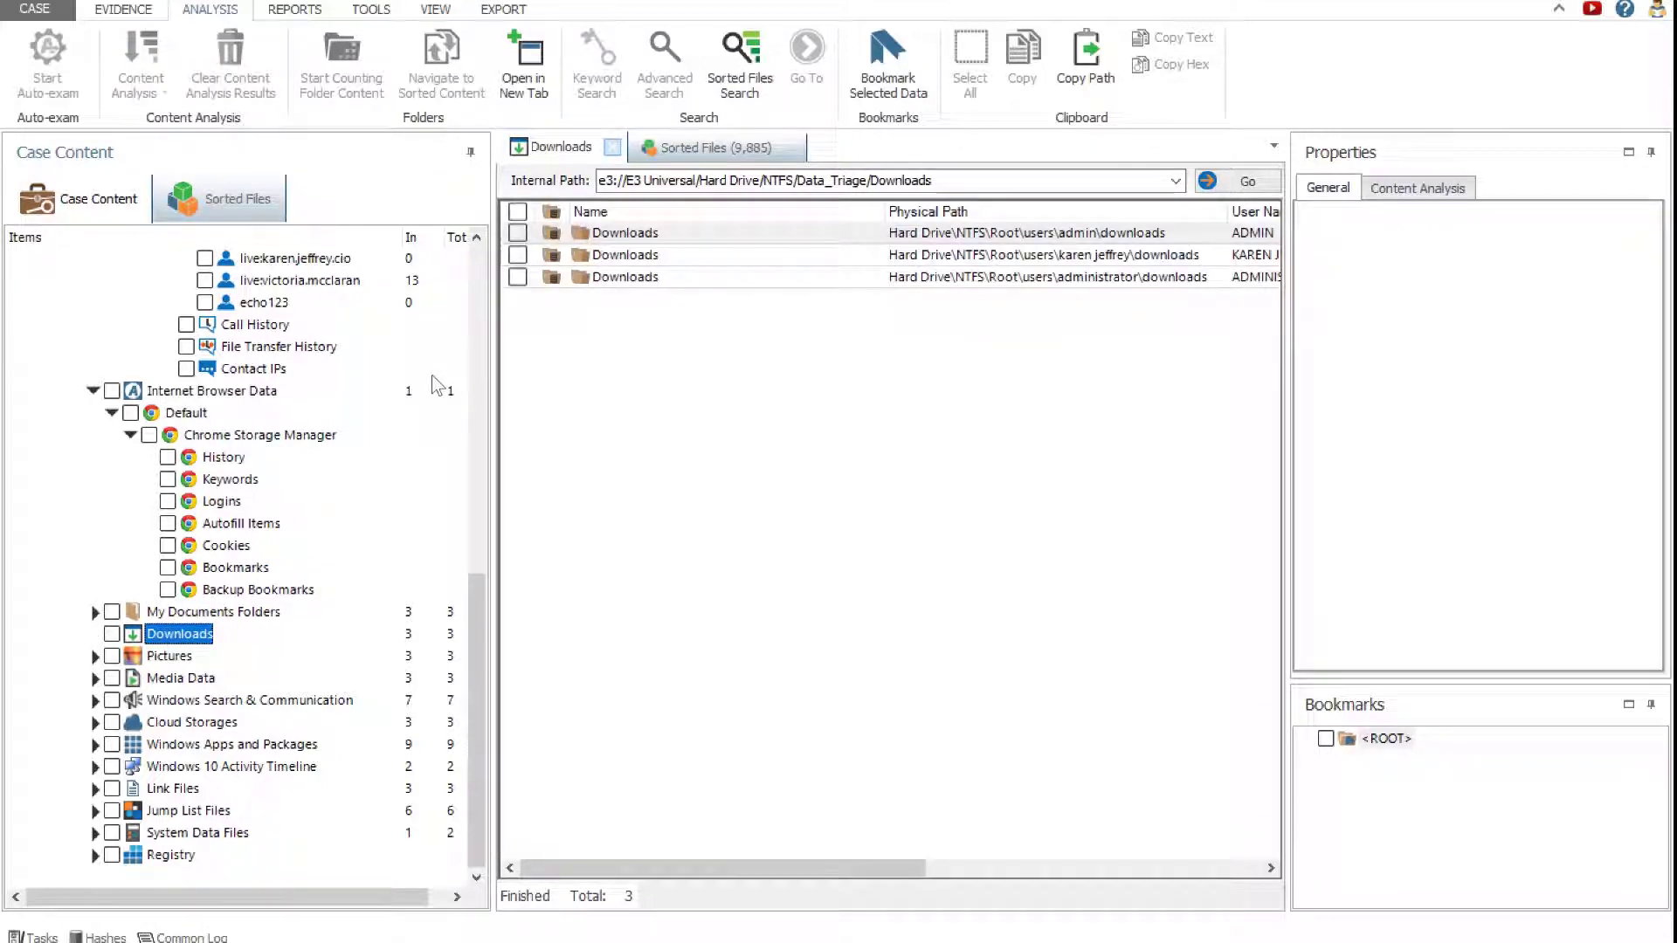
pyautogui.doubleClick(603, 255)
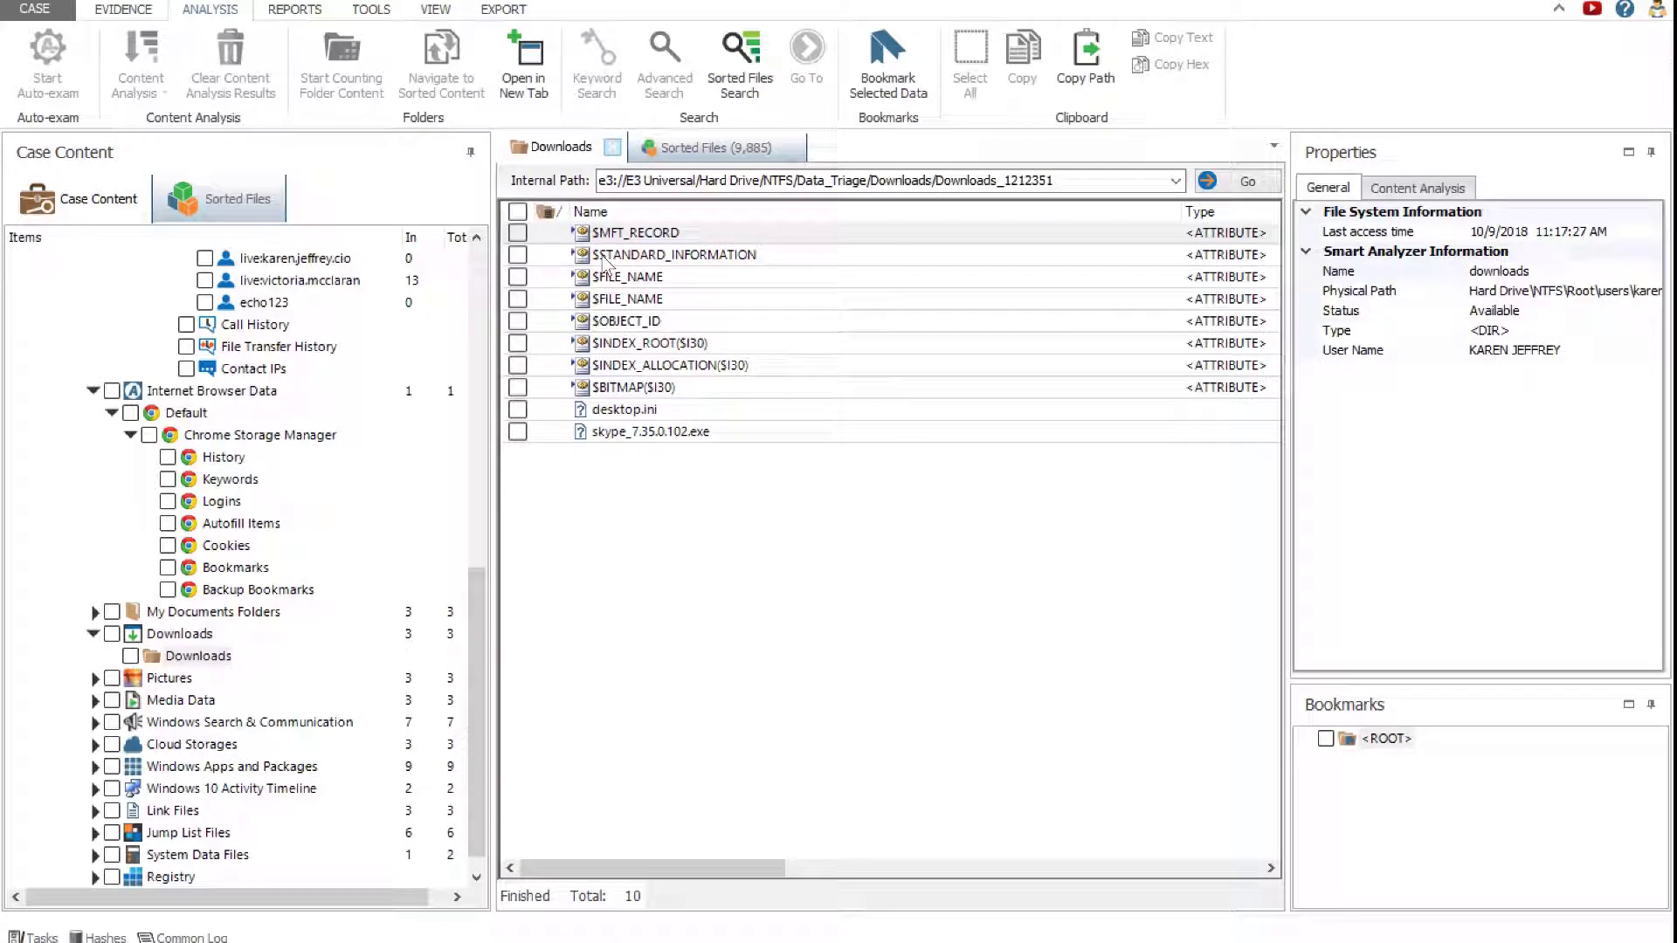
pyautogui.click(225, 199)
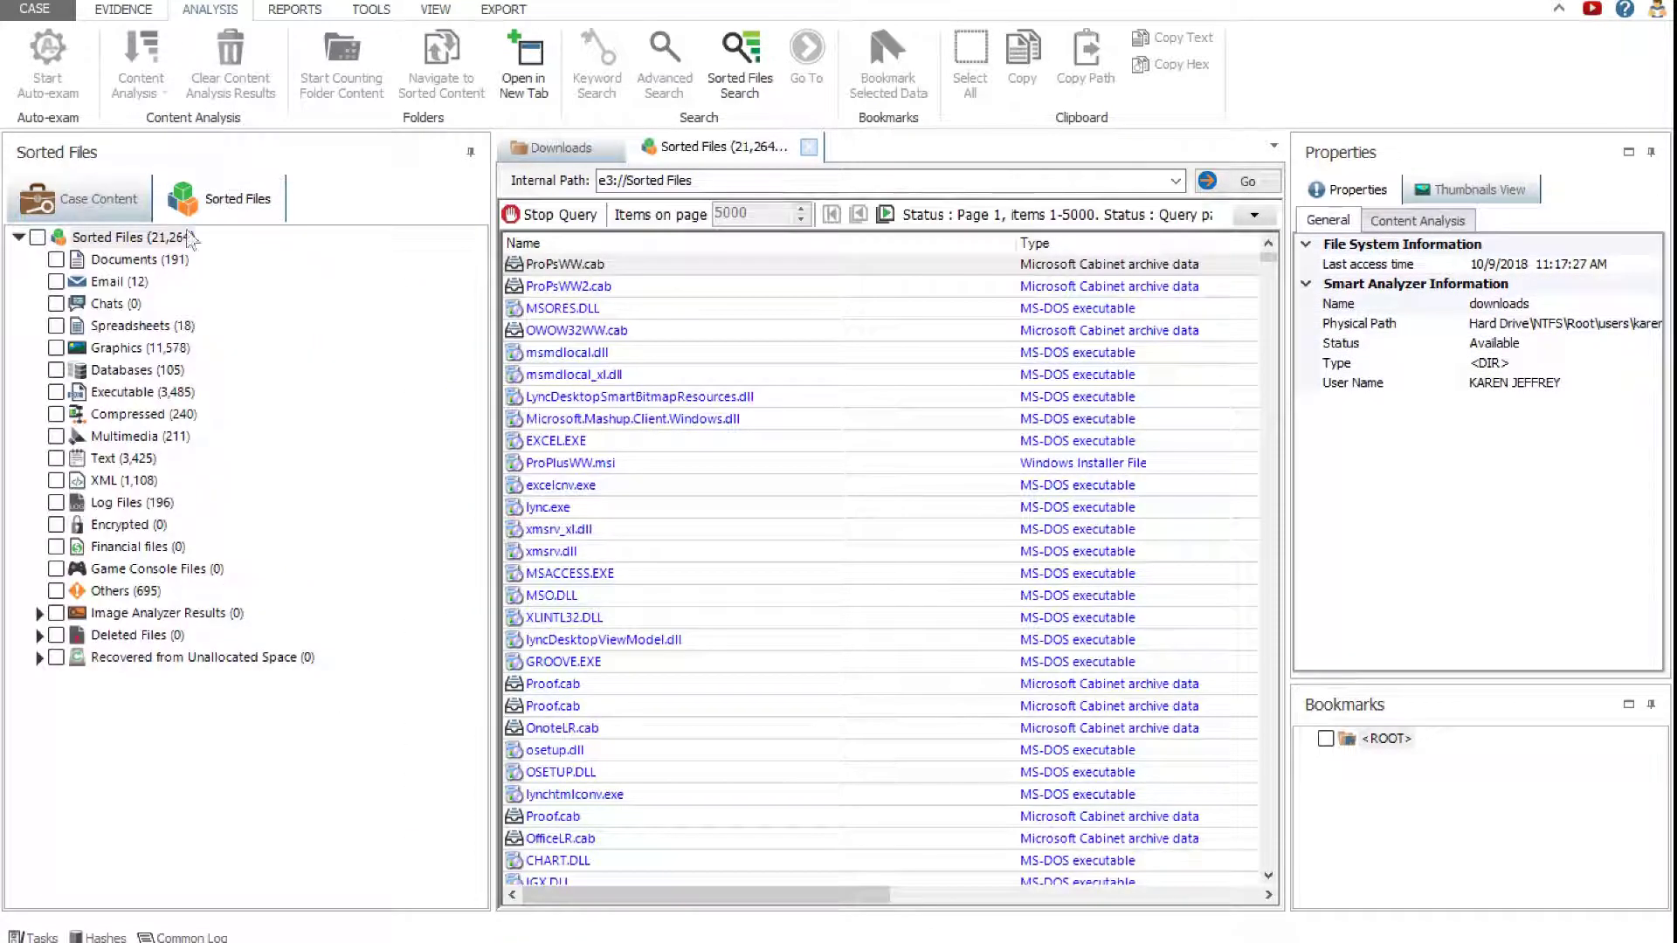
# Step: List the 12 Email category files and jump to the Outlook folder holding the .ost file
pyautogui.click(131, 282)
pyautogui.click(566, 288)
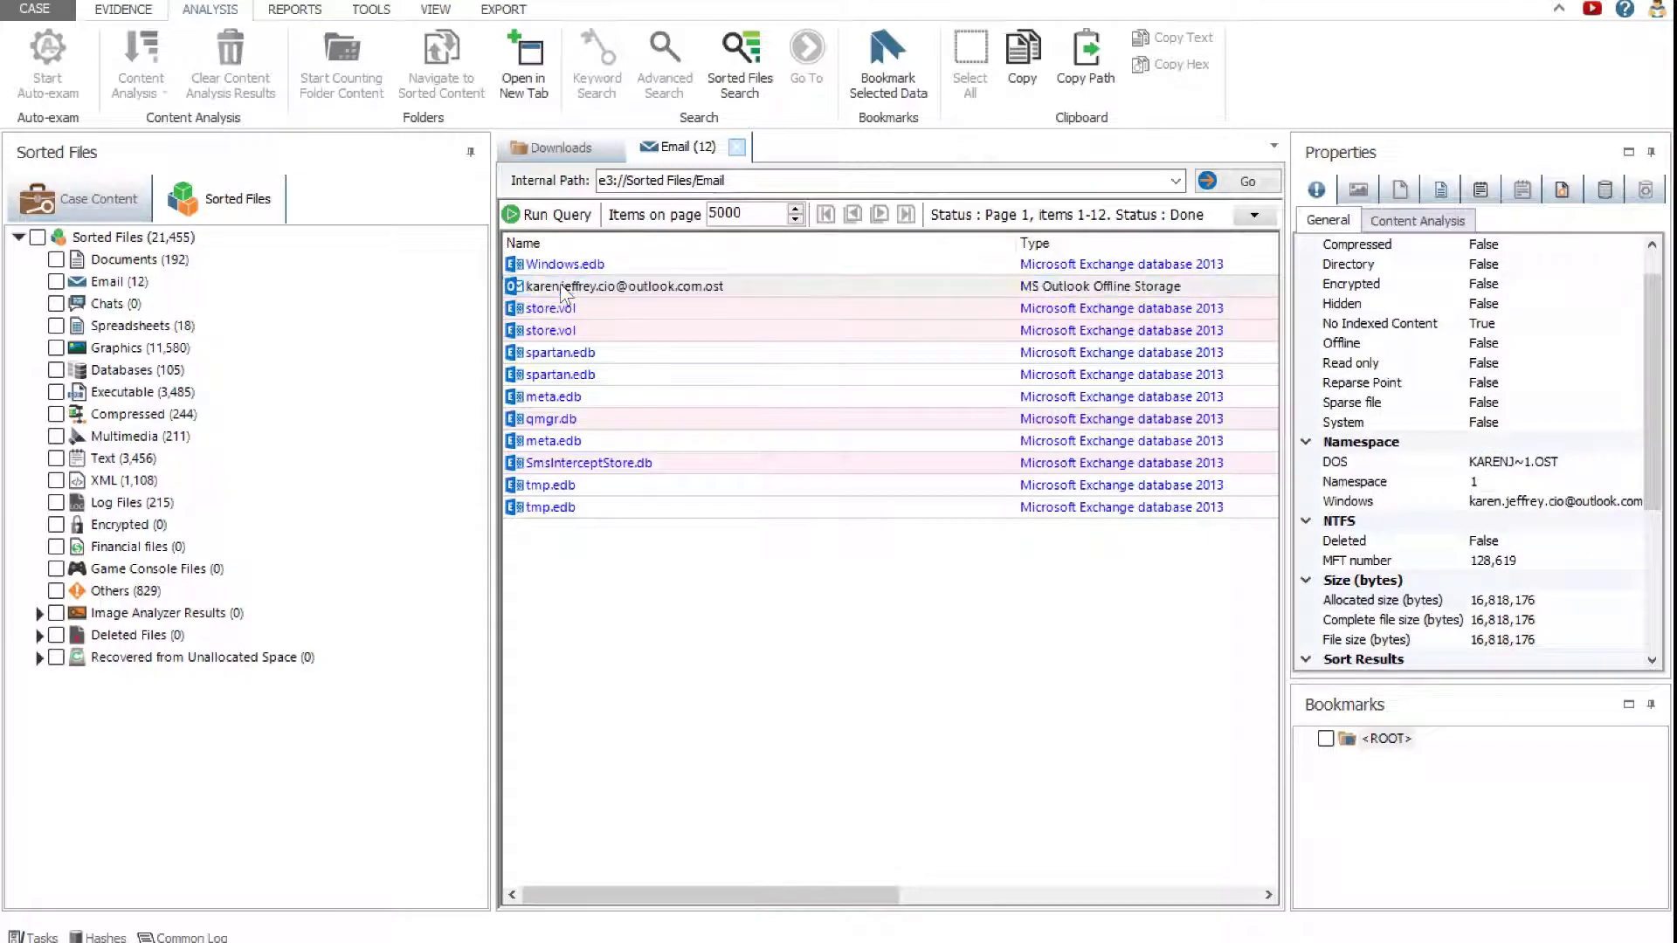
pyautogui.doubleClick(562, 289)
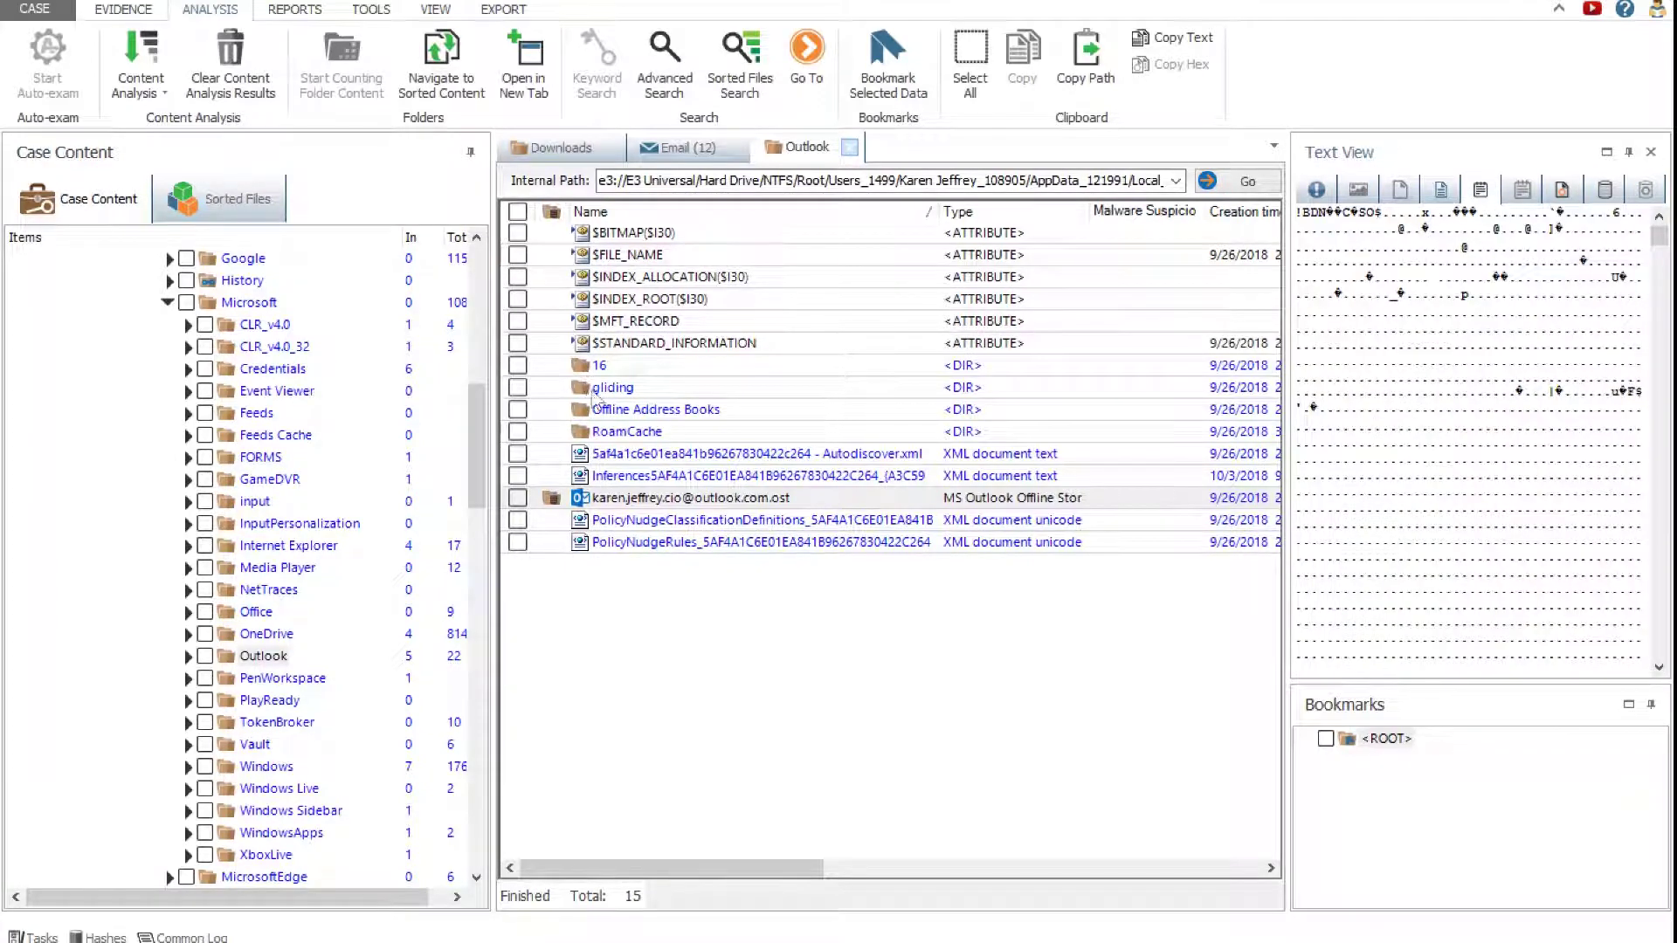
# Step: Open the .ost mailbox with default settings, then its $DATA stream and Outlook Offline Storage folders
pyautogui.click(611, 505)
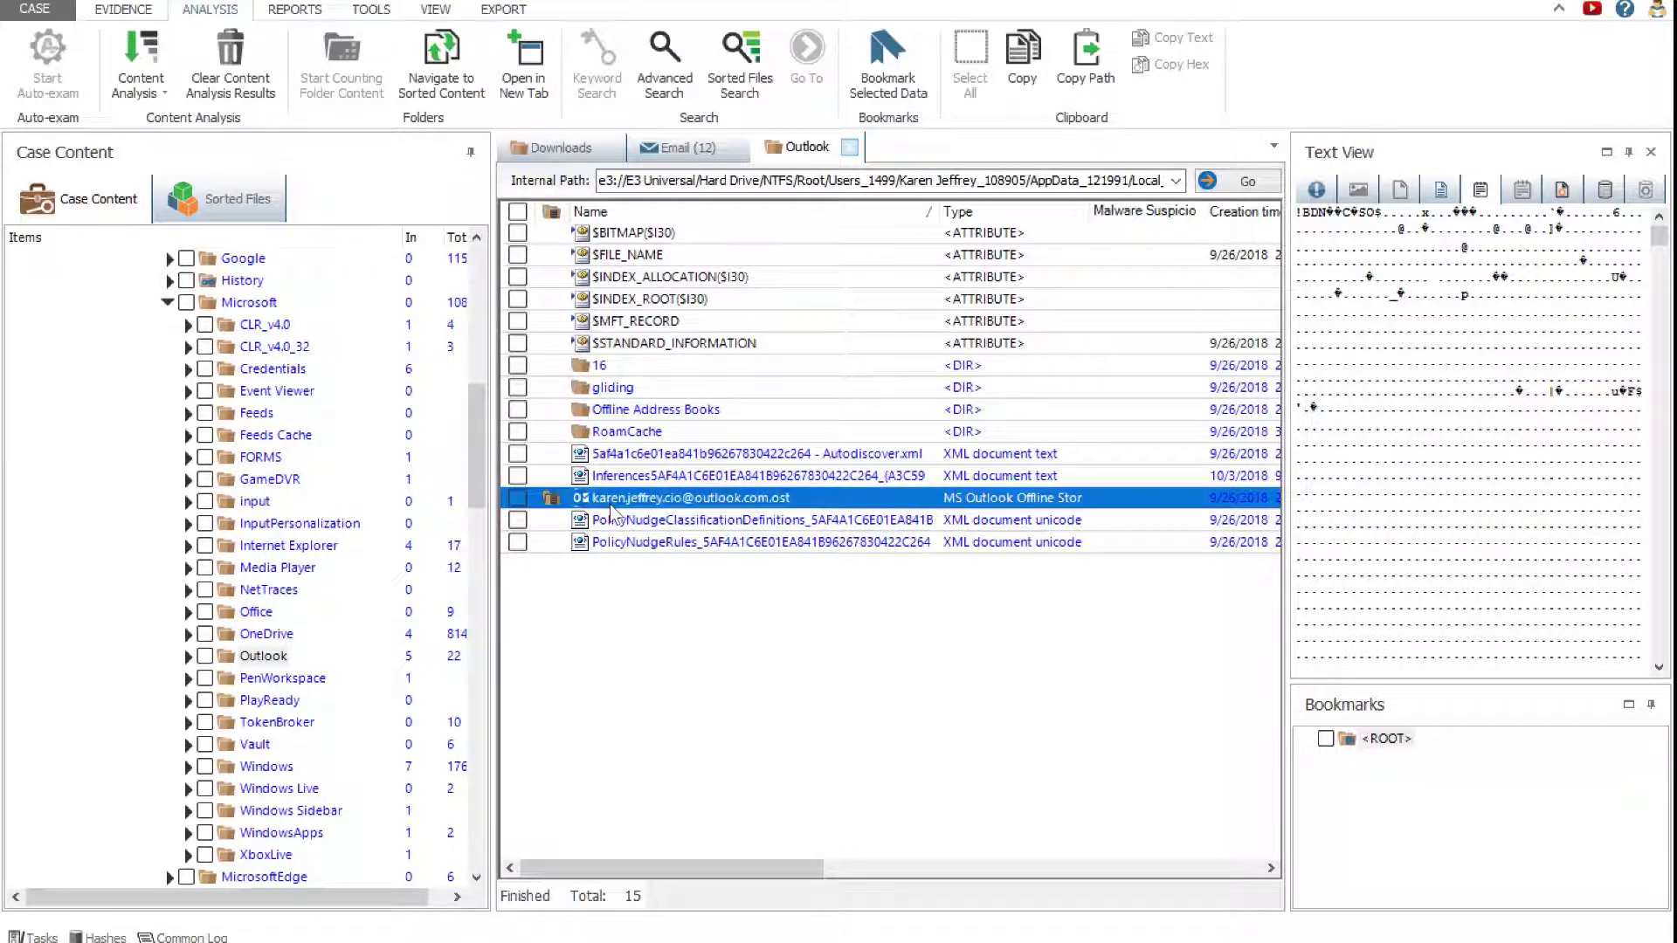
pyautogui.doubleClick(612, 505)
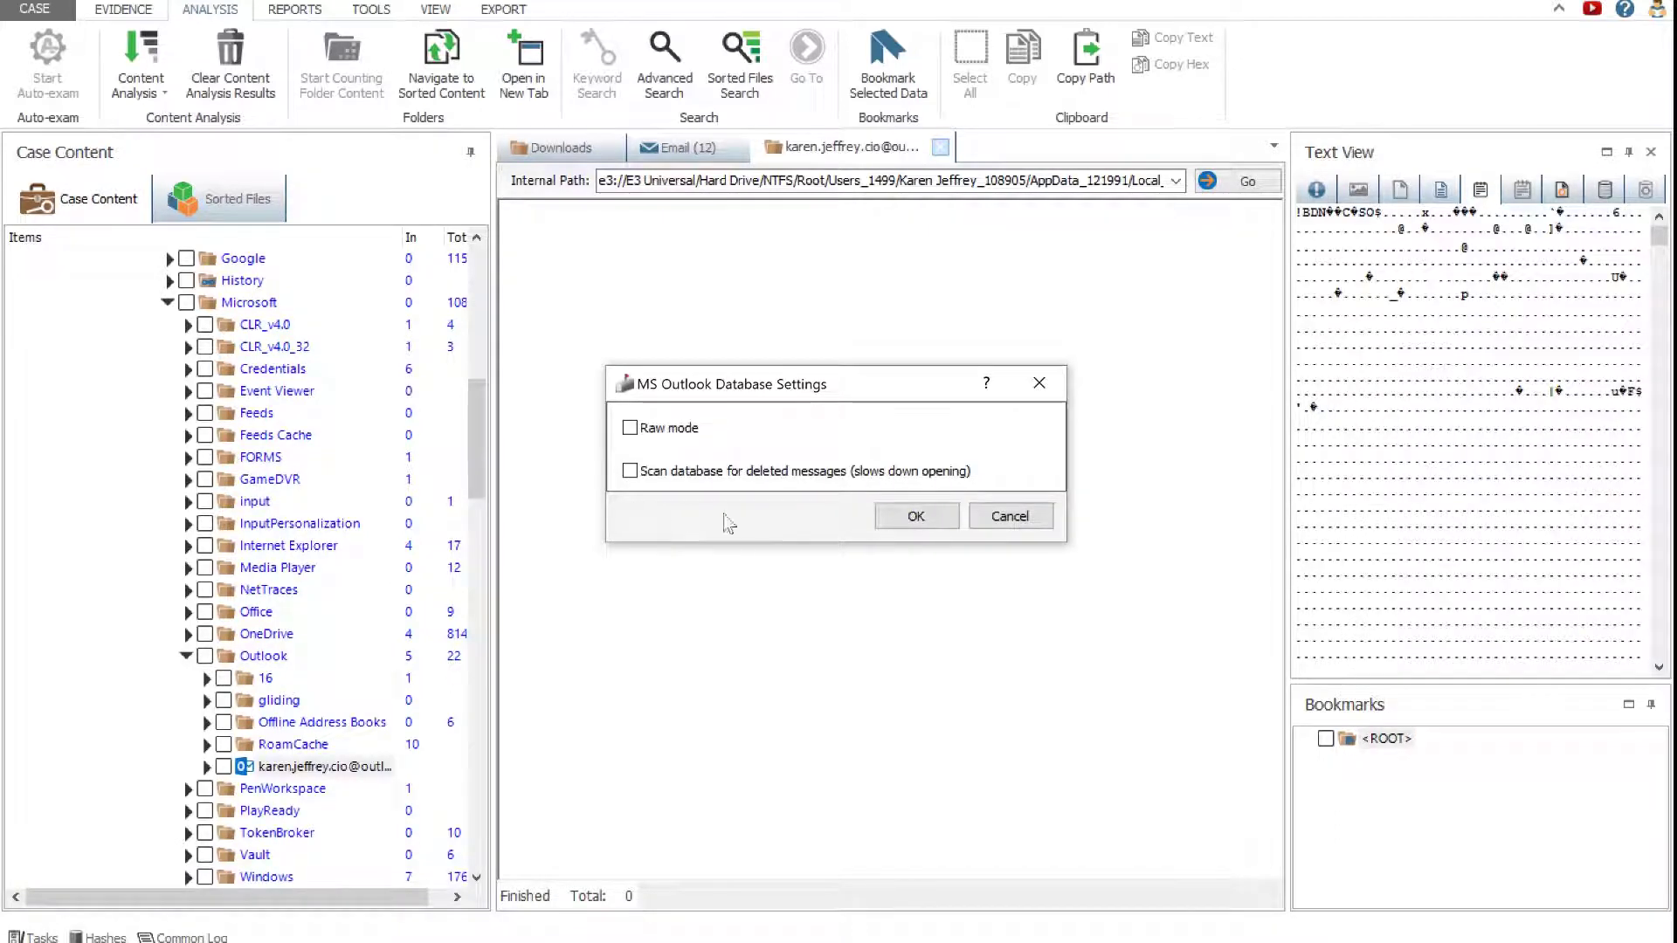
pyautogui.click(909, 516)
pyautogui.doubleClick(624, 349)
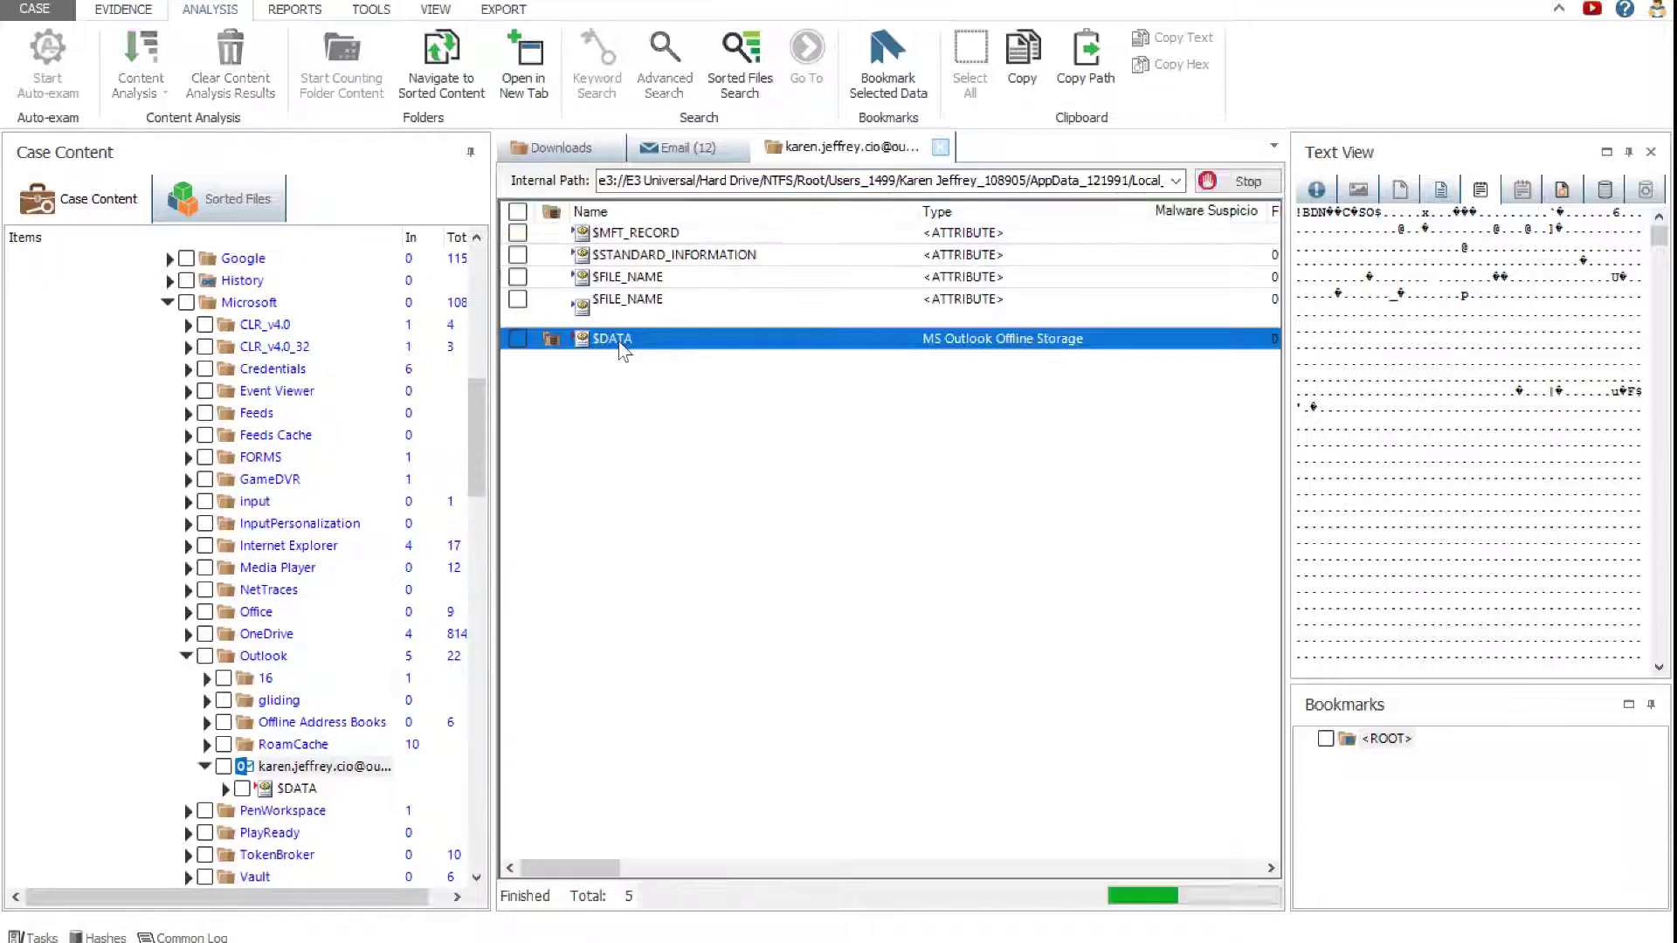
pyautogui.doubleClick(618, 234)
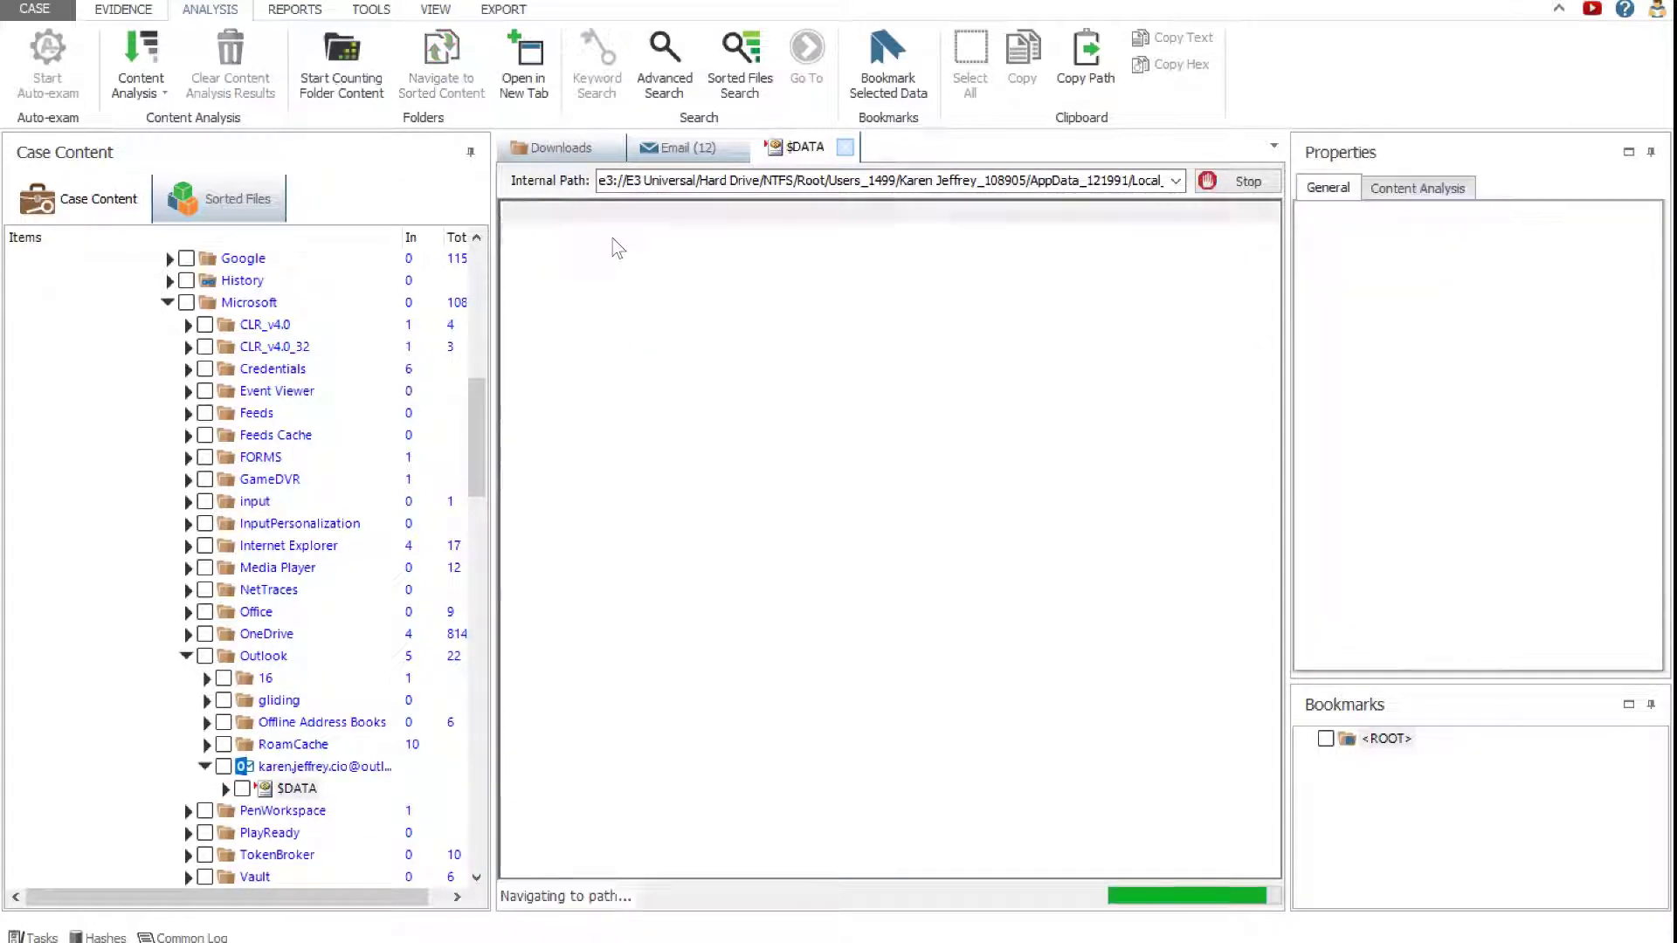
# Step: Count the mailbox folder contents (57 items) and list the Inbox's 23 messages
pyautogui.moveTo(539, 308); pyautogui.dragTo(605, 307)
pyautogui.scroll(-2, 586, 443)
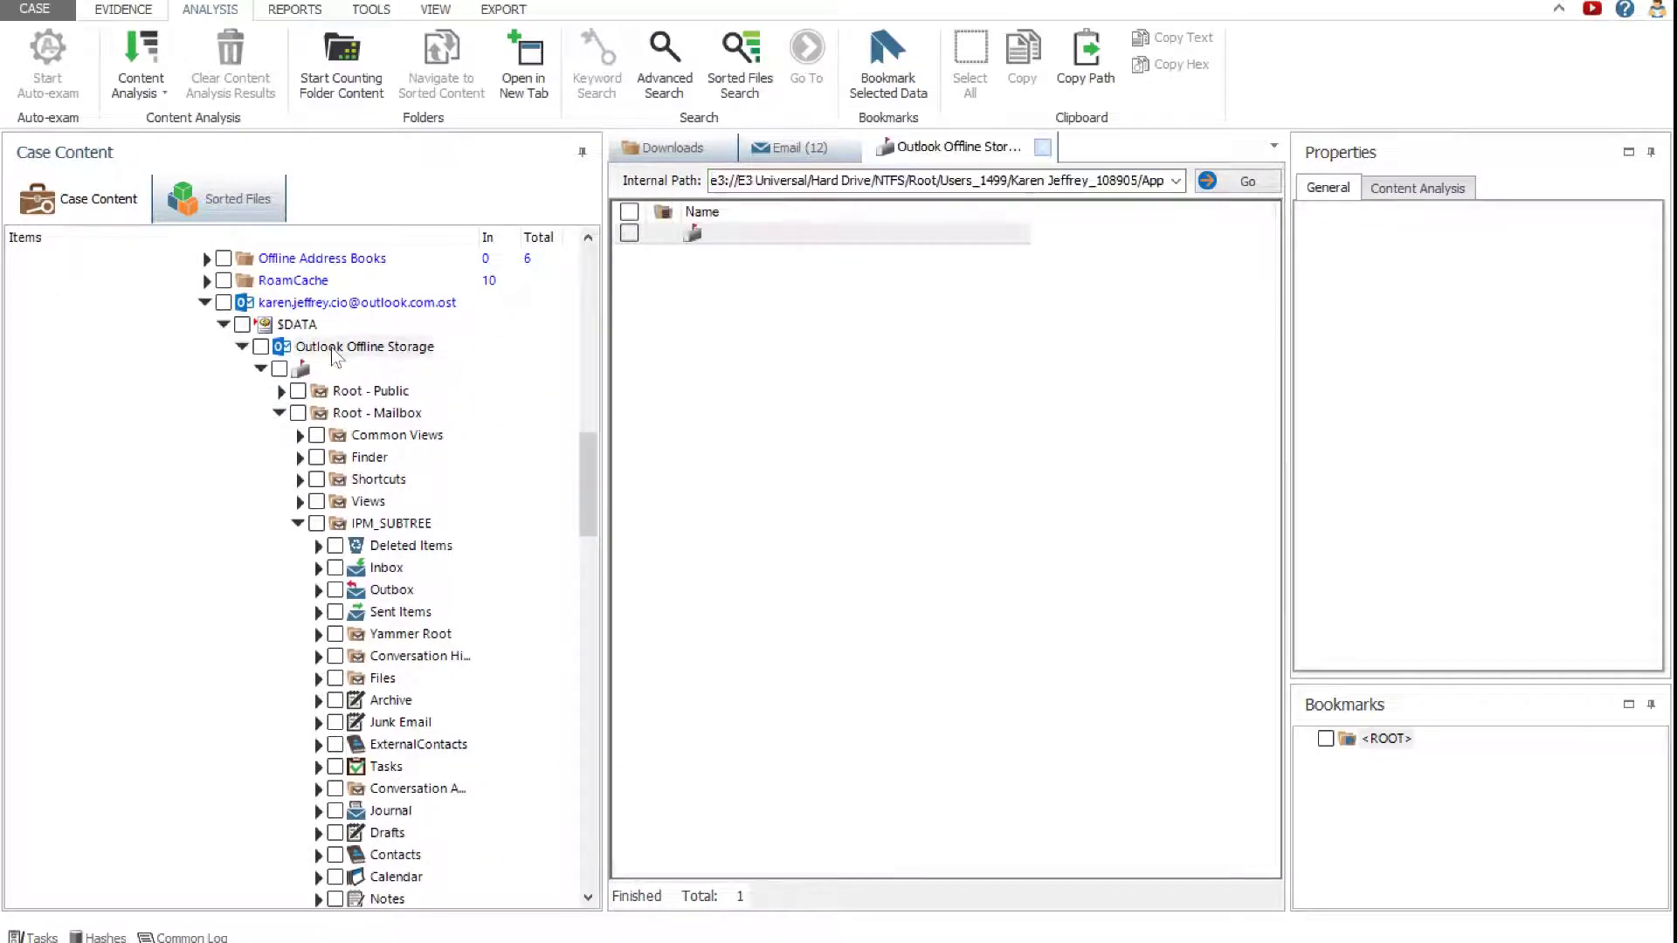
pyautogui.click(347, 91)
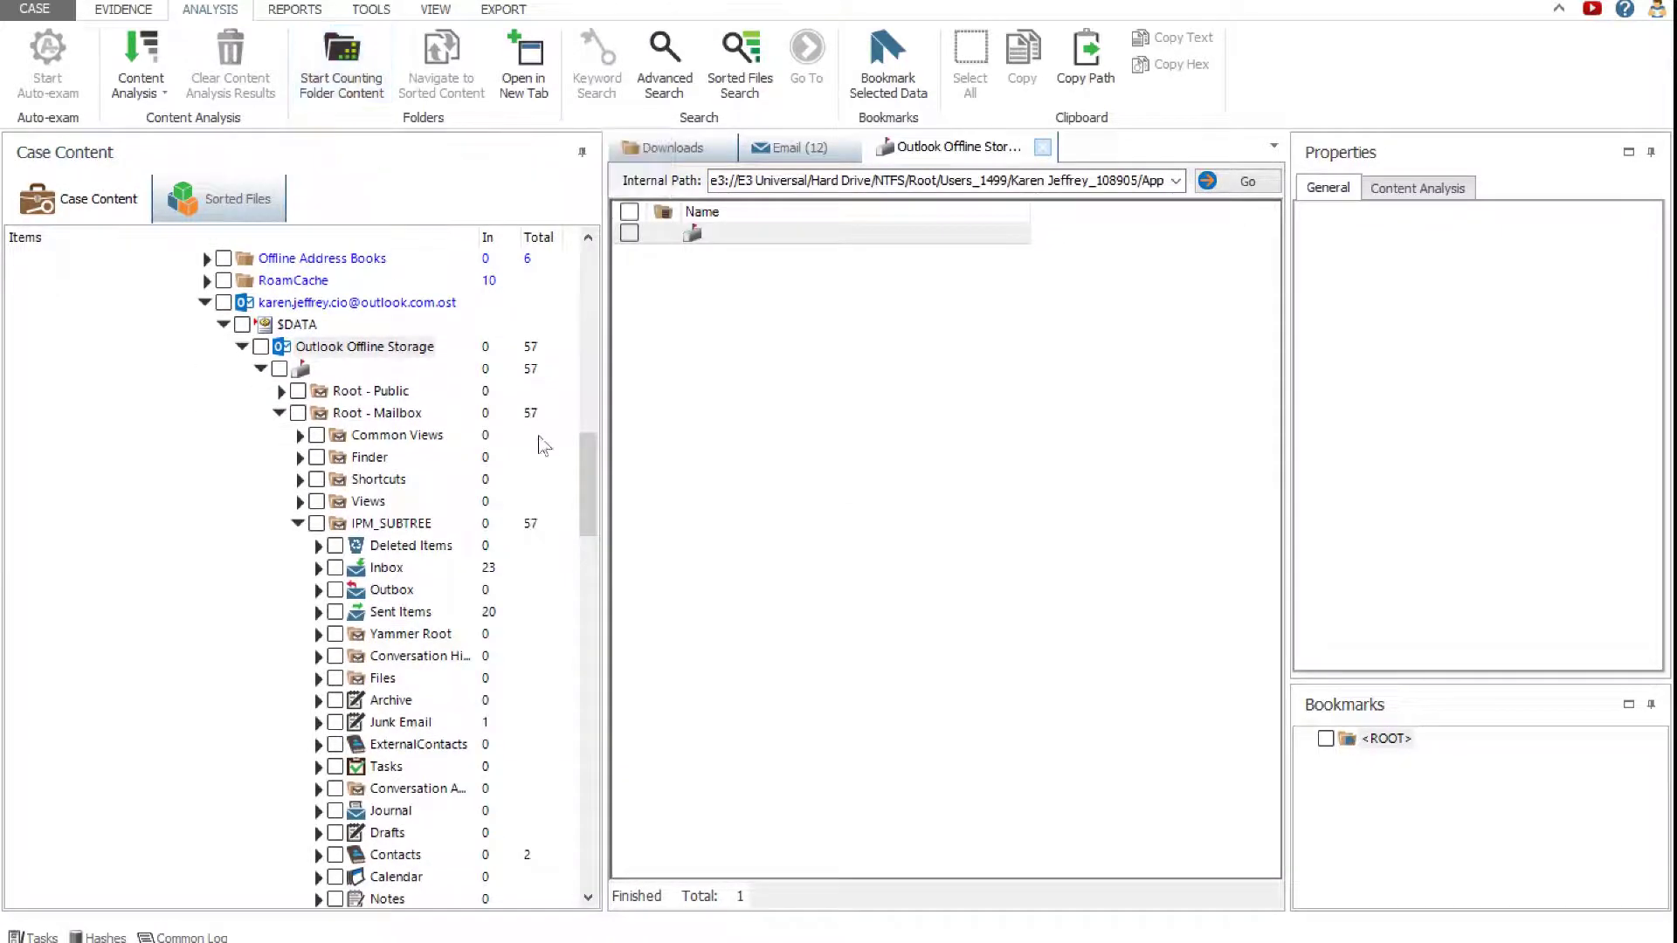
pyautogui.moveTo(587, 453); pyautogui.dragTo(586, 481)
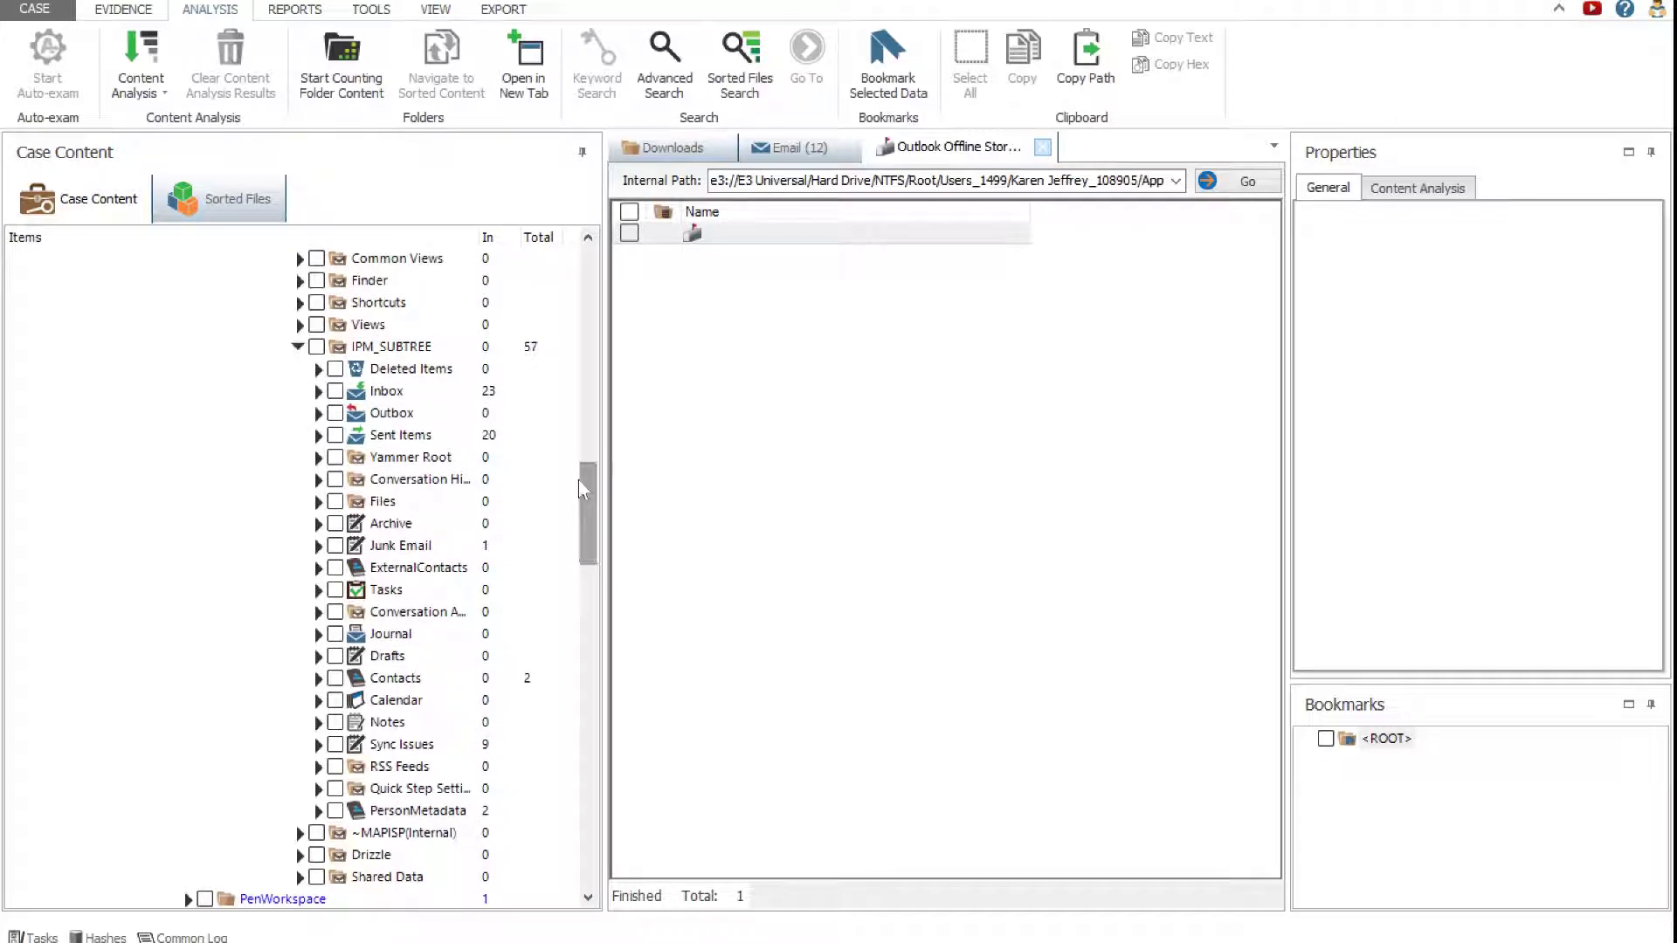
pyautogui.click(389, 393)
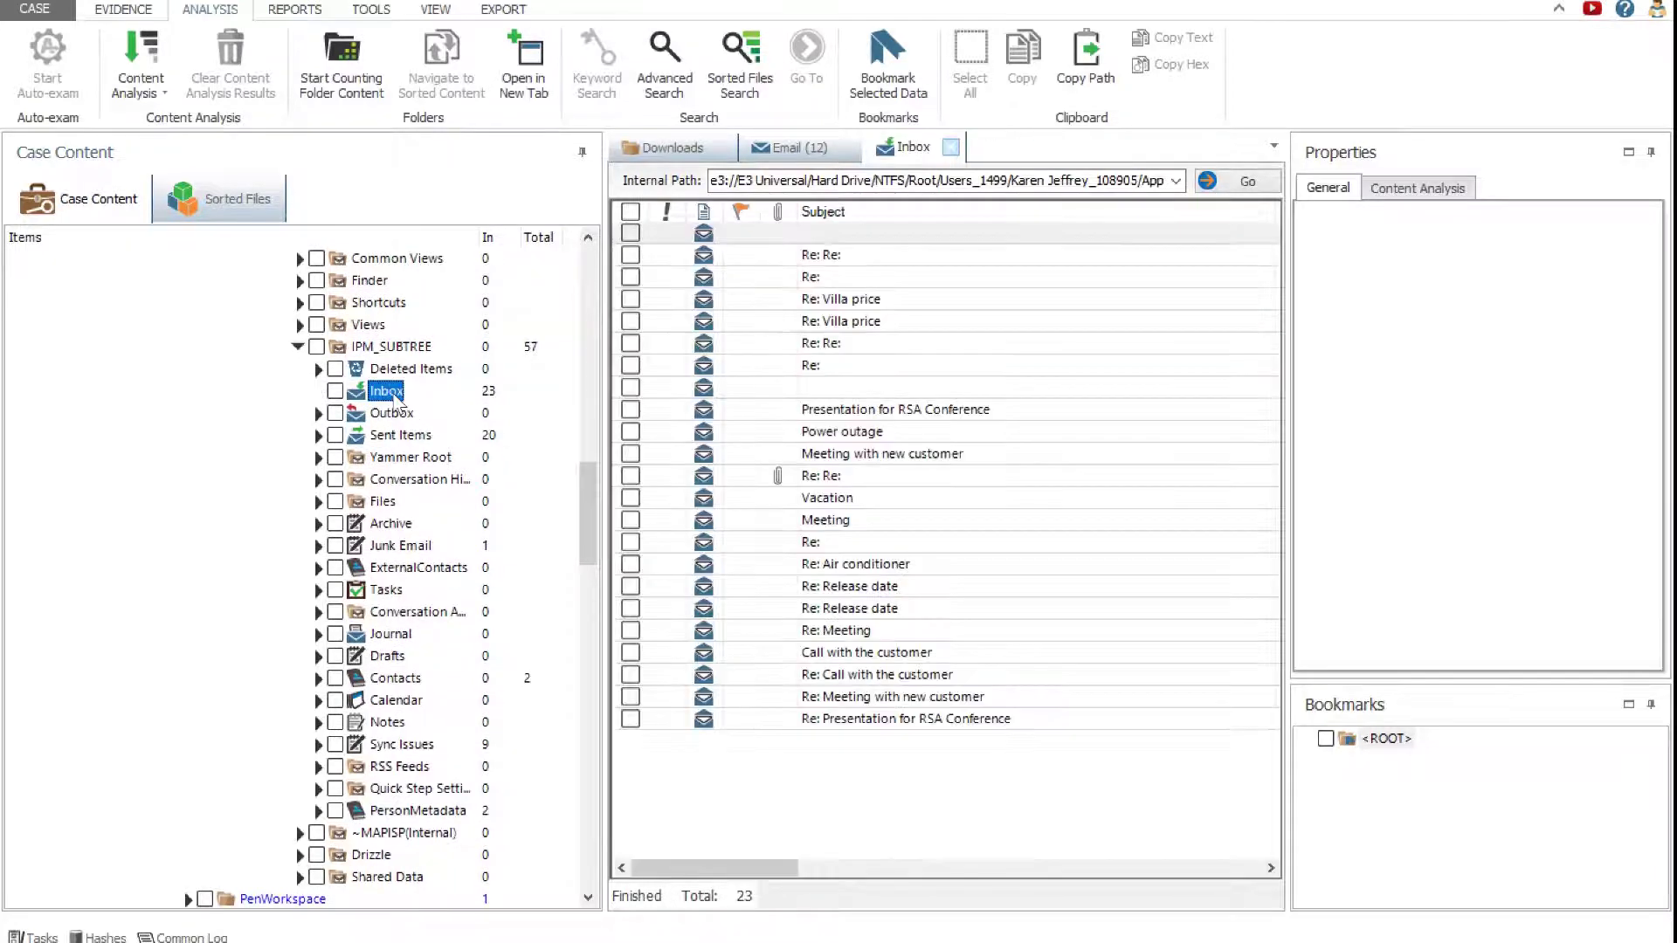
# Step: Preview the 'Meeting with new customer' email in RFC header, text, HTML and raw HTML views
pyautogui.moveTo(602, 337); pyautogui.dragTo(477, 371)
pyautogui.click(712, 456)
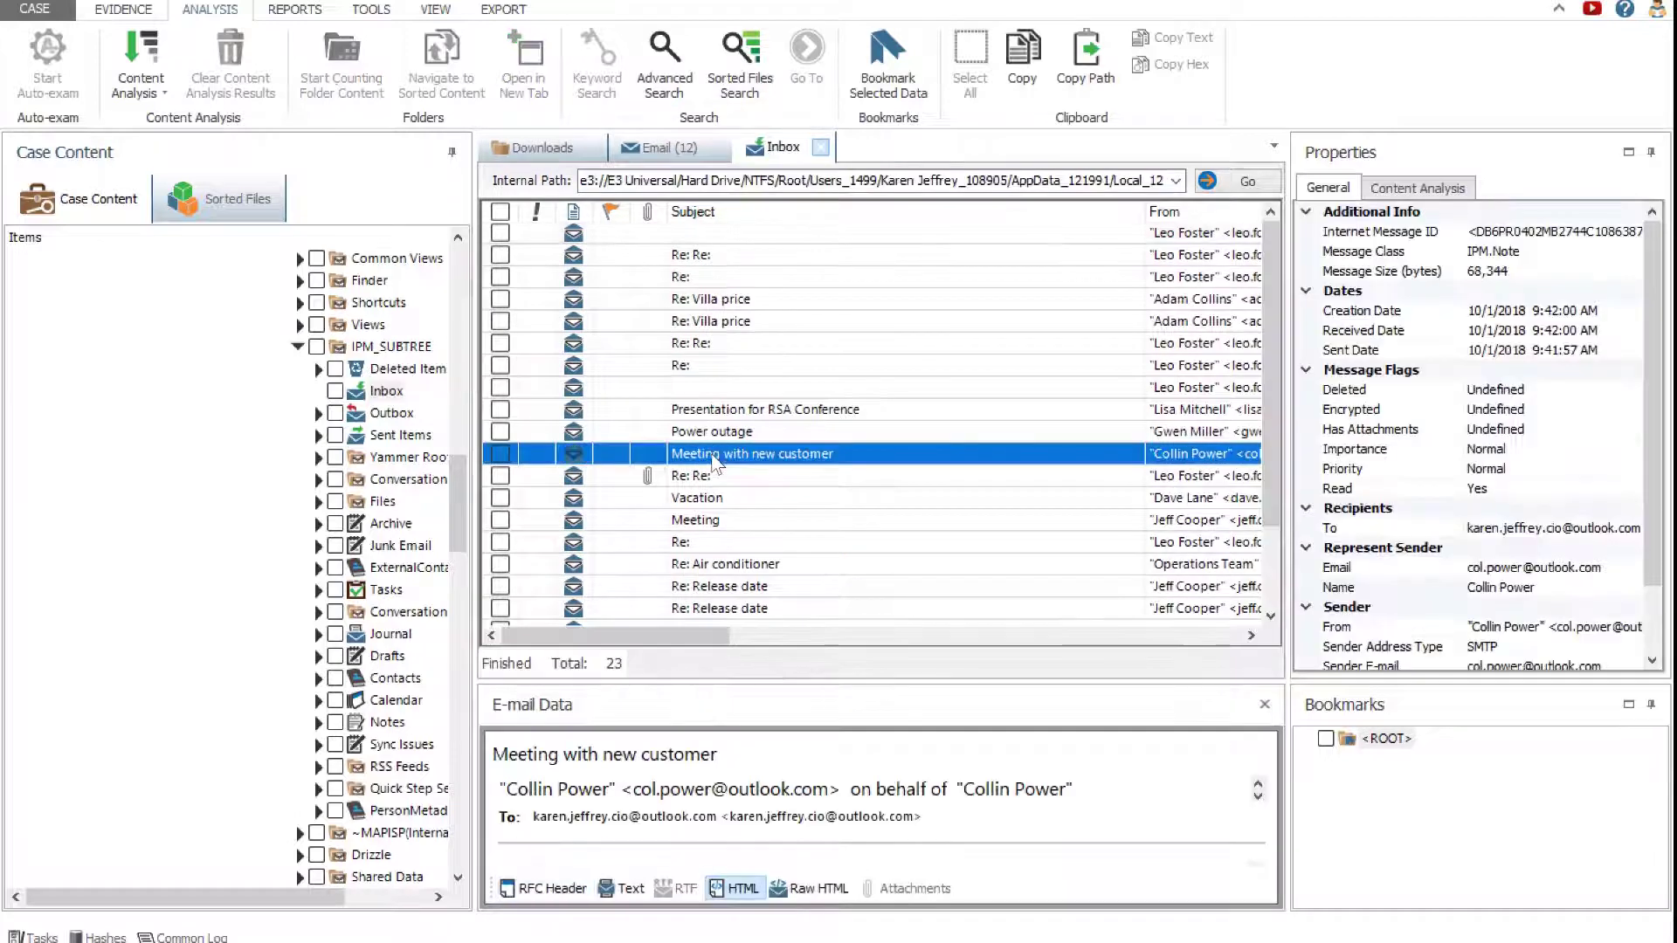
pyautogui.moveTo(707, 636); pyautogui.dragTo(1122, 638)
pyautogui.moveTo(882, 684); pyautogui.dragTo(880, 502)
pyautogui.scroll(-3, 1255, 760)
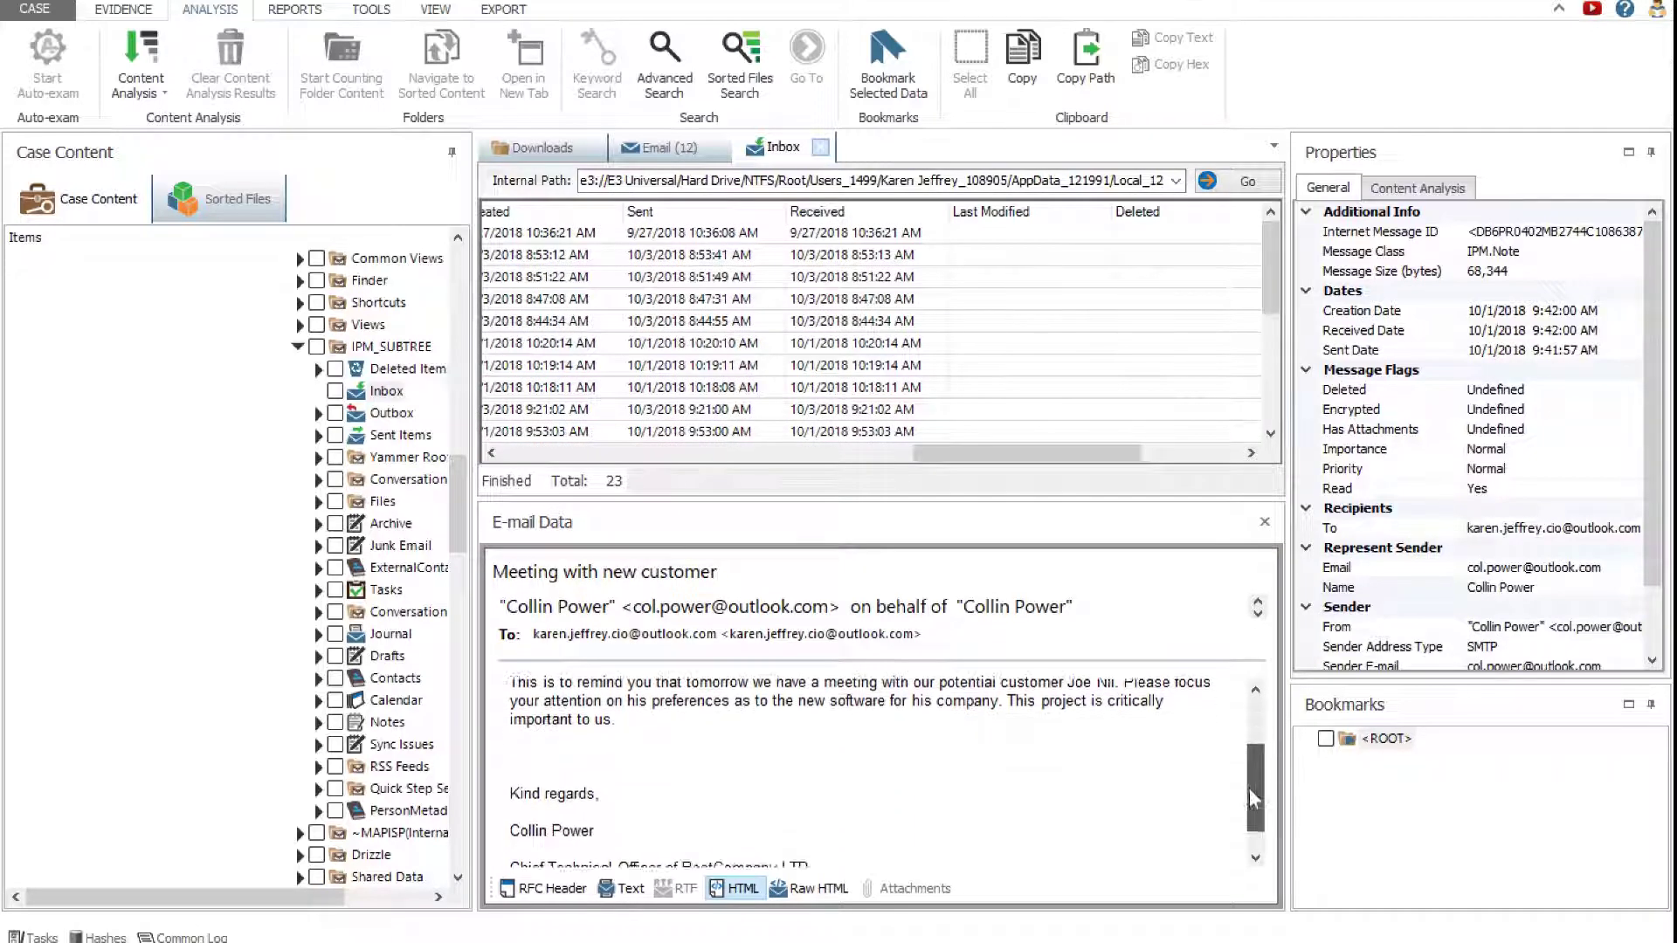
pyautogui.click(538, 890)
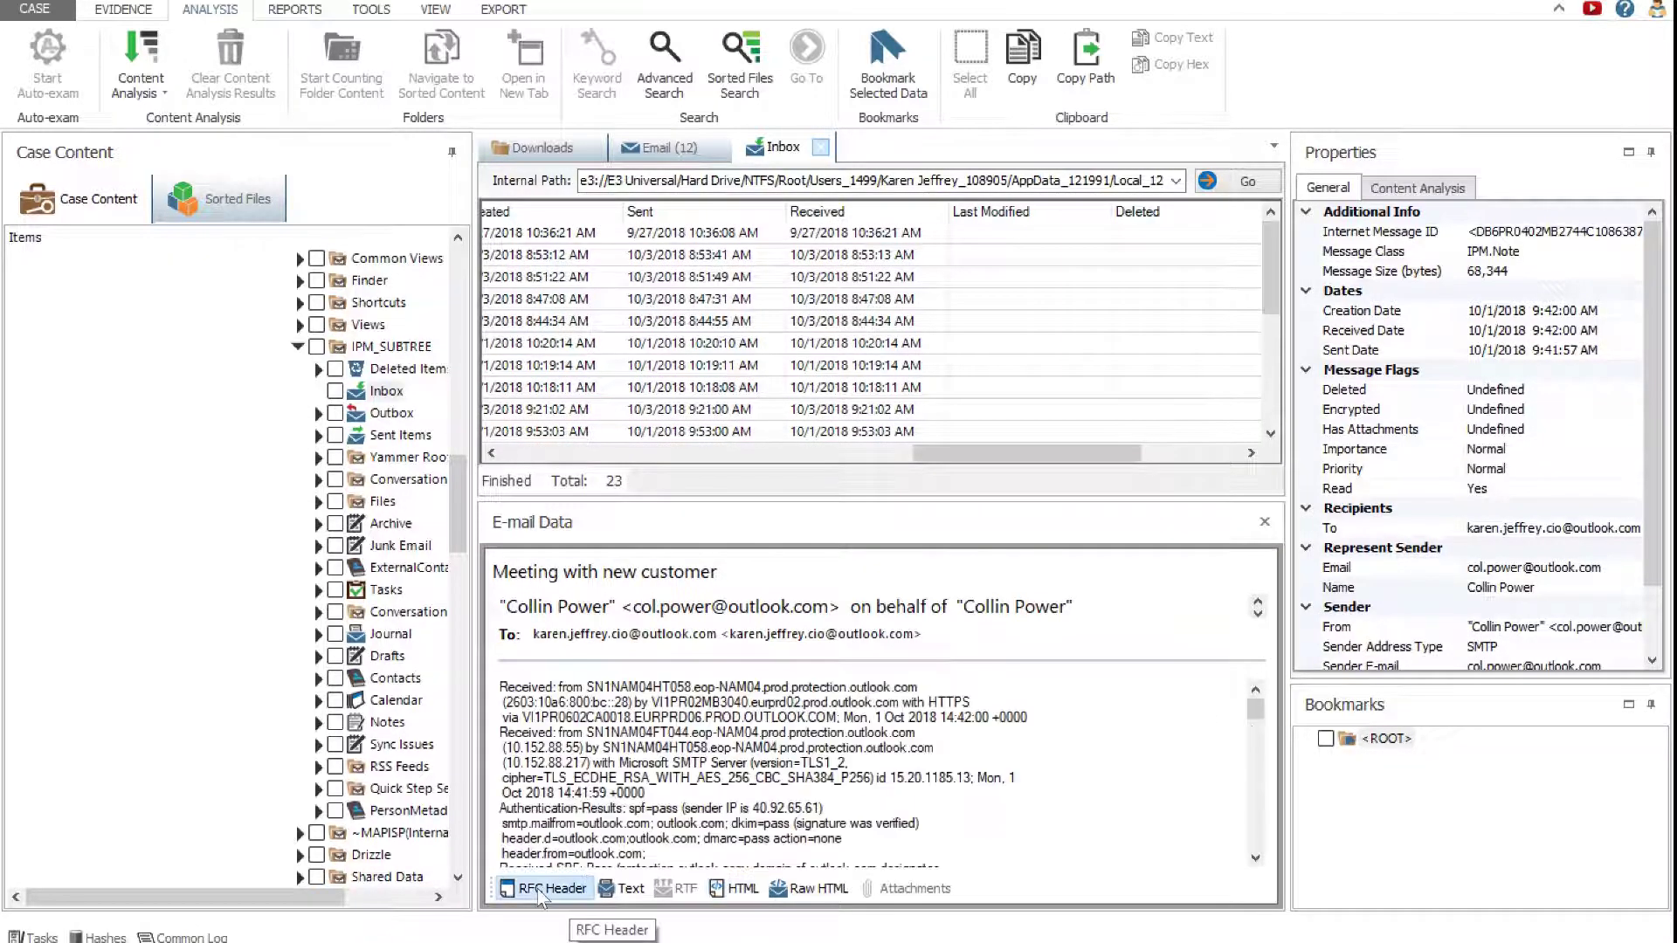
pyautogui.click(610, 890)
pyautogui.click(733, 889)
pyautogui.click(793, 889)
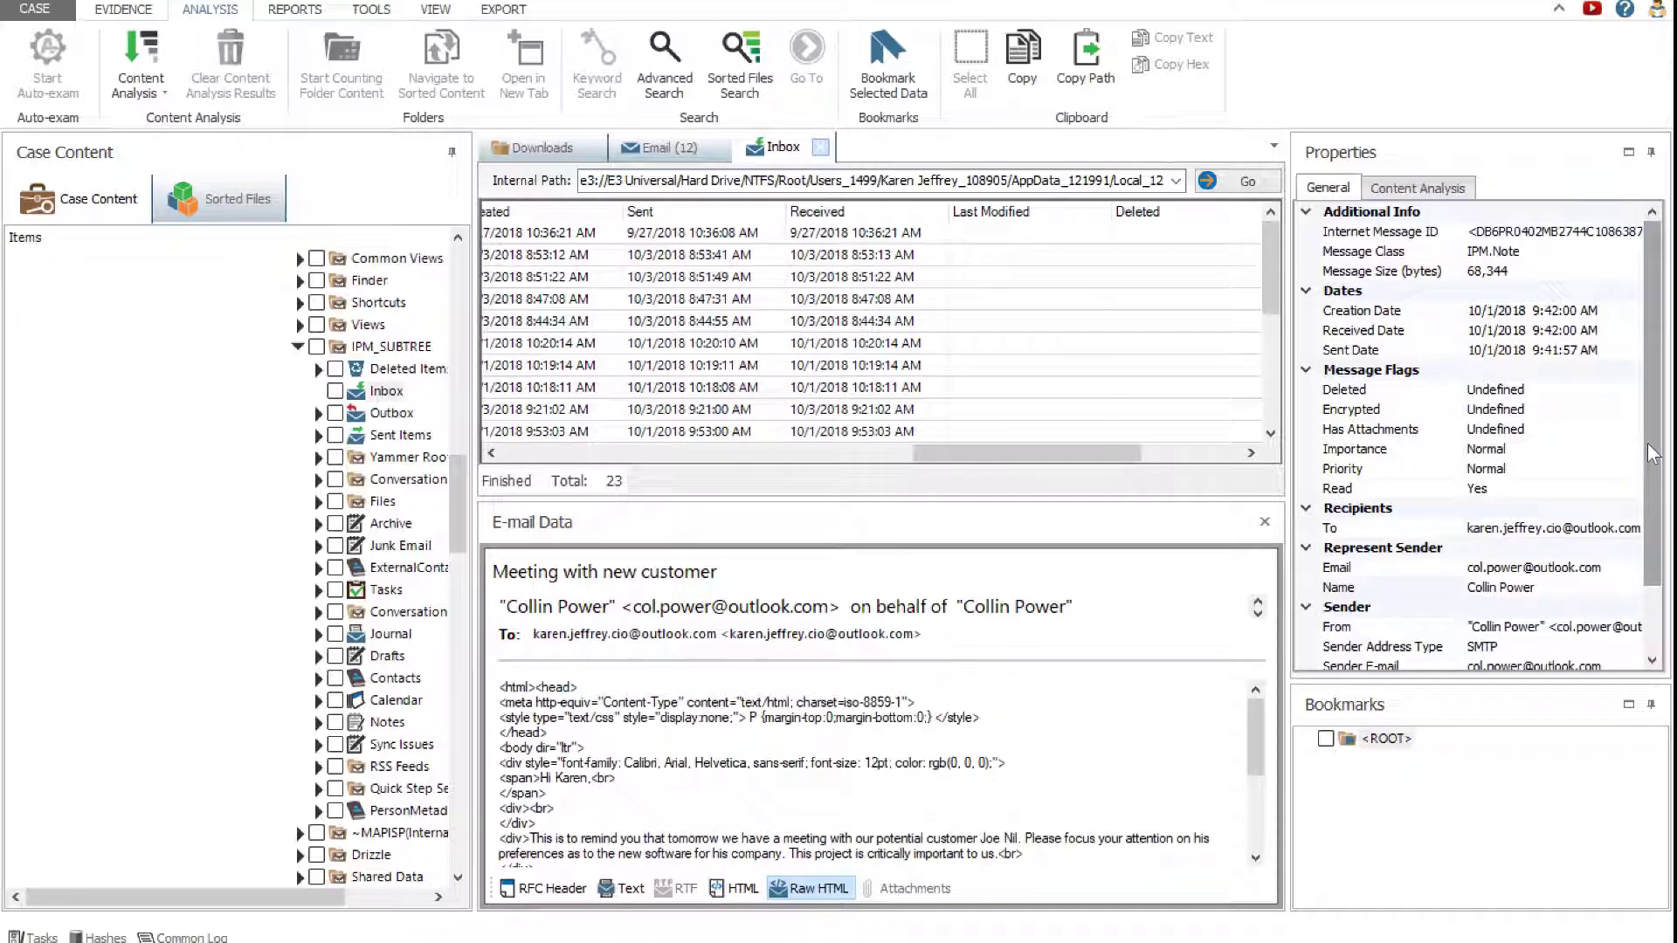
# Step: Close the email preview pane to enlarge the message list
pyautogui.moveTo(1647, 443); pyautogui.dragTo(1650, 522)
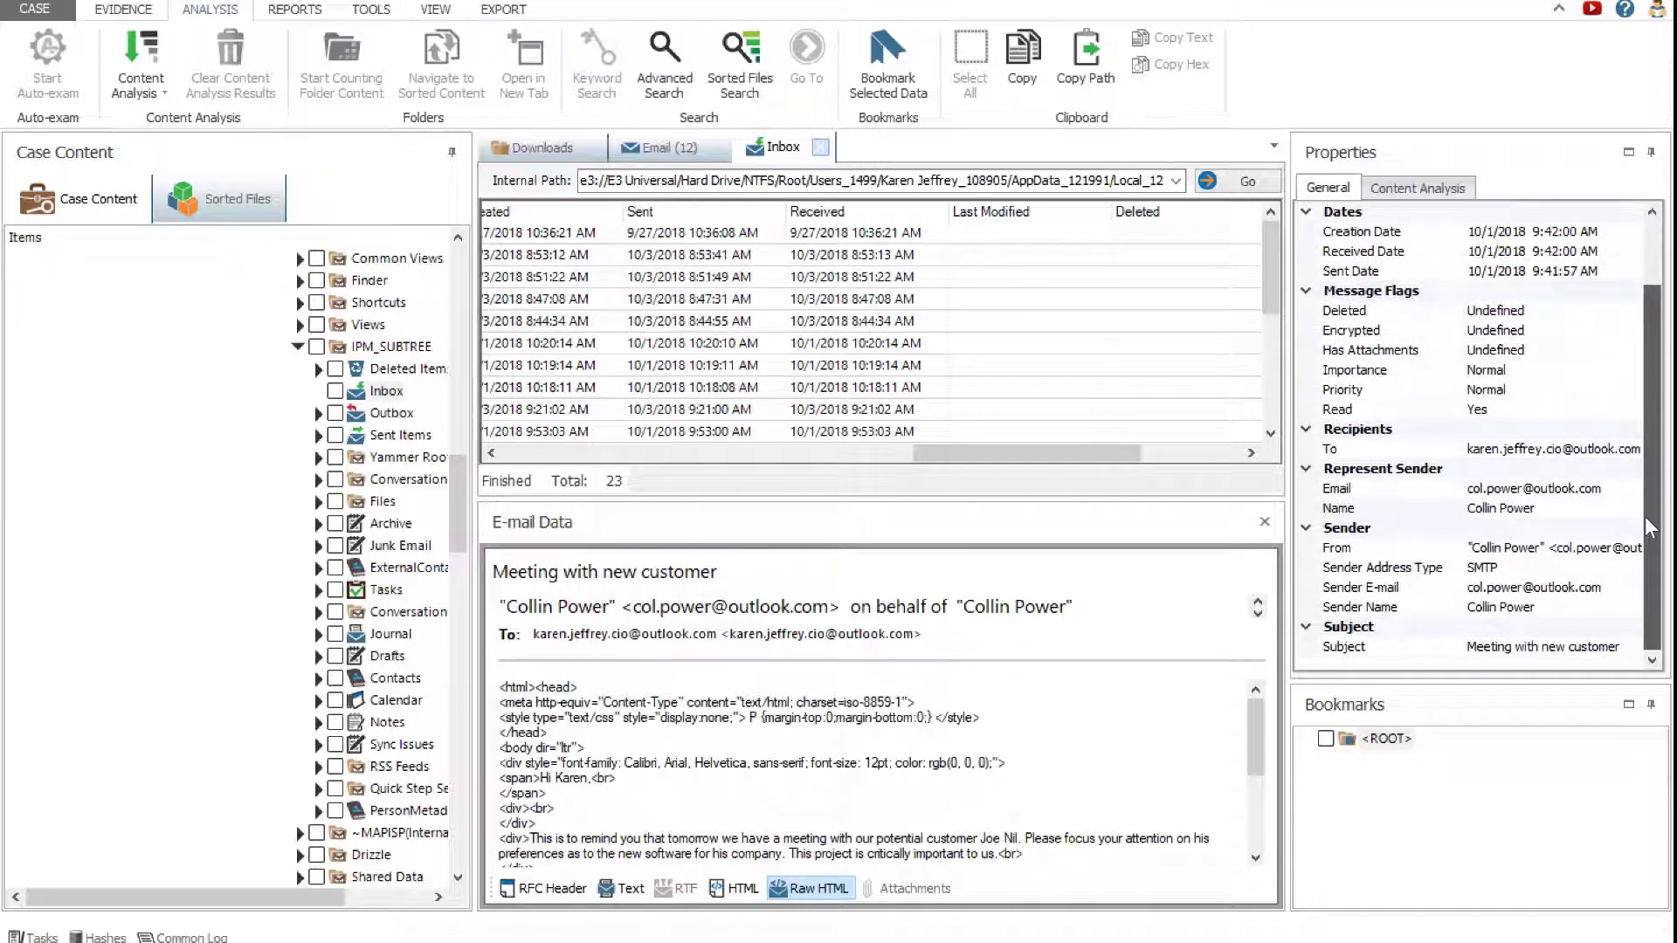
pyautogui.moveTo(1650, 527); pyautogui.dragTo(1651, 527)
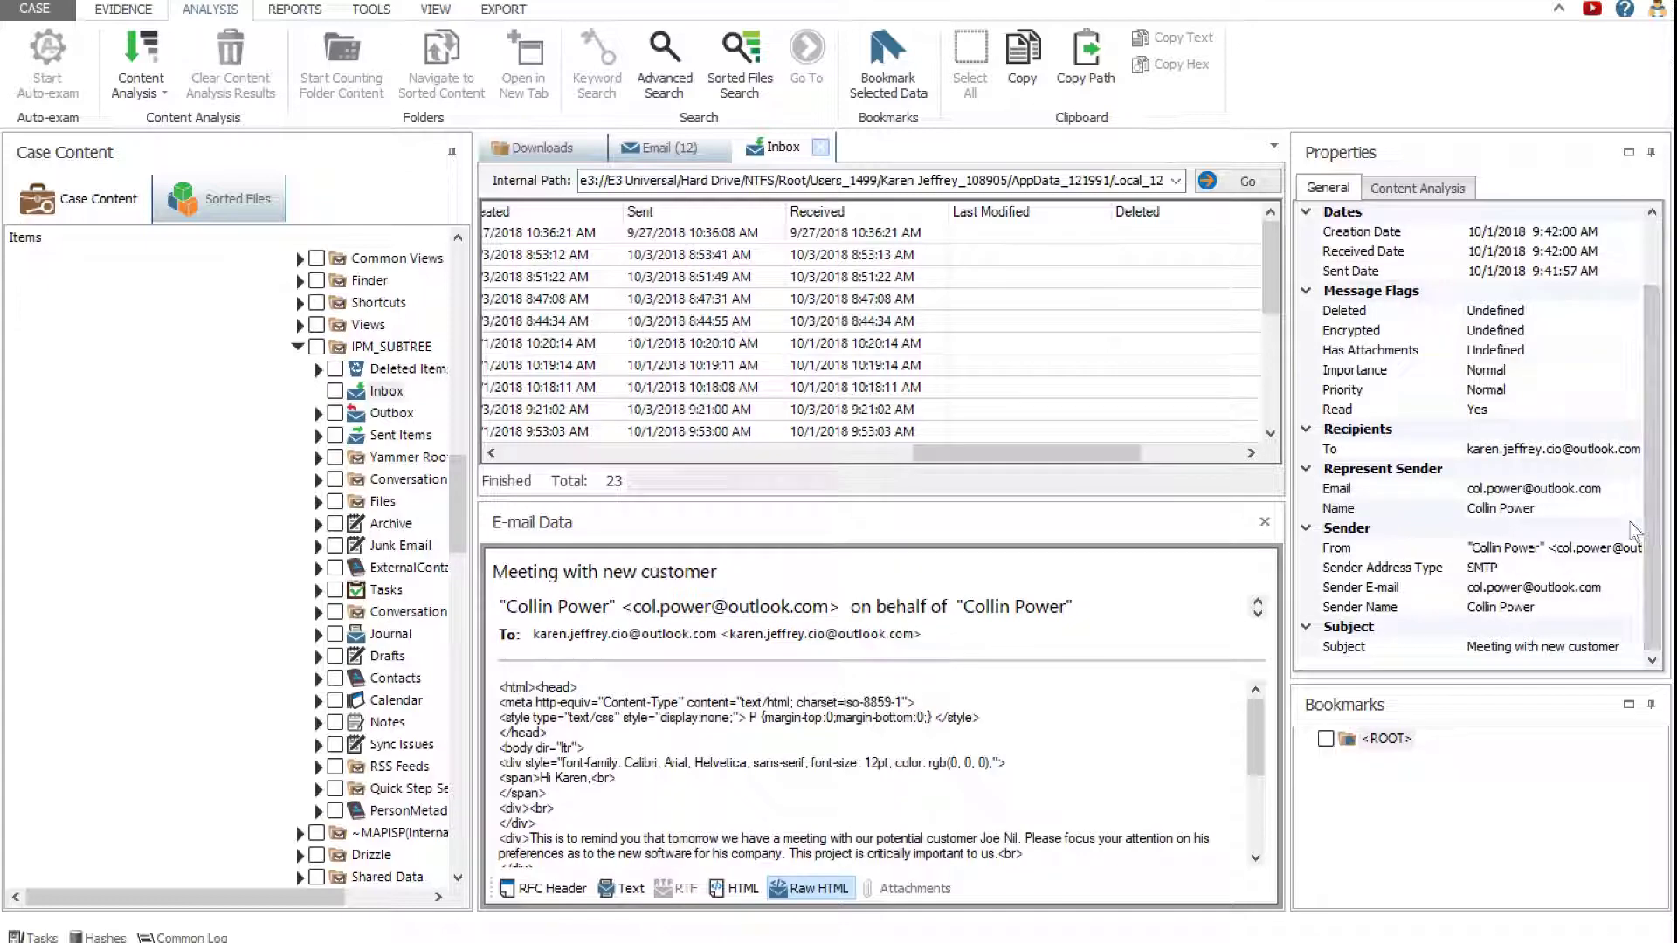
pyautogui.click(1264, 522)
pyautogui.moveTo(1094, 867); pyautogui.dragTo(625, 843)
# Step: Open the Re: Re: message and view its Birthday husky.png attachment's thumbnail and contents
pyautogui.click(685, 476)
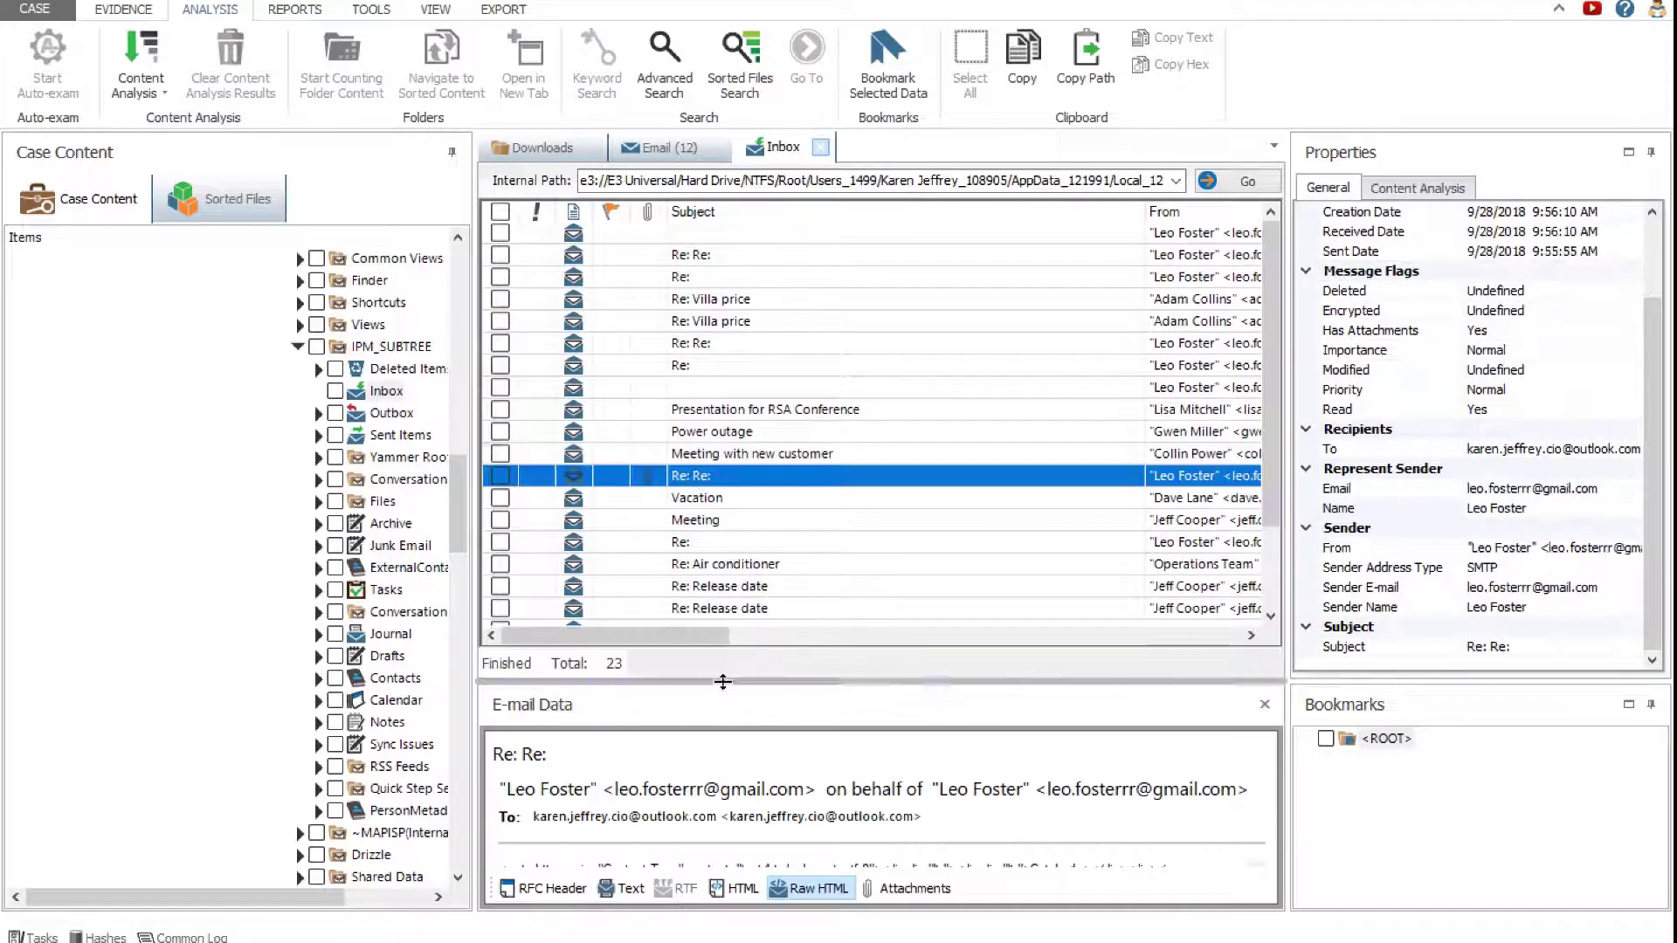
pyautogui.click(624, 889)
pyautogui.scroll(-5, 874, 768)
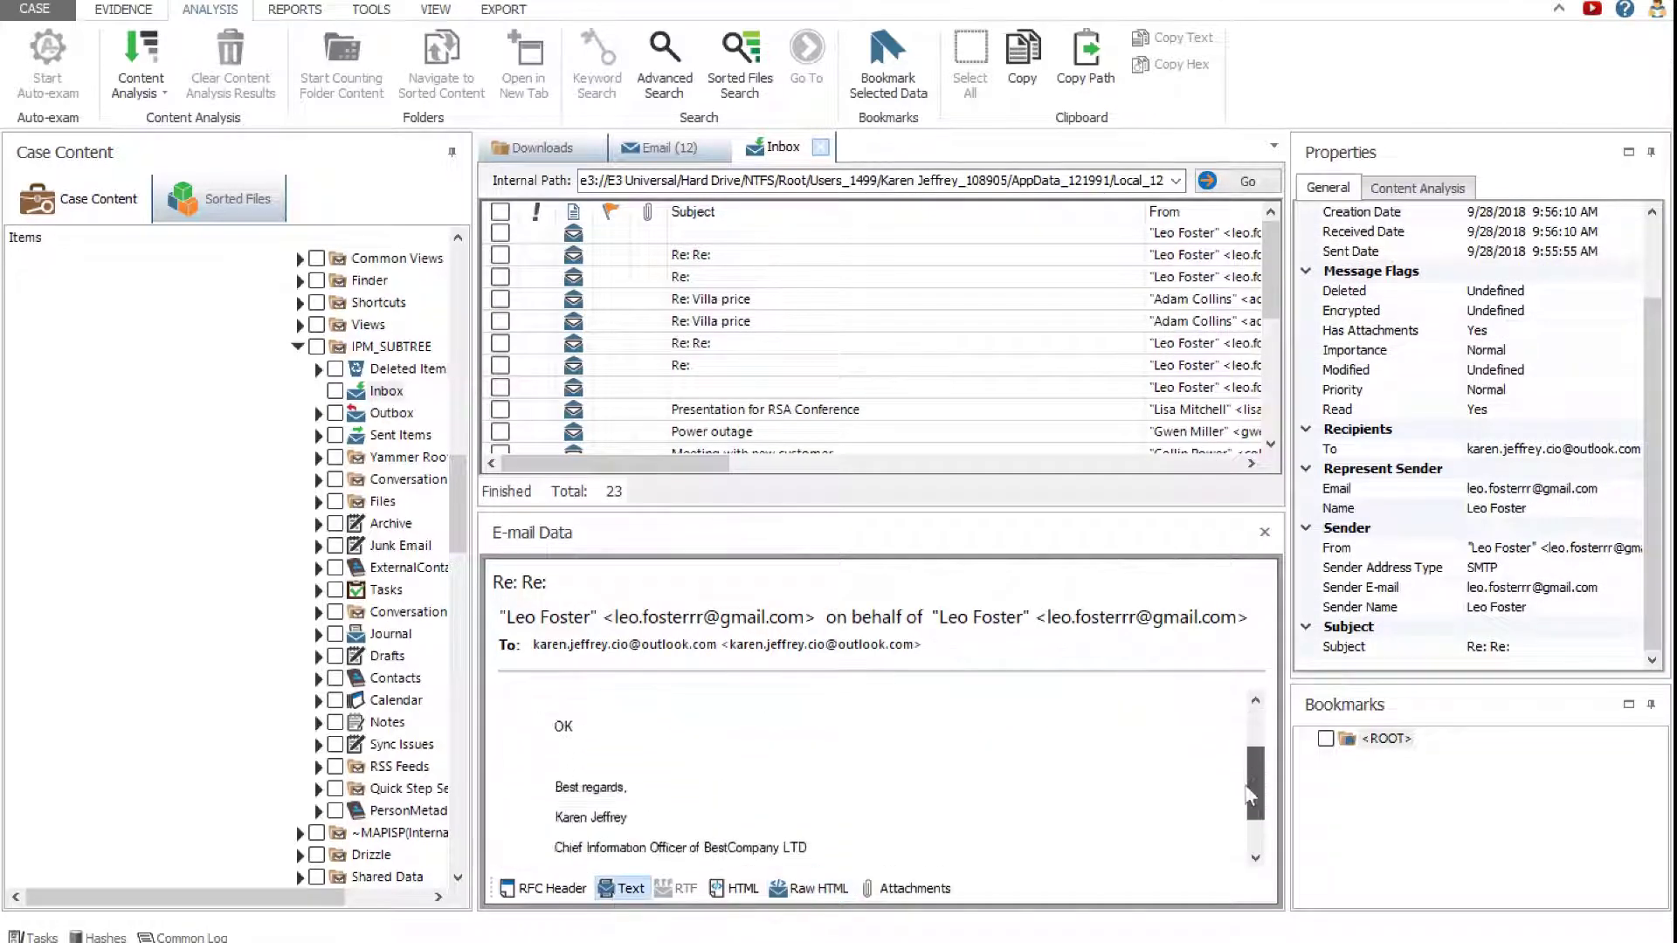
pyautogui.click(913, 889)
pyautogui.click(589, 695)
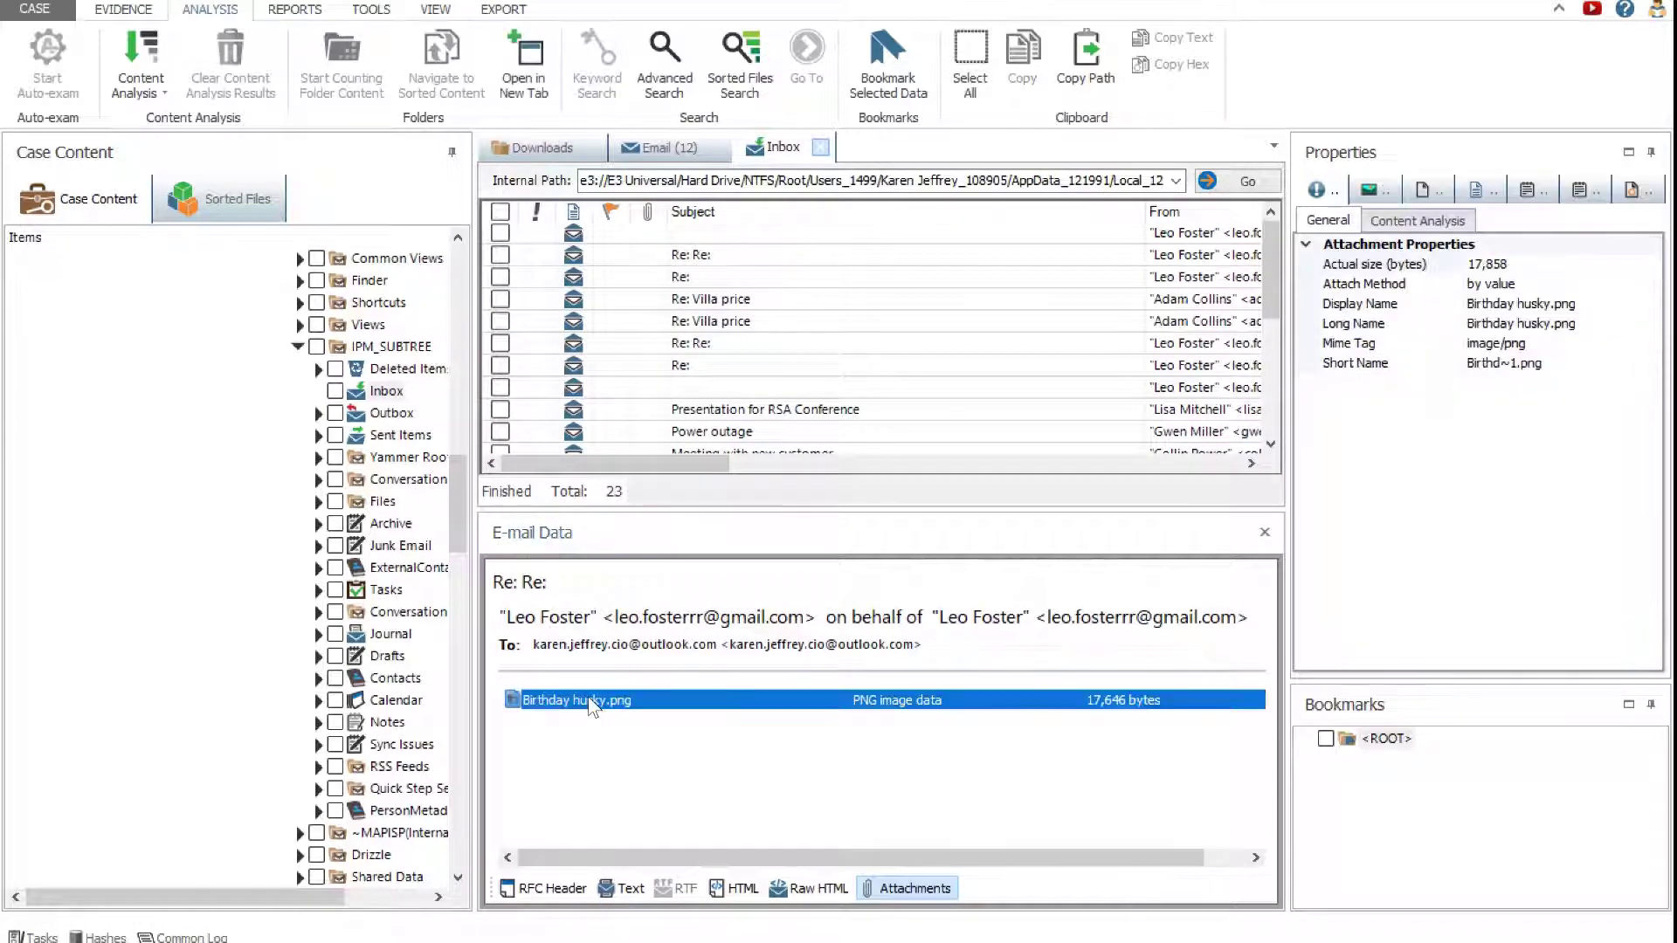
pyautogui.click(1369, 189)
pyautogui.click(1422, 190)
# Step: Go to the Sorted Files categories and close the Inbox, Email and Downloads tabs
pyautogui.click(237, 197)
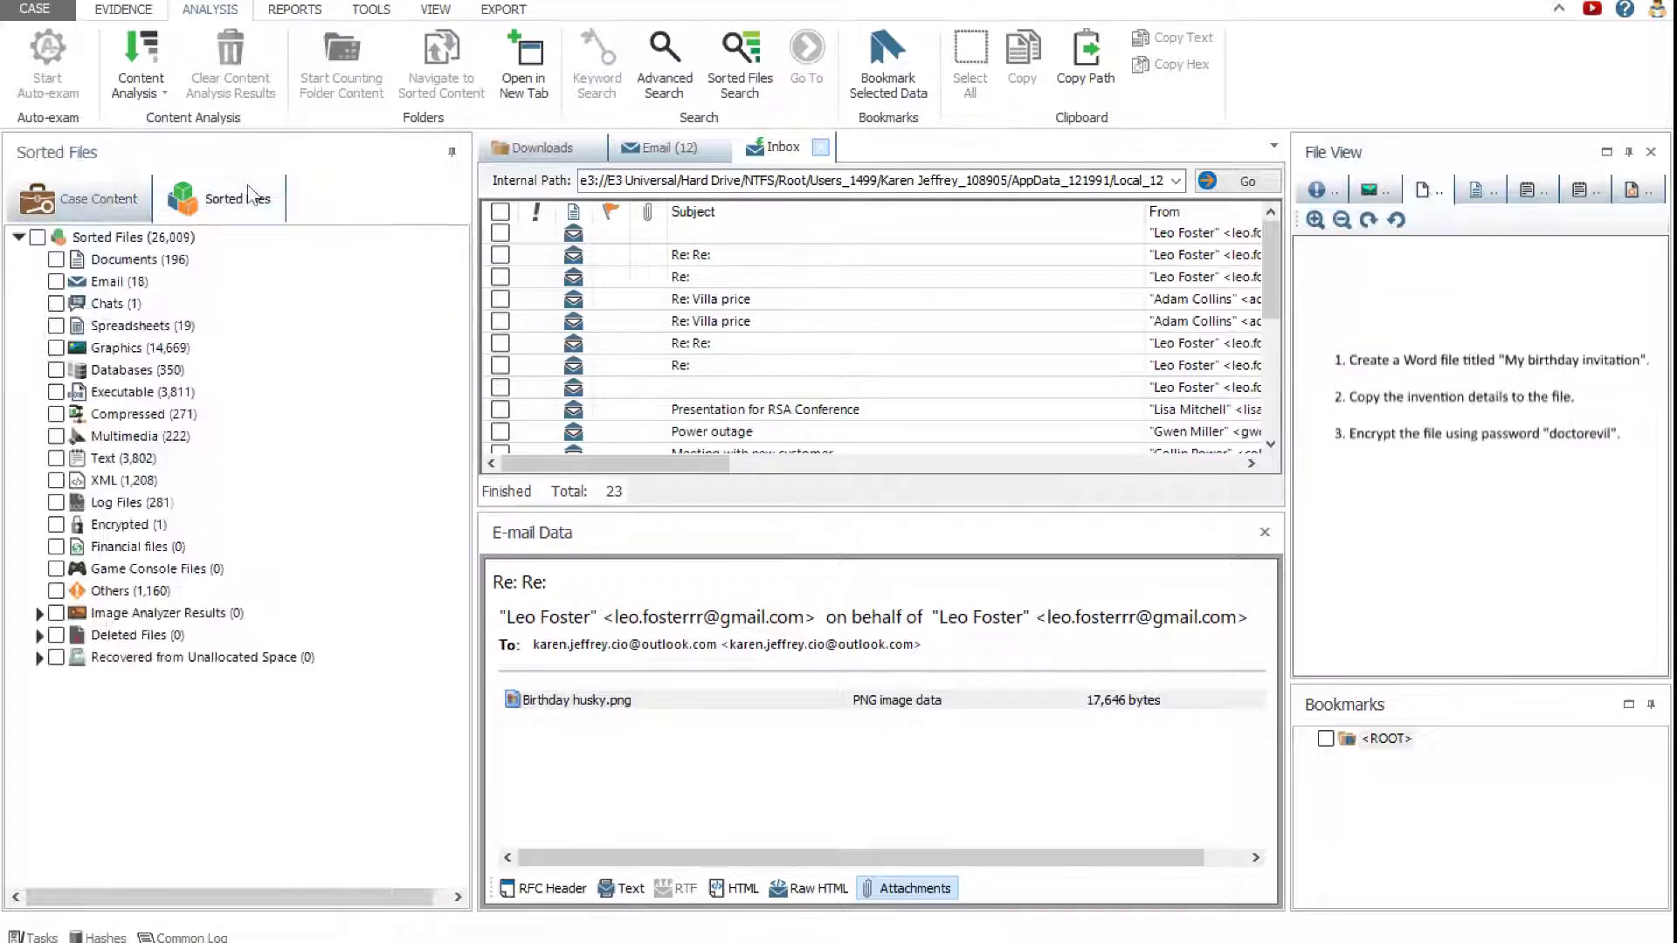
pyautogui.click(820, 147)
pyautogui.click(718, 148)
pyautogui.click(593, 147)
# Step: Browse Documents, Spreadsheets and Graphics, then open J0382931.JPG's folder PUB60COR
pyautogui.click(121, 262)
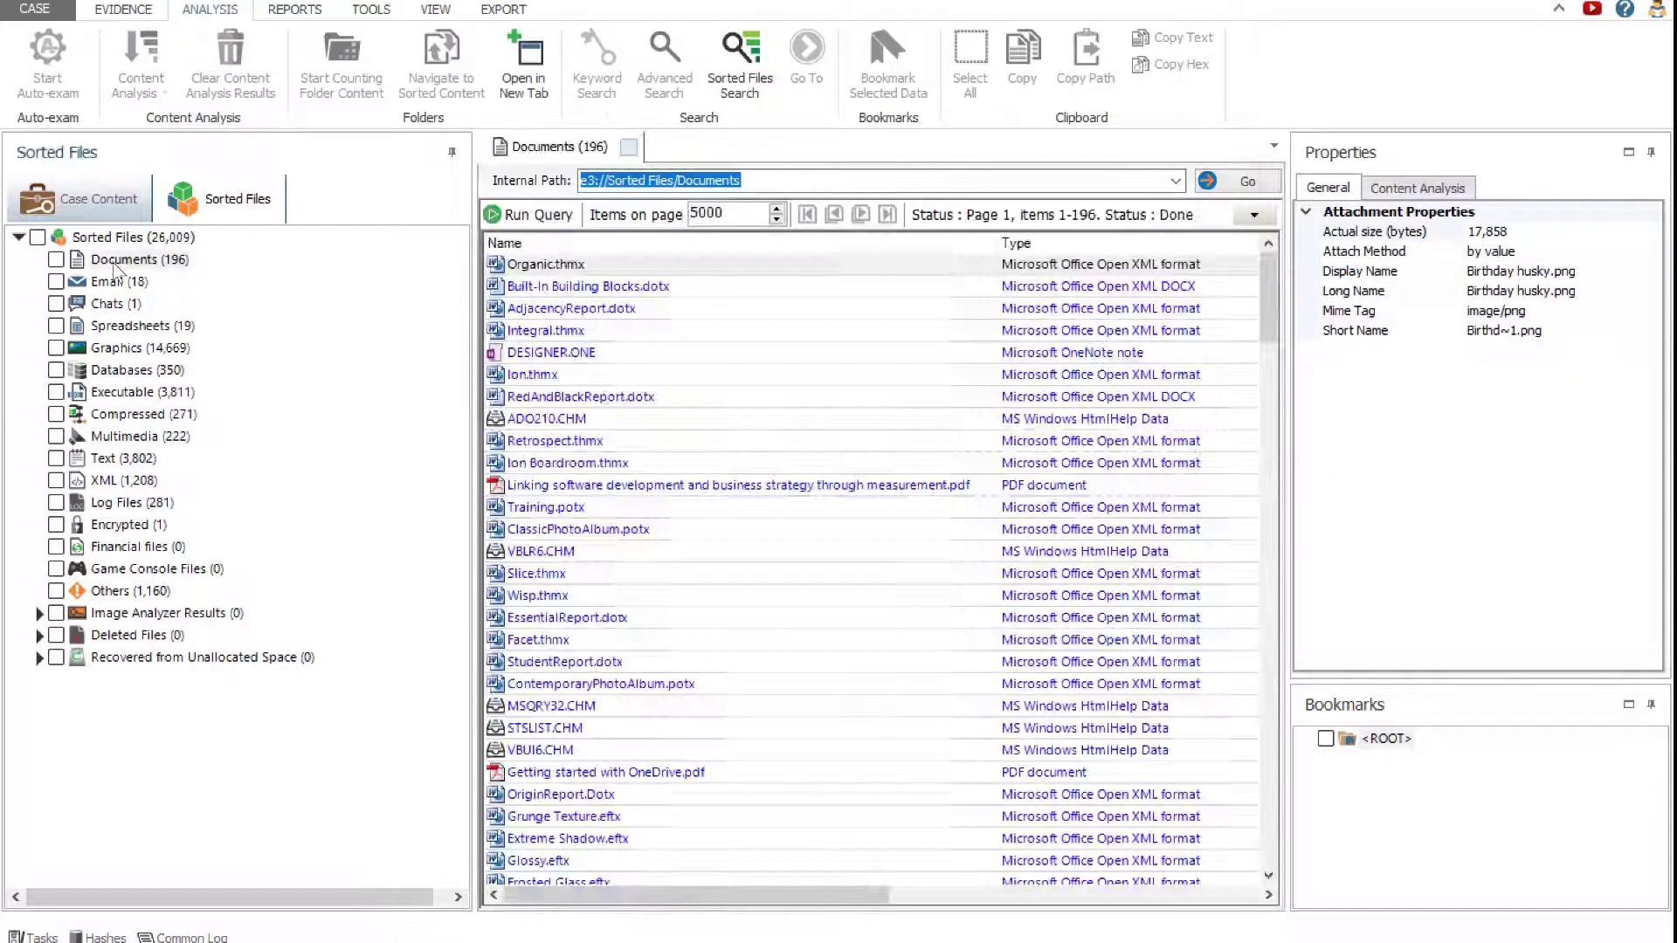
pyautogui.click(101, 330)
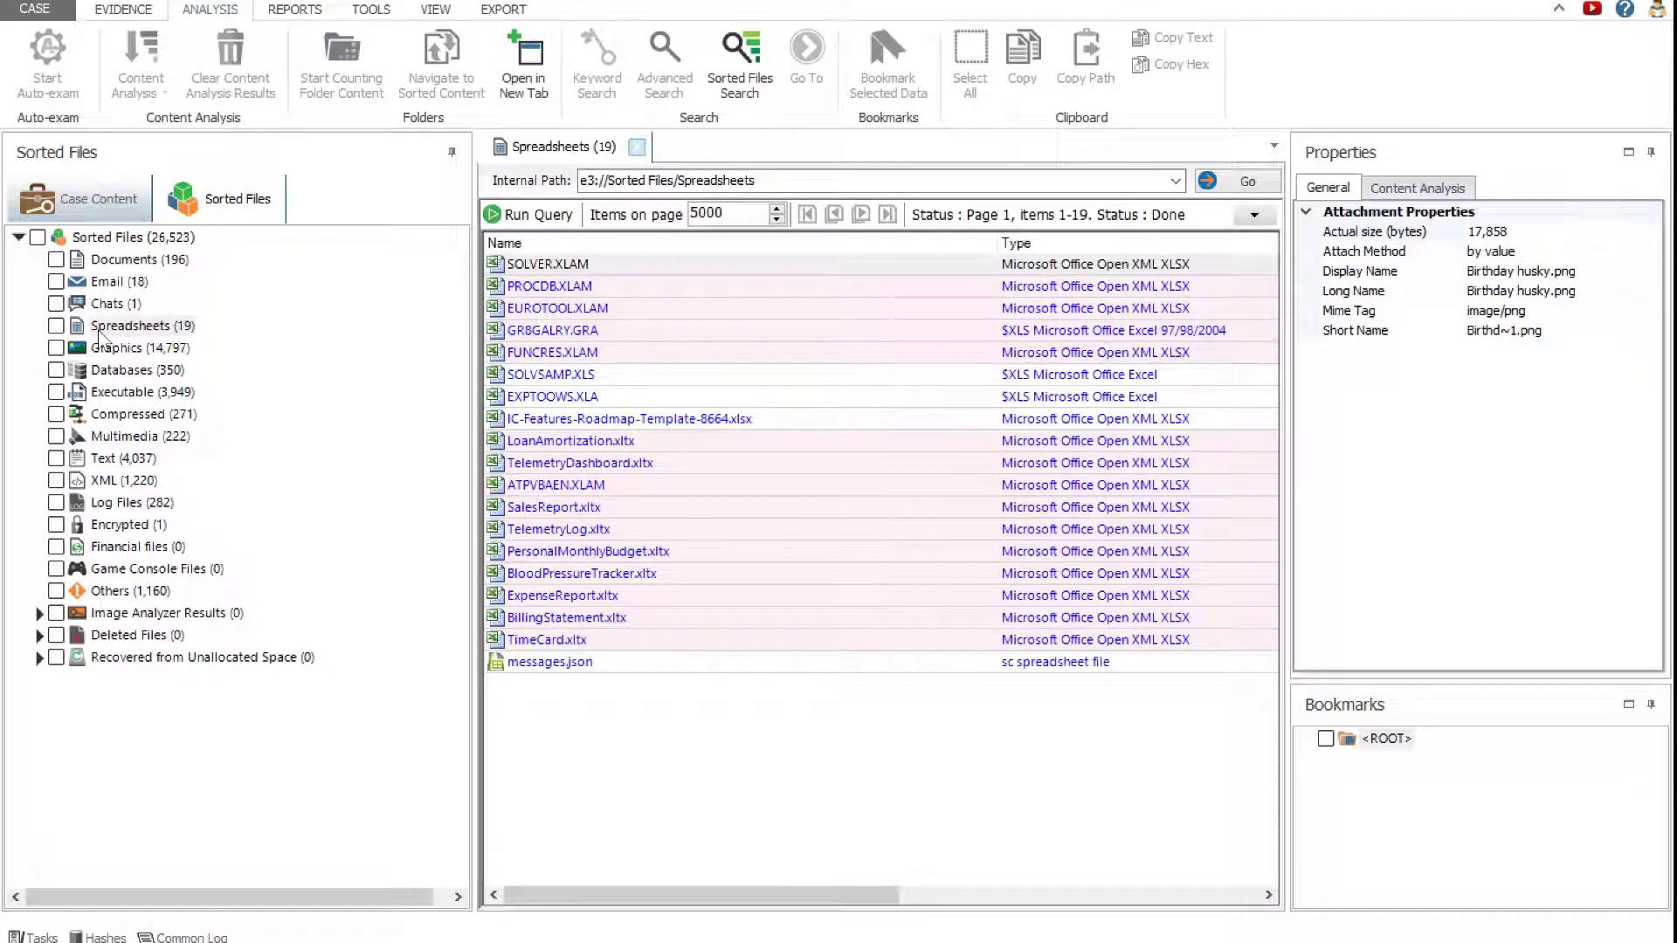
pyautogui.click(96, 349)
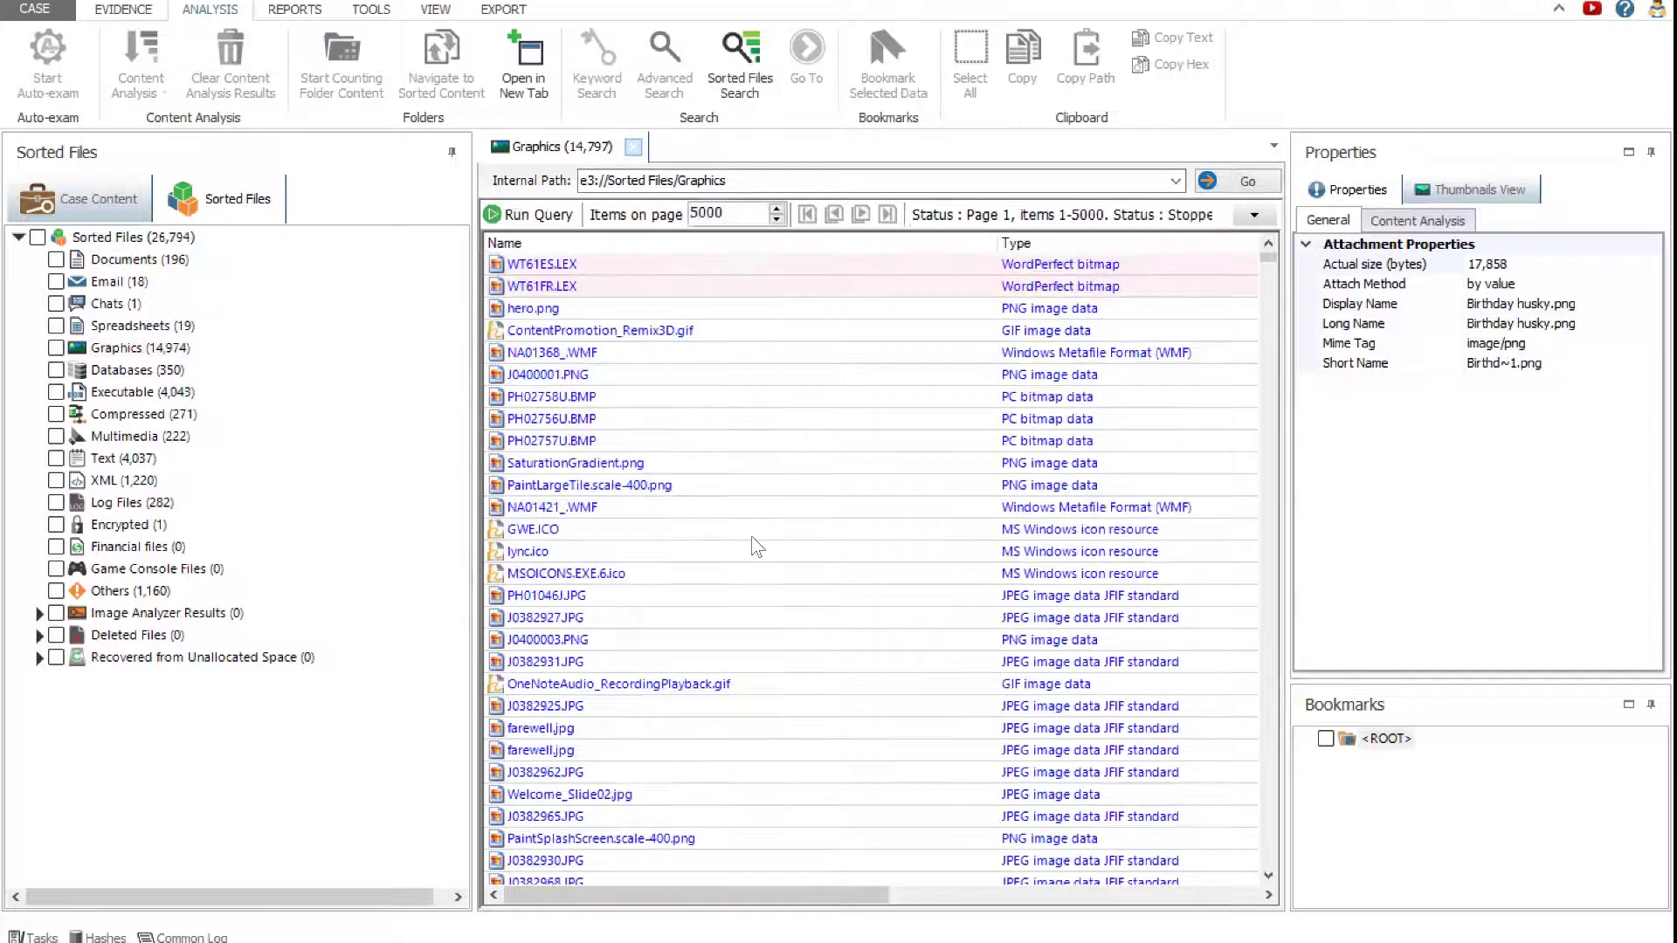
pyautogui.click(669, 533)
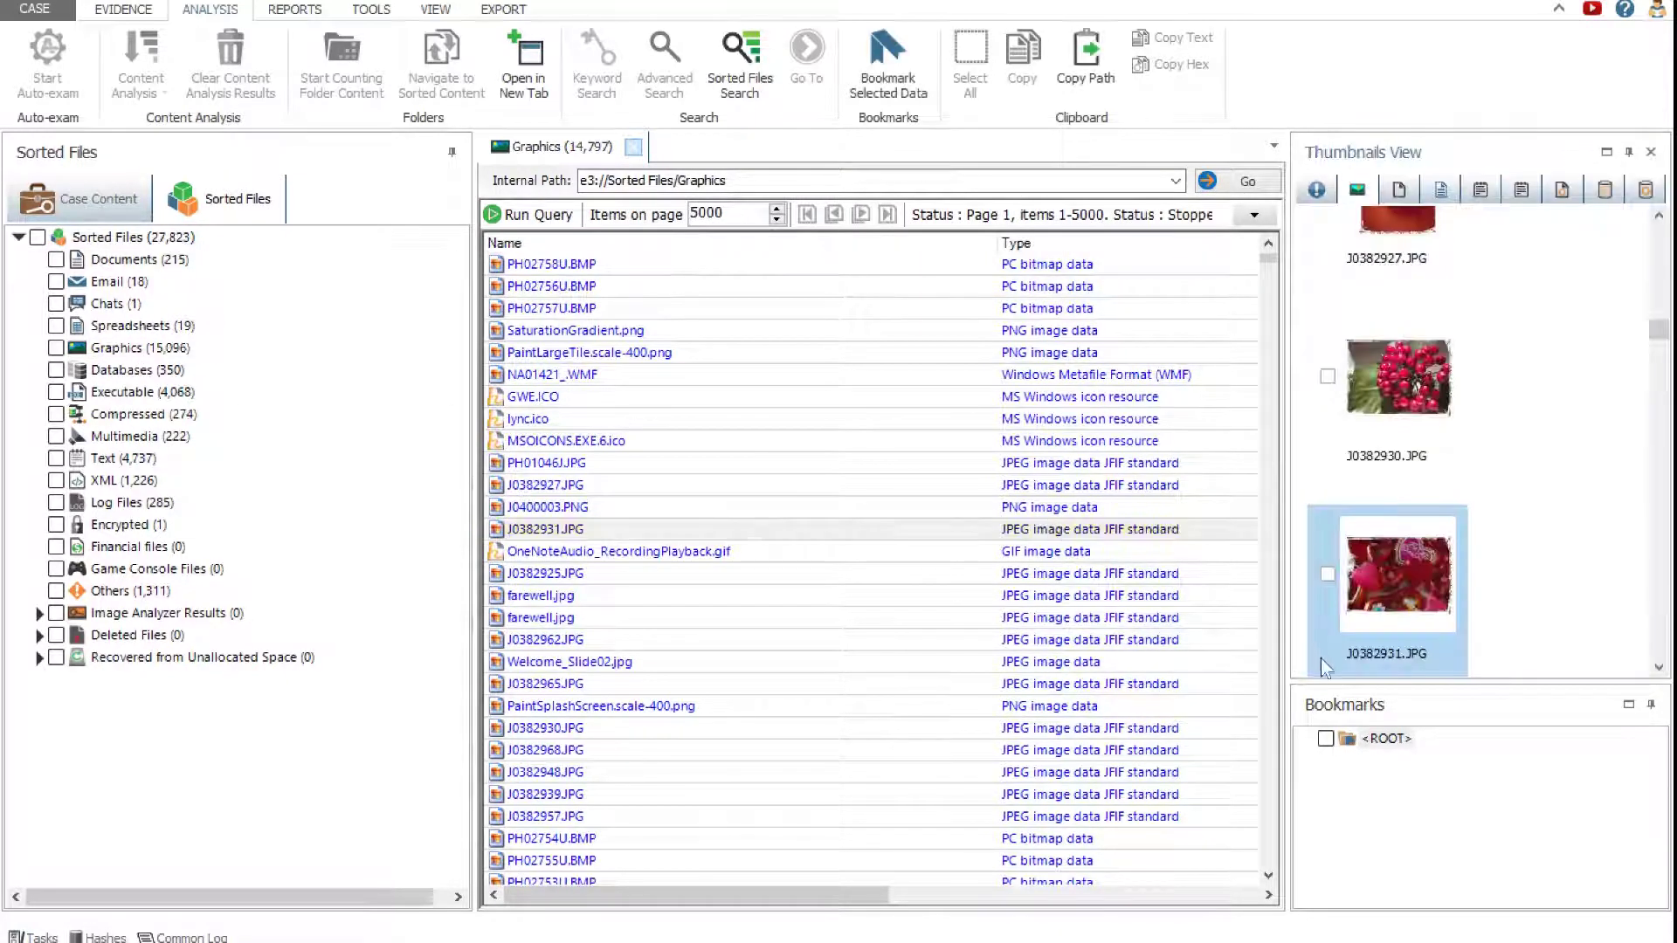
pyautogui.doubleClick(830, 529)
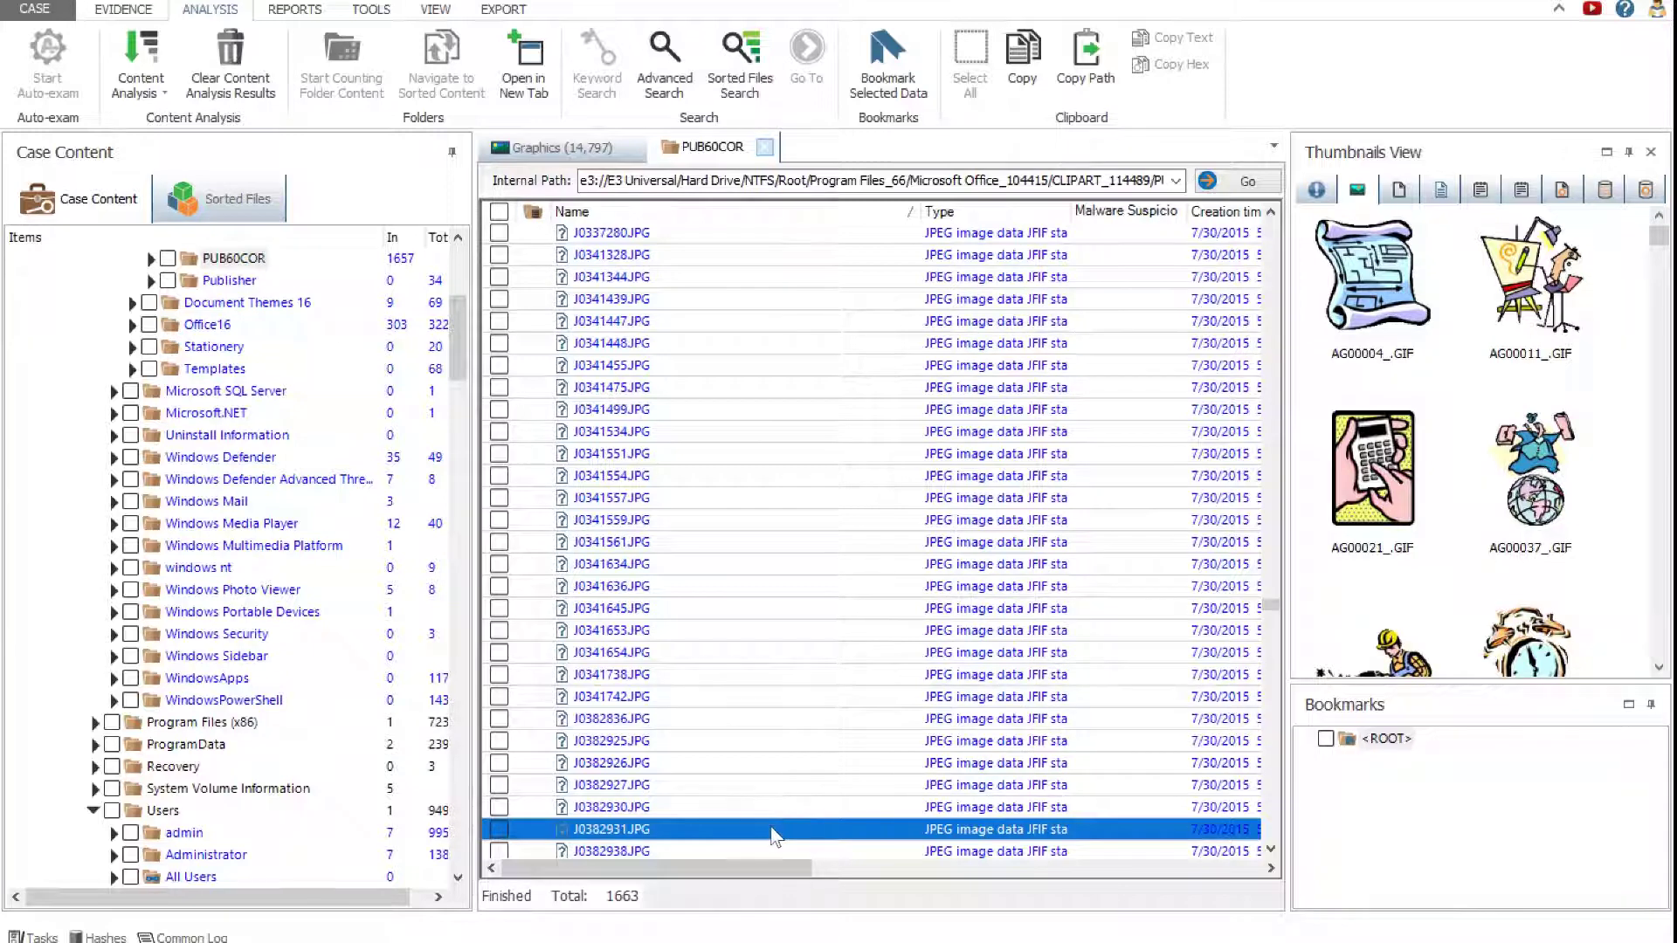
# Step: Add J0382931.JPG to the report/file export
pyautogui.scroll(2, 451, 348)
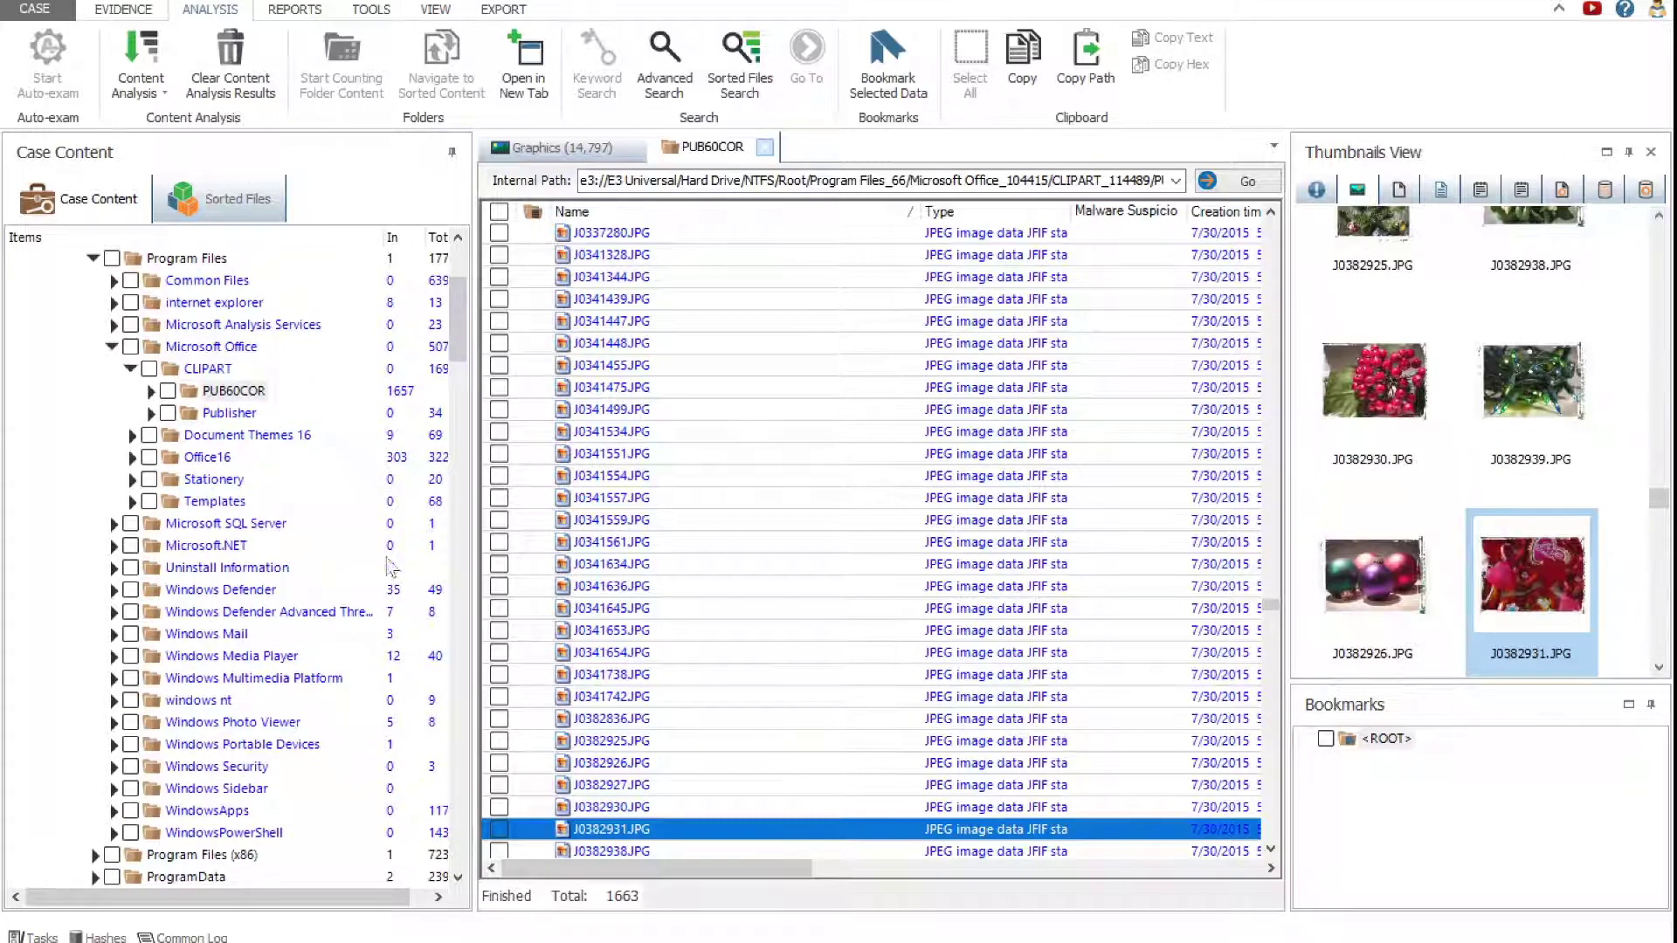
pyautogui.rightClick(690, 821)
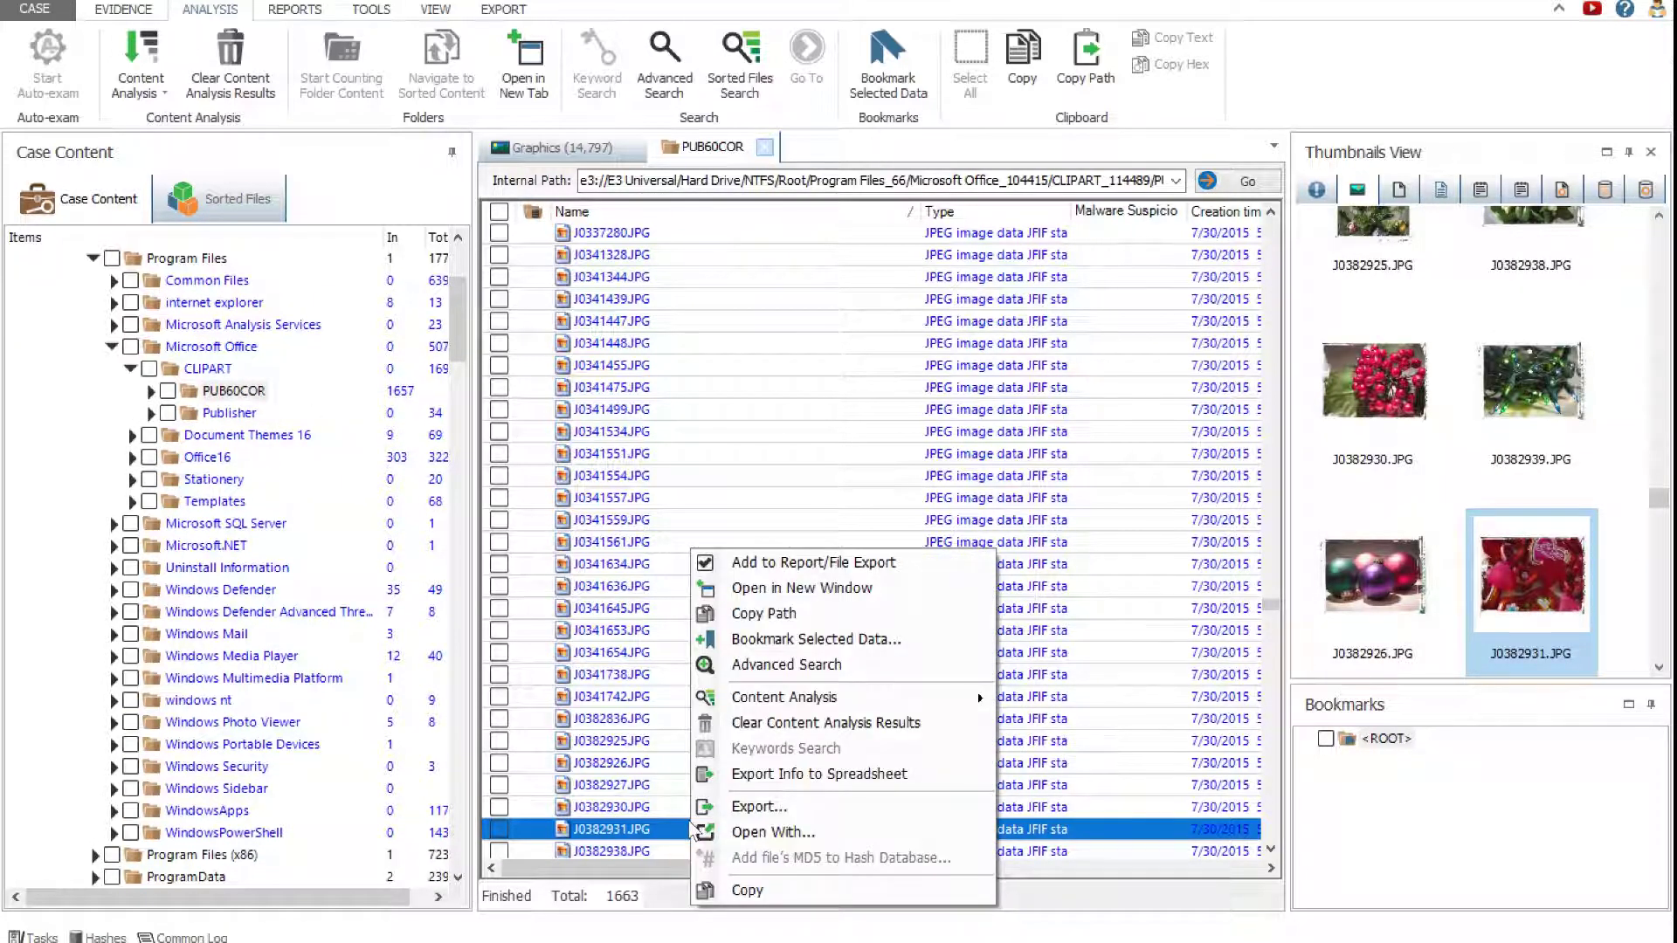
pyautogui.click(809, 565)
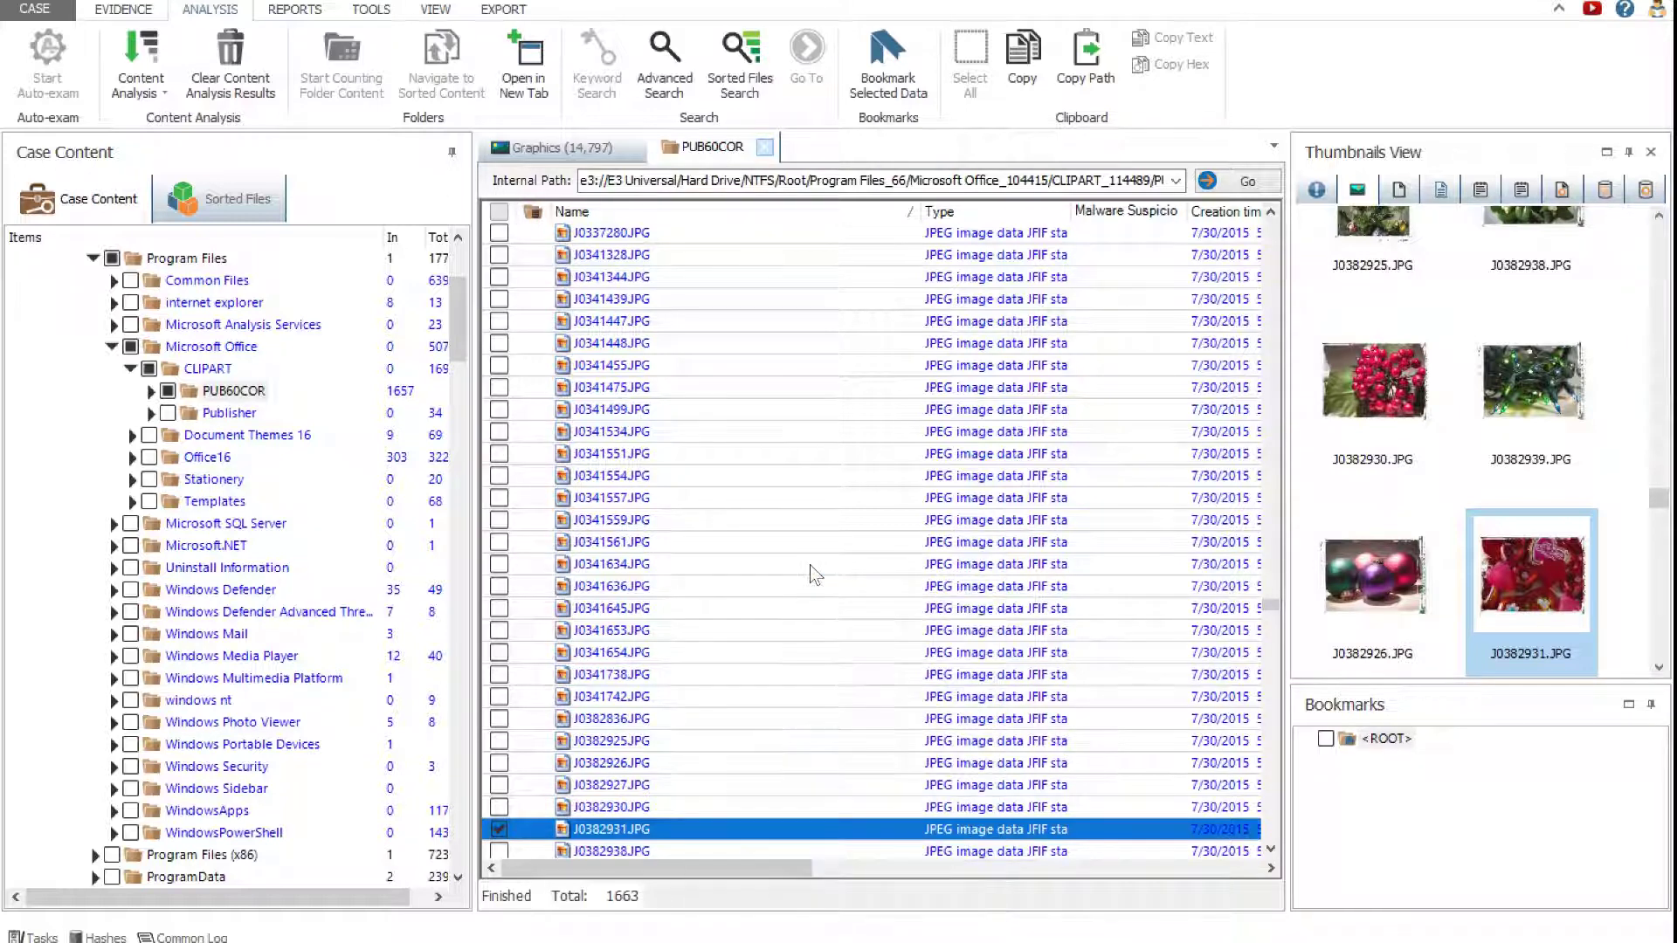
# Step: View J0382931.JPG's hearts image in Photos, then close the viewer
pyautogui.rightClick(788, 827)
pyautogui.click(846, 833)
pyautogui.click(842, 784)
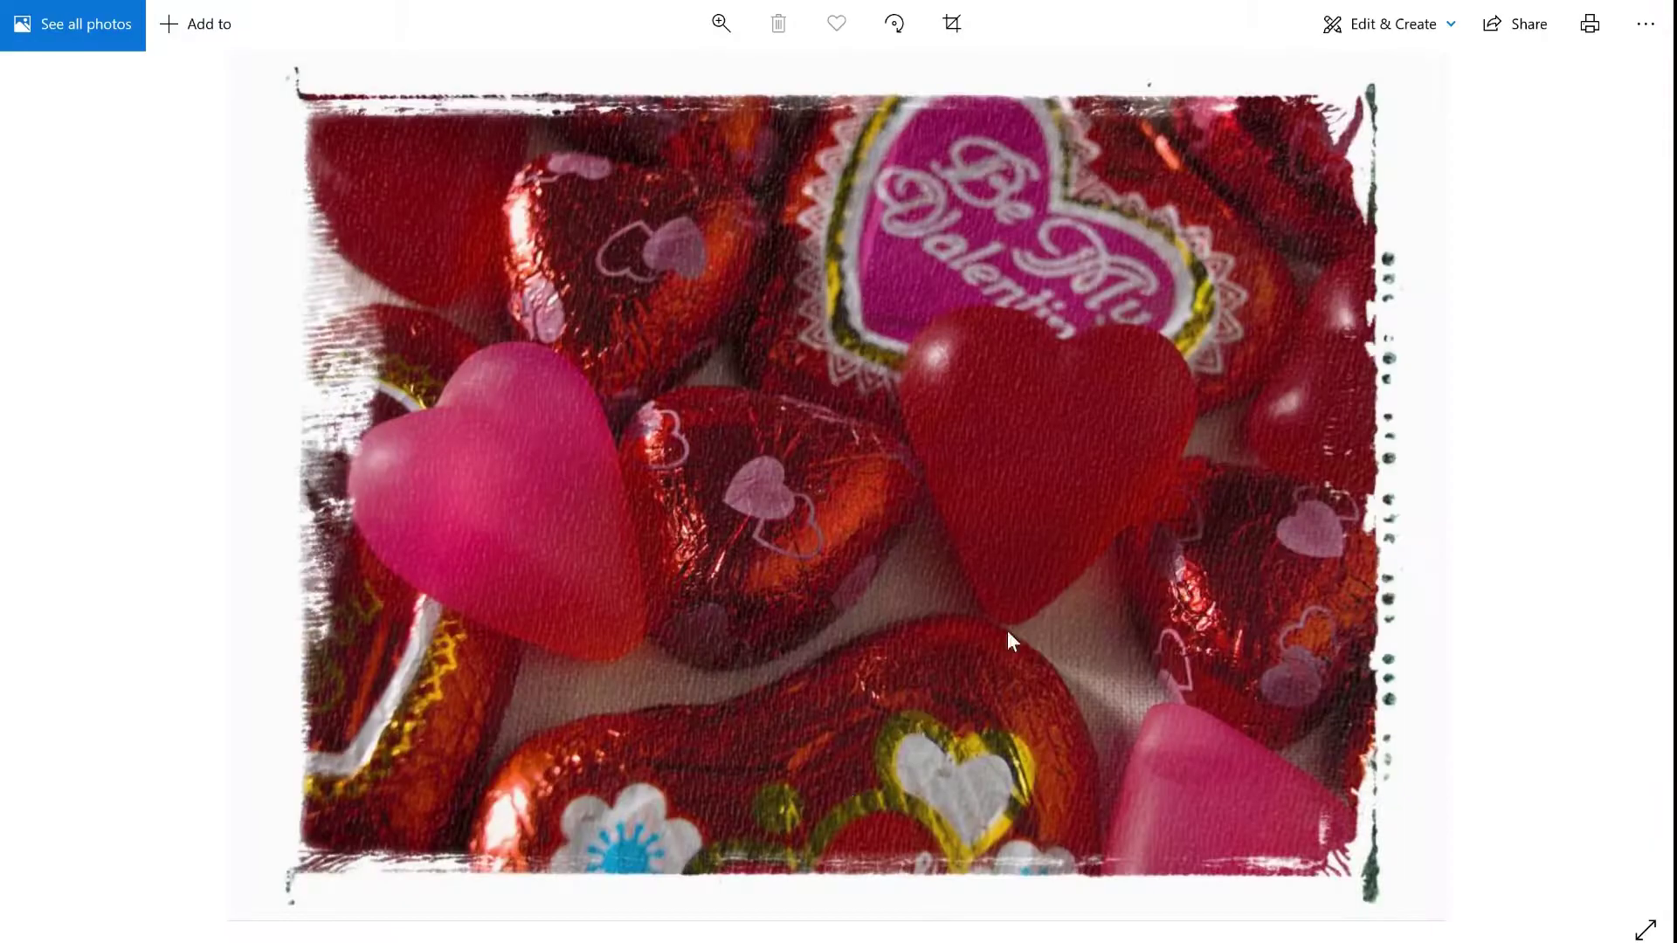
pyautogui.click(1660, 9)
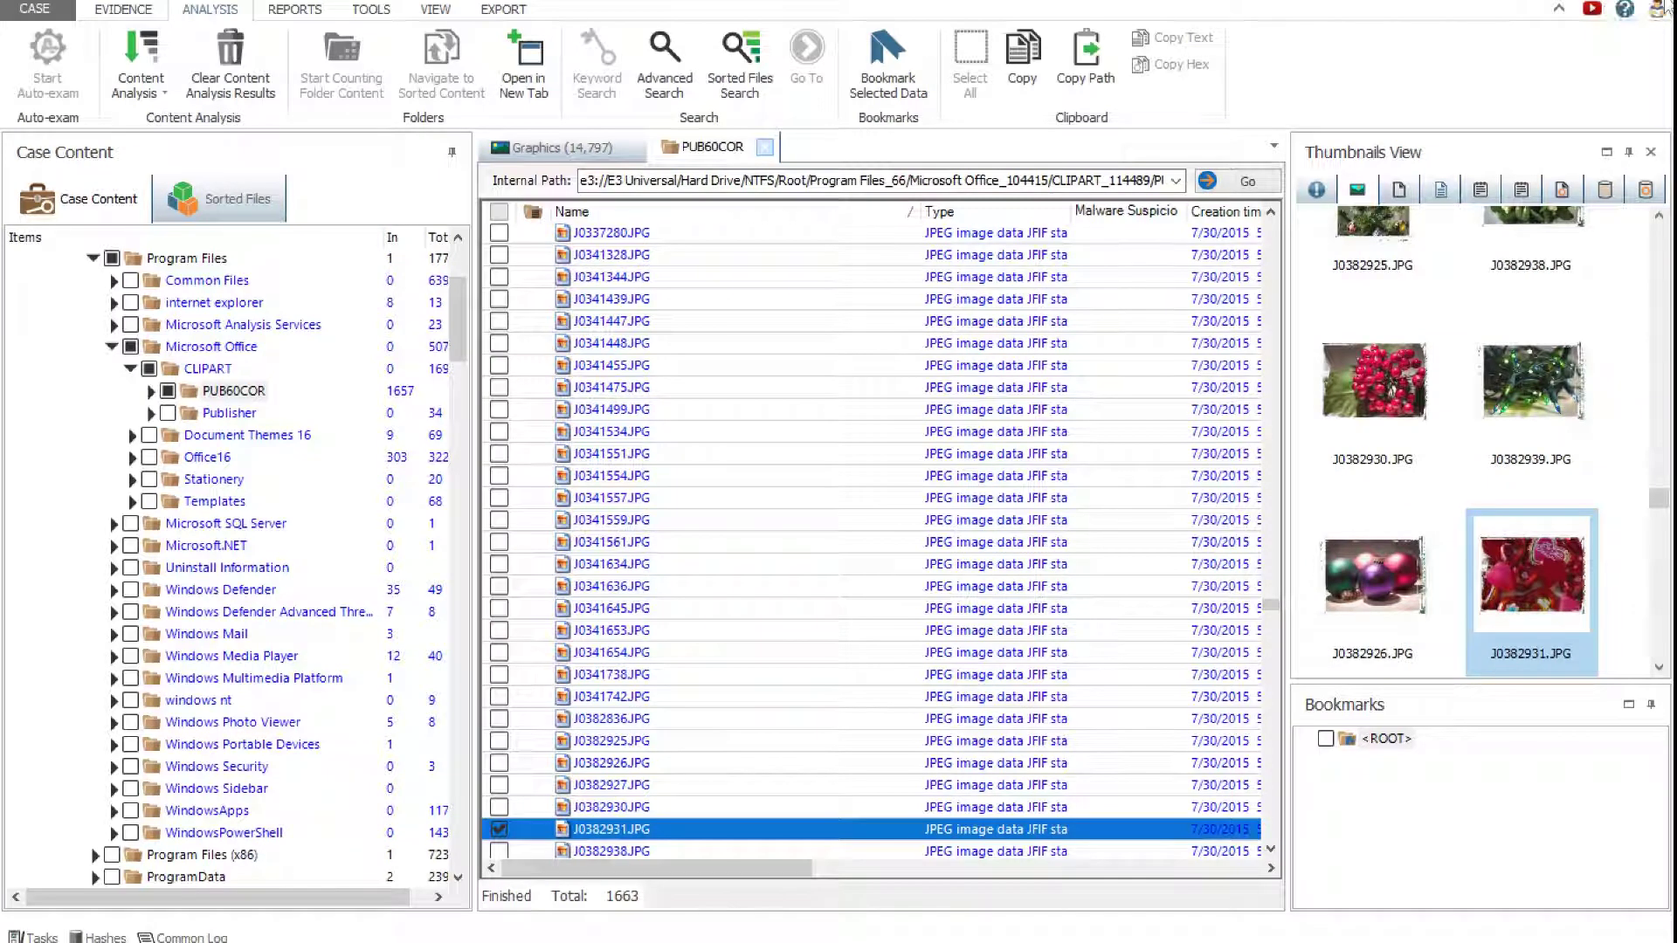
# Step: In the Graphics listing, check the J0382930, J0382931 and J0382938 thumbnails
pyautogui.click(556, 150)
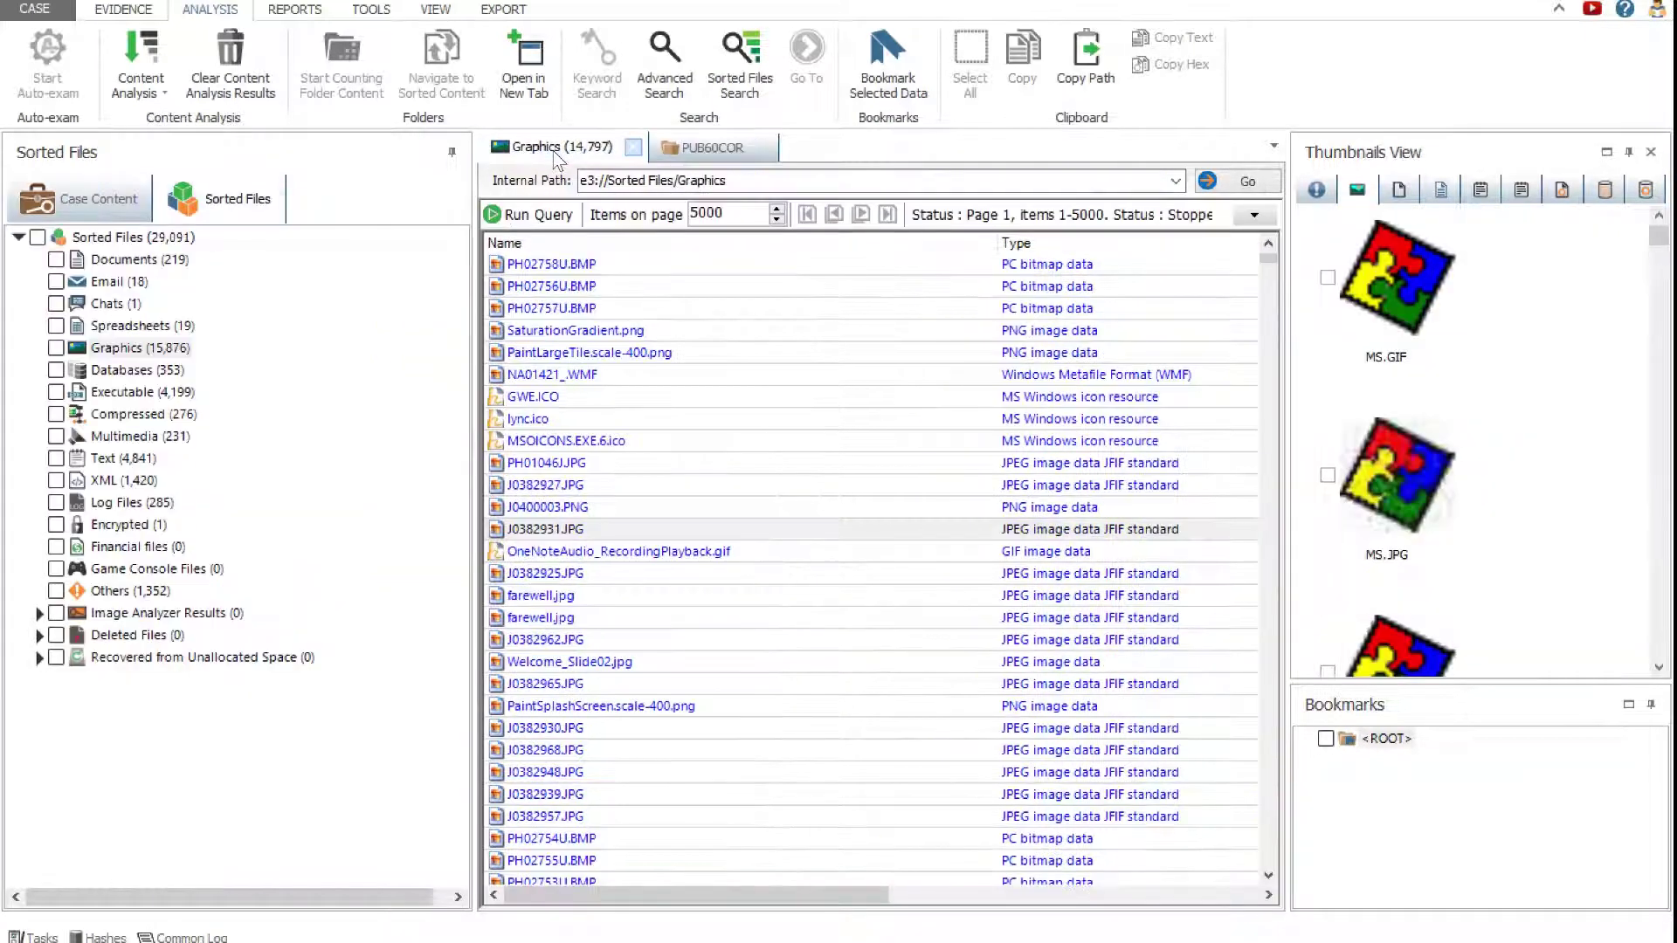
pyautogui.click(596, 732)
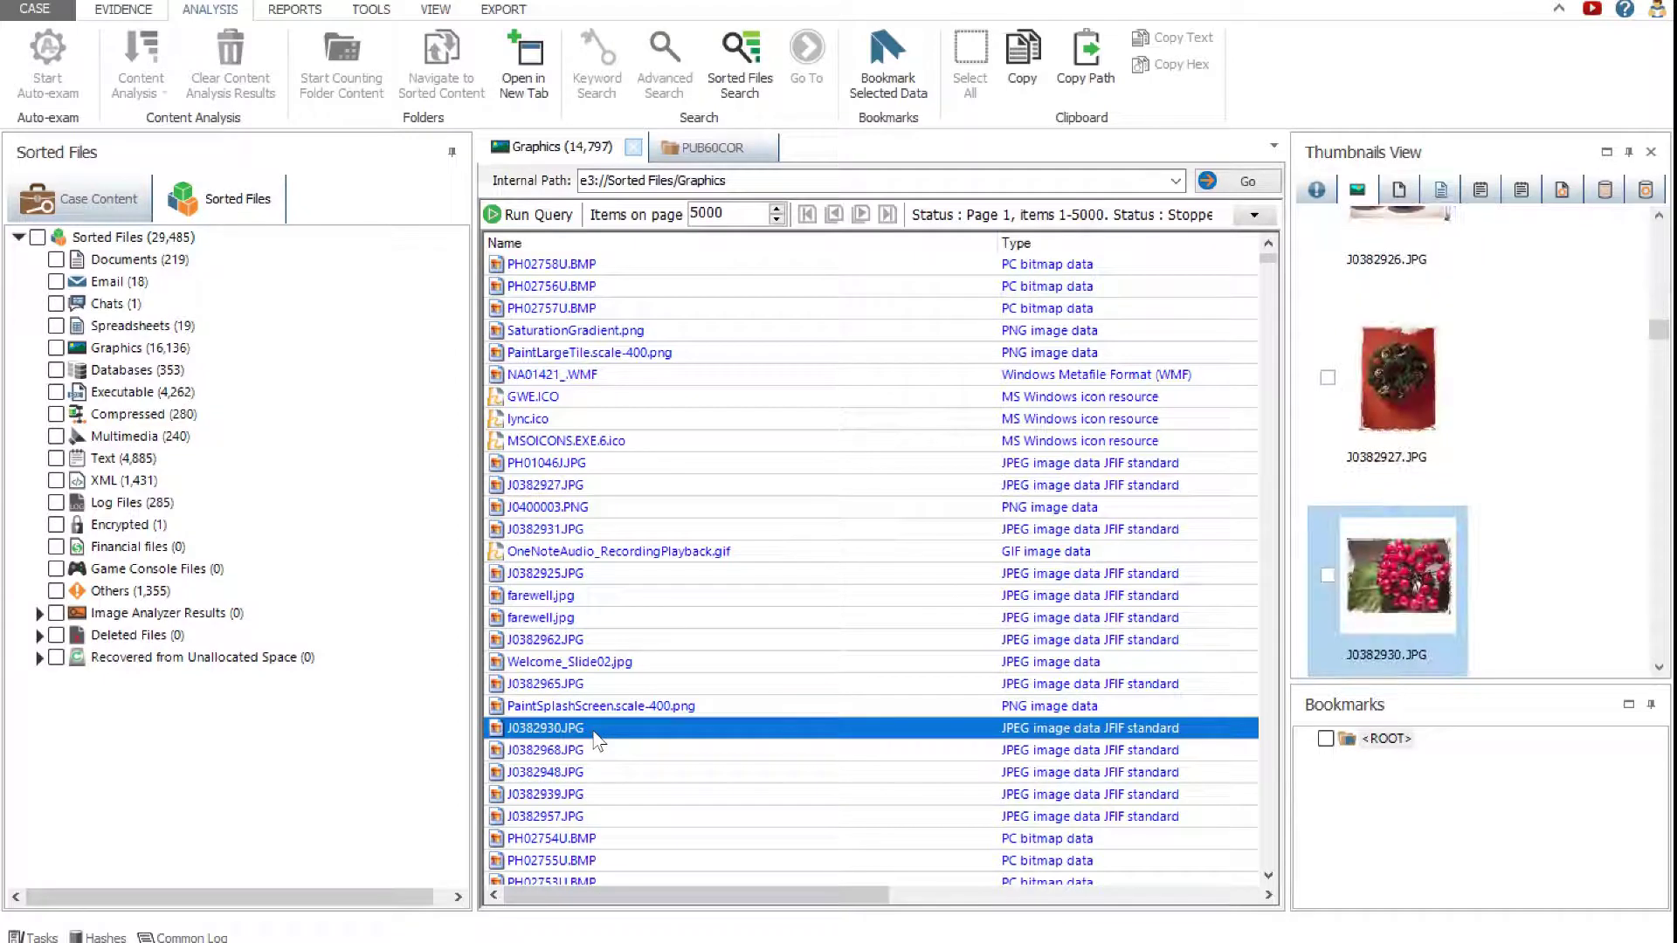
pyautogui.scroll(-3, 1517, 488)
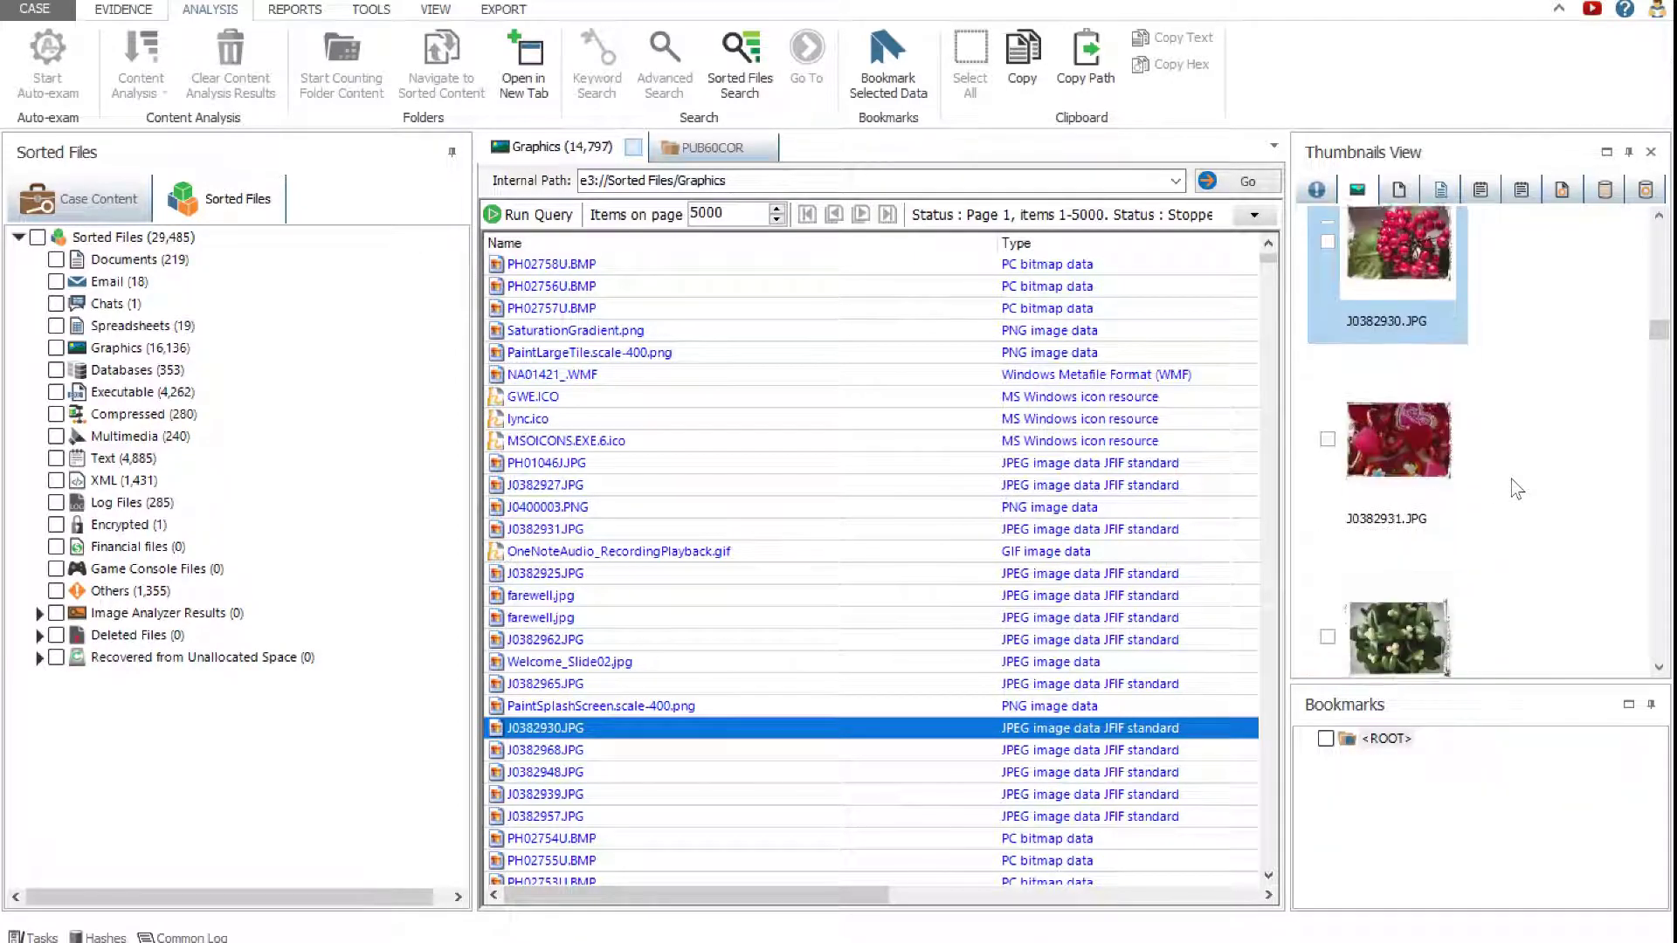
pyautogui.scroll(-1, 1516, 488)
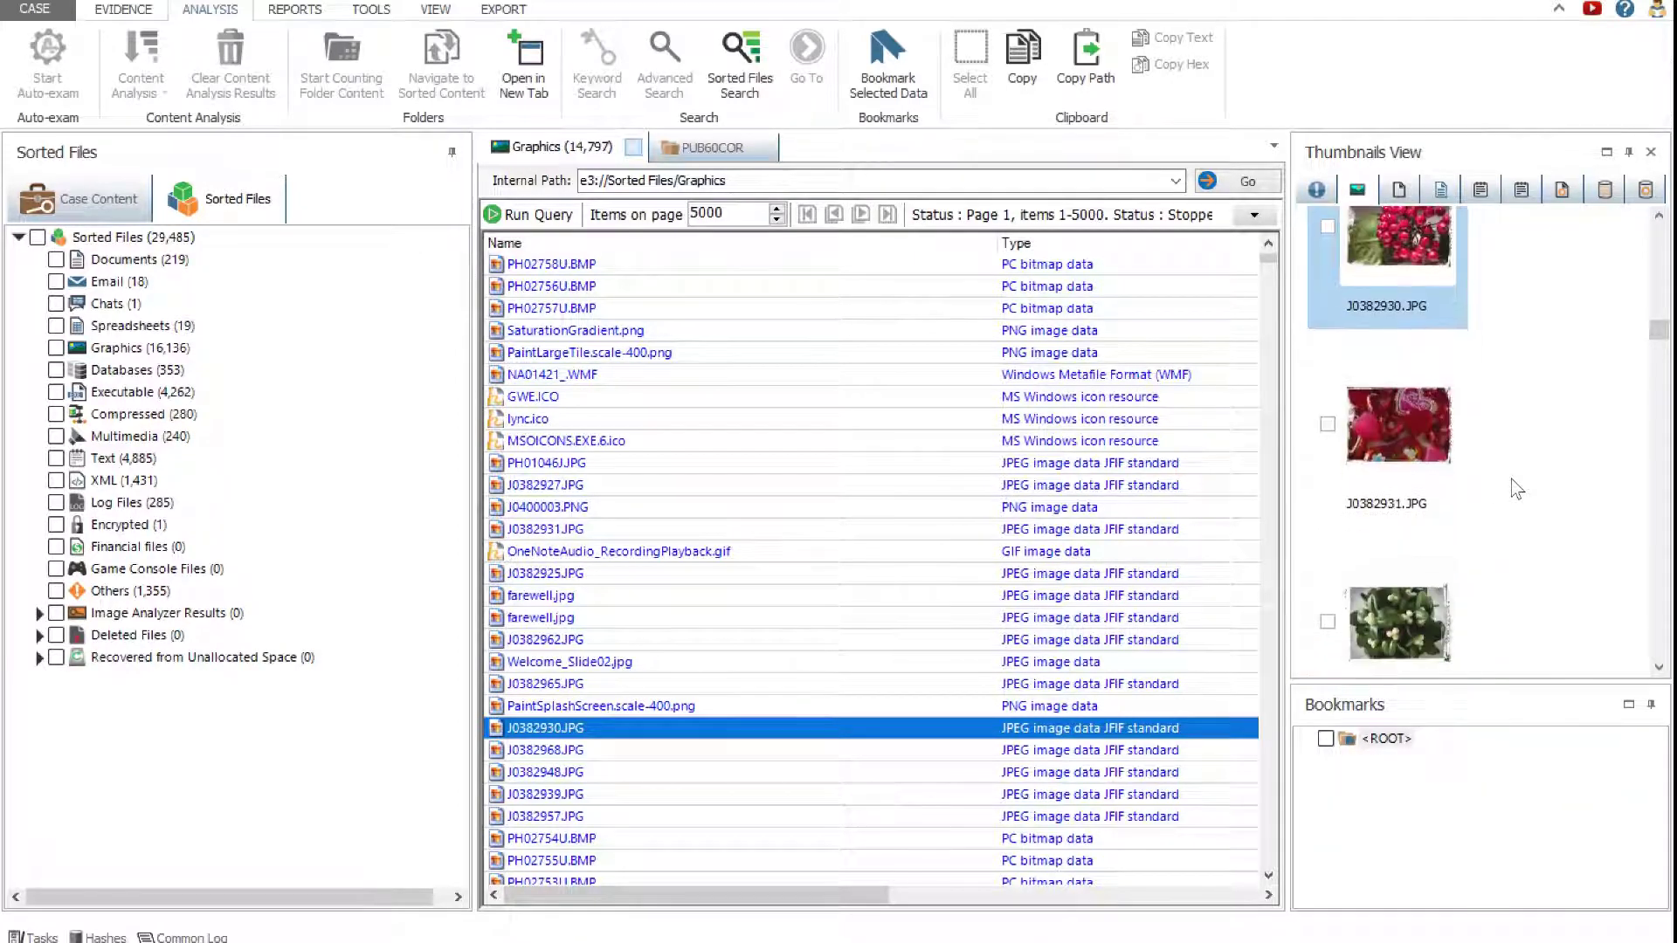
pyautogui.click(1326, 225)
pyautogui.click(1326, 424)
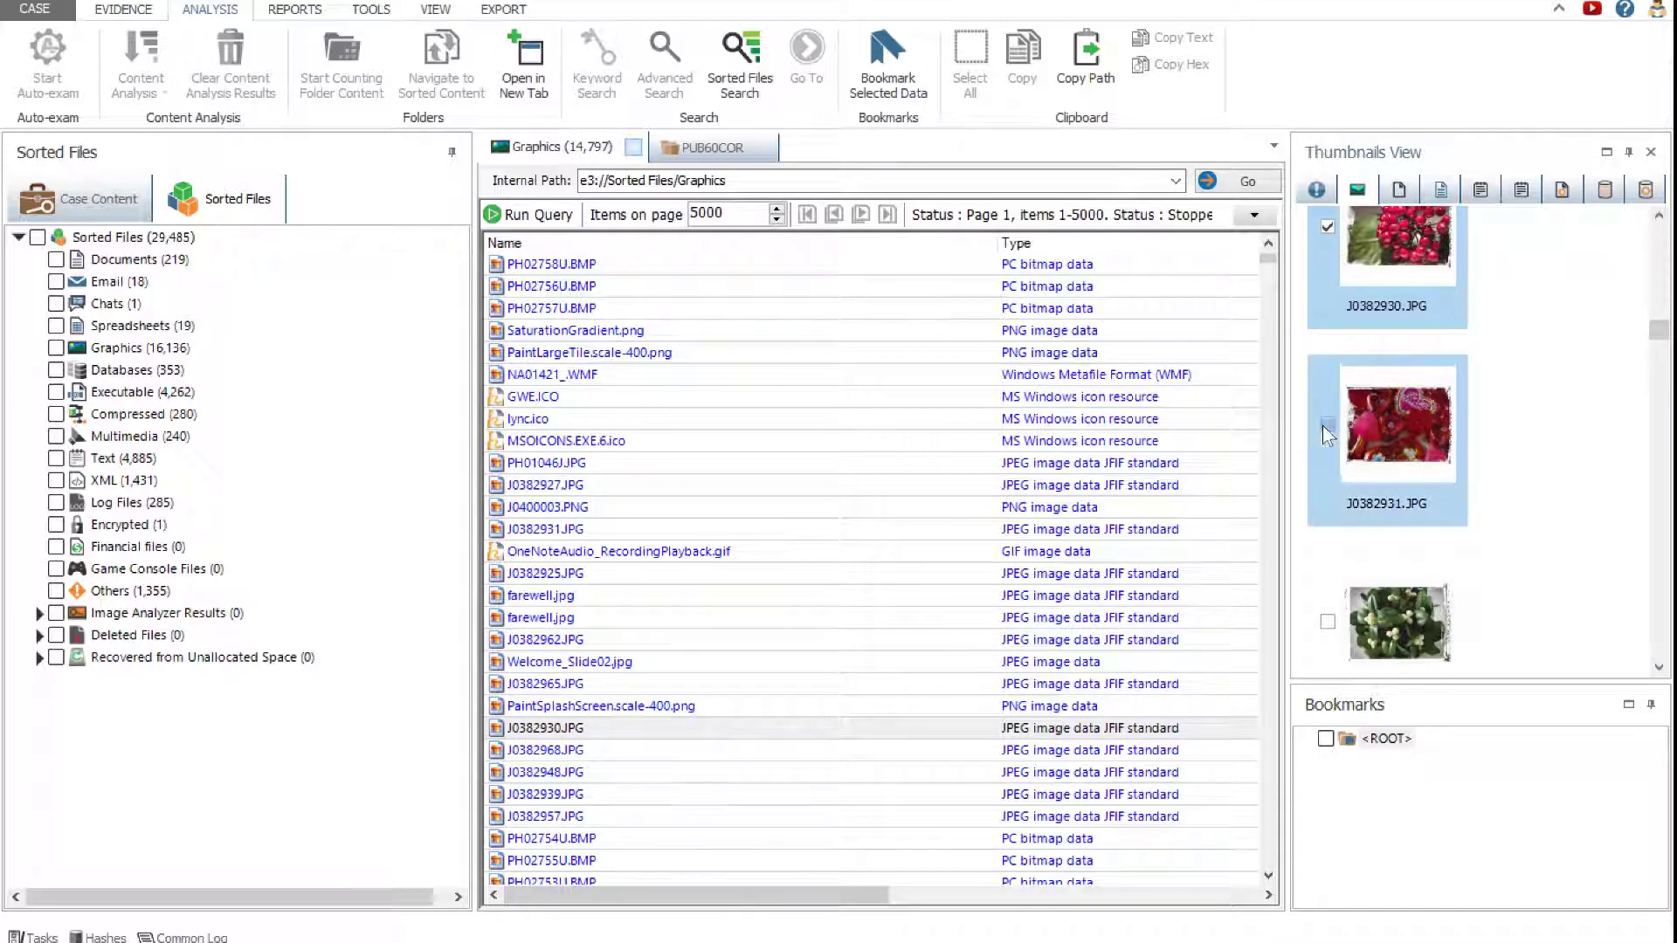
pyautogui.scroll(-3, 1325, 367)
pyautogui.click(1328, 278)
# Step: Bookmark the checked images under a new bookmark named 'Photos' and show its details
pyautogui.rightClick(1408, 306)
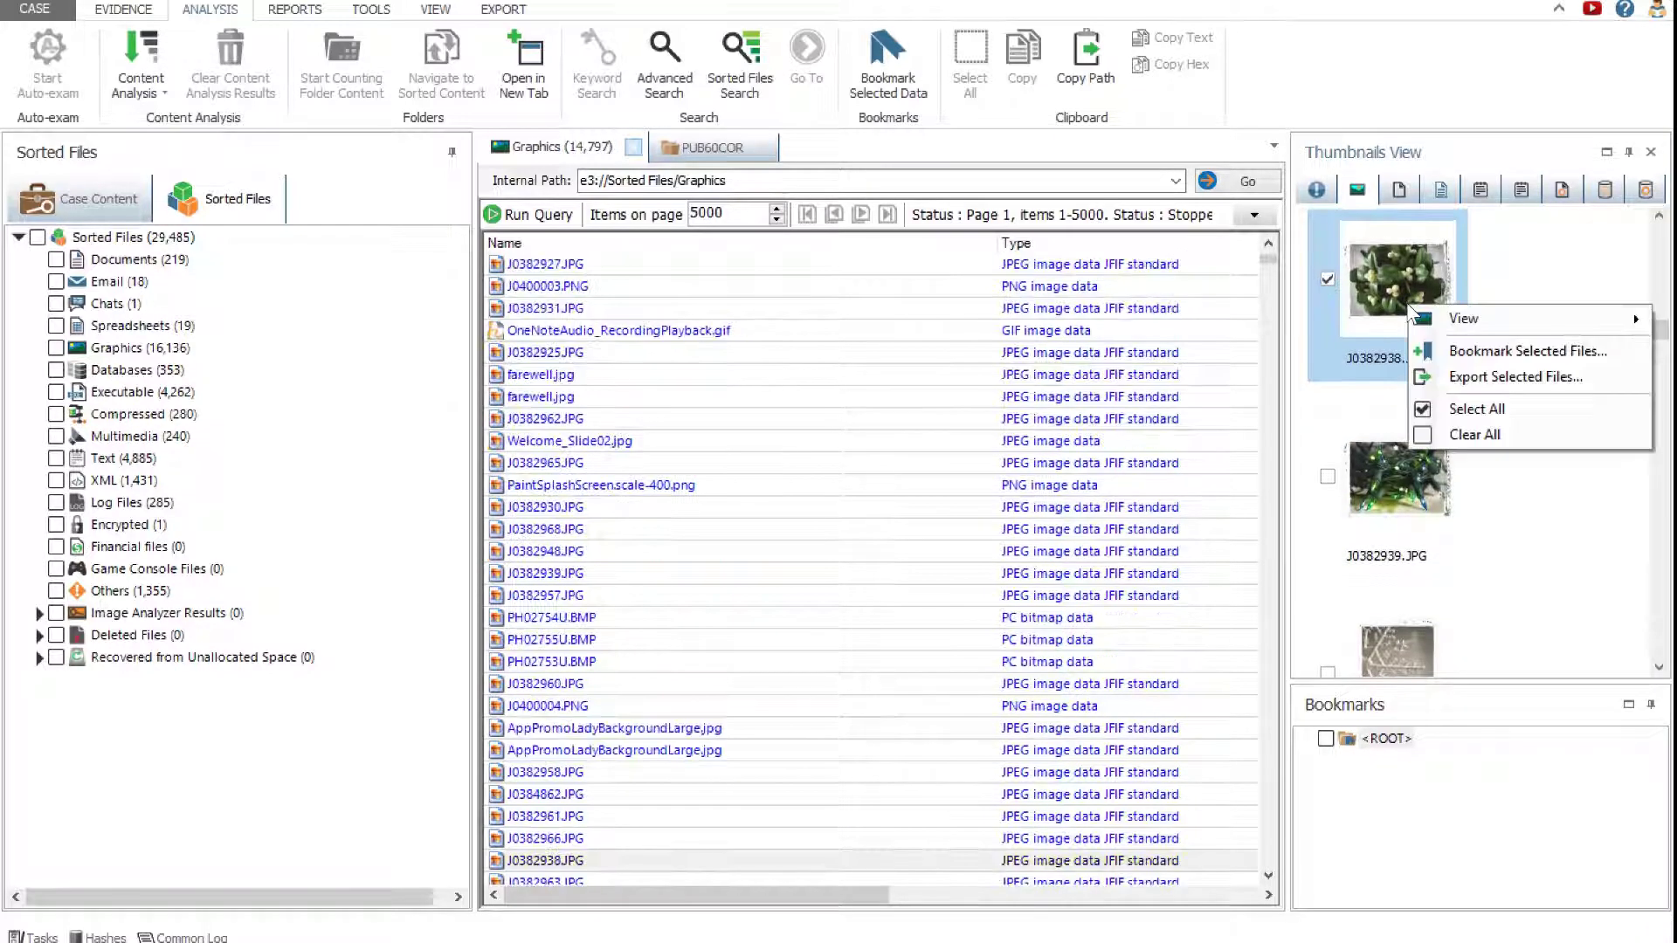
pyautogui.click(1438, 363)
pyautogui.write('Photos')
pyautogui.click(1040, 715)
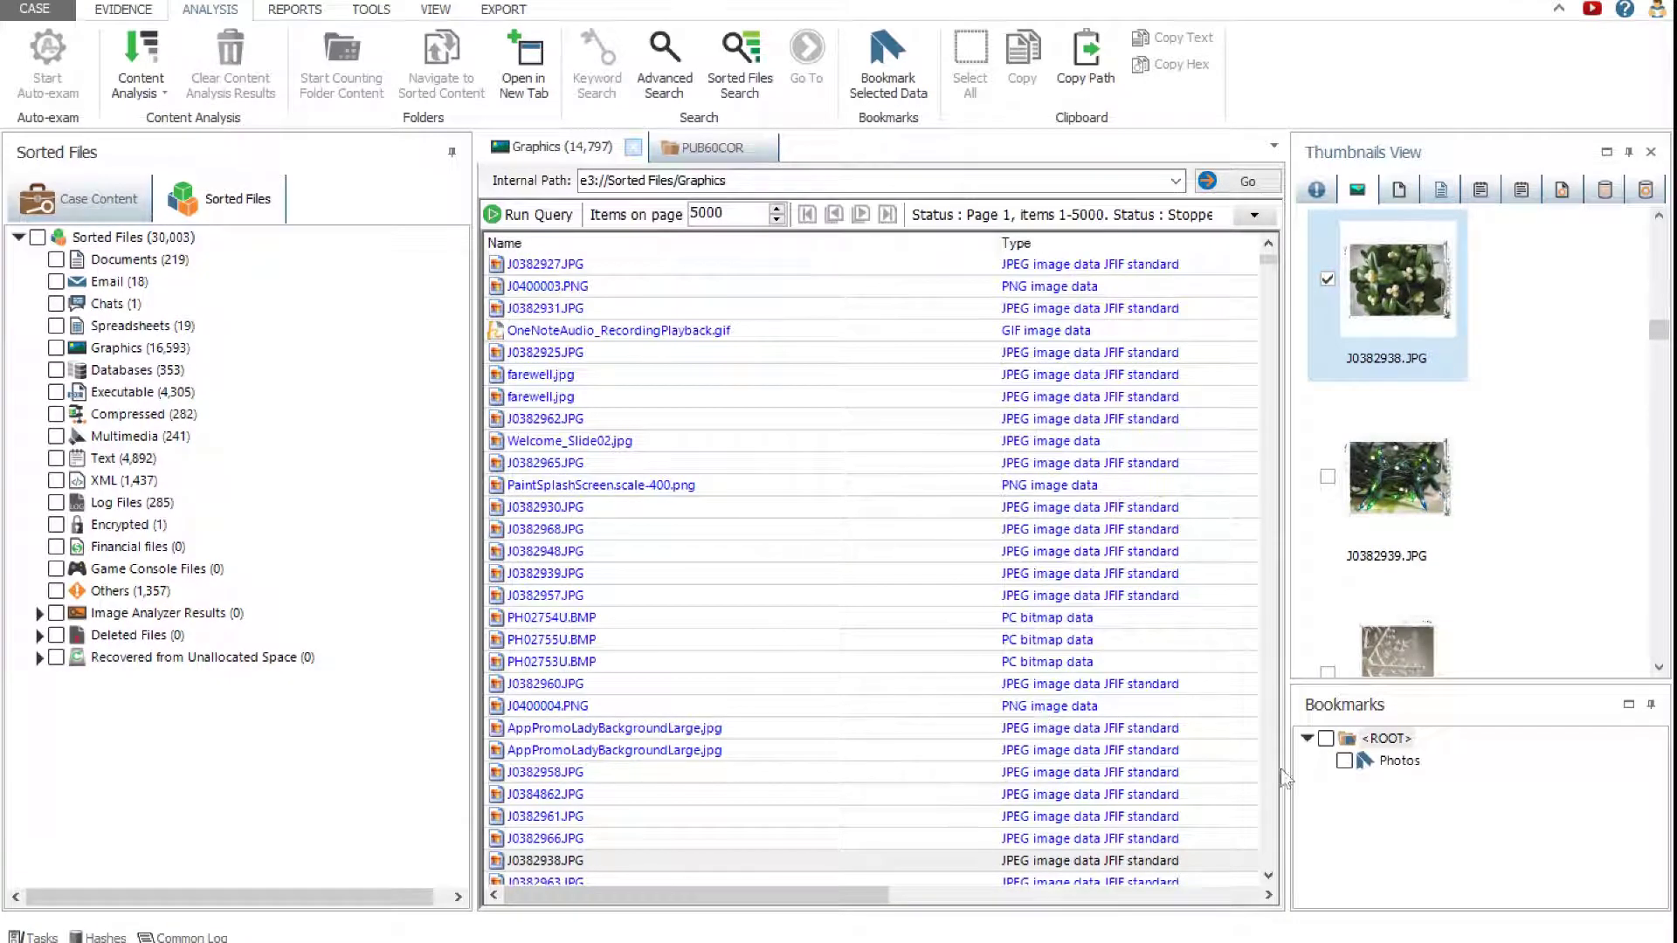
pyautogui.click(1400, 761)
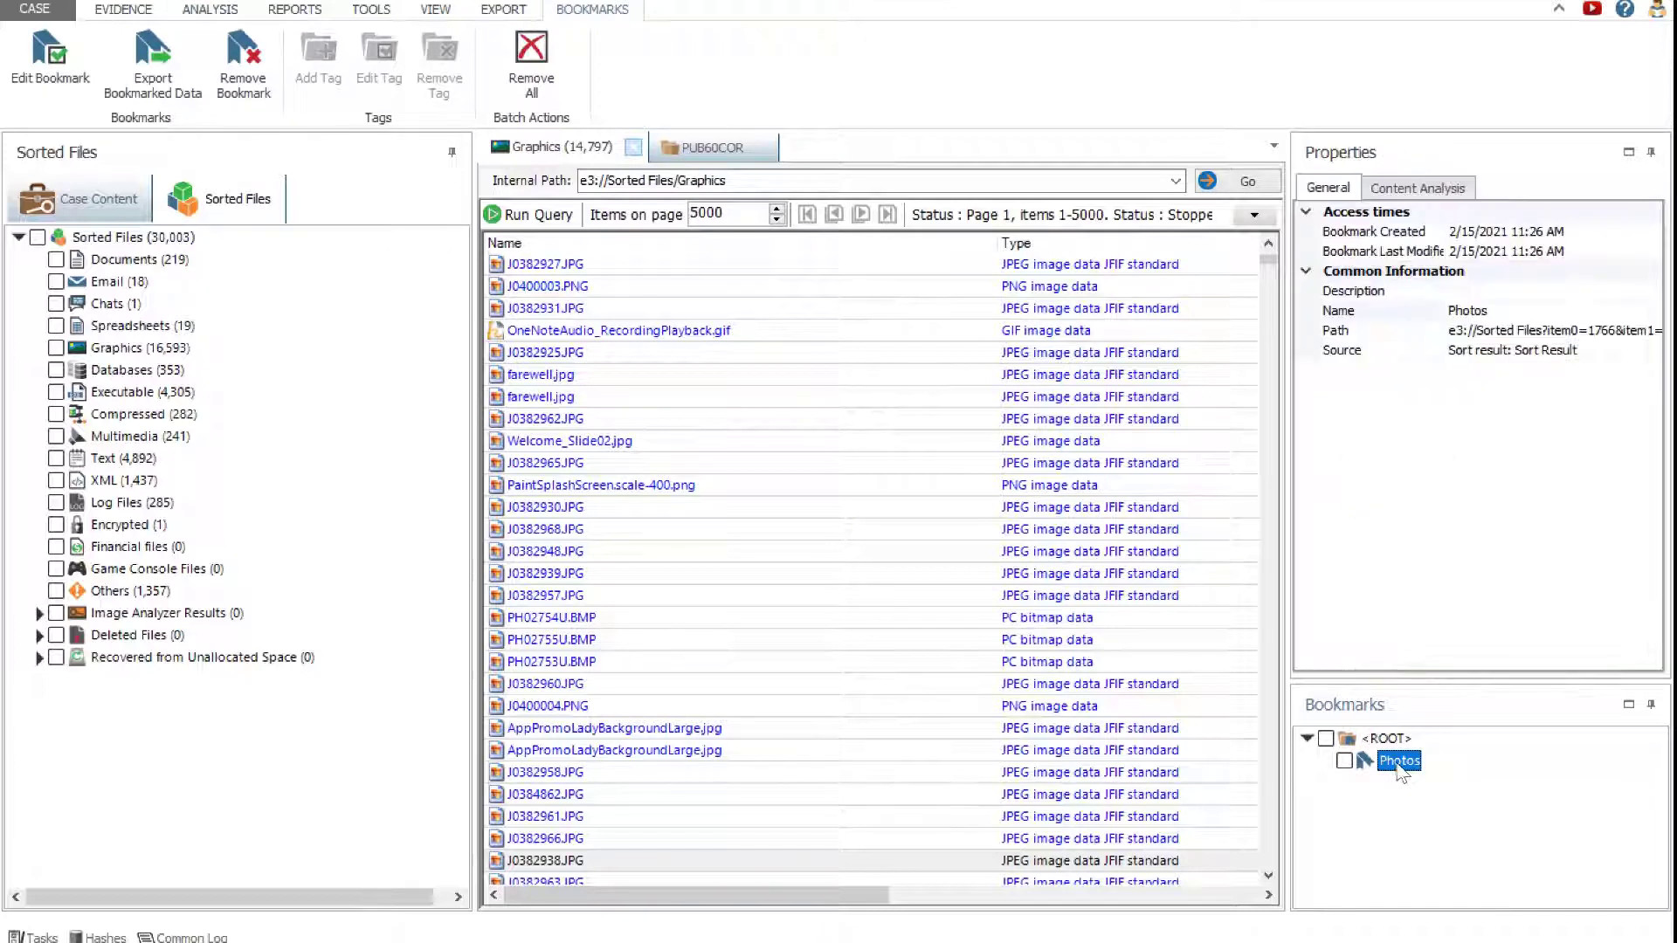
# Step: Create a 'Photos of interest' bookmark tag and drag the Photos bookmark into it
pyautogui.click(1388, 739)
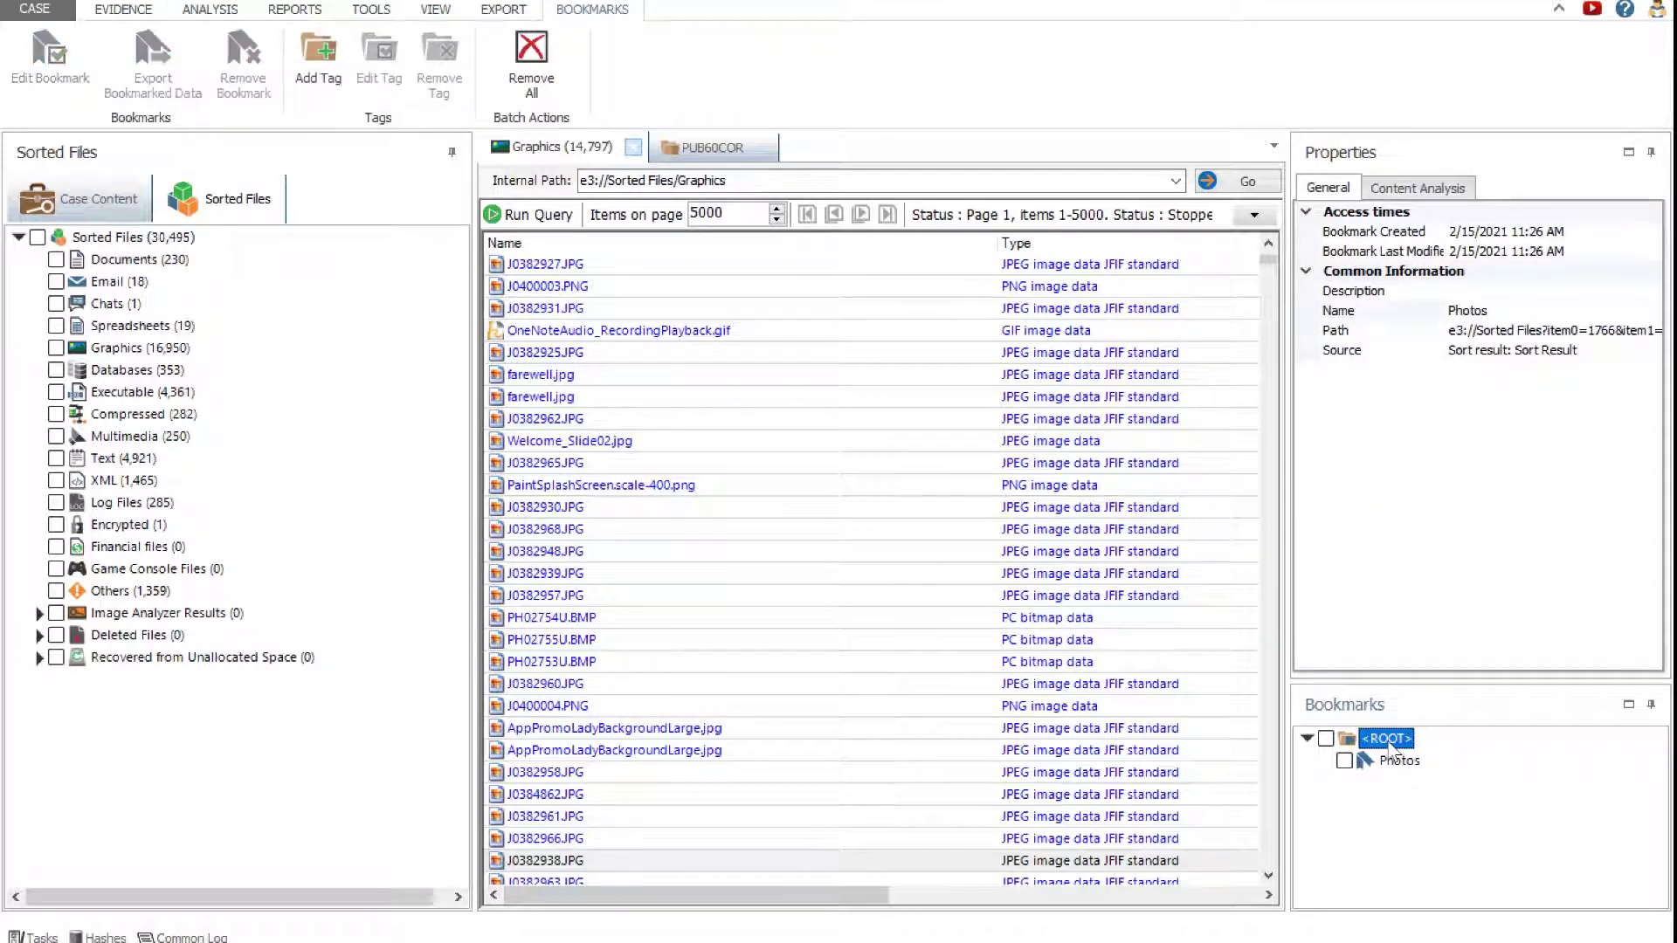
pyautogui.rightClick(1391, 748)
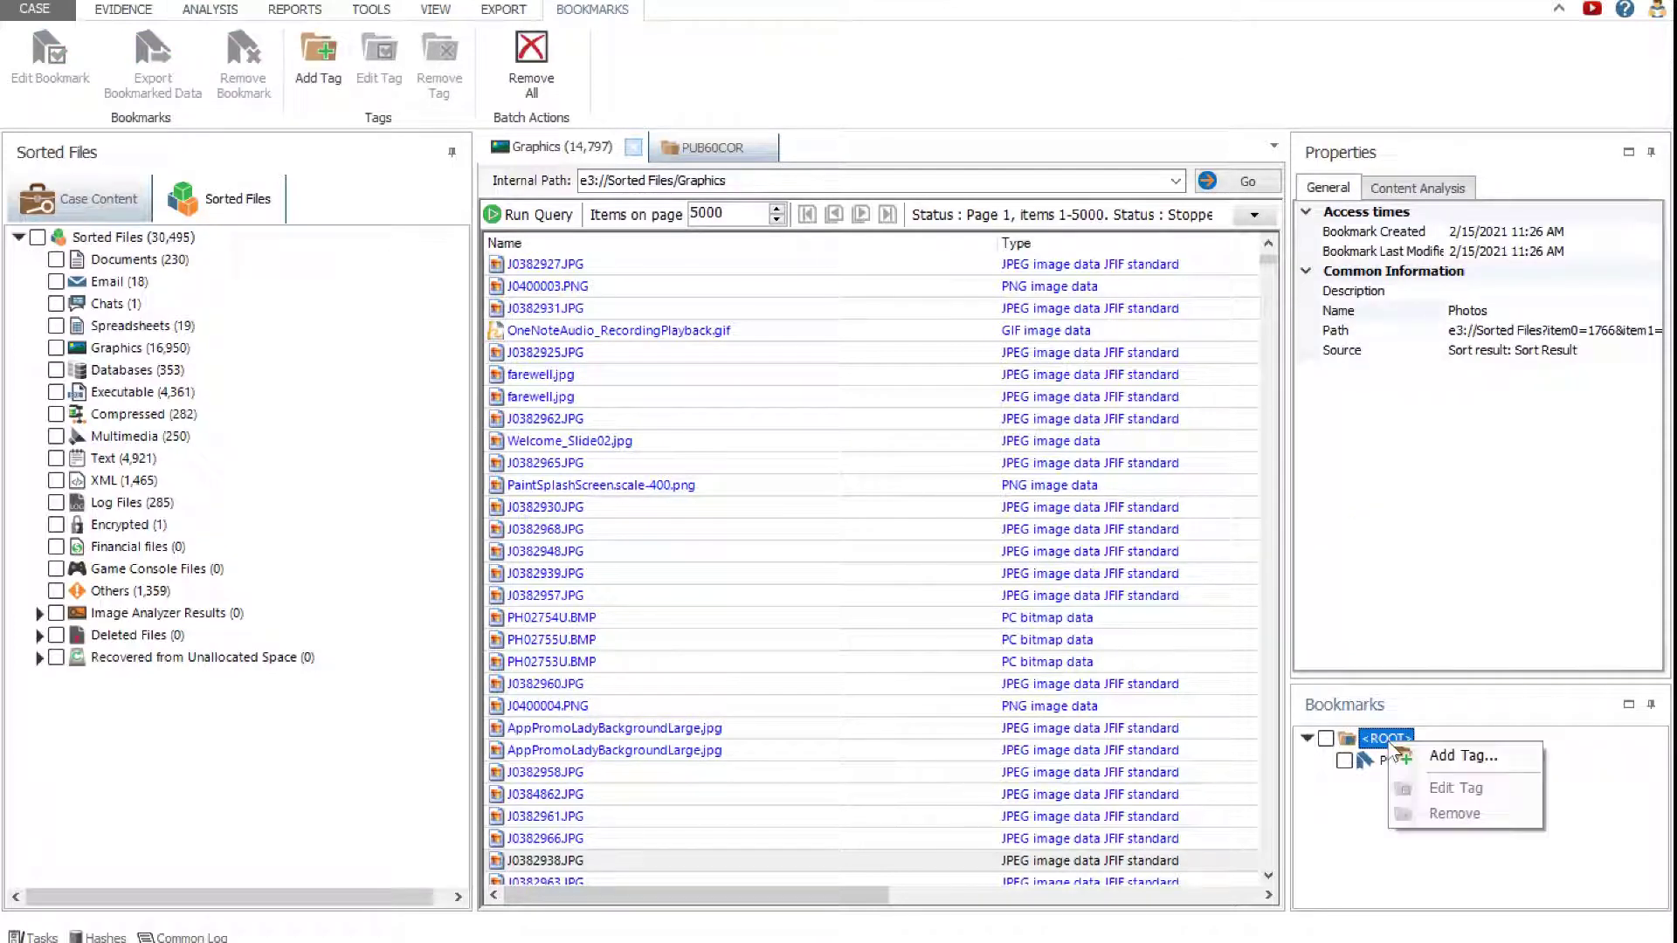
pyautogui.click(1434, 767)
pyautogui.write('Photos of interest')
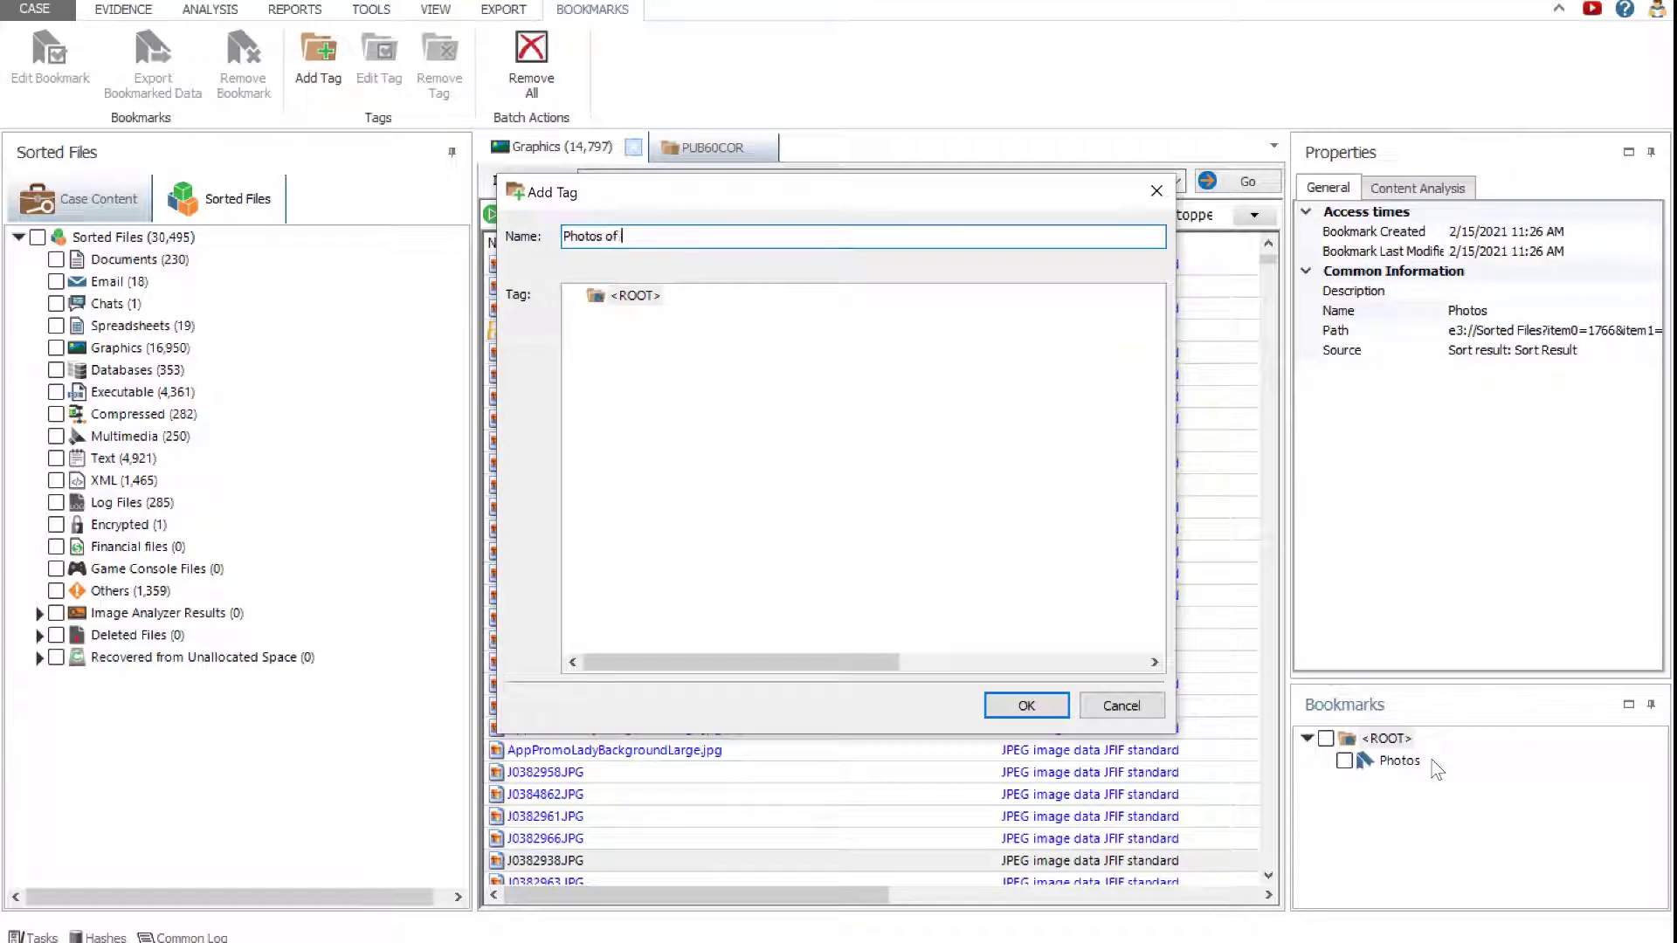
pyautogui.click(1026, 706)
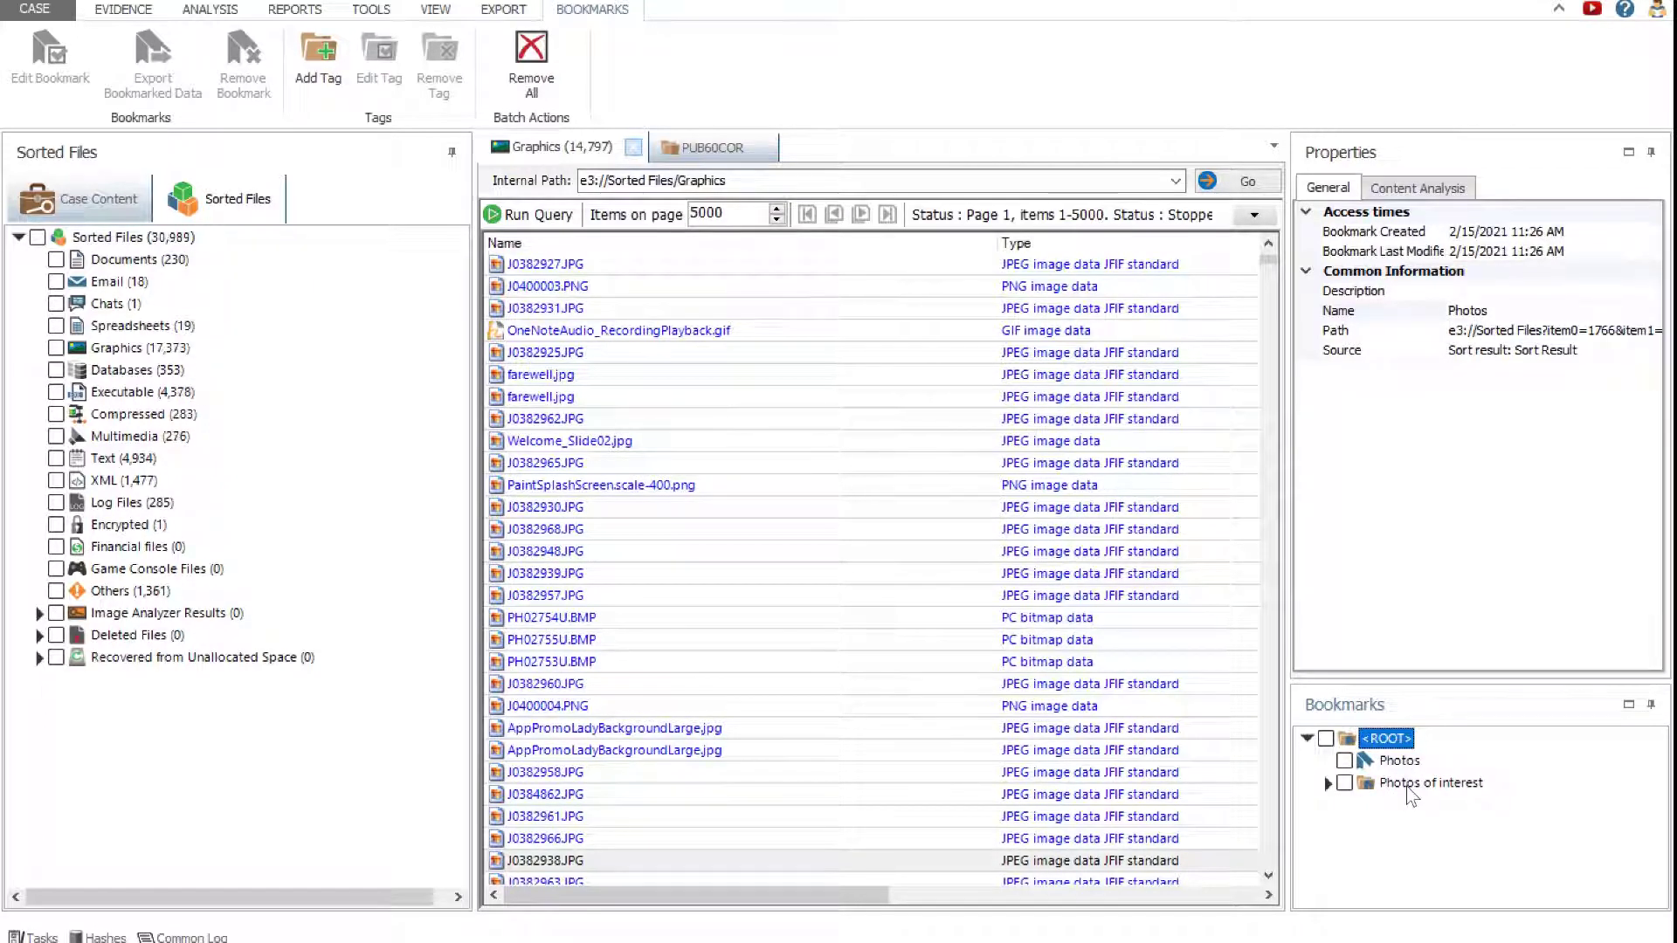
pyautogui.click(1397, 762)
pyautogui.moveTo(1395, 769); pyautogui.dragTo(1402, 784)
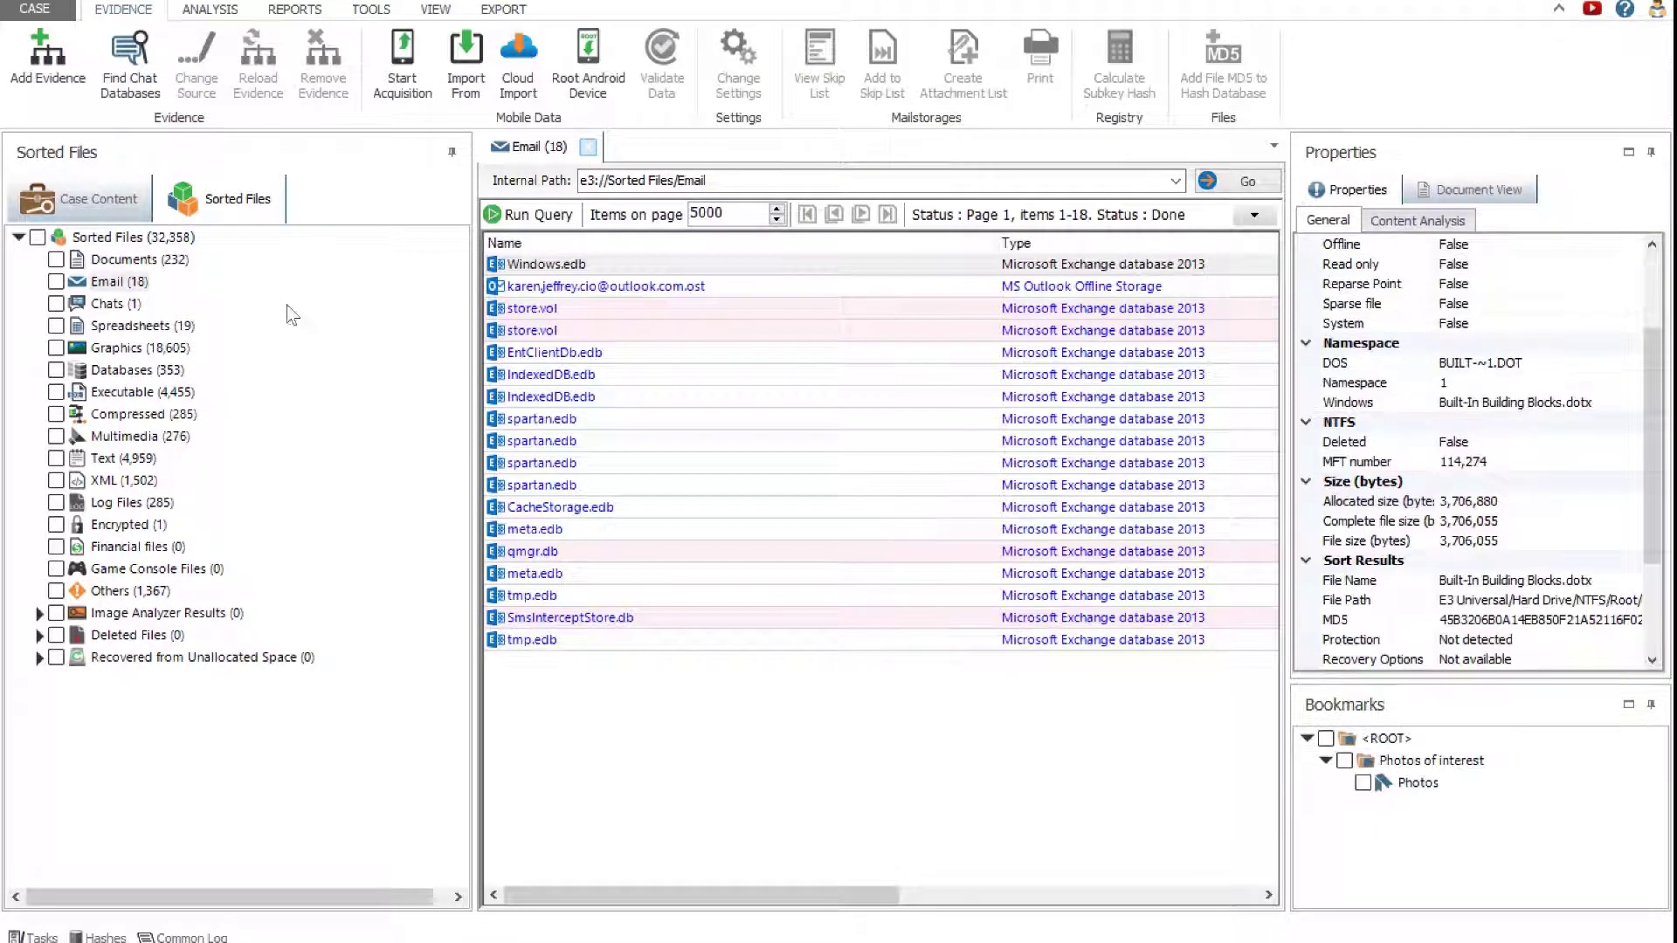
# Step: Open the .ost mailbox, expand to IPM_SUBTREE and list the Inbox's 23 emails
pyautogui.doubleClick(560, 289)
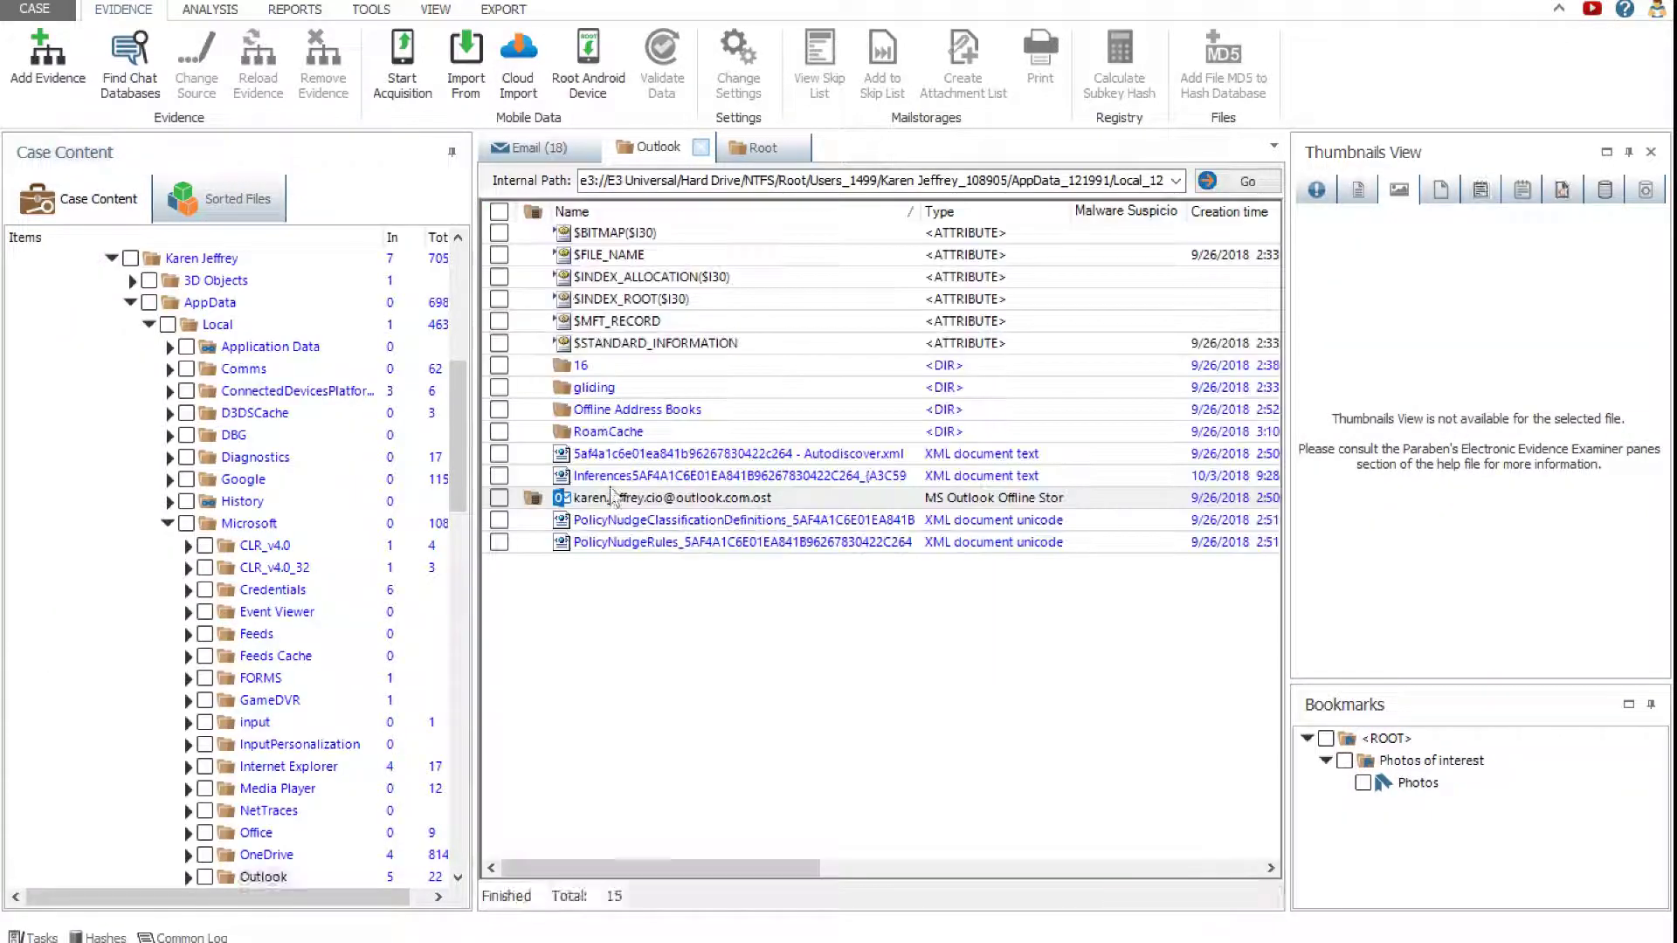
pyautogui.doubleClick(628, 499)
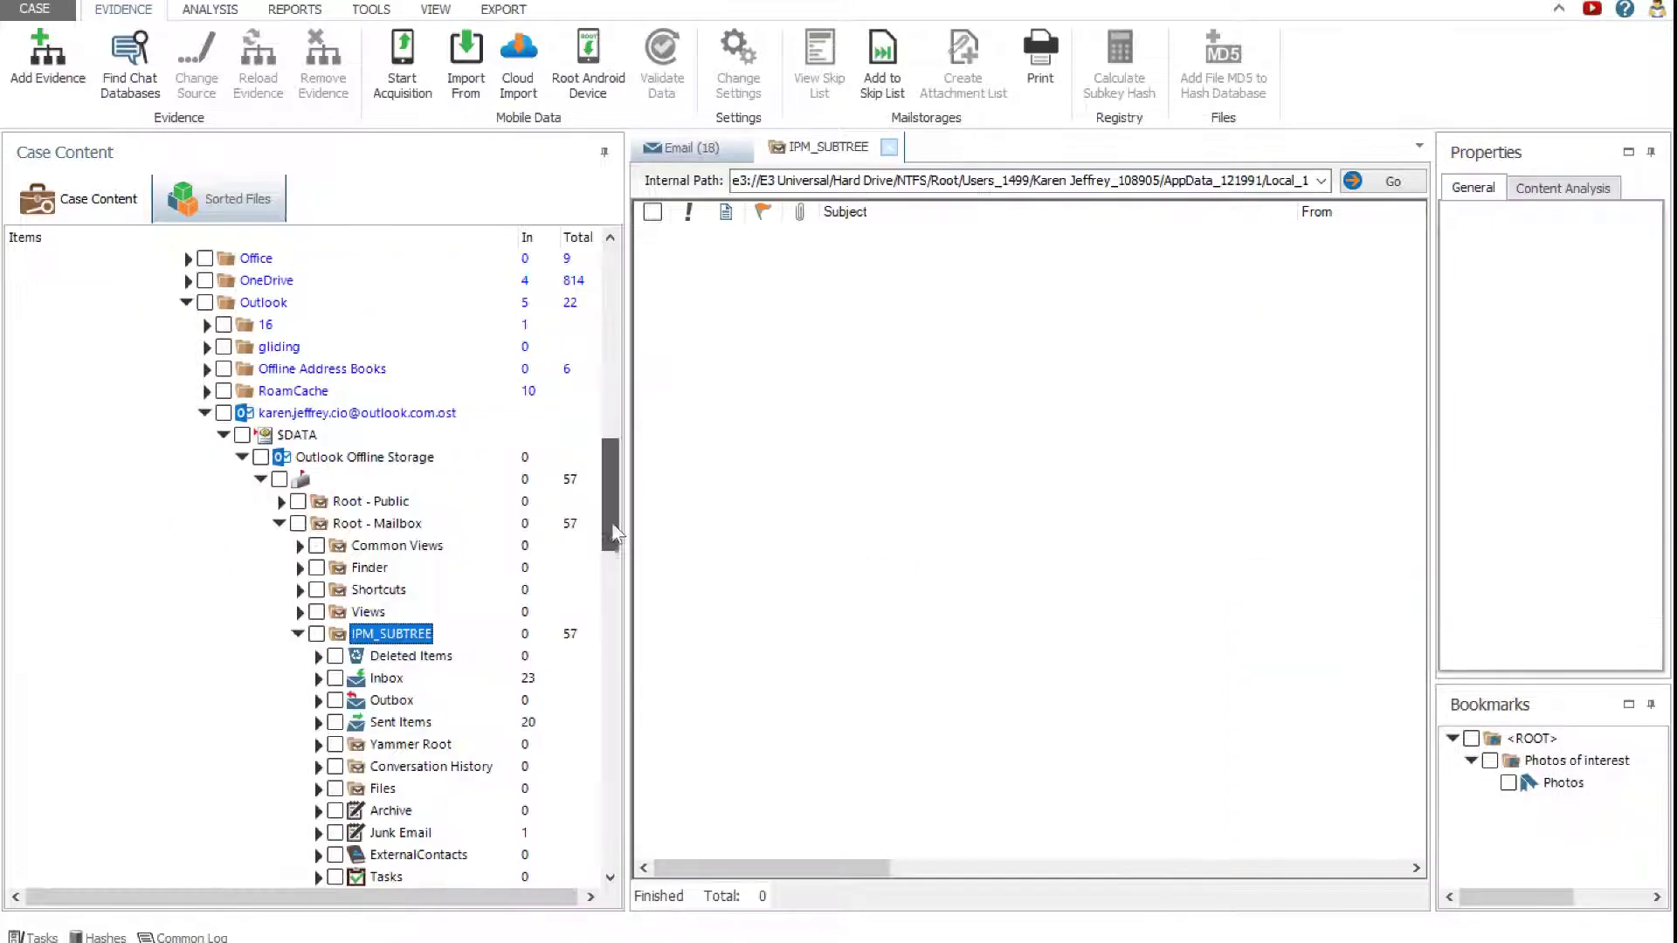
pyautogui.scroll(-2, 616, 545)
pyautogui.scroll(-2, 612, 546)
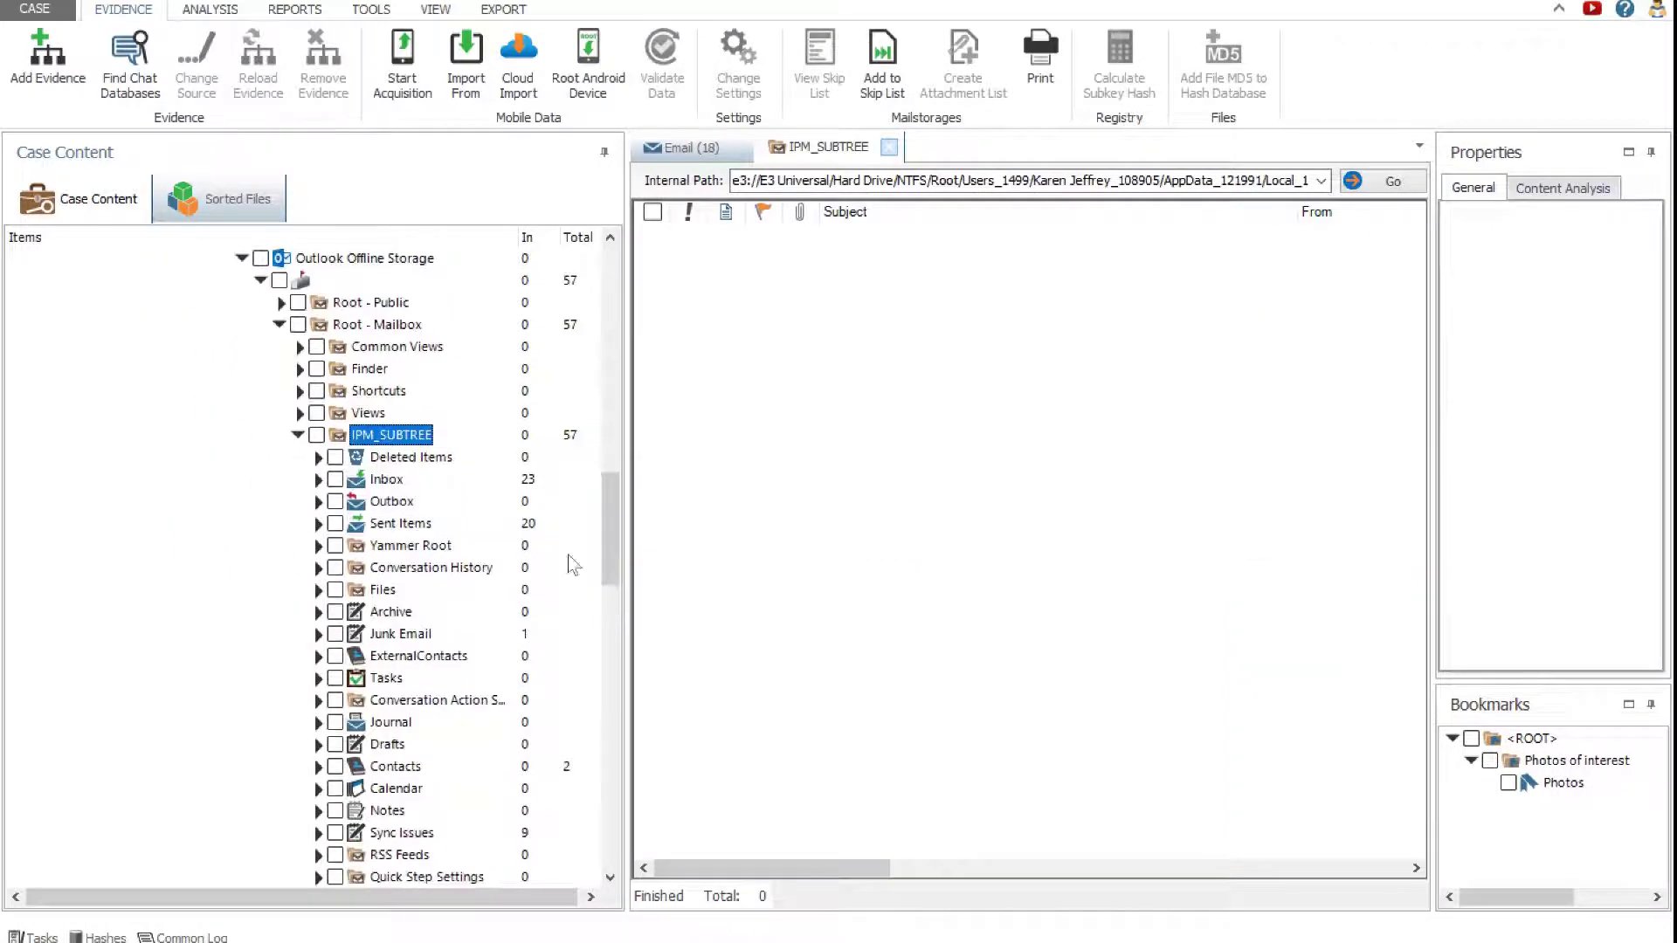
pyautogui.click(386, 481)
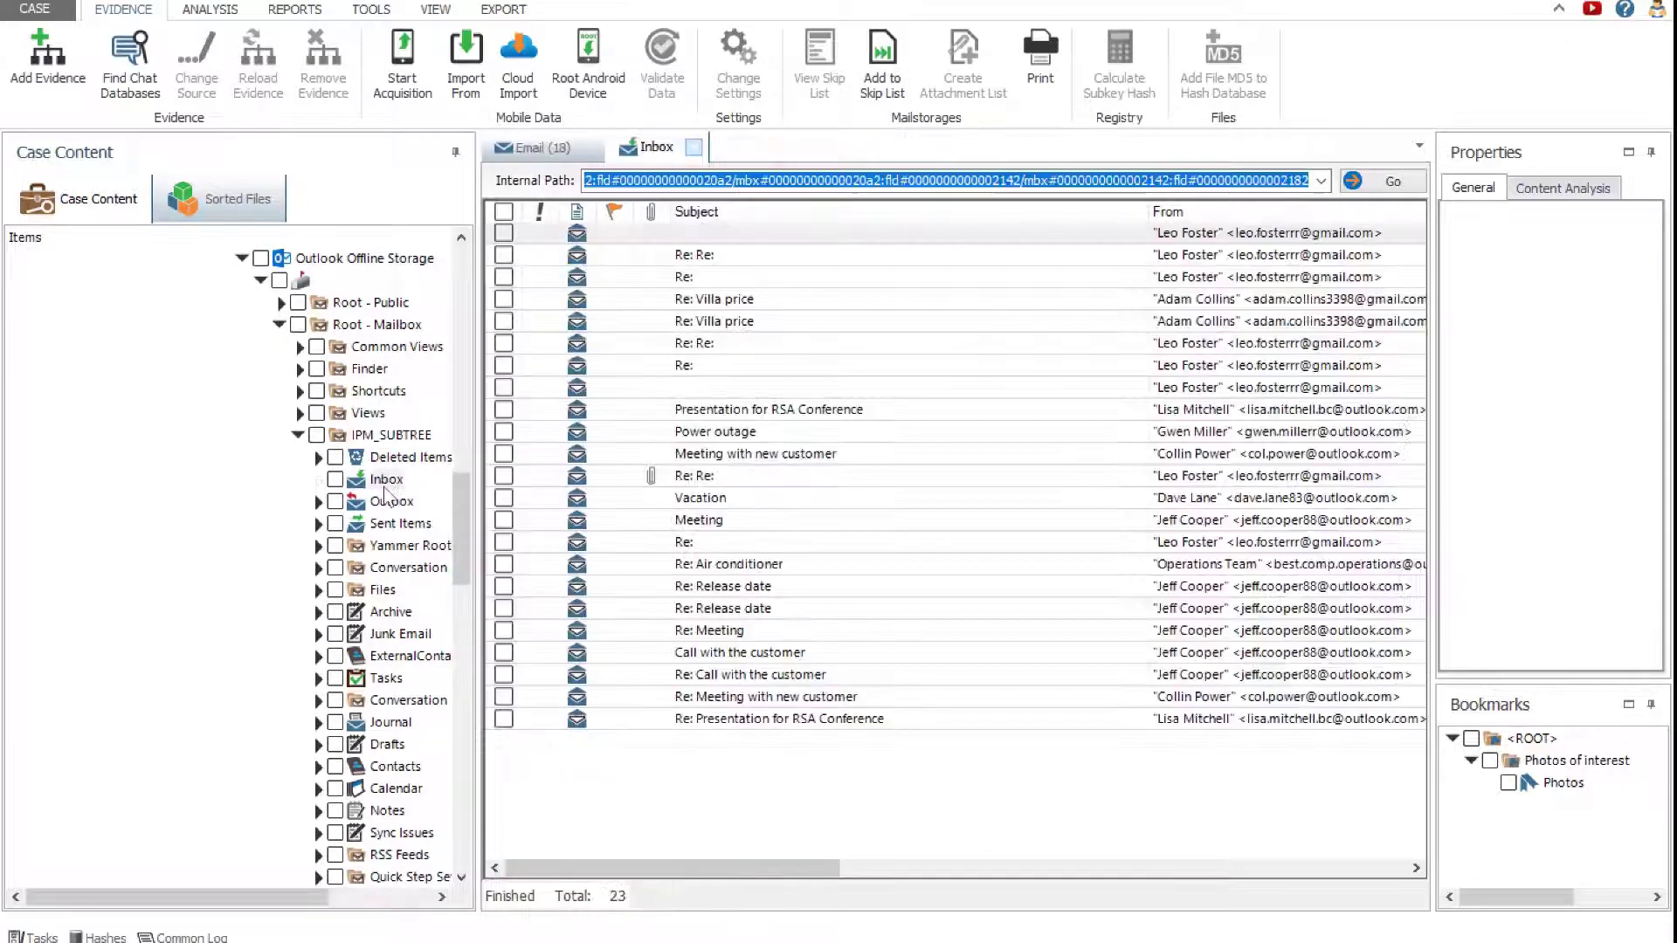
# Step: Open an Advanced Search on the Inbox, keeping Text search and Boolean search
pyautogui.rightClick(385, 483)
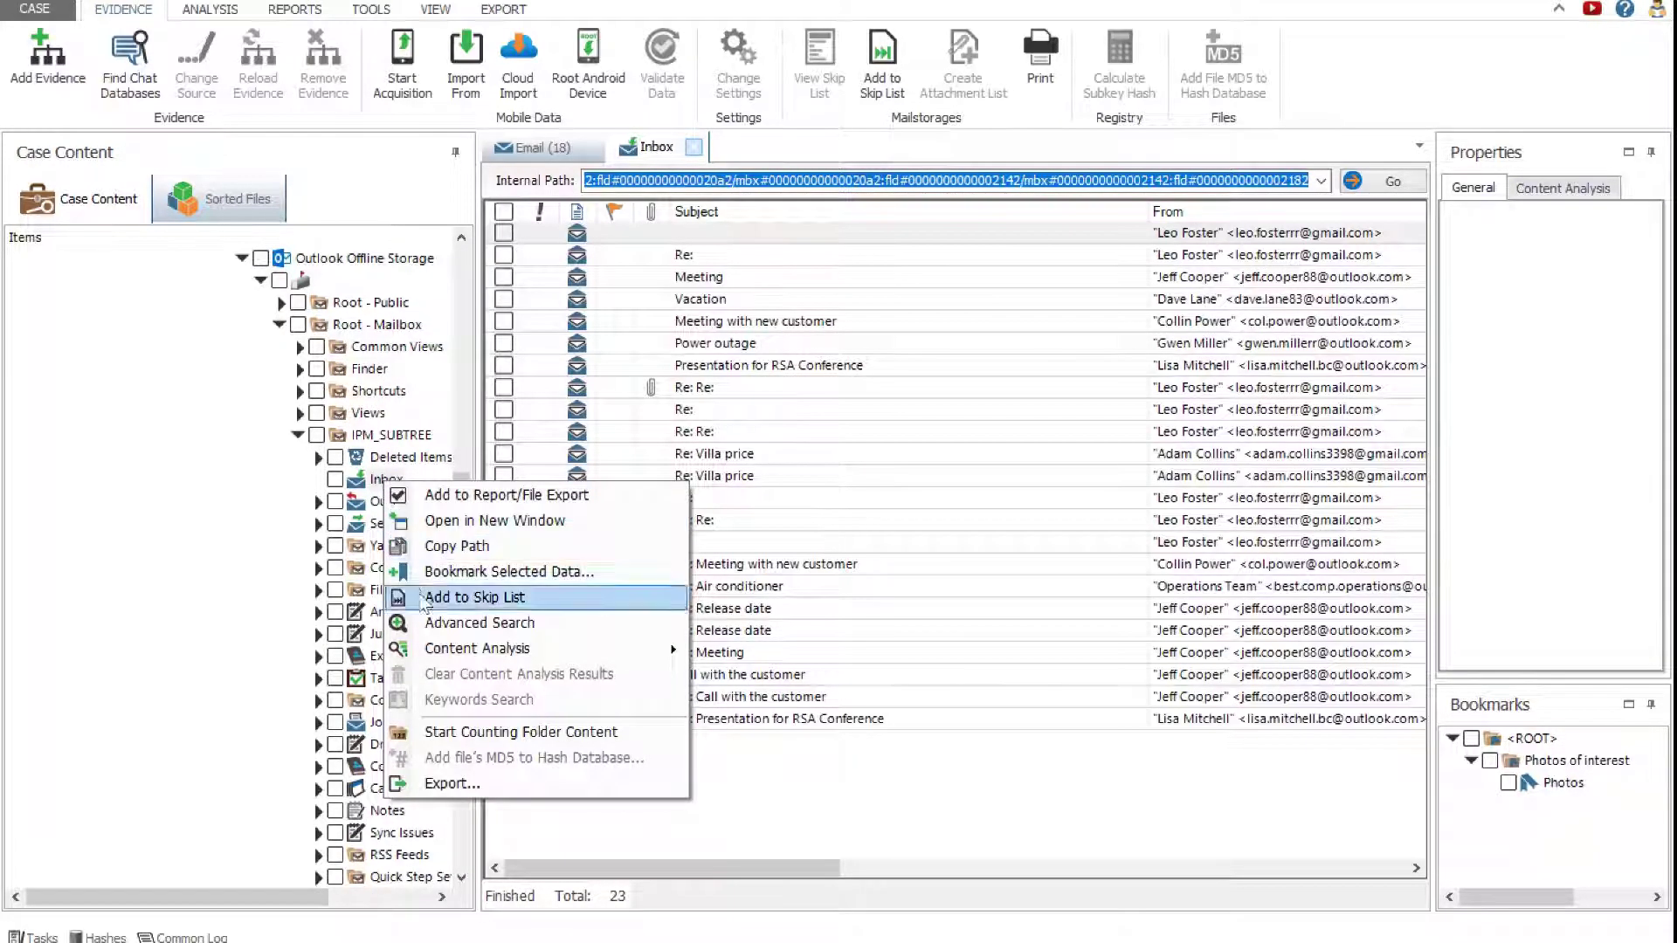
pyautogui.click(410, 623)
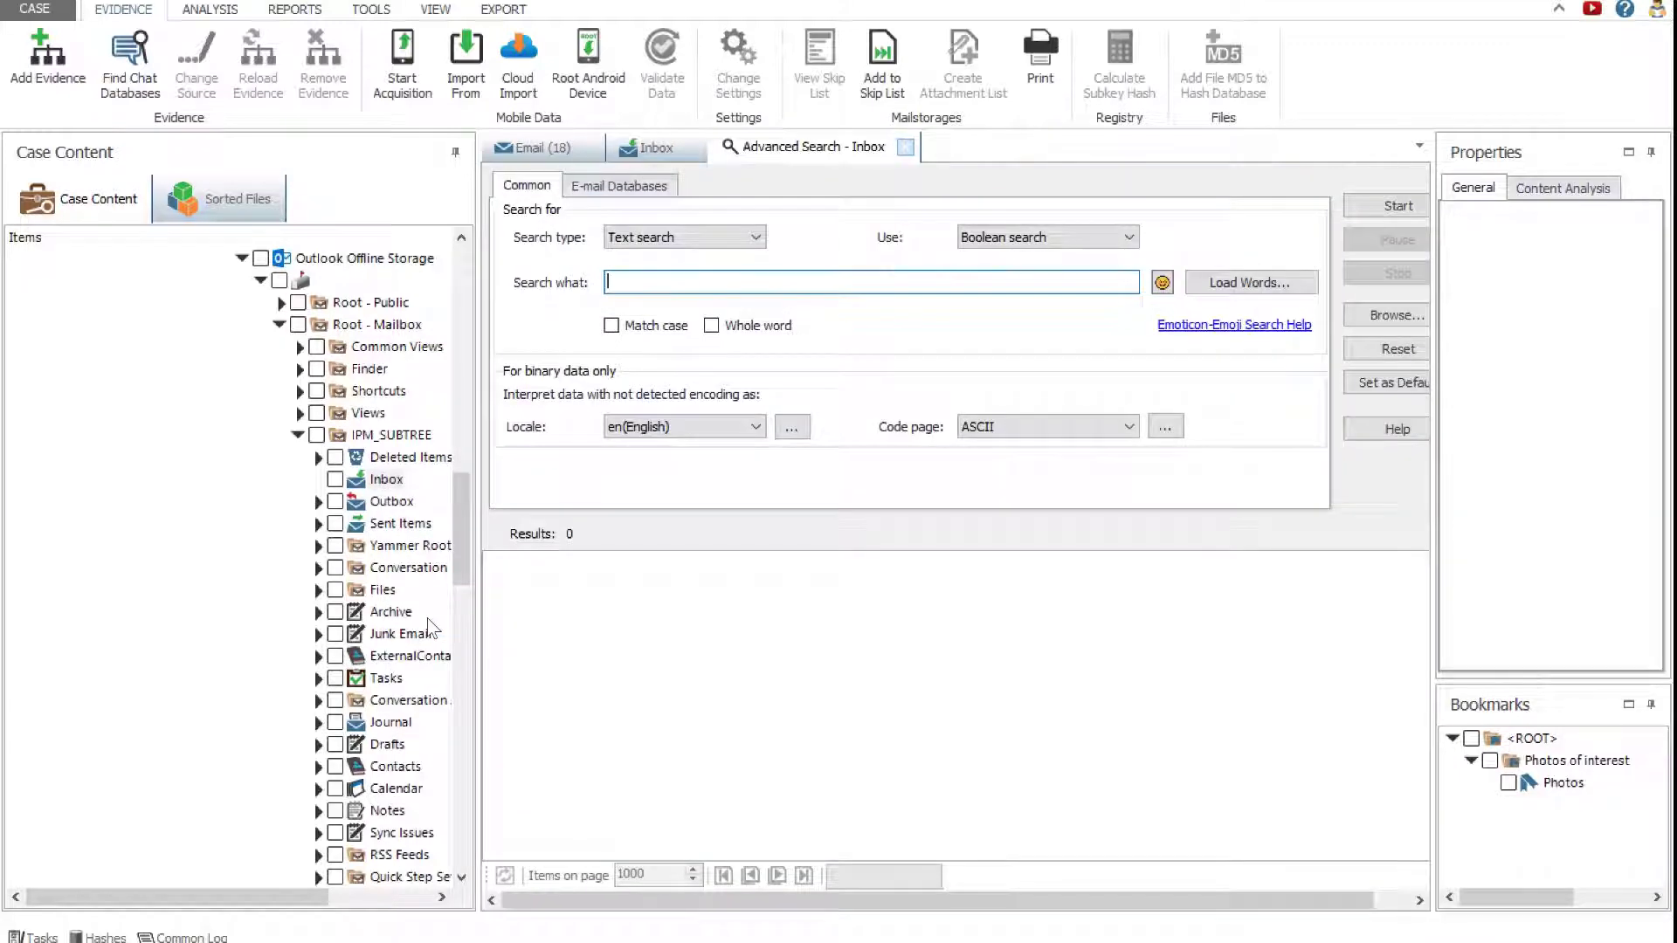
pyautogui.click(757, 238)
pyautogui.click(756, 239)
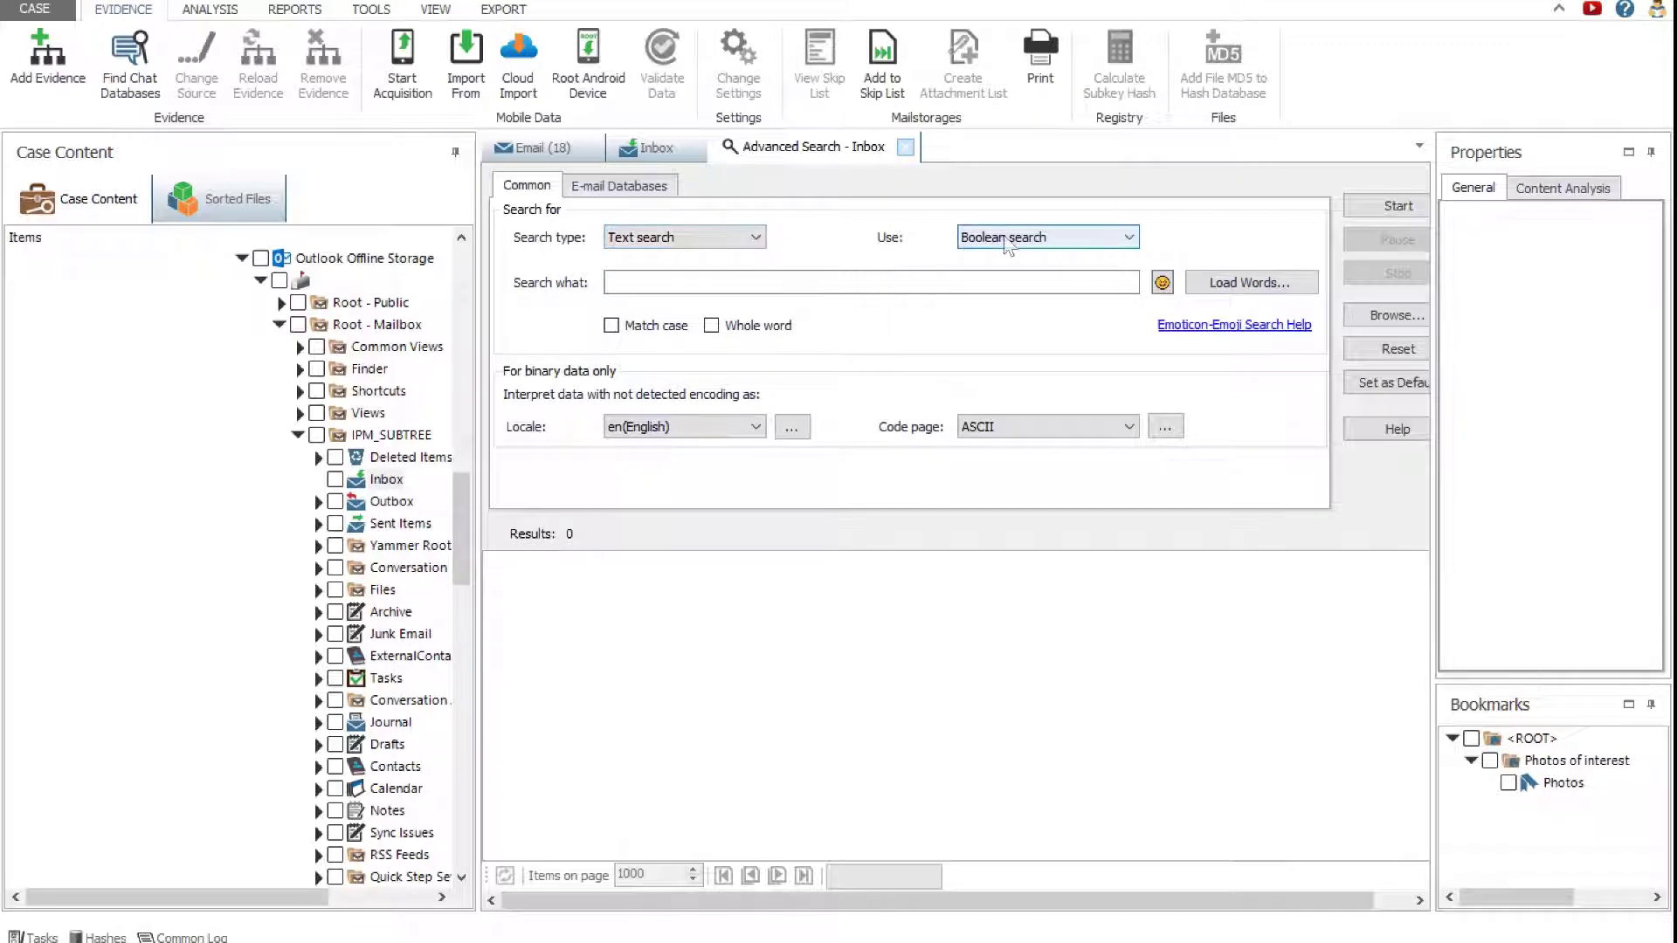
pyautogui.click(1128, 238)
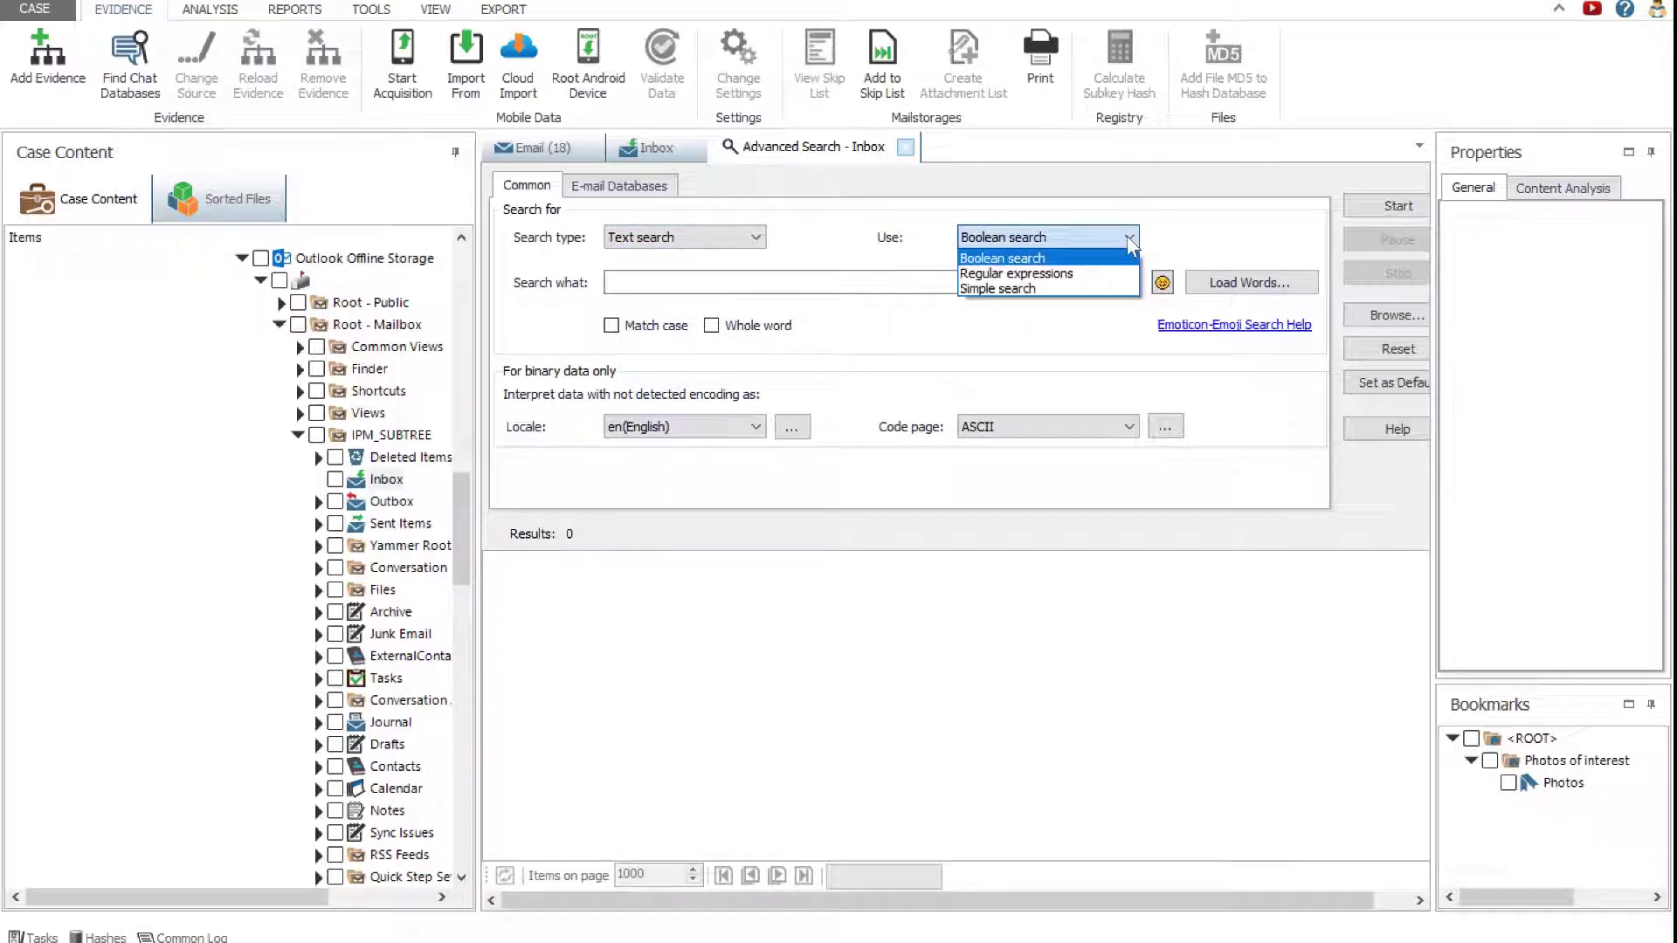
pyautogui.click(1127, 235)
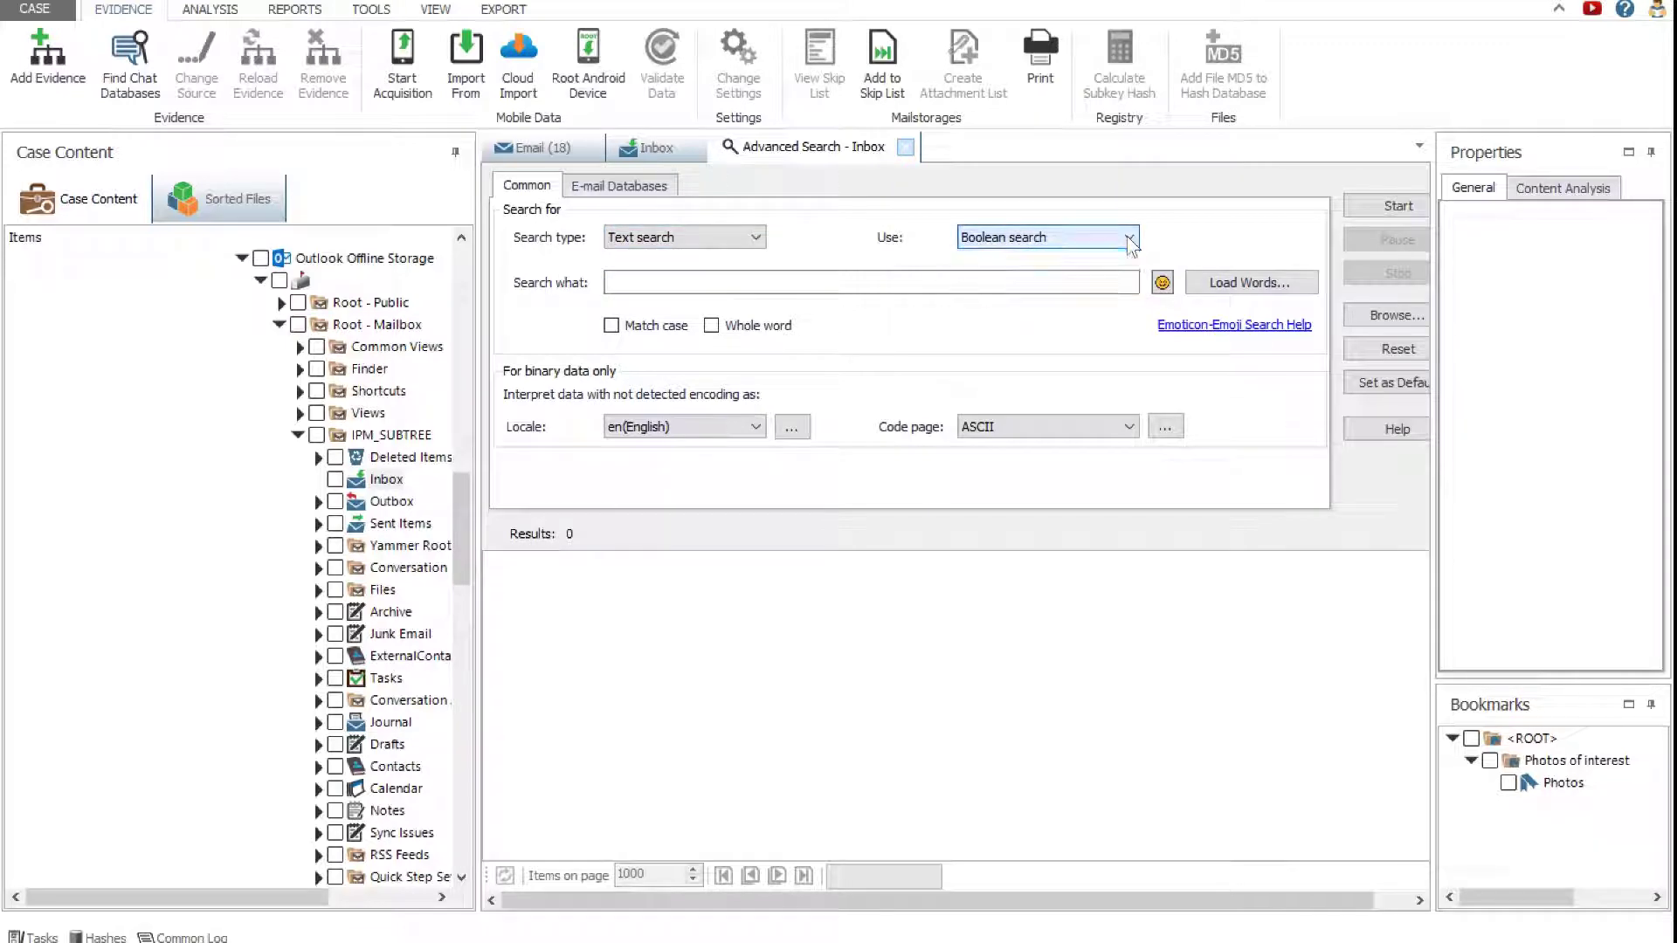
pyautogui.click(1163, 283)
pyautogui.click(1162, 282)
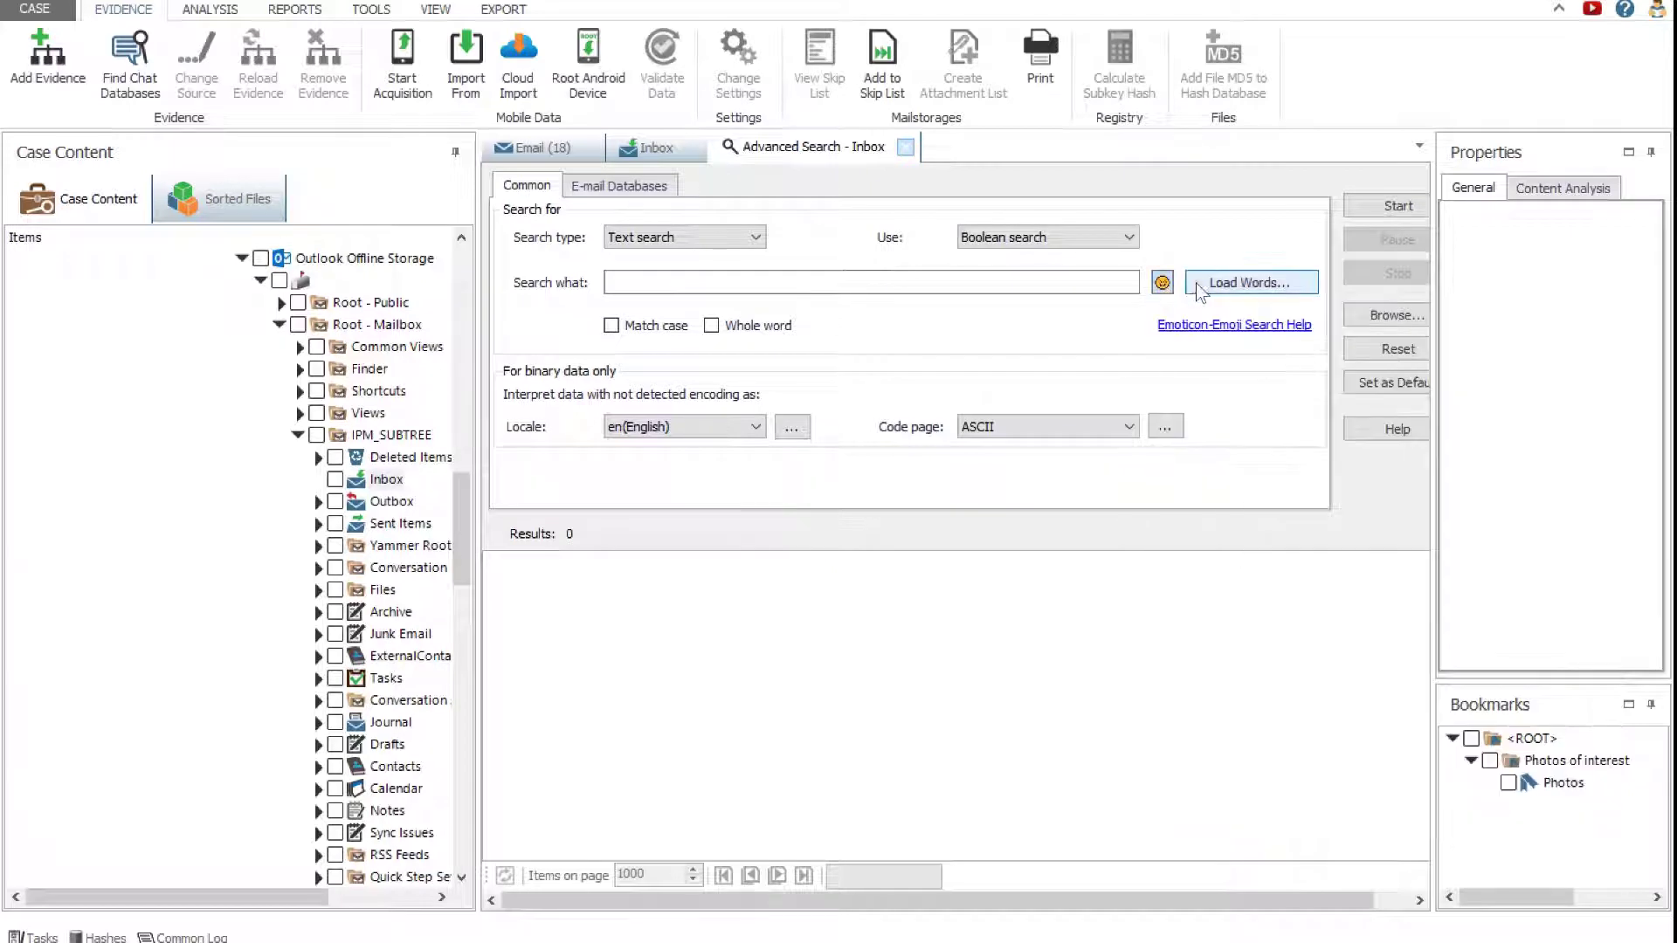
# Step: Skip loading a pre-defined word list and enter the query villa OR "Mar del Plata"
pyautogui.click(1195, 282)
pyautogui.click(629, 461)
pyautogui.click(992, 491)
pyautogui.click(994, 492)
pyautogui.click(1005, 549)
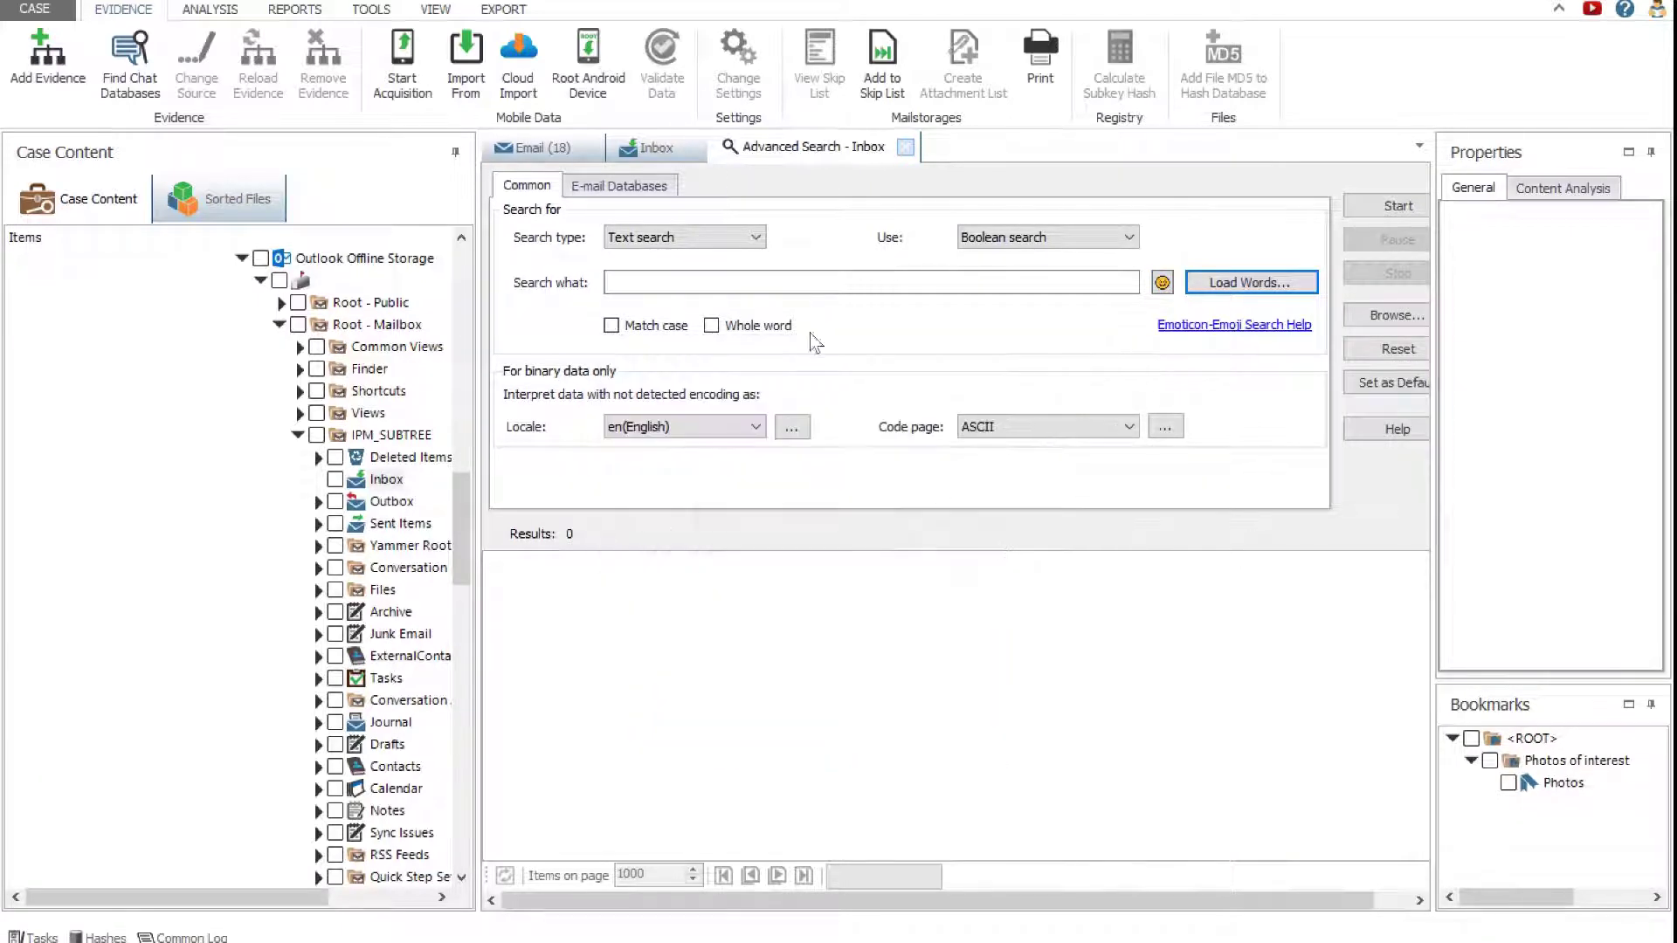
pyautogui.click(699, 282)
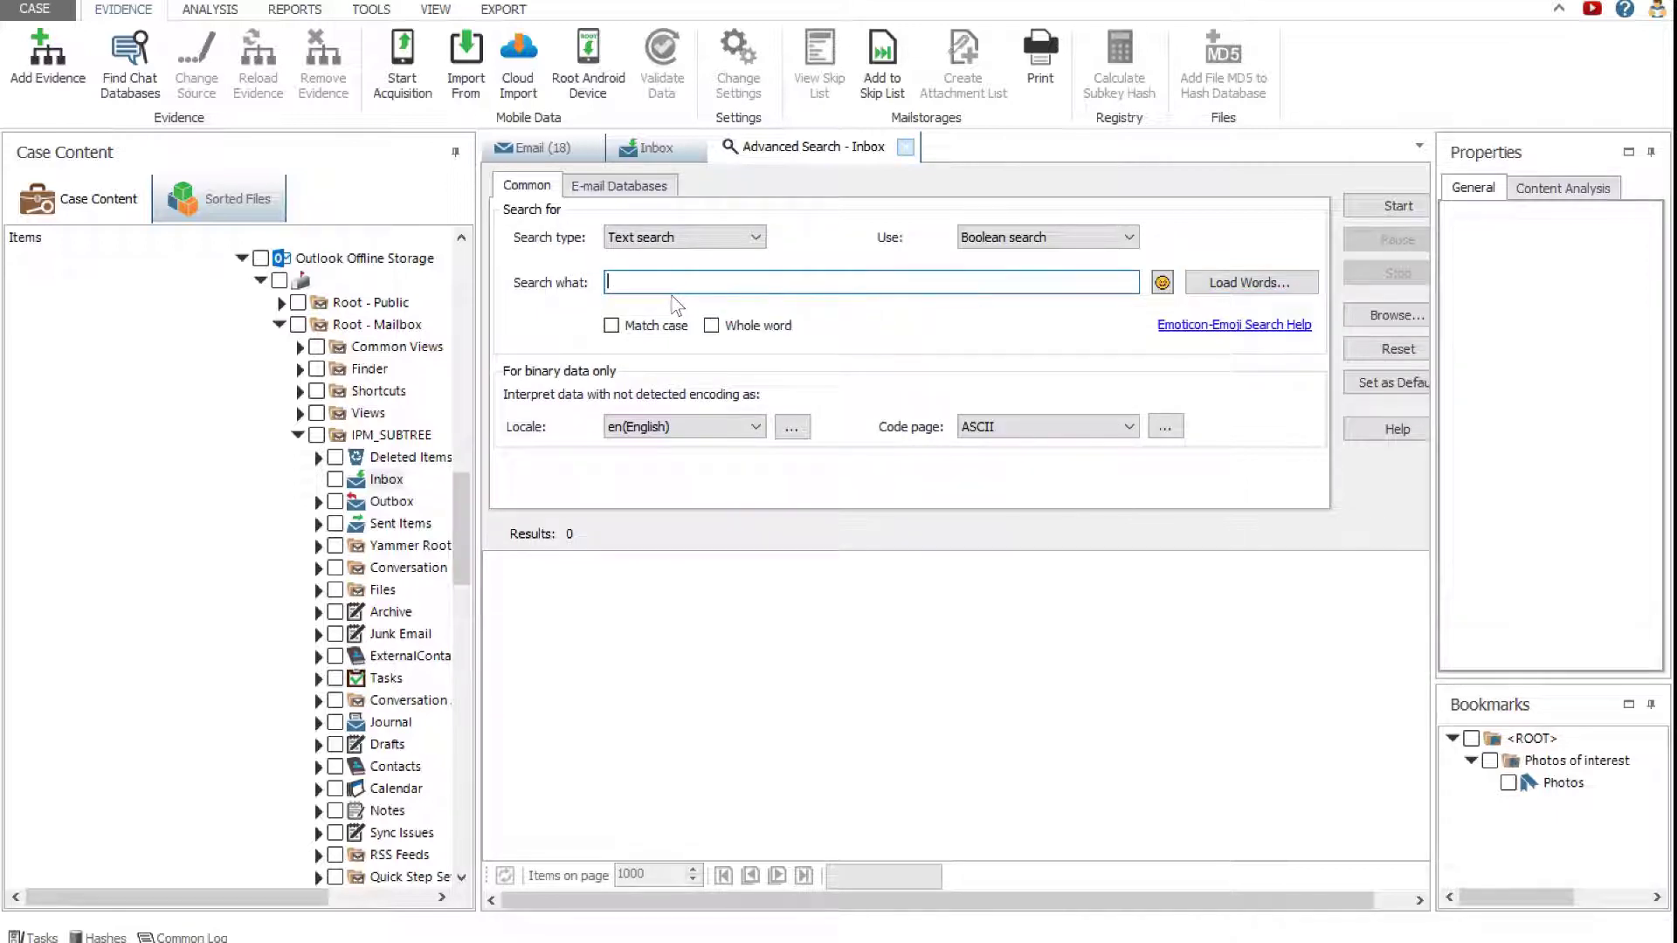
pyautogui.write('villa OR ')
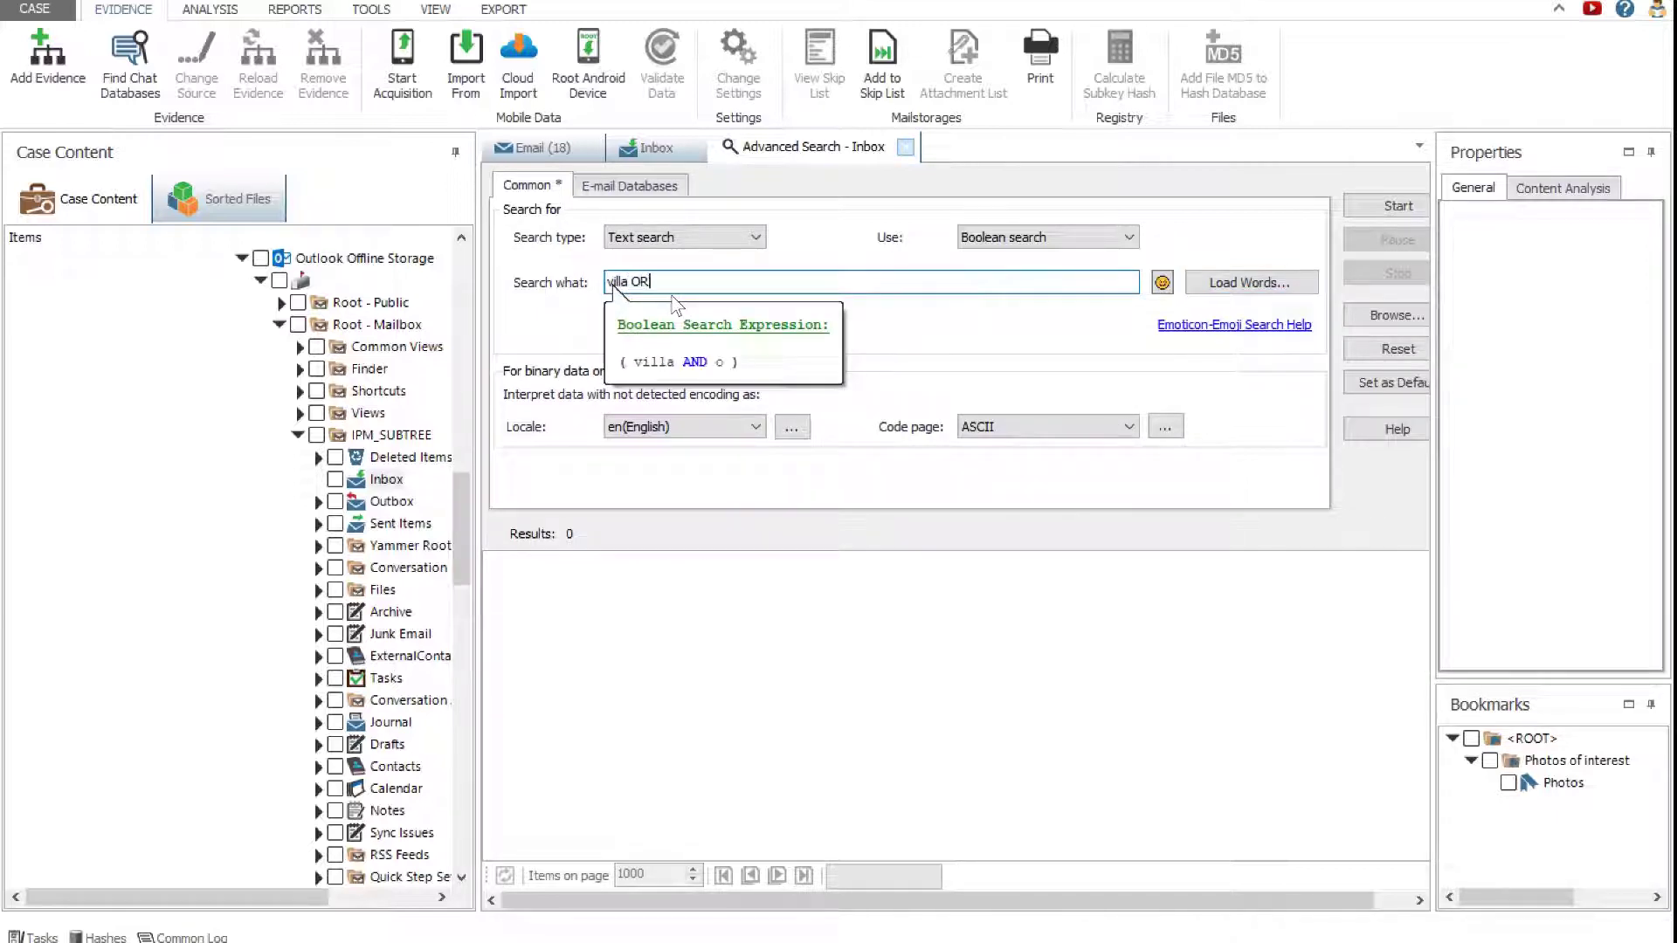
pyautogui.write('"Mar del Plata')
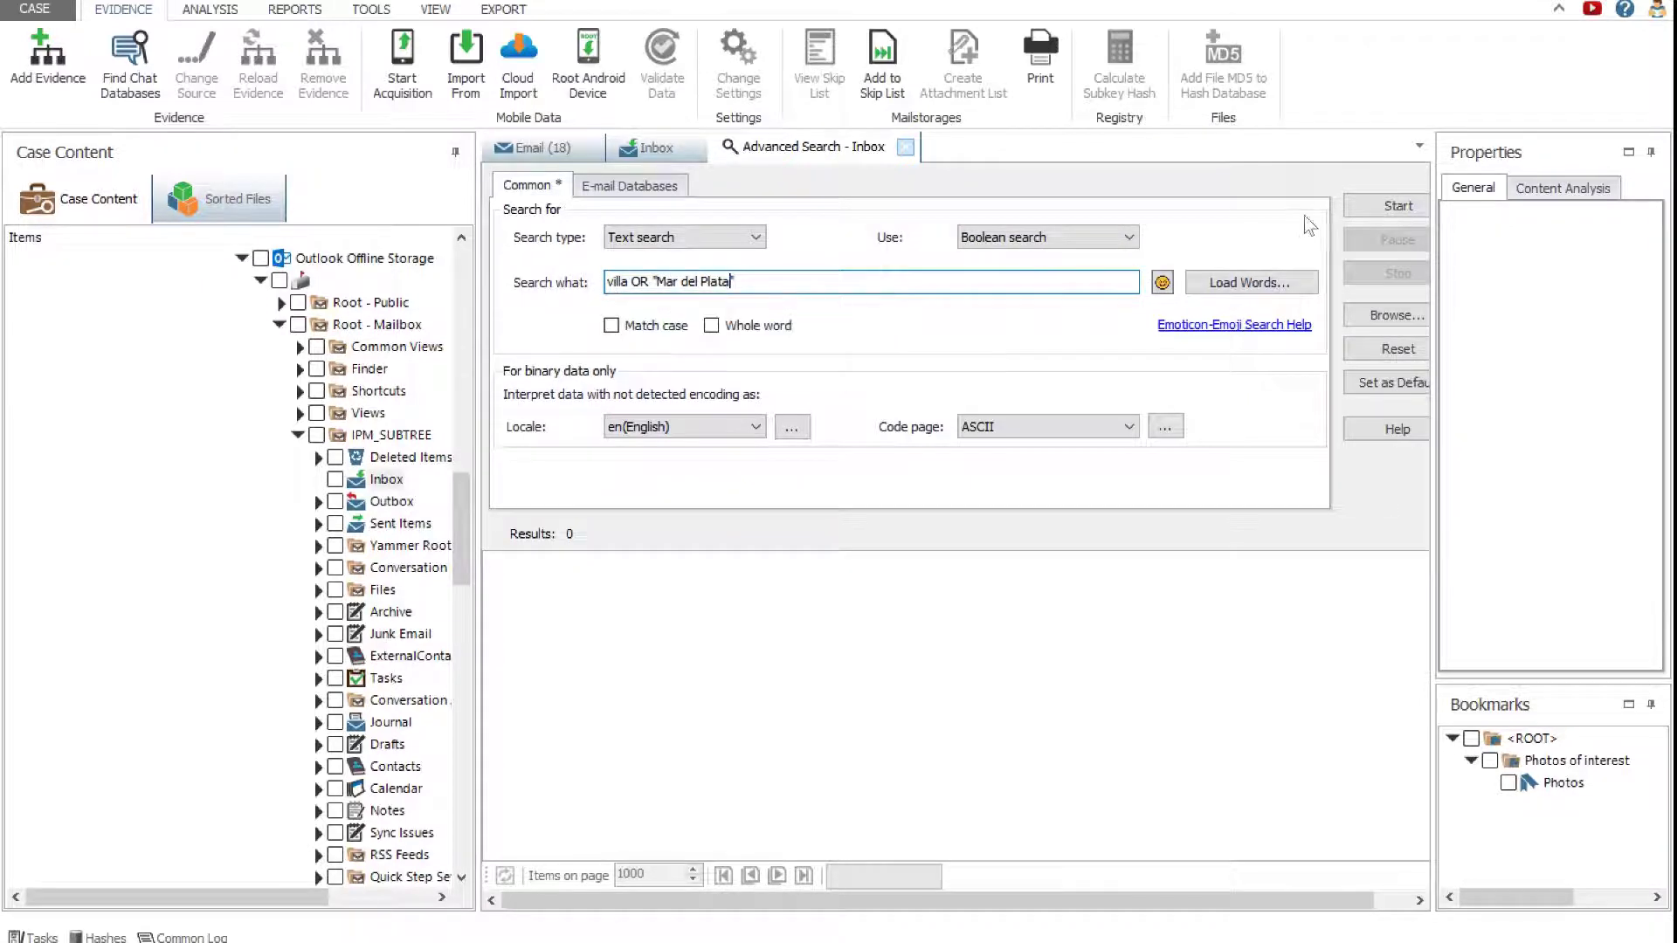
# Step: Run the search (11 hits in 7 places) and preview the first email's subject and body matches
pyautogui.click(1356, 207)
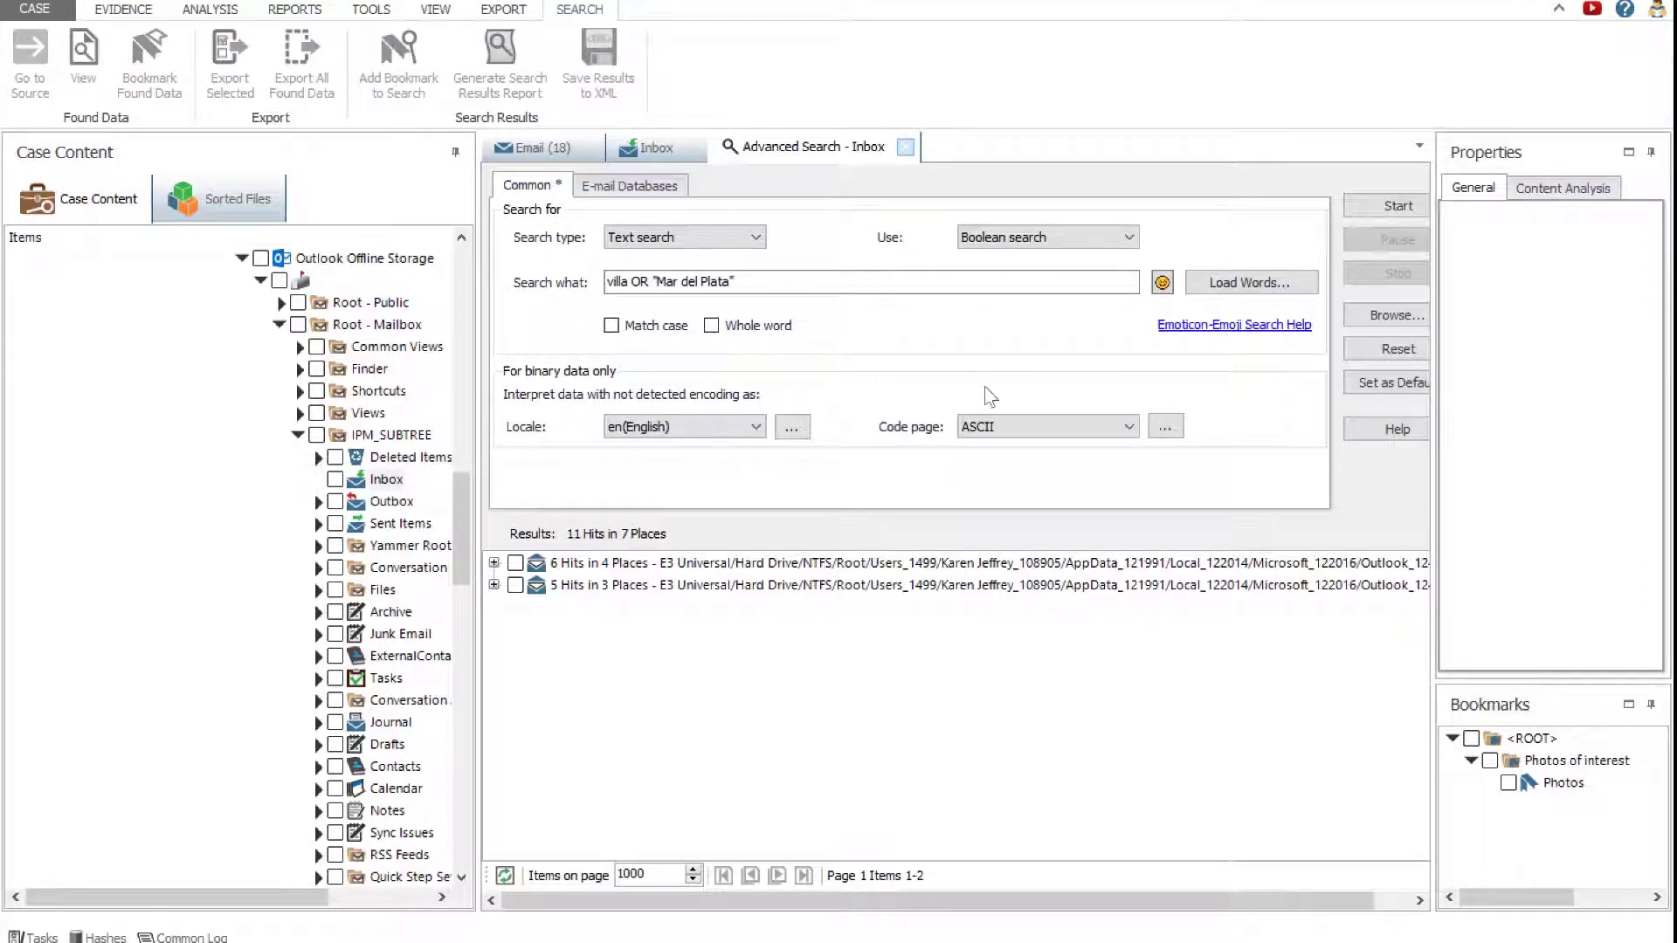
pyautogui.click(494, 564)
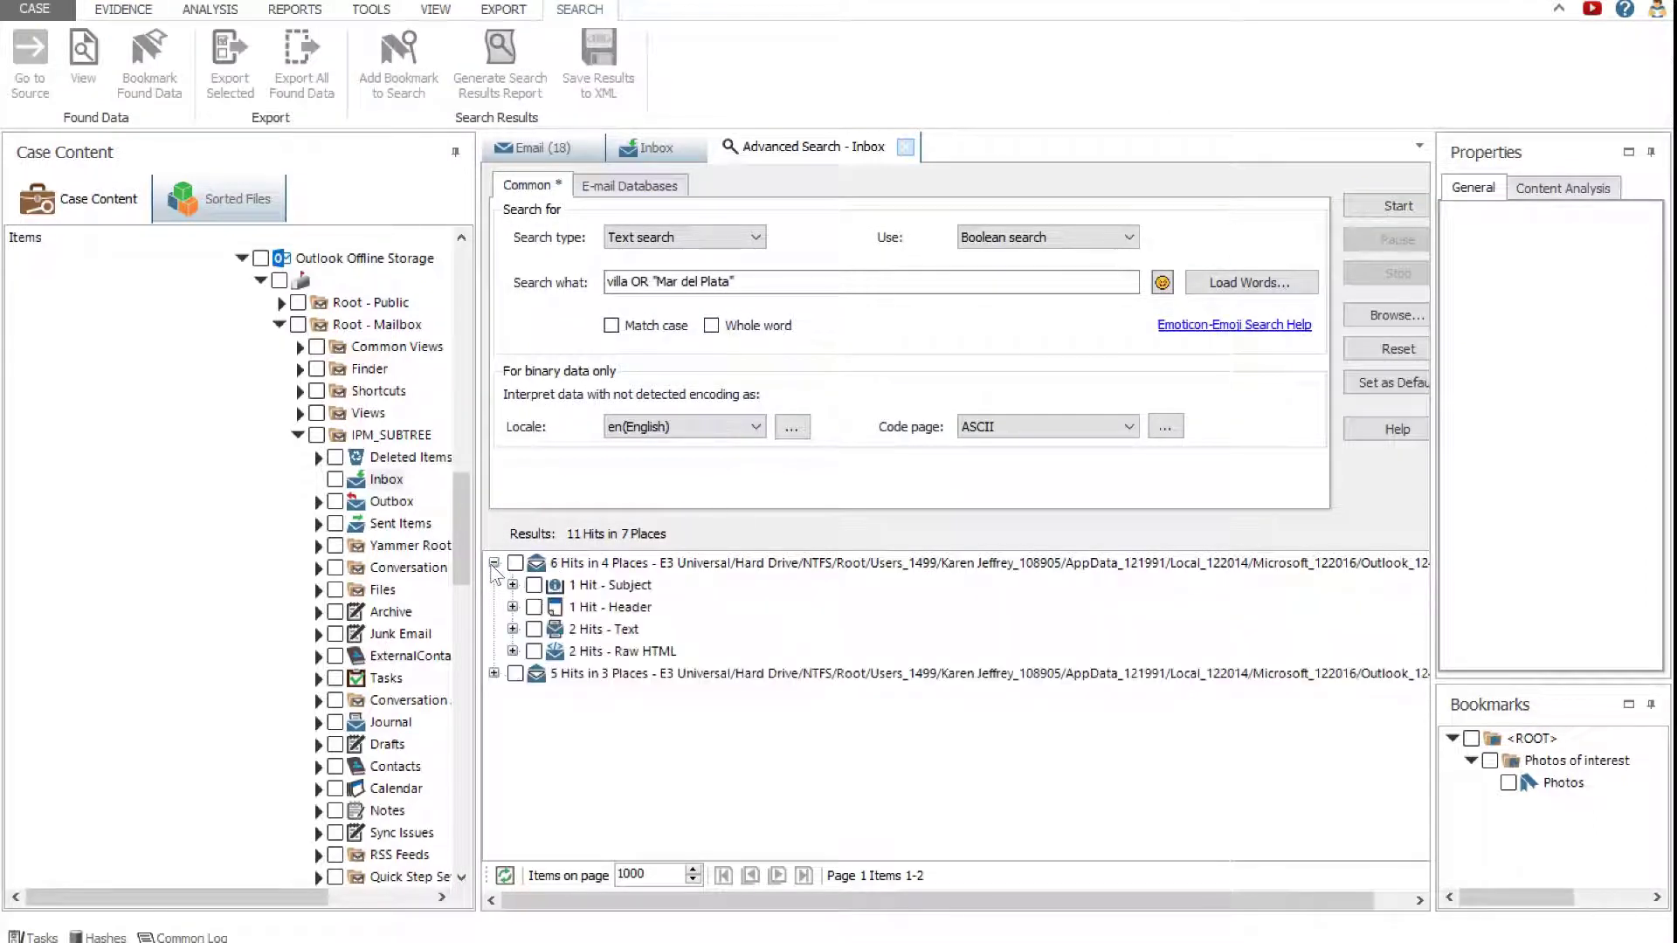
pyautogui.click(513, 585)
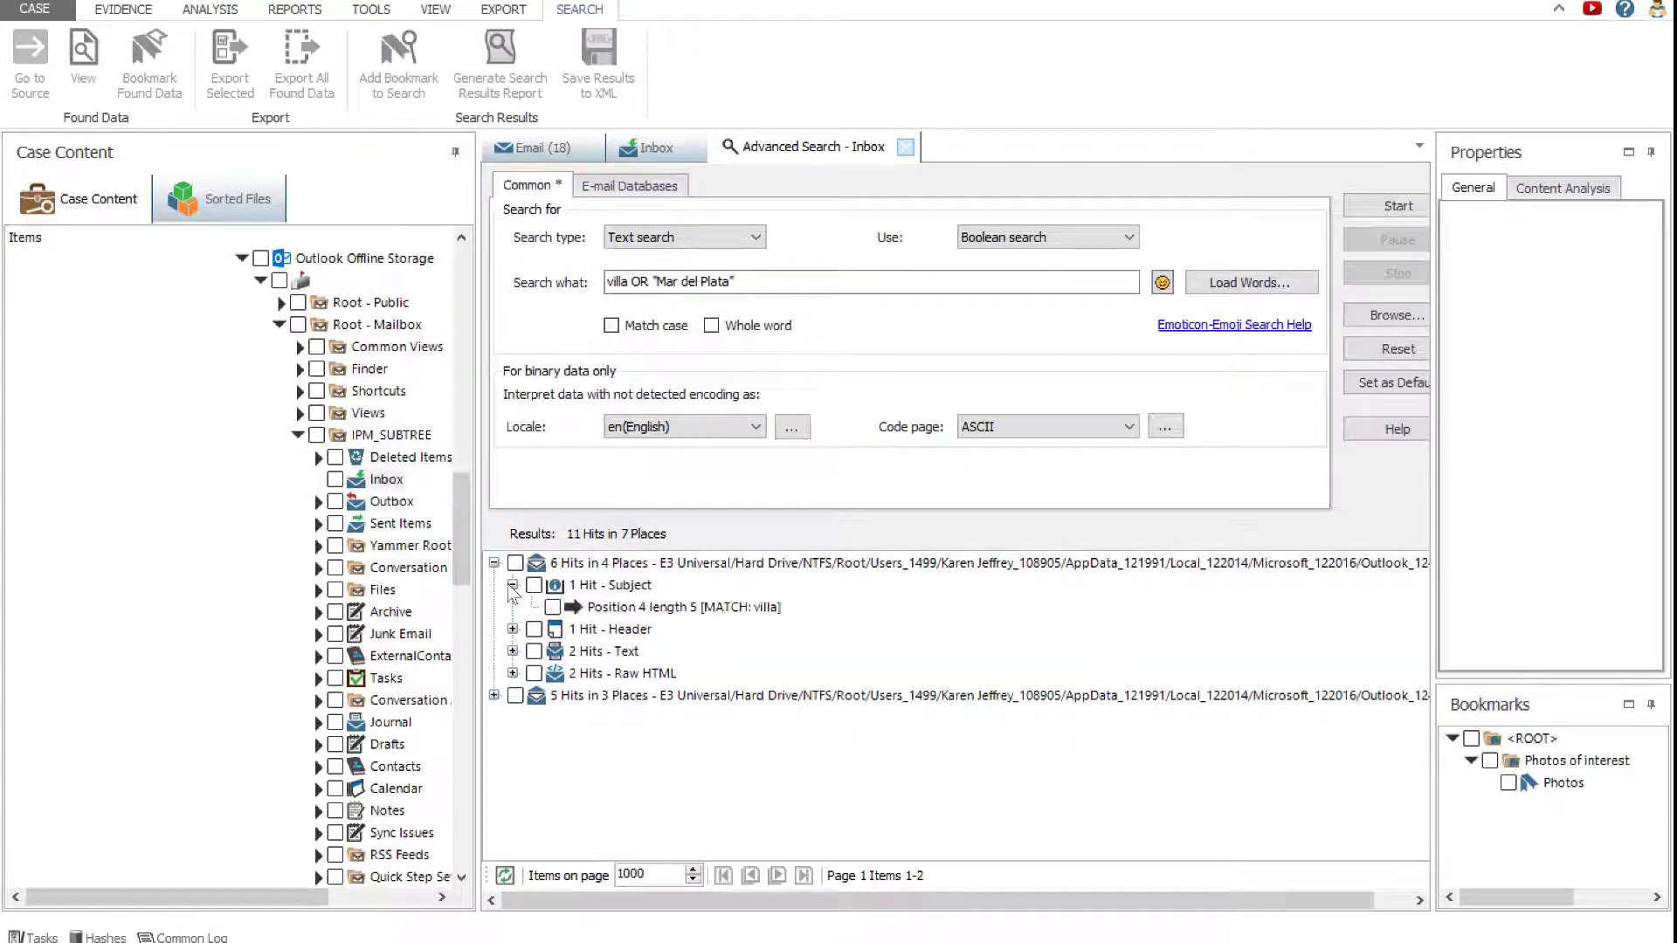
pyautogui.click(513, 652)
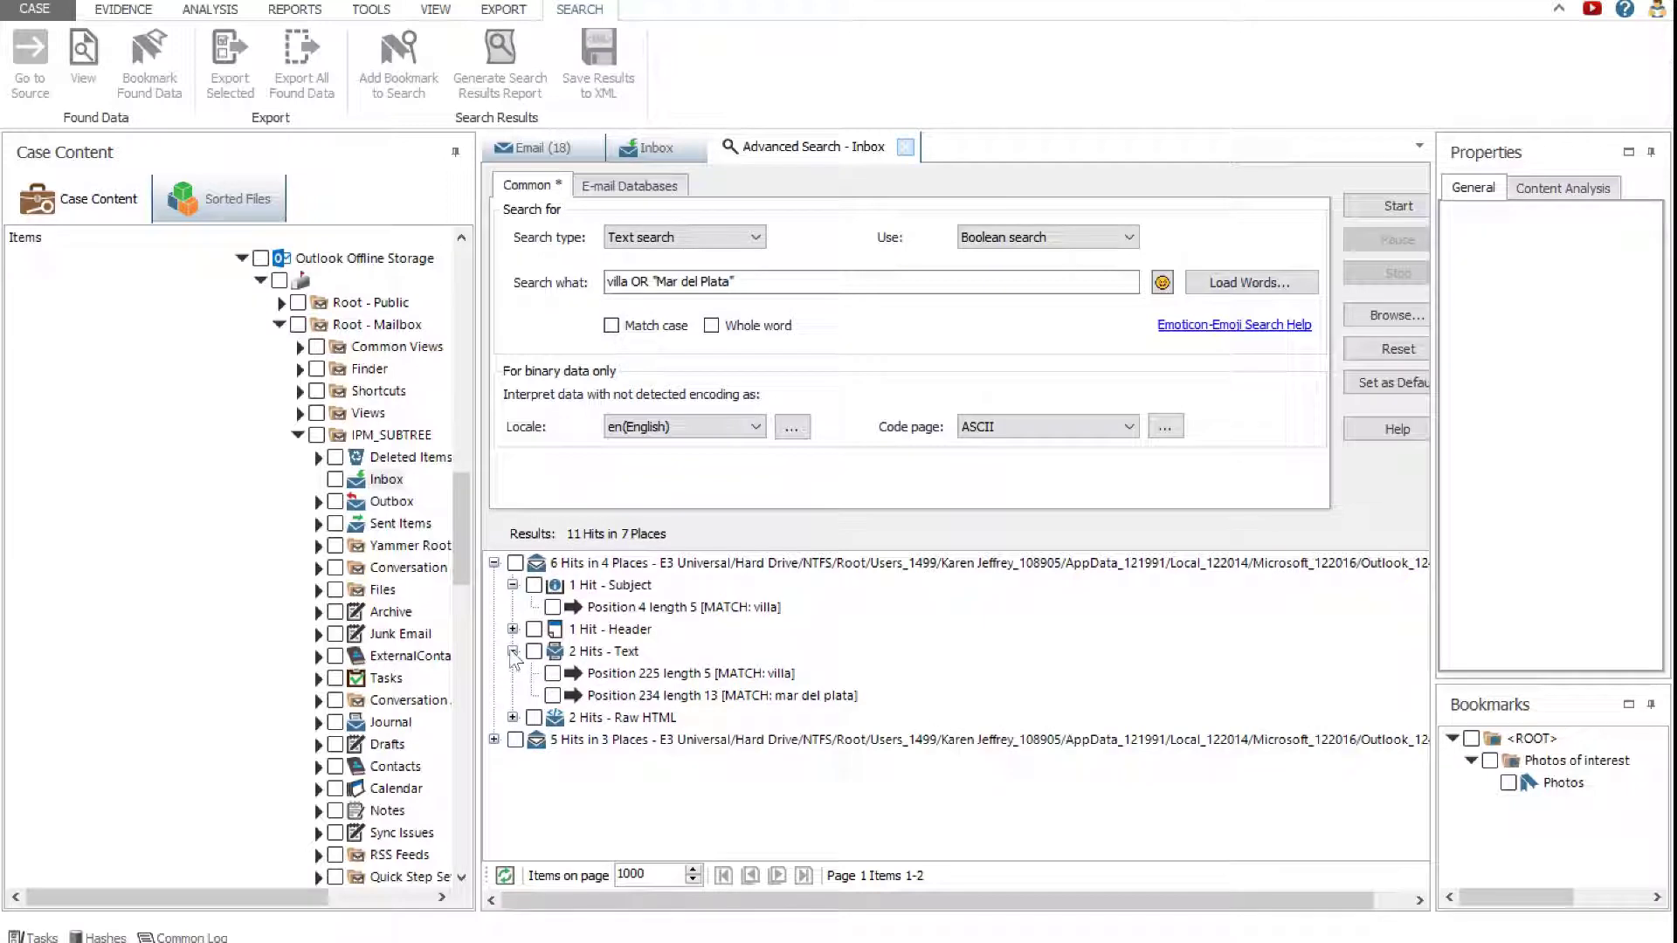
pyautogui.click(628, 676)
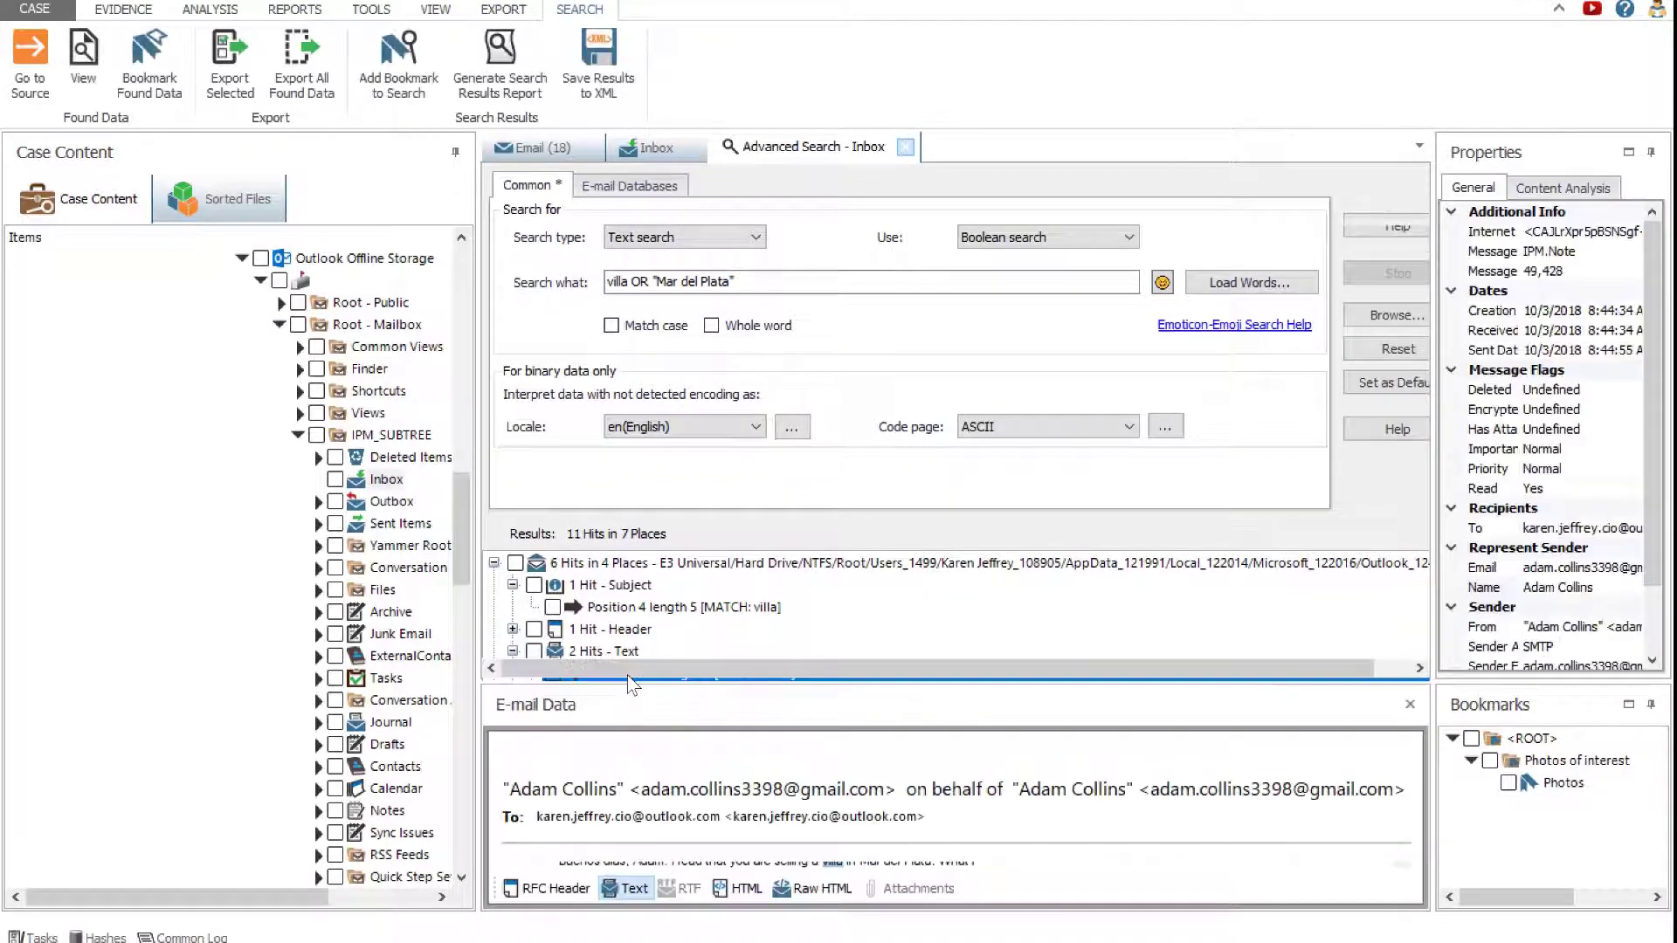
pyautogui.moveTo(724, 693); pyautogui.dragTo(694, 475)
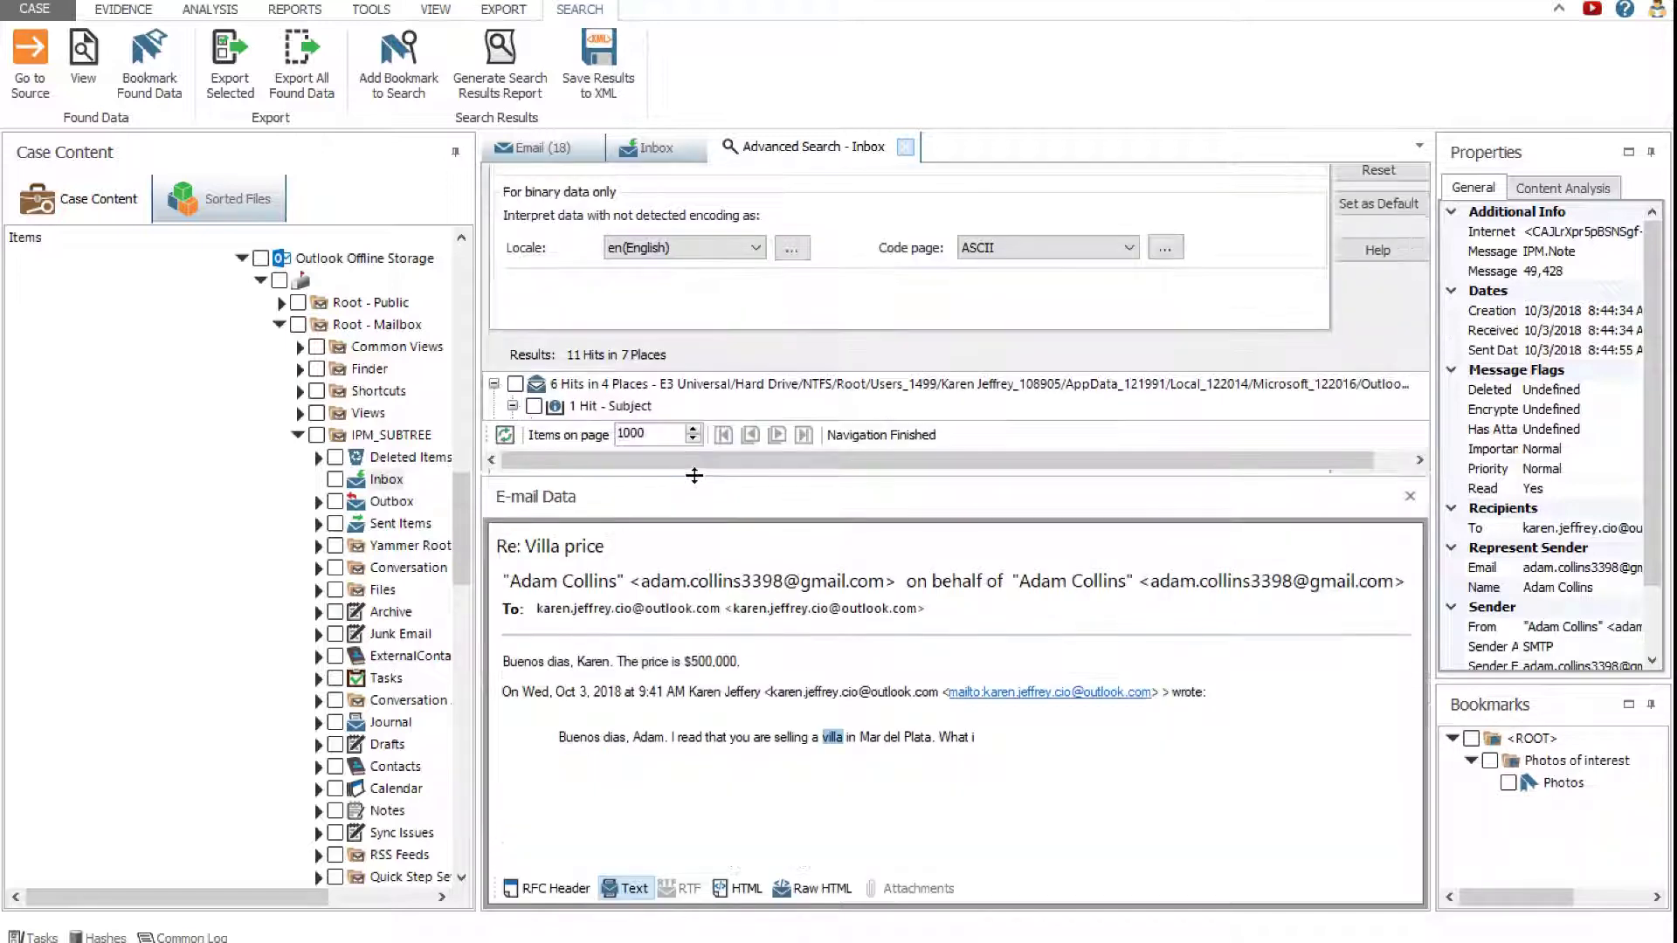
pyautogui.click(1409, 496)
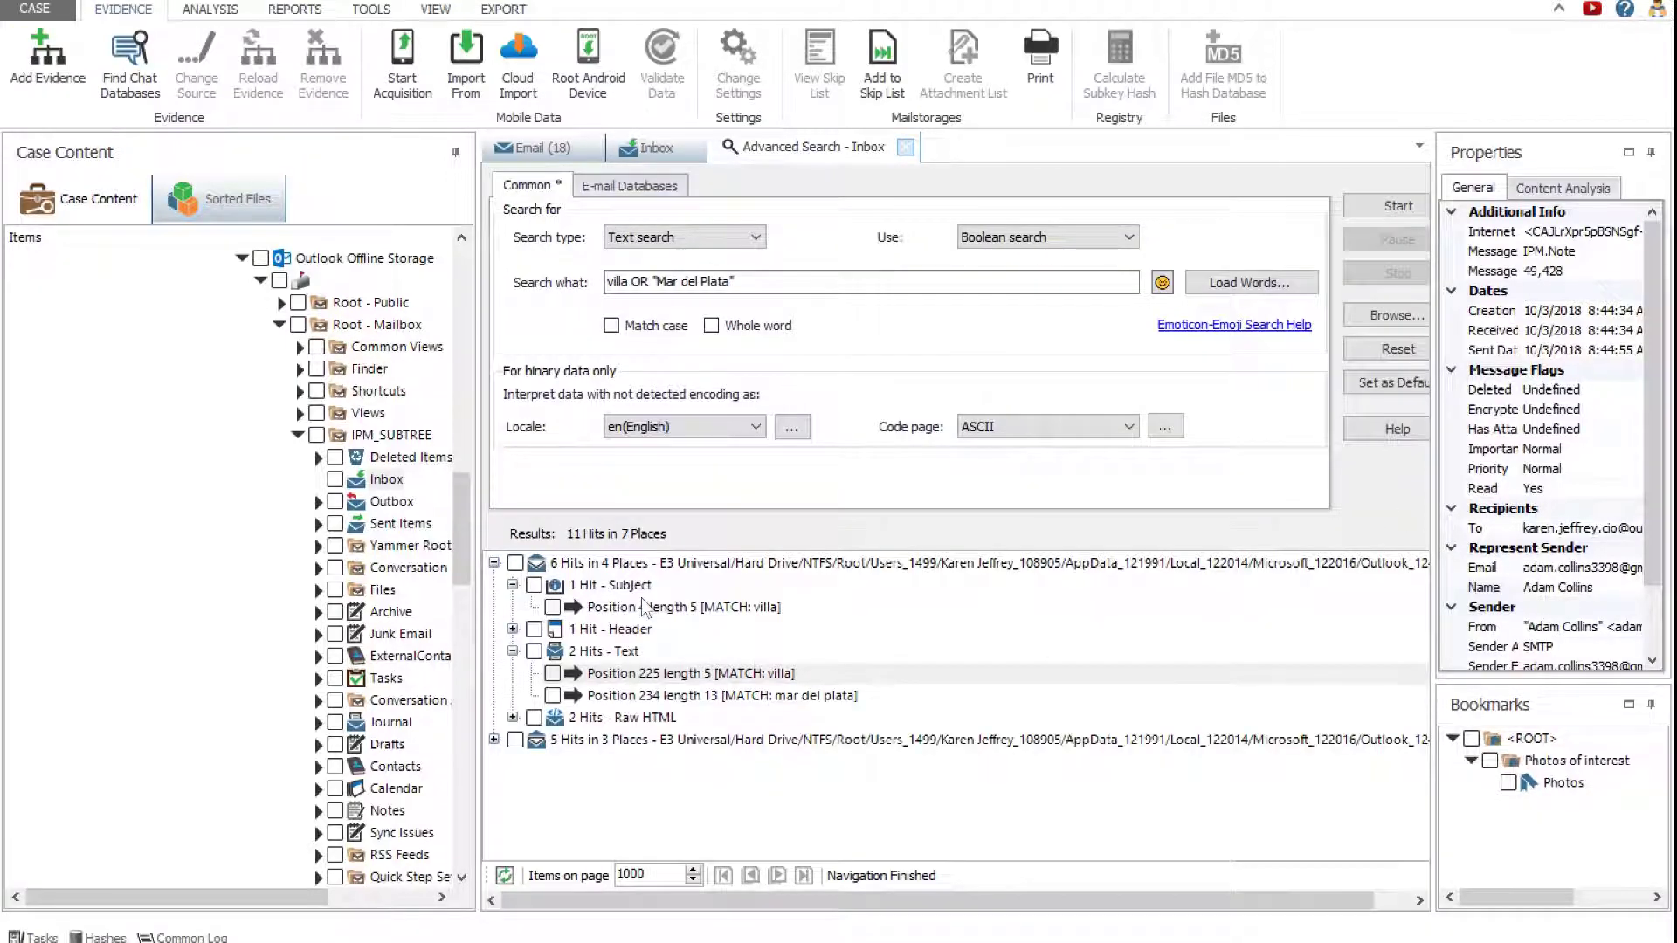
# Step: Add the first hit email's results to the report and tick the Chats category
pyautogui.rightClick(626, 566)
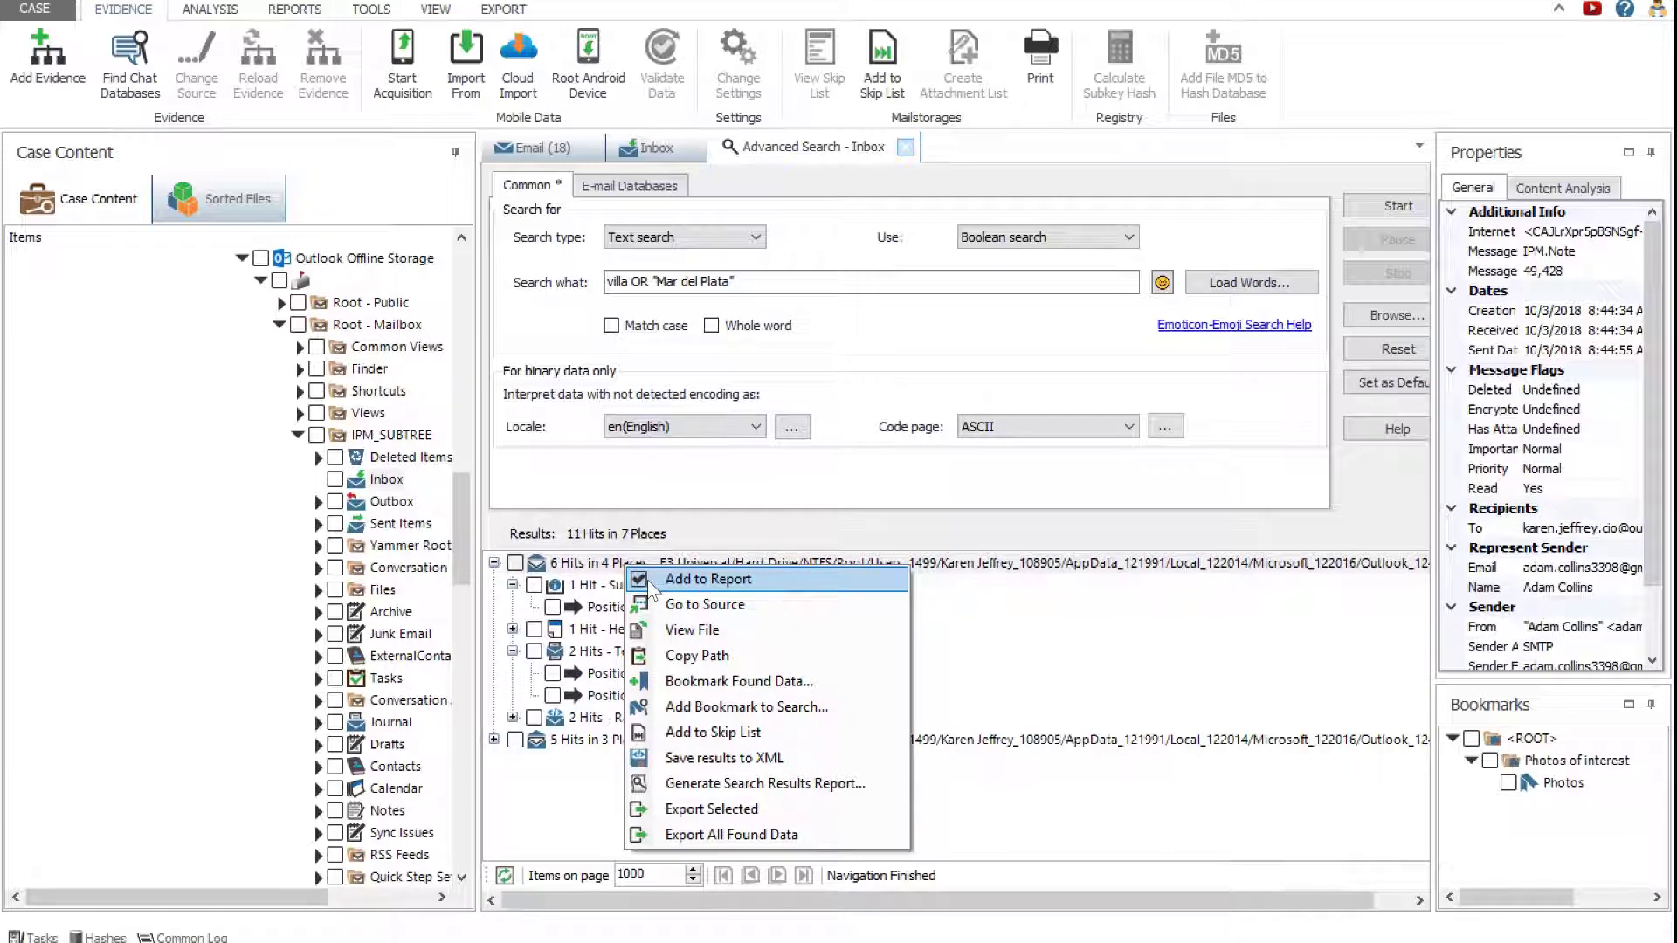
pyautogui.click(699, 579)
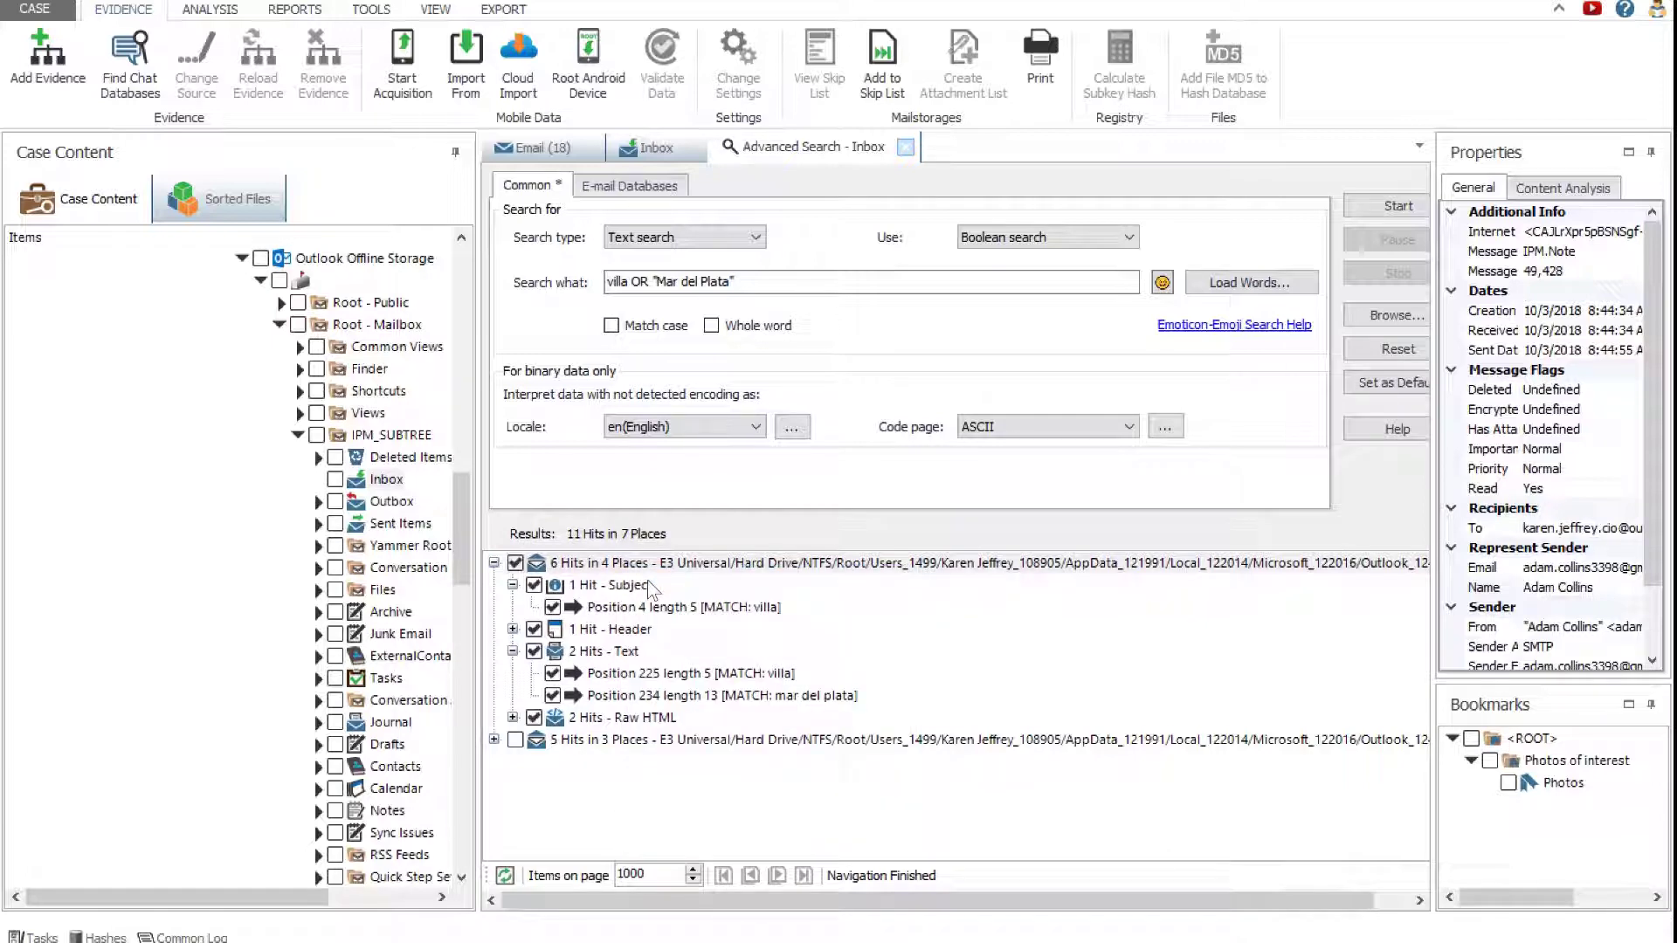
pyautogui.click(657, 564)
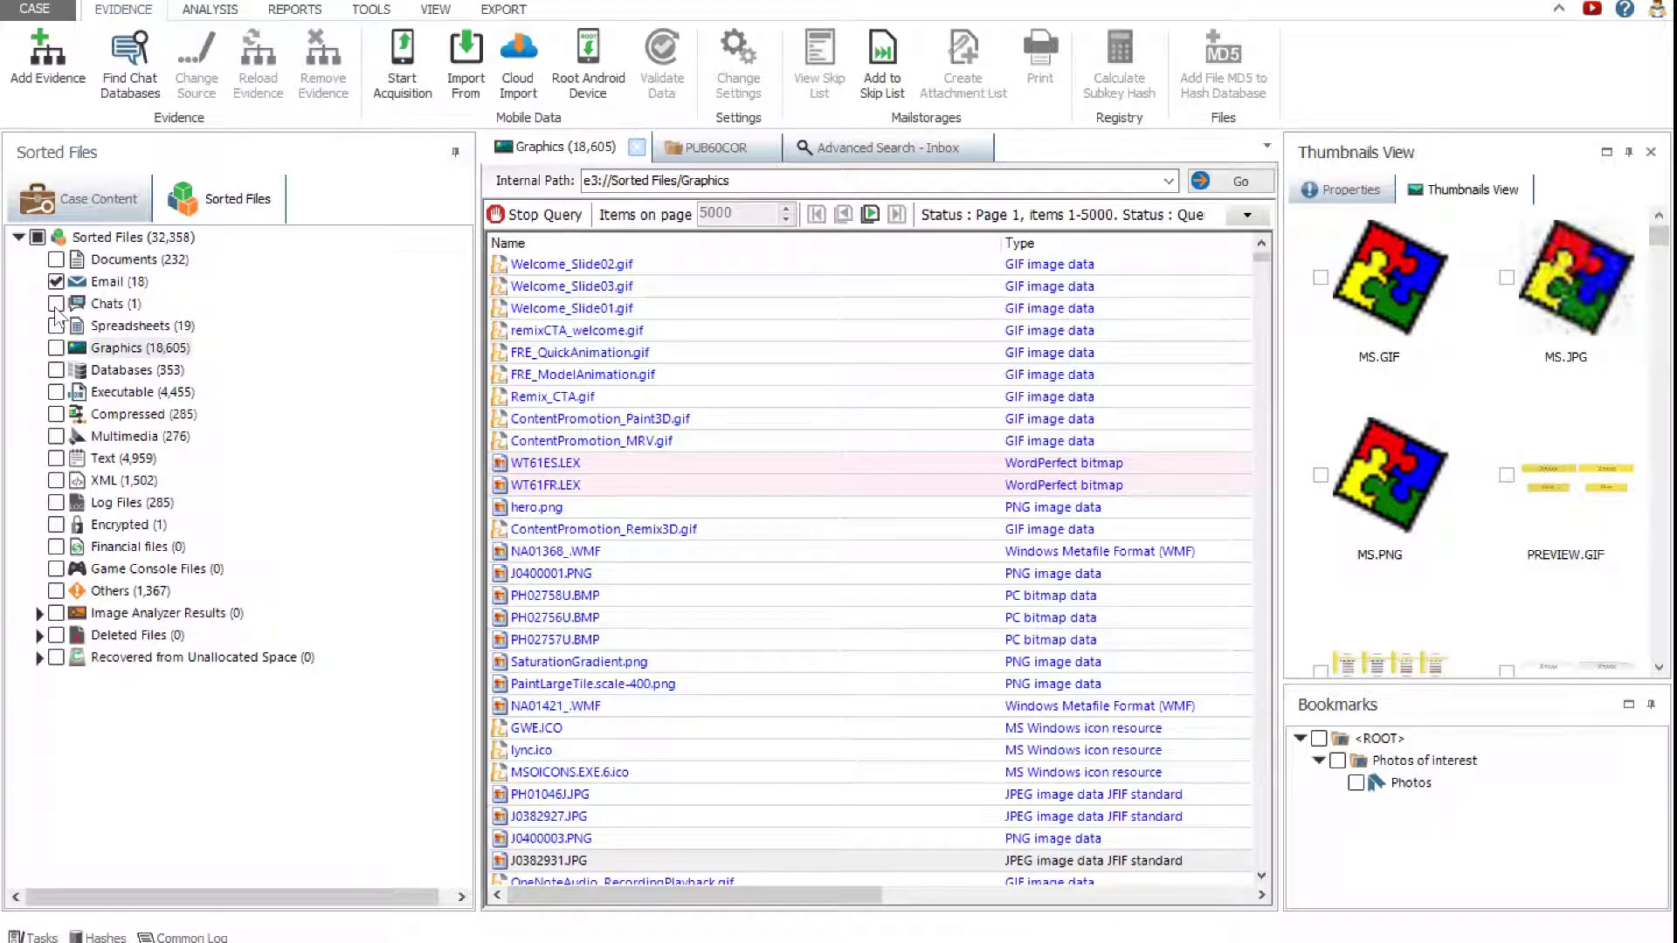
pyautogui.click(56, 305)
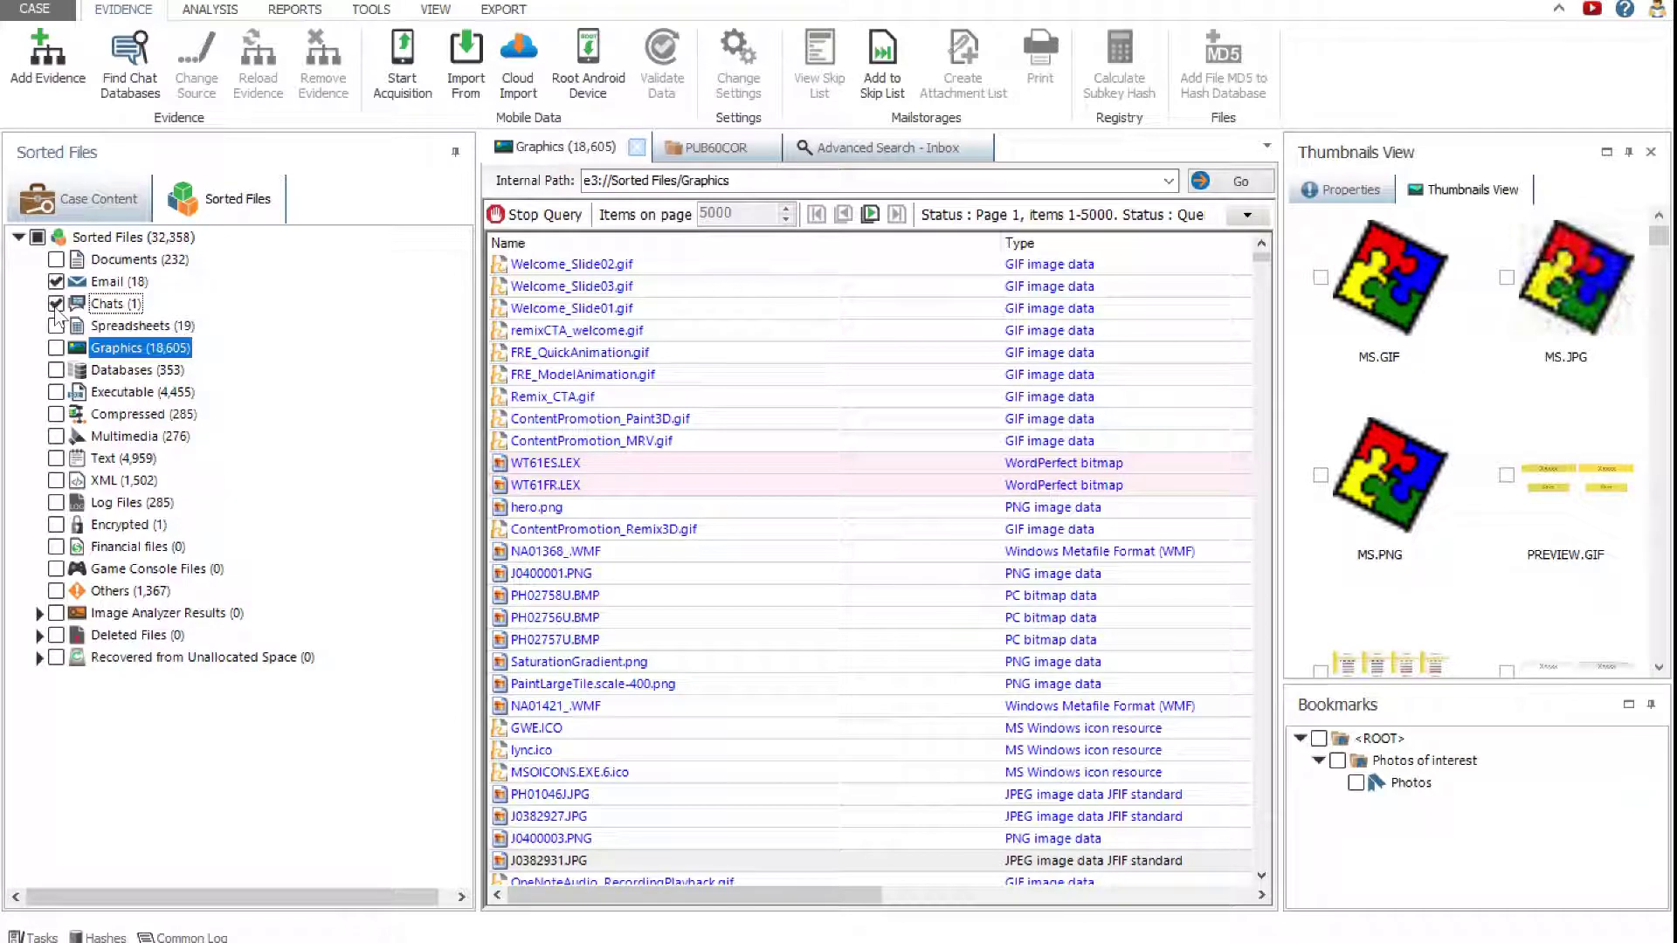
# Step: Launch the Reports Wizard and advance to the investigator information page
pyautogui.click(285, 10)
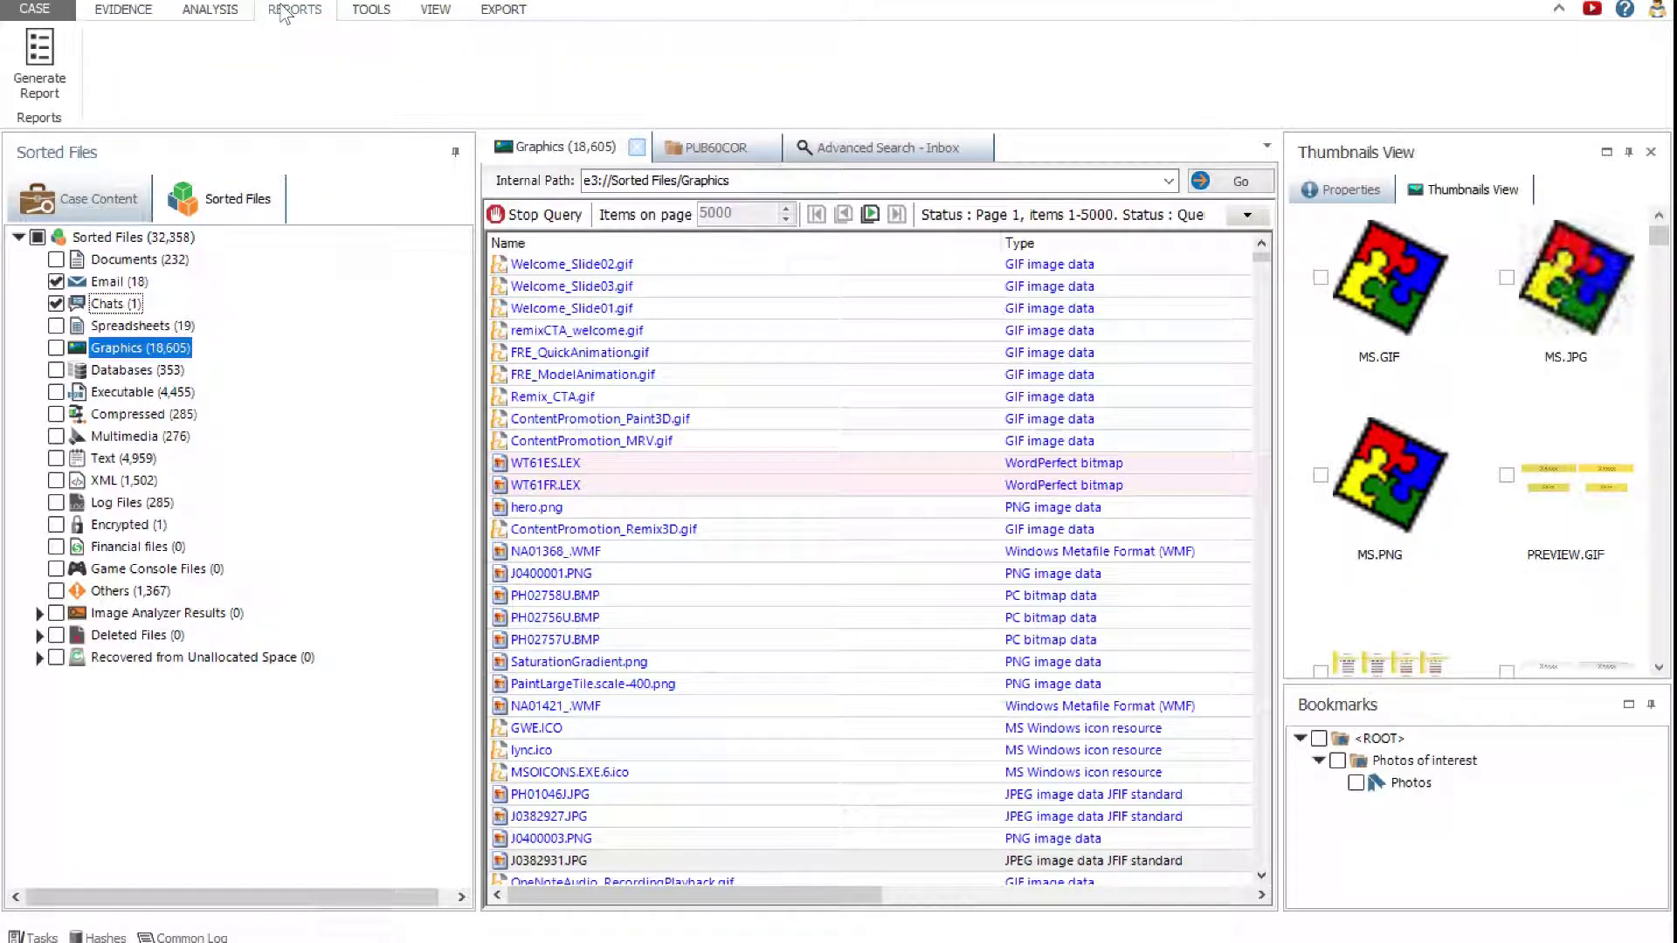
pyautogui.click(41, 90)
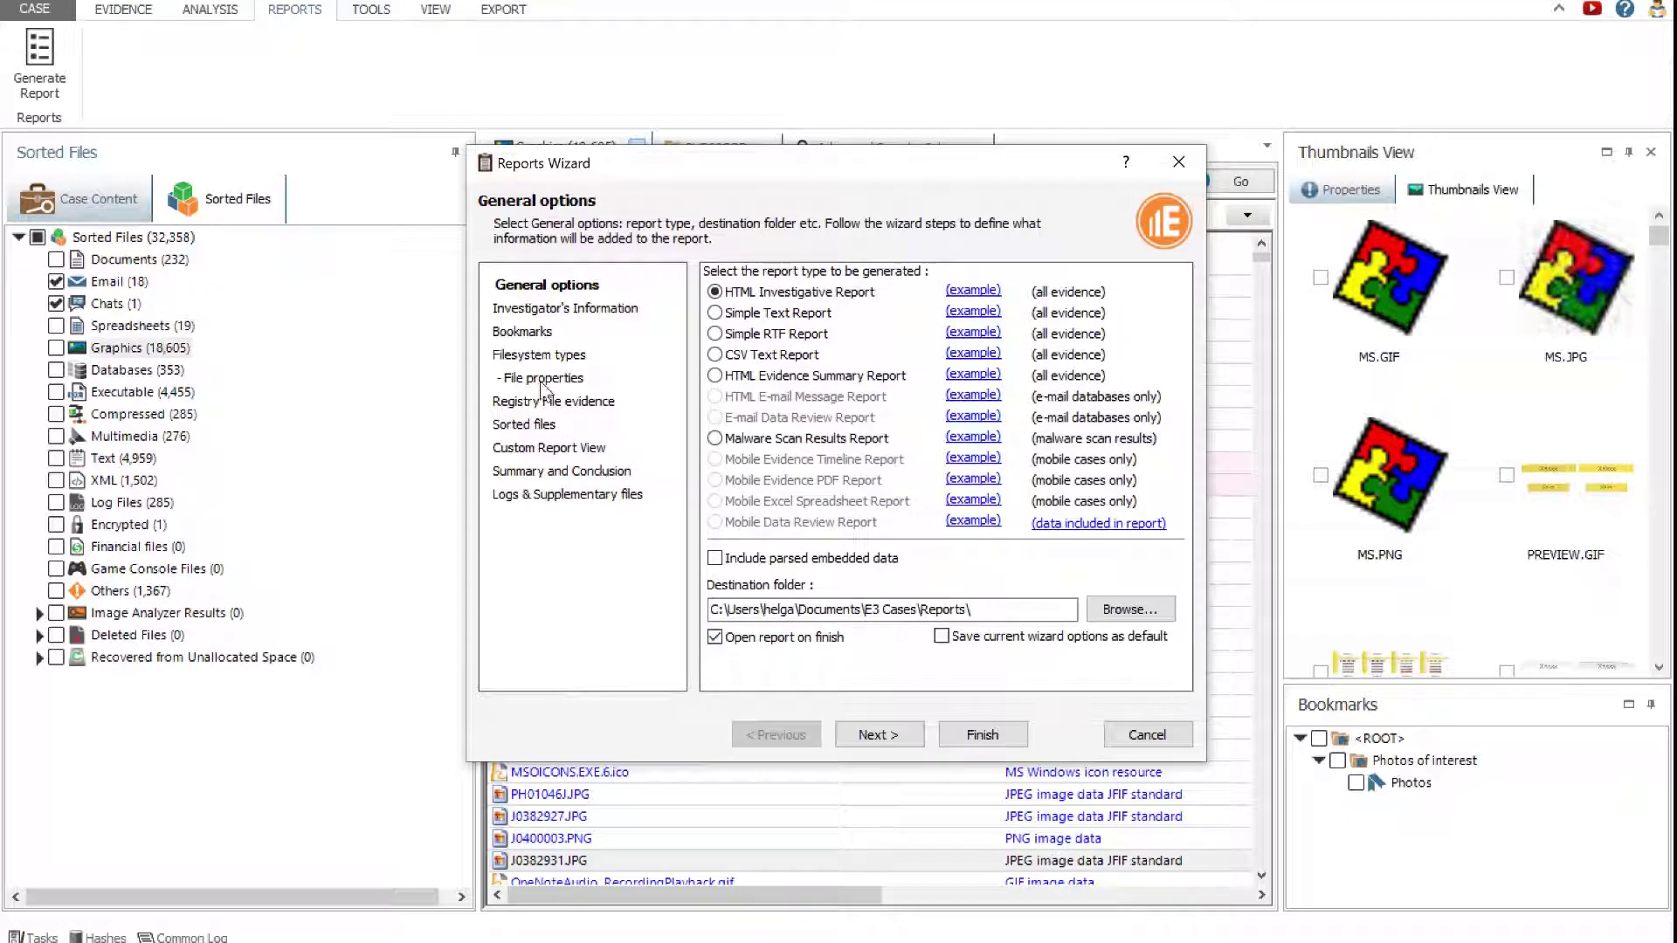
pyautogui.click(522, 313)
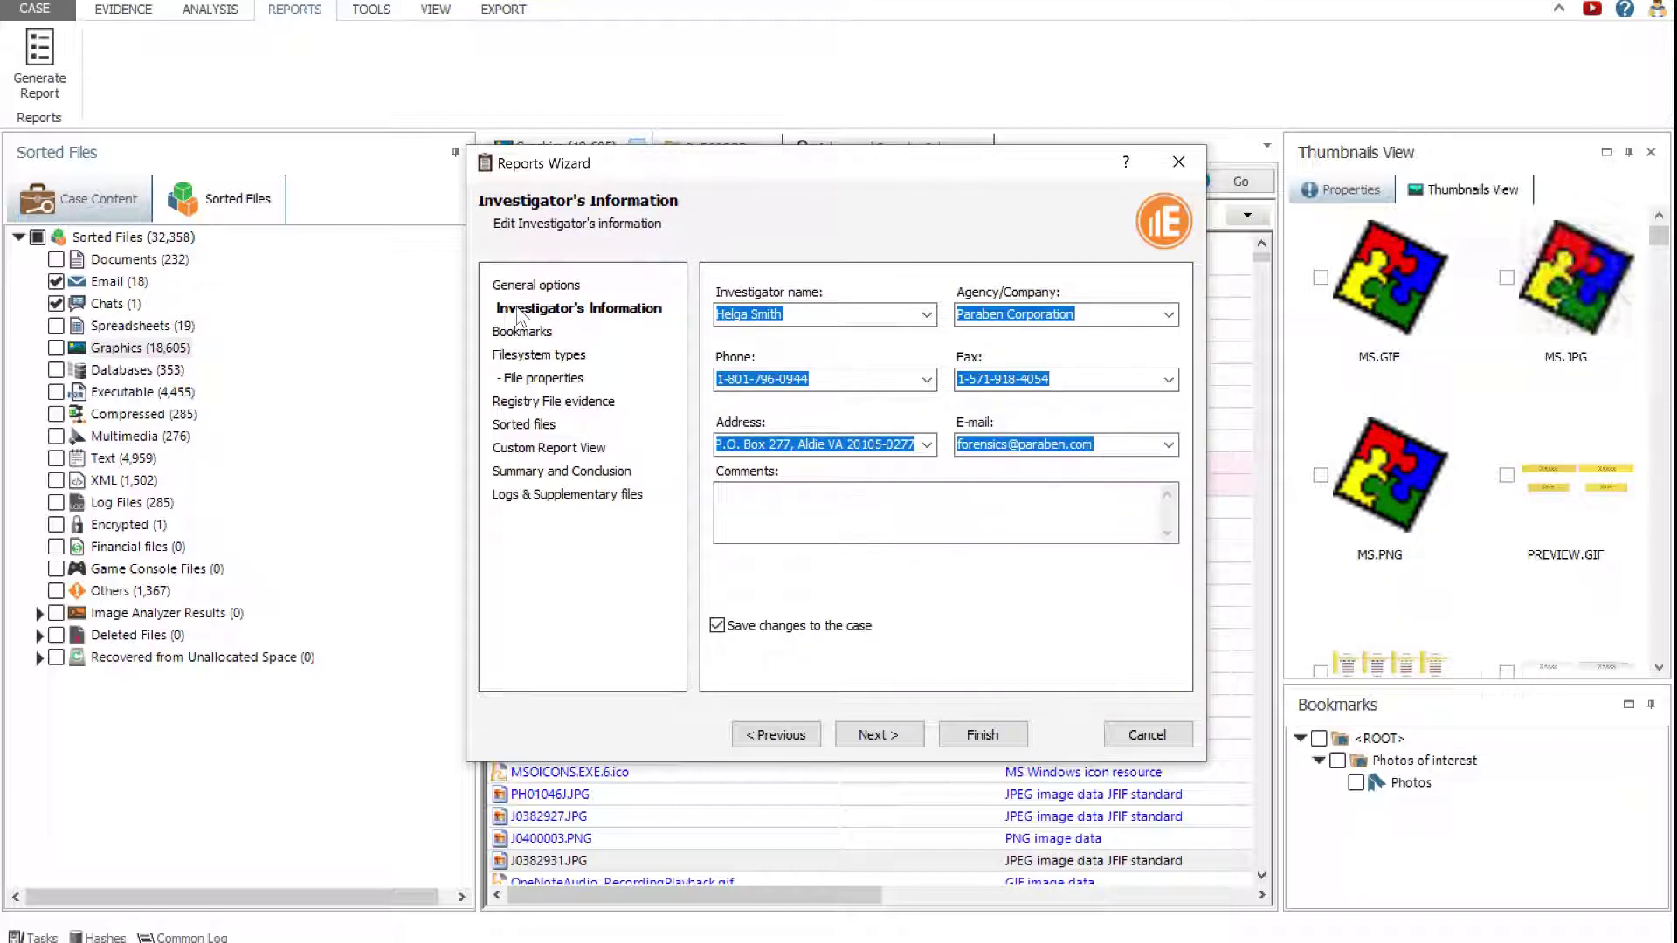
# Step: Review the Bookmarks through Logs & Supplementary files pages, then generate the HTML report
pyautogui.click(519, 333)
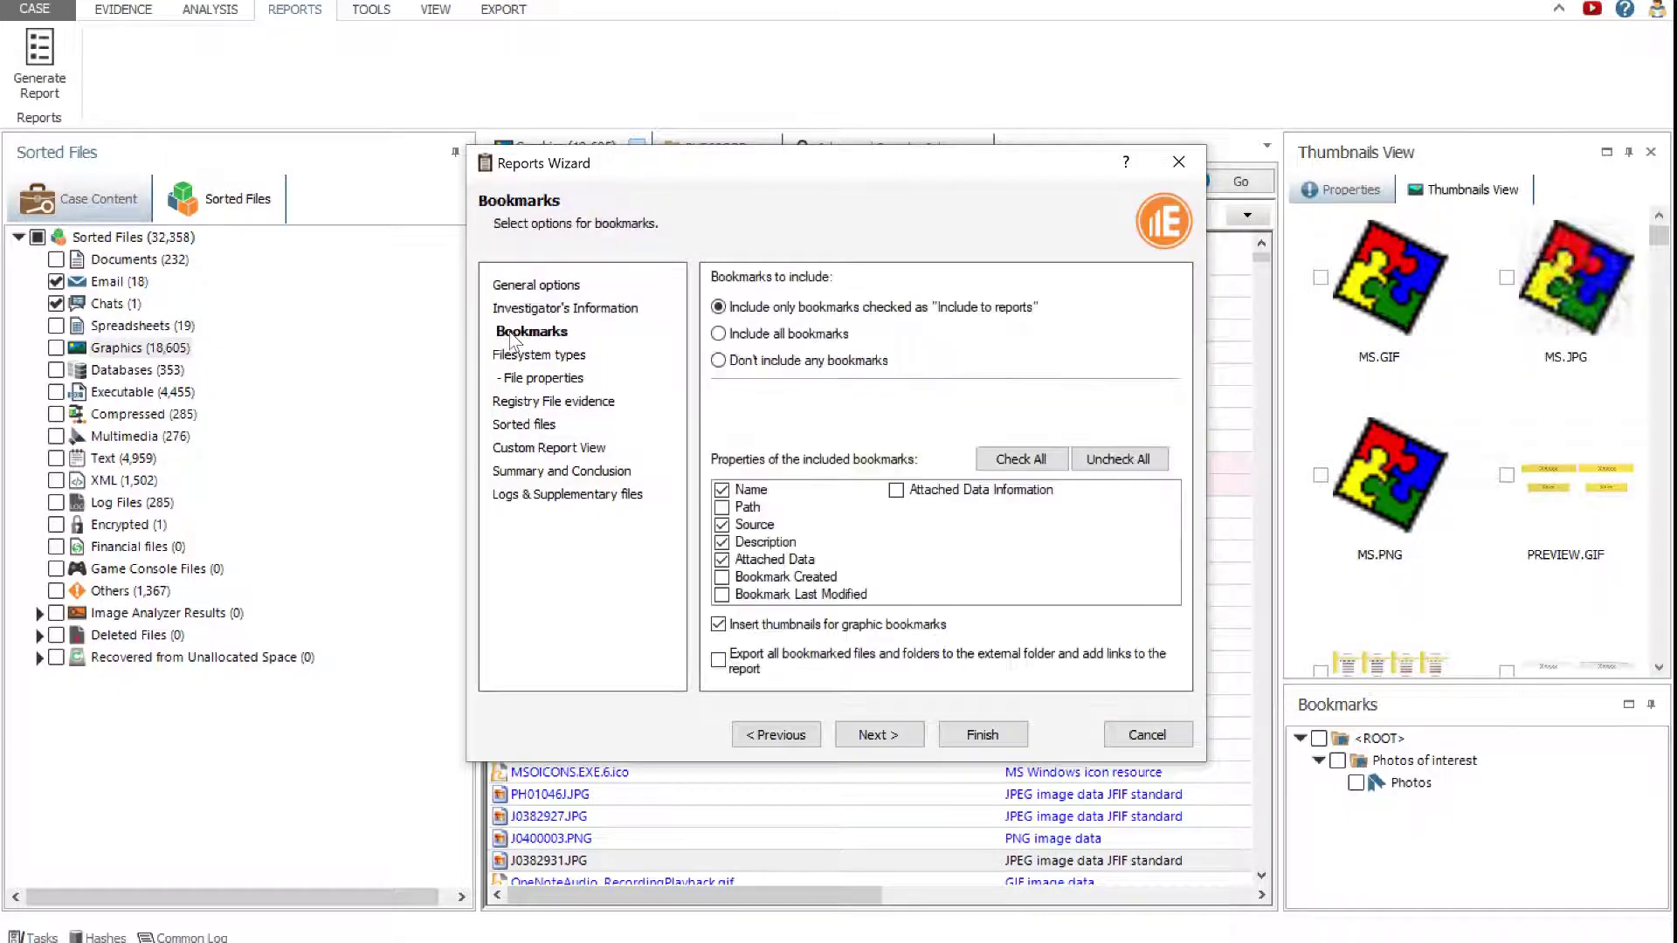
pyautogui.click(549, 355)
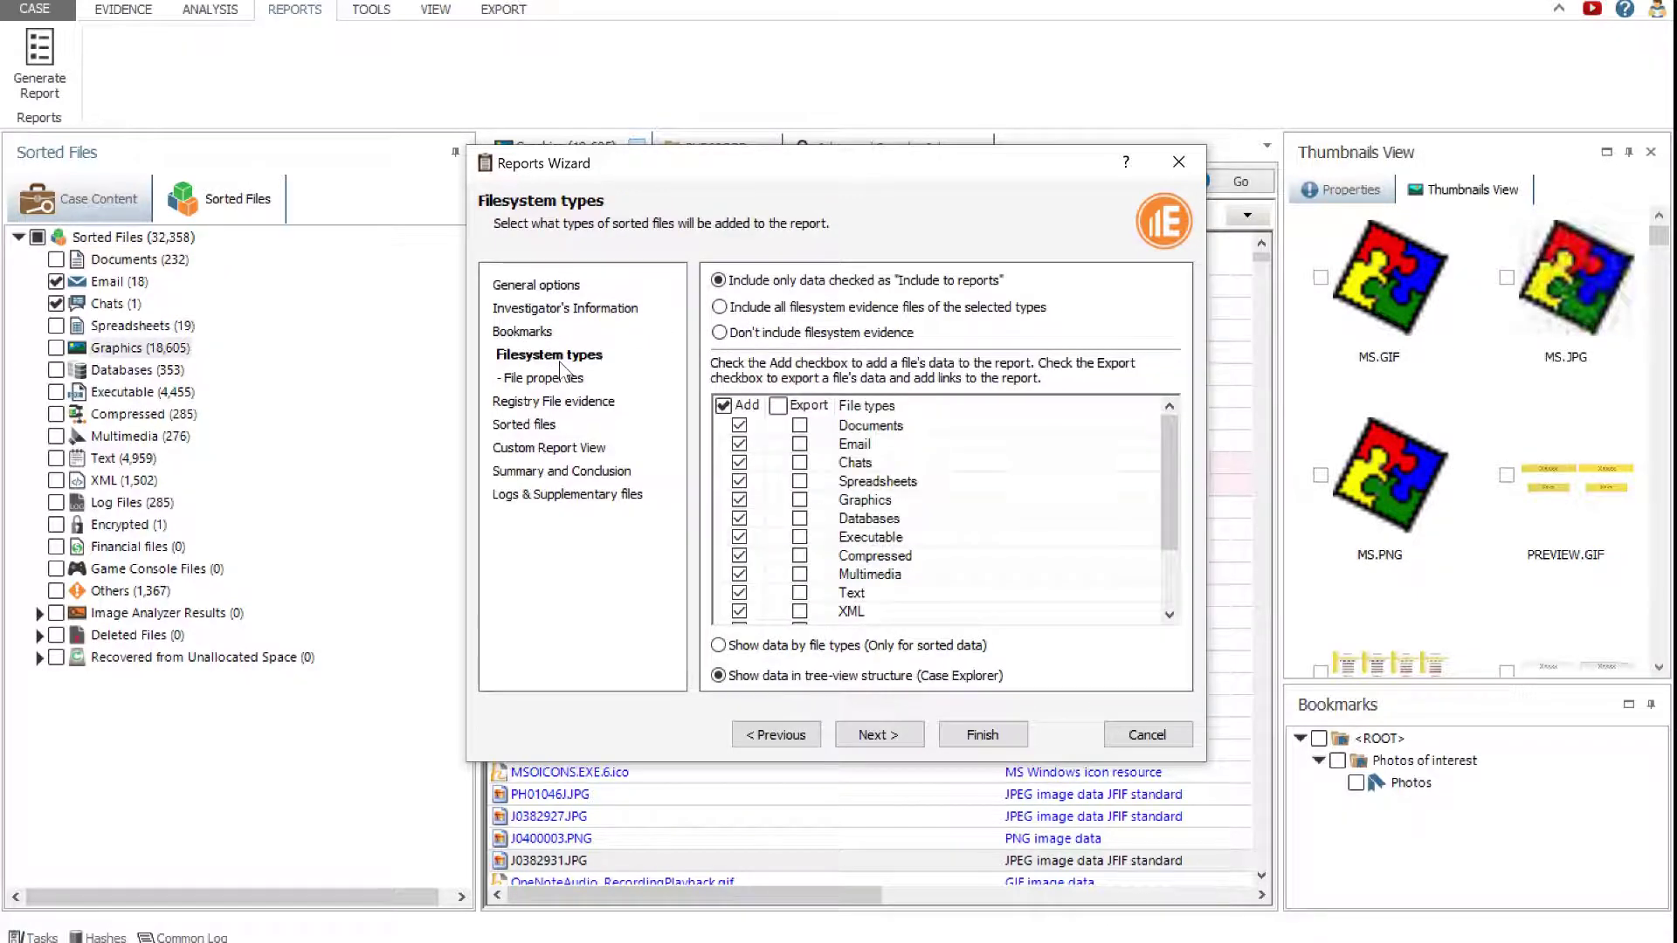
pyautogui.click(559, 378)
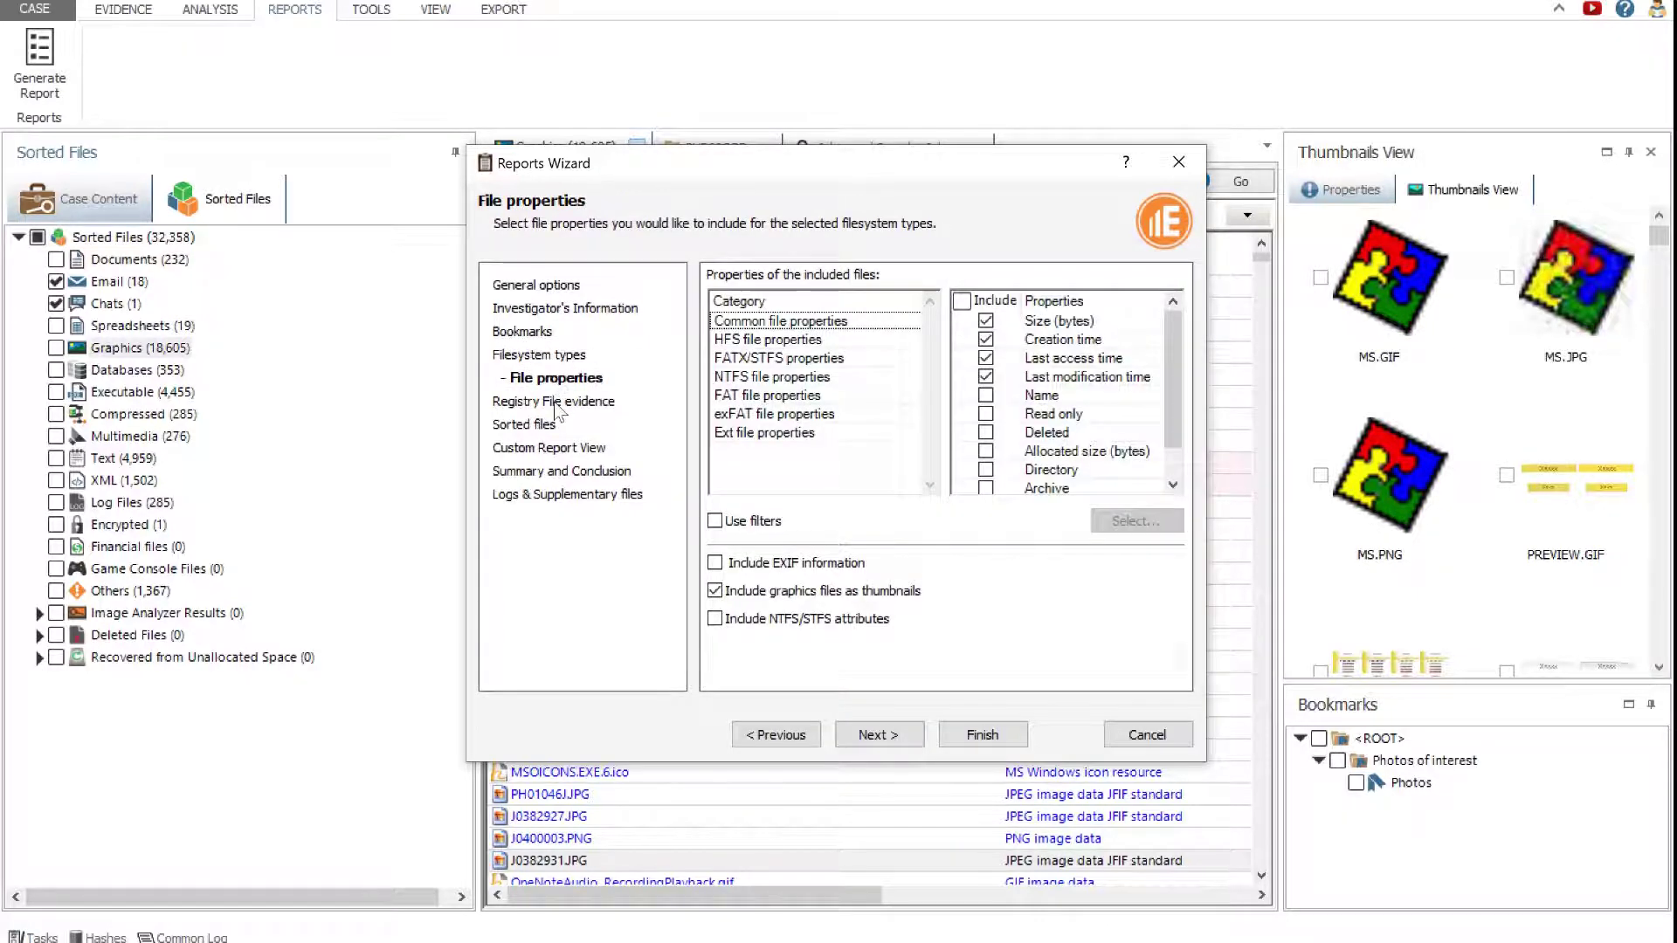
pyautogui.click(559, 403)
pyautogui.click(540, 426)
pyautogui.click(776, 345)
pyautogui.click(573, 449)
pyautogui.click(563, 472)
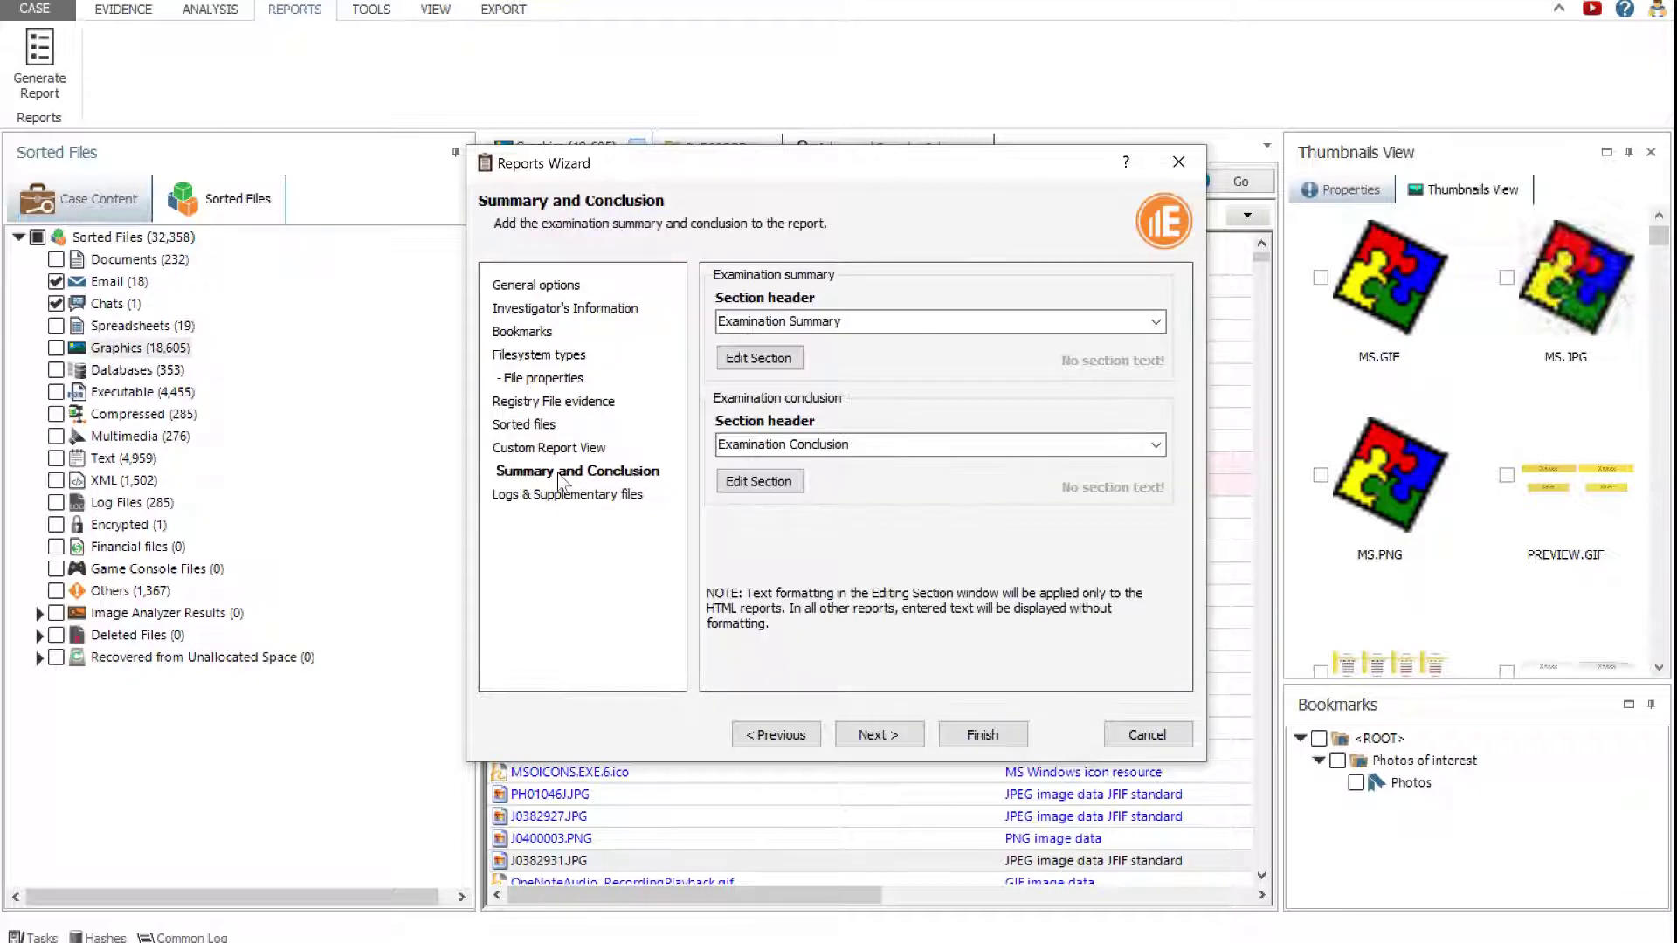
pyautogui.click(553, 494)
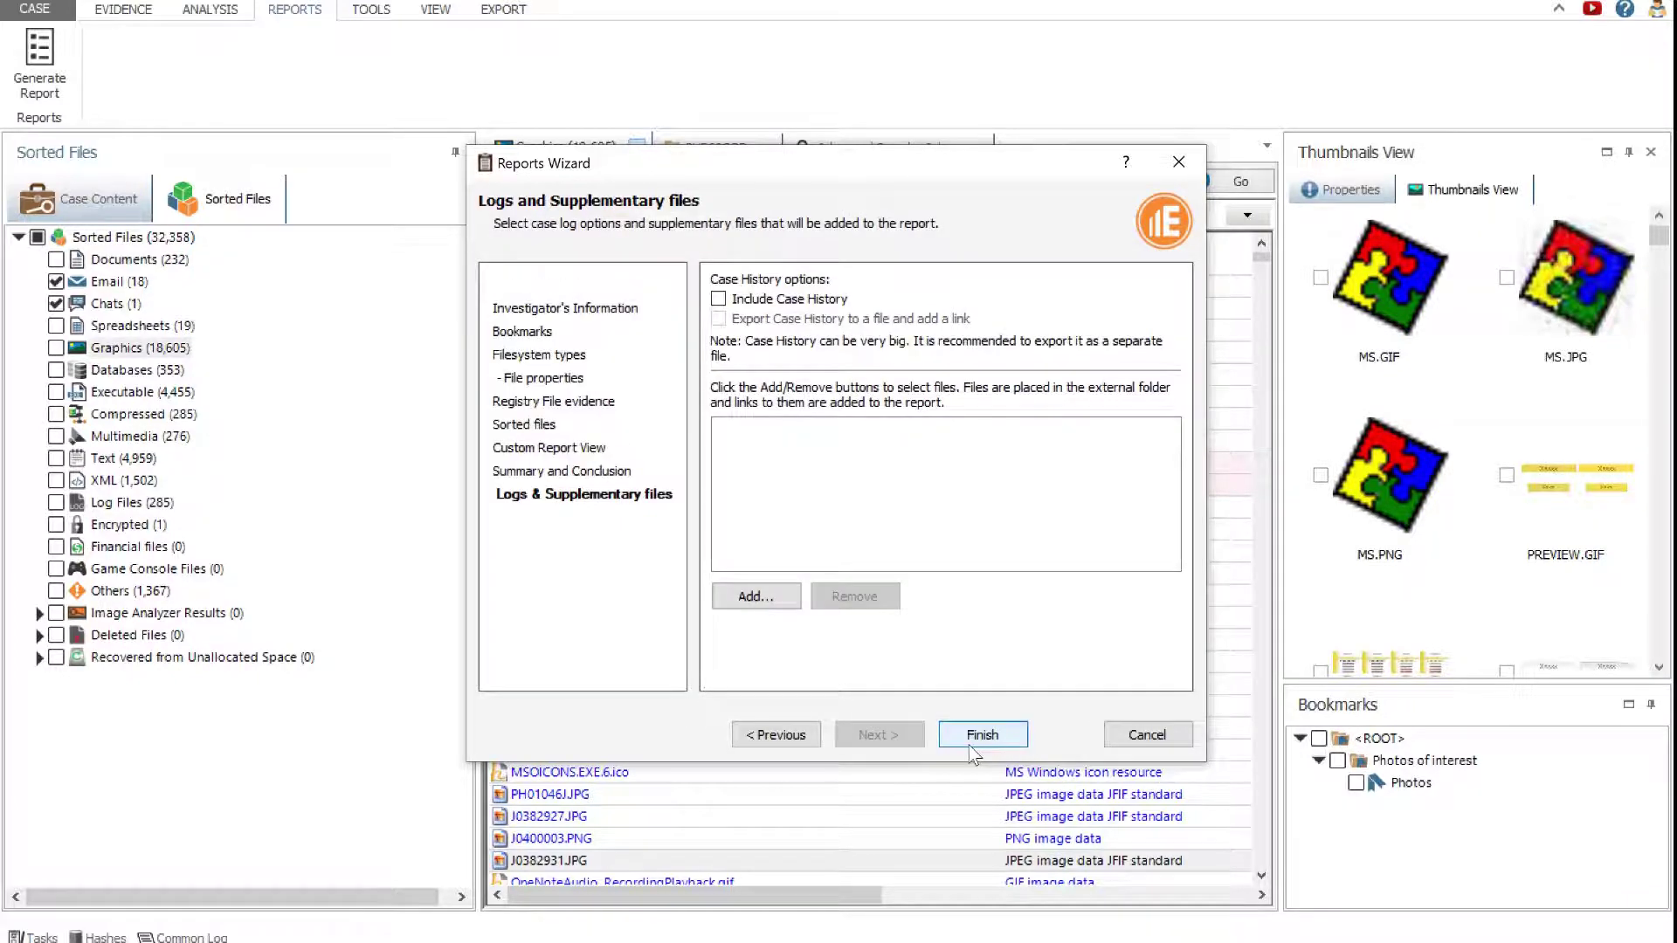
pyautogui.click(981, 734)
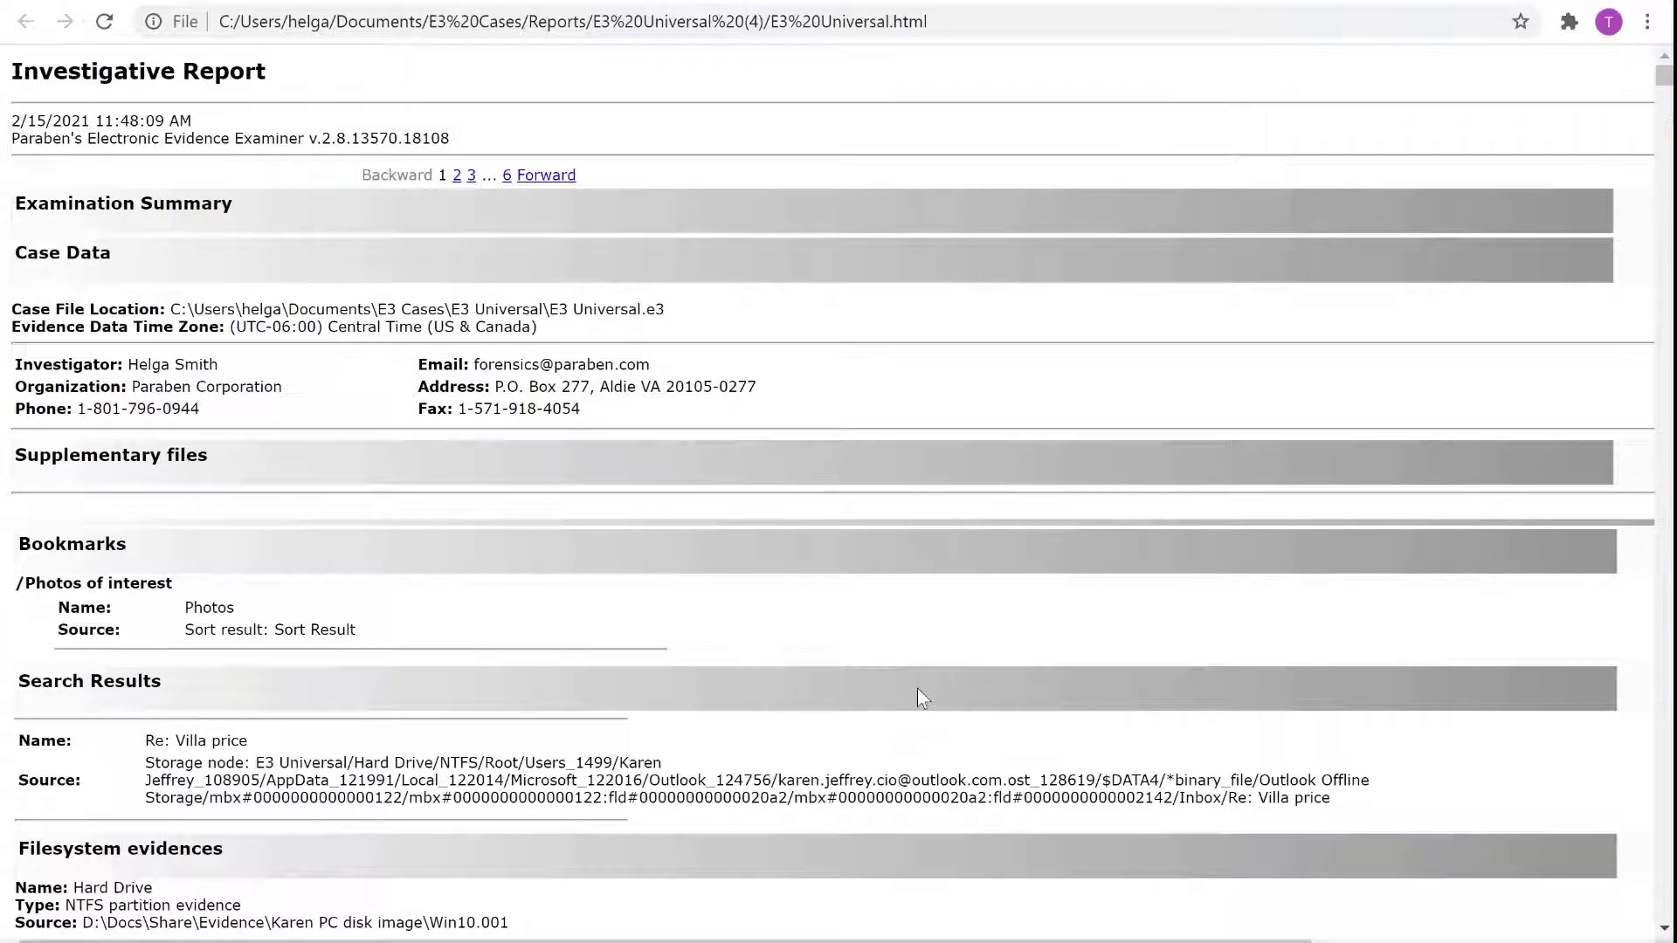
# Step: Scroll the HTML report past the Photos bookmark and Villa hit, then return to E3
pyautogui.scroll(-3, 159, 564)
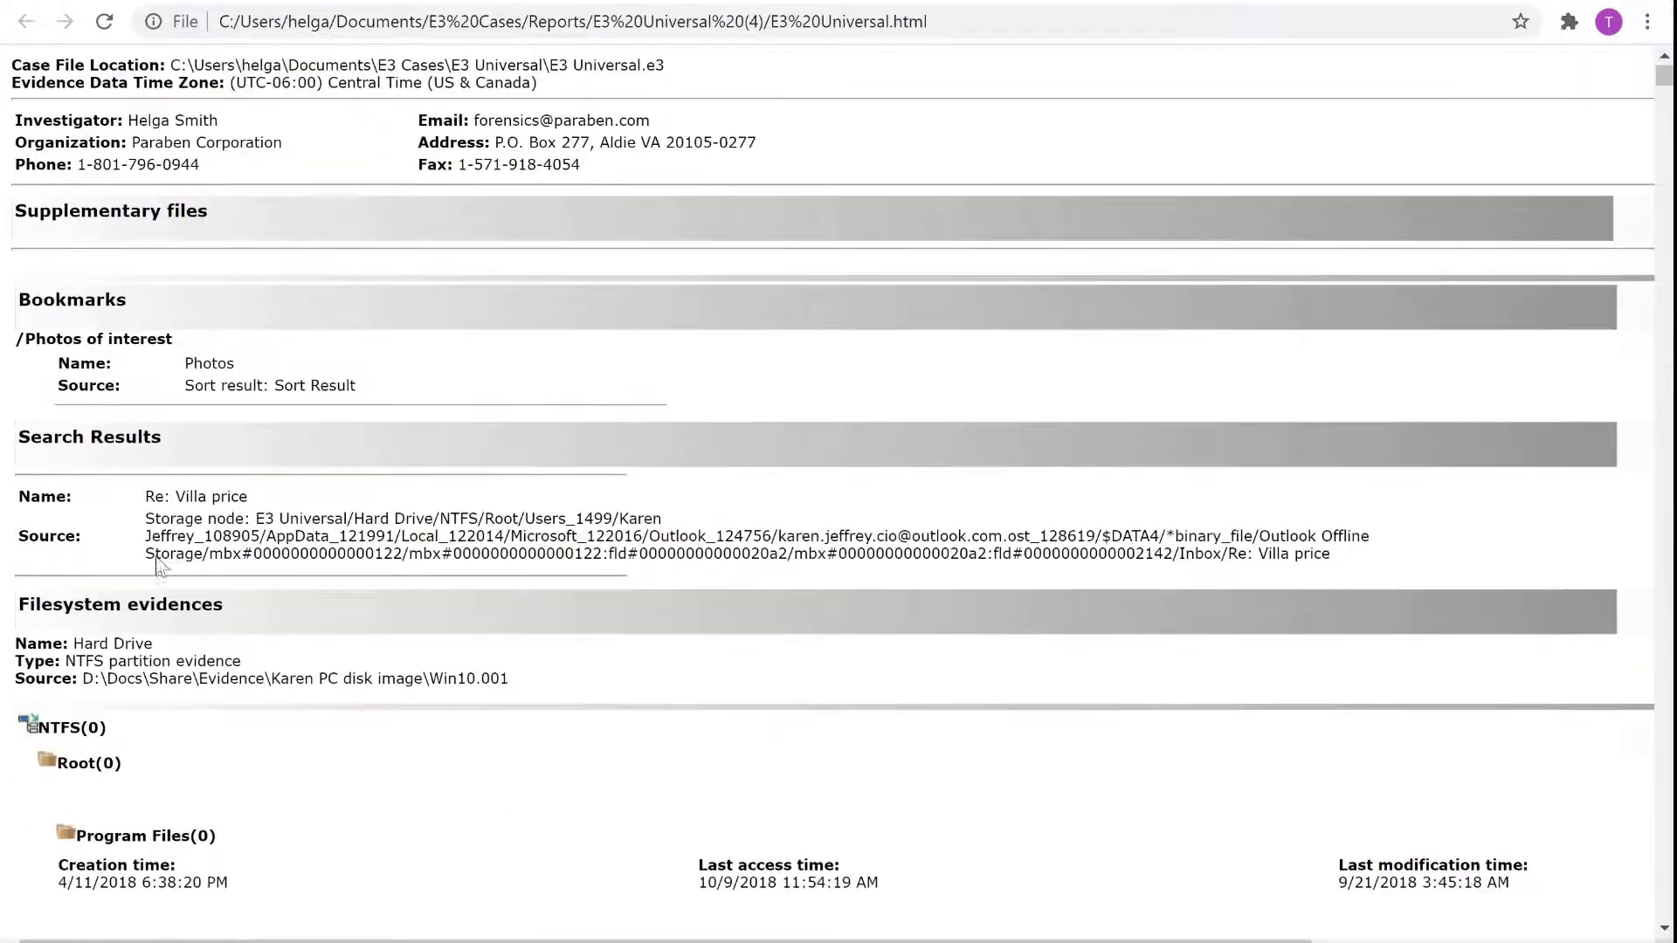
pyautogui.scroll(-8, 202, 452)
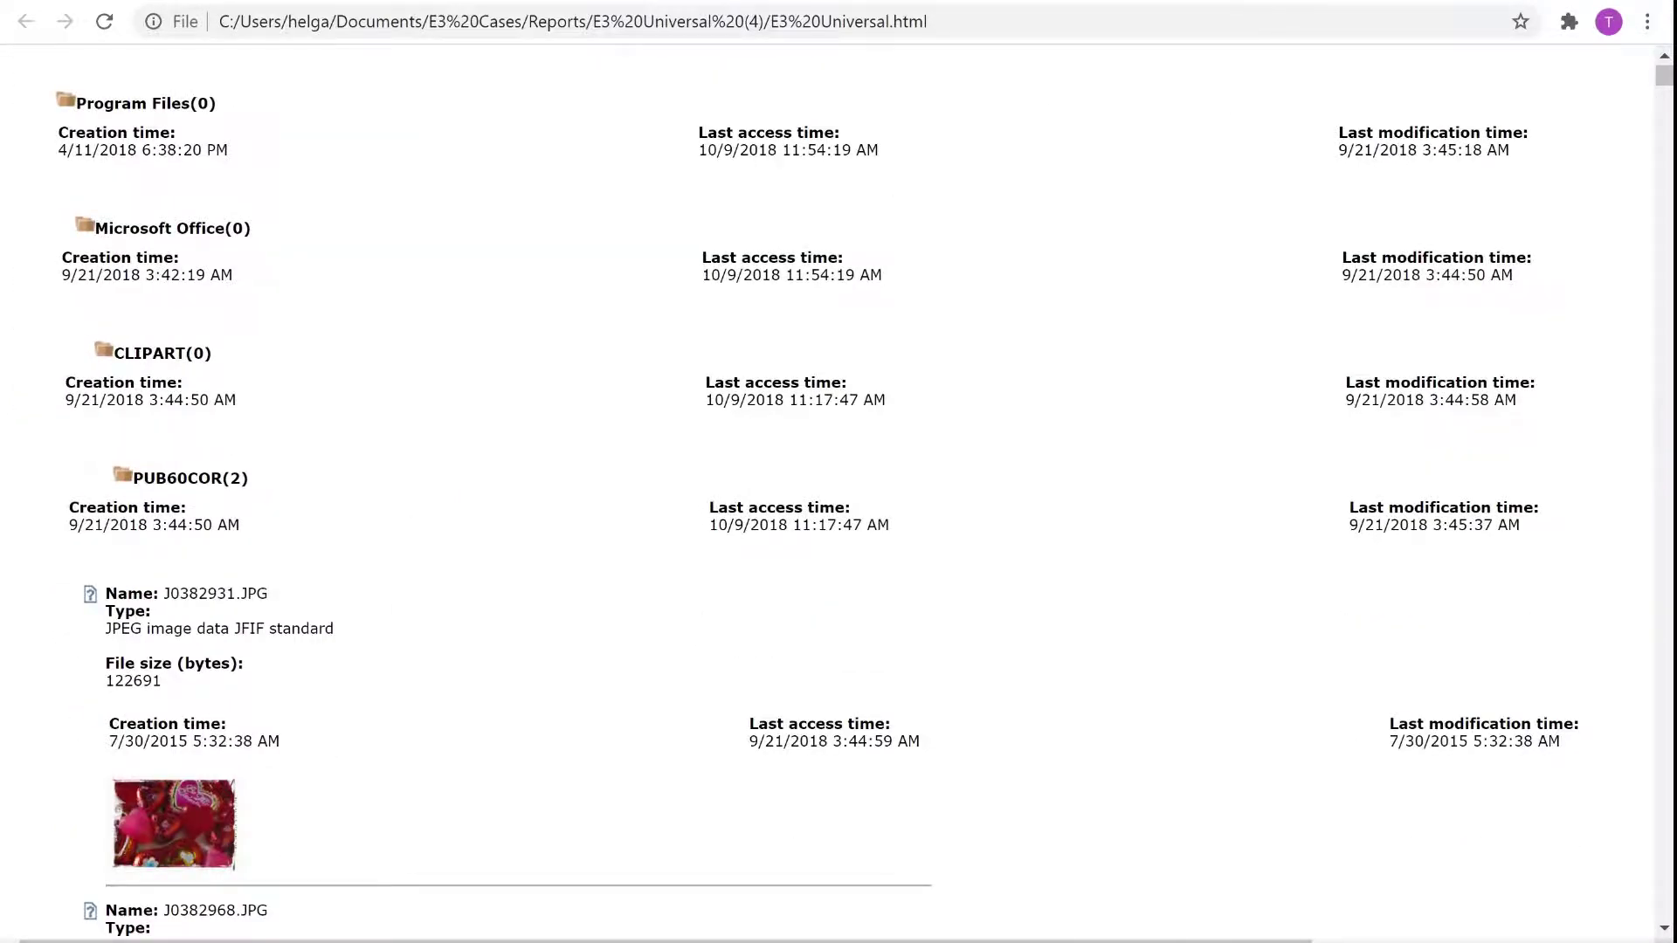
pyautogui.hotkey('alt', 'Tab')
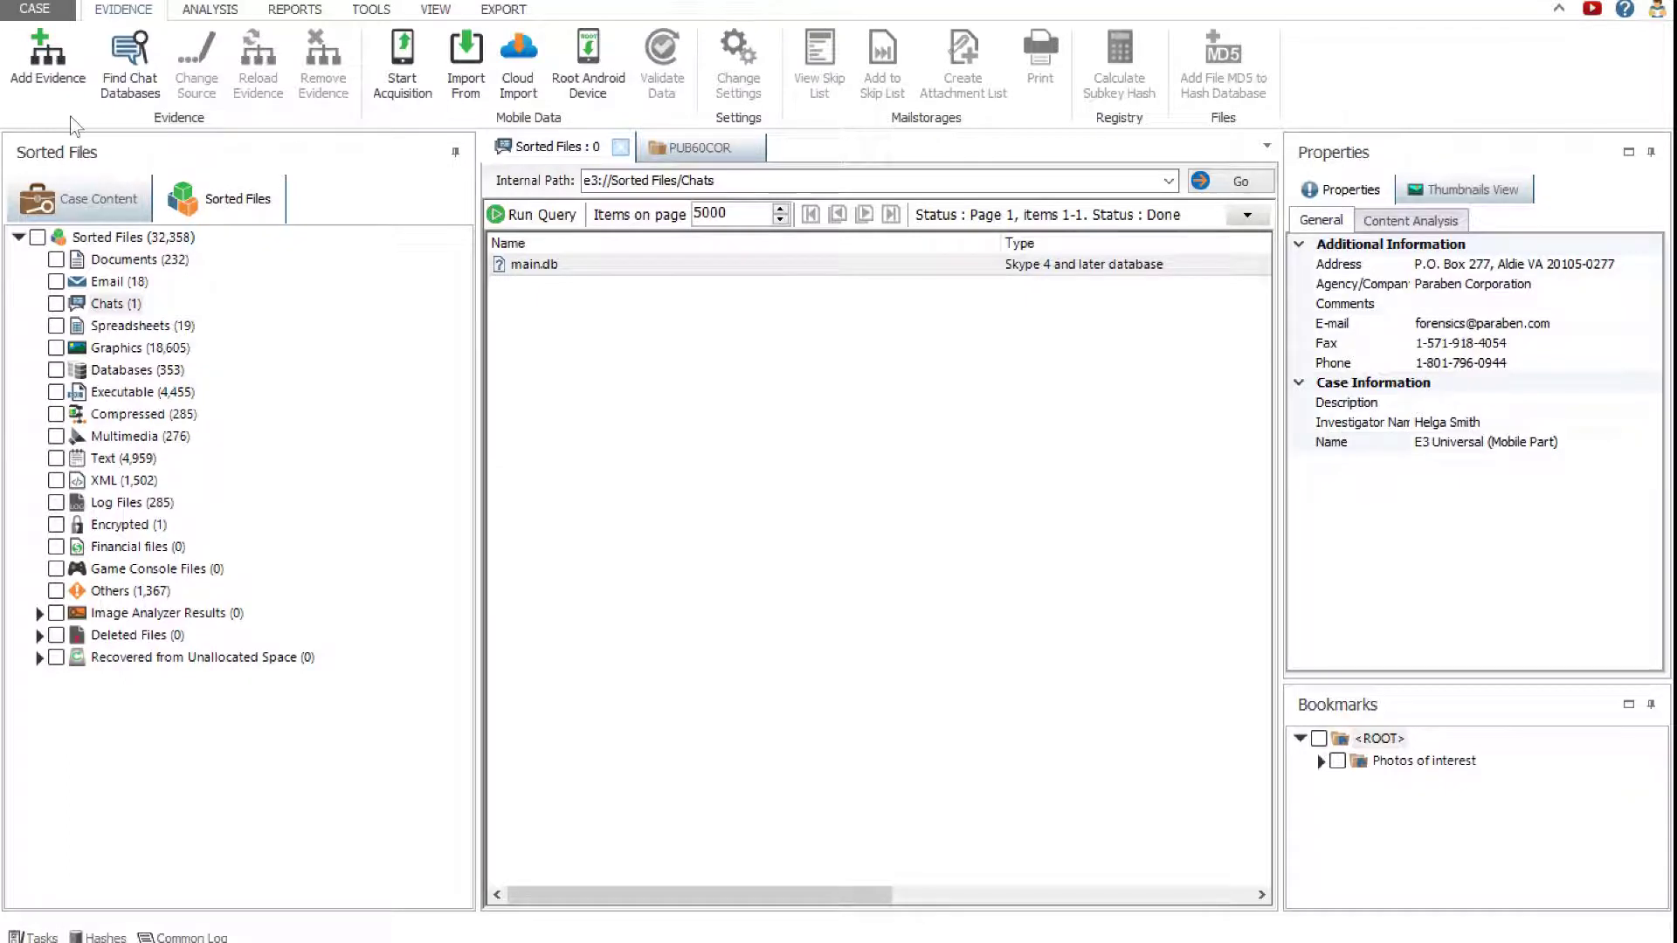
# Step: Open the recent case E3 Universal (Mobile Part) from the CASE tab's Recent list
pyautogui.click(33, 10)
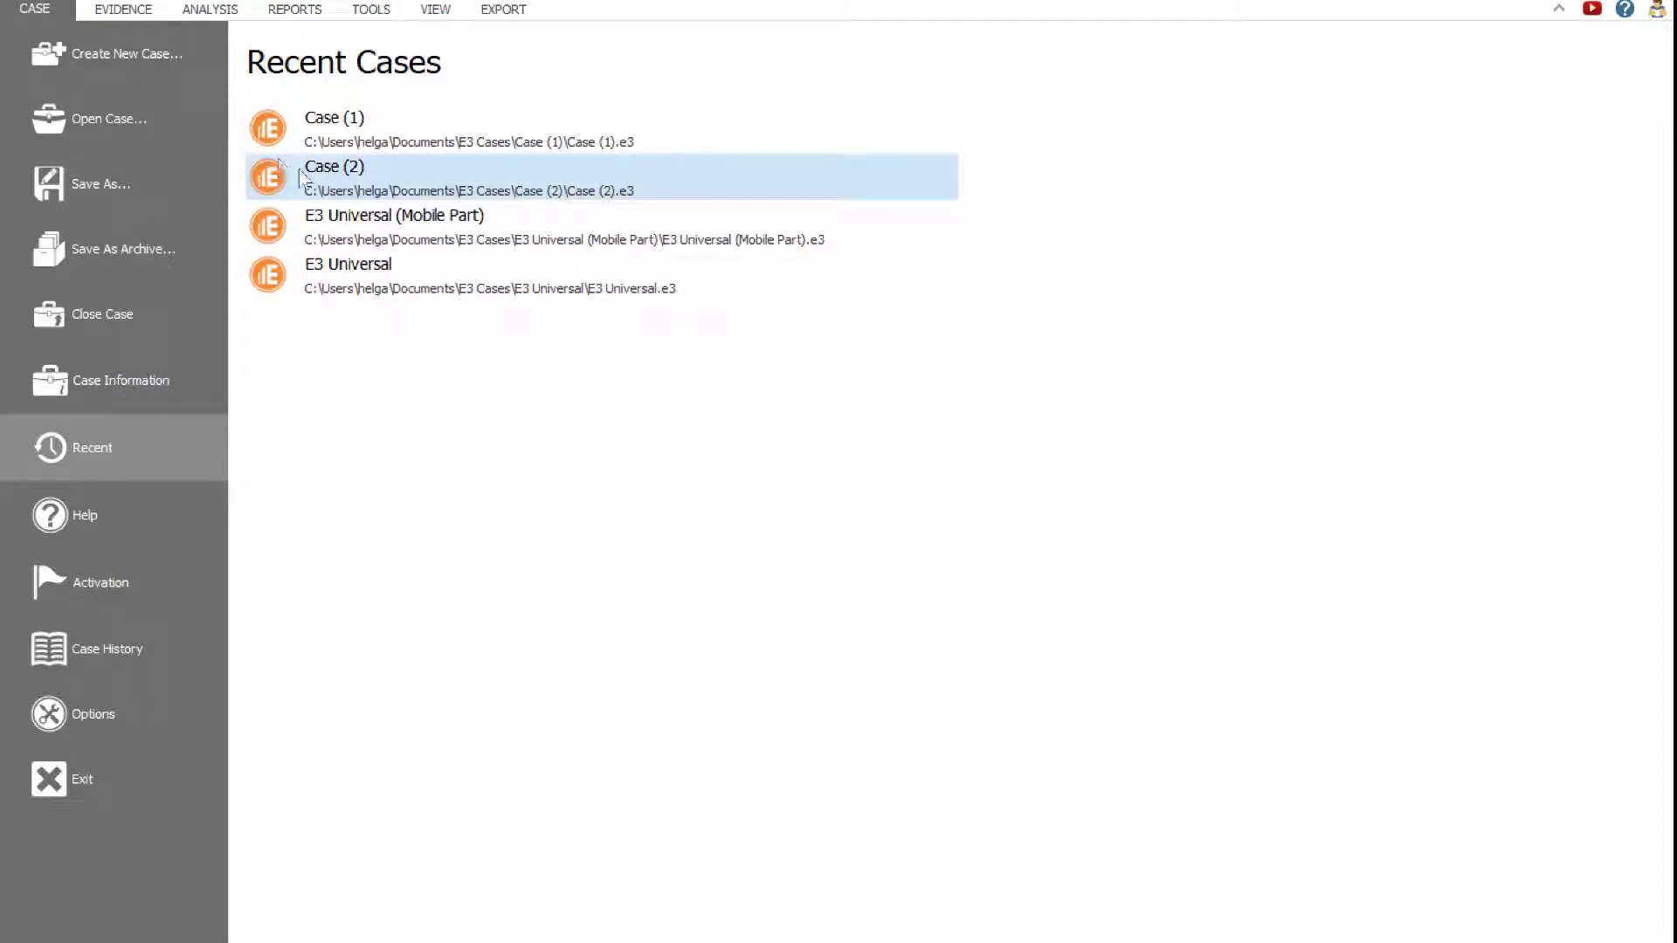
pyautogui.click(372, 222)
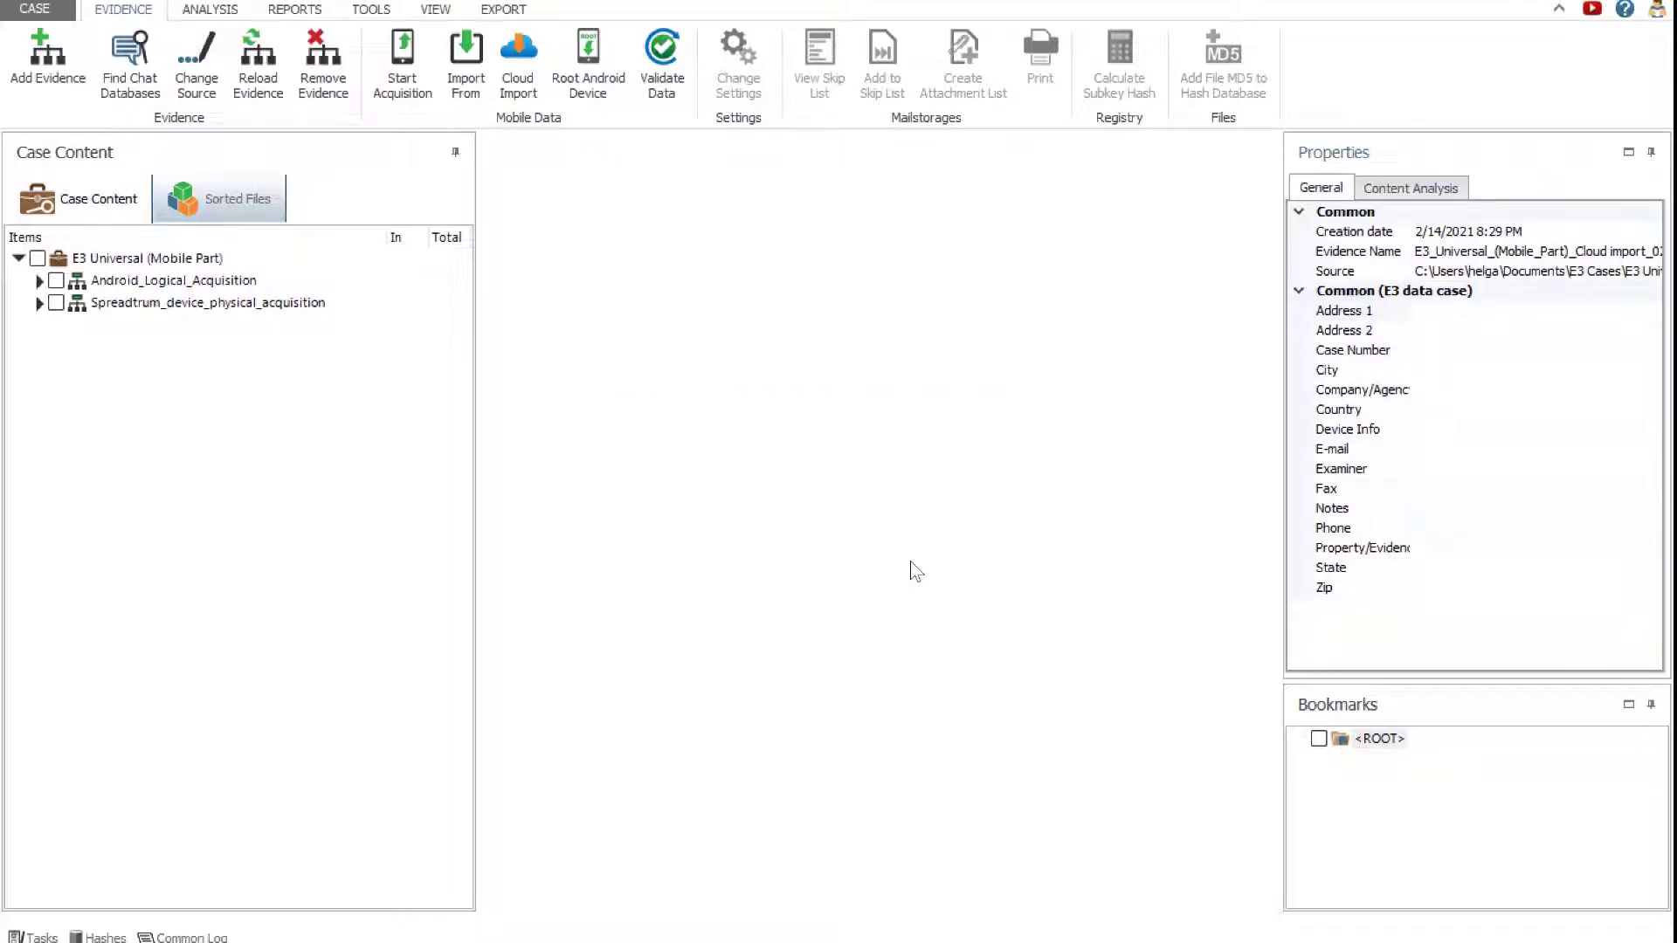
# Step: Expand the Spreadtrum acquisition down to Partition_userdata.bin's EXT4 Root folder
pyautogui.click(40, 310)
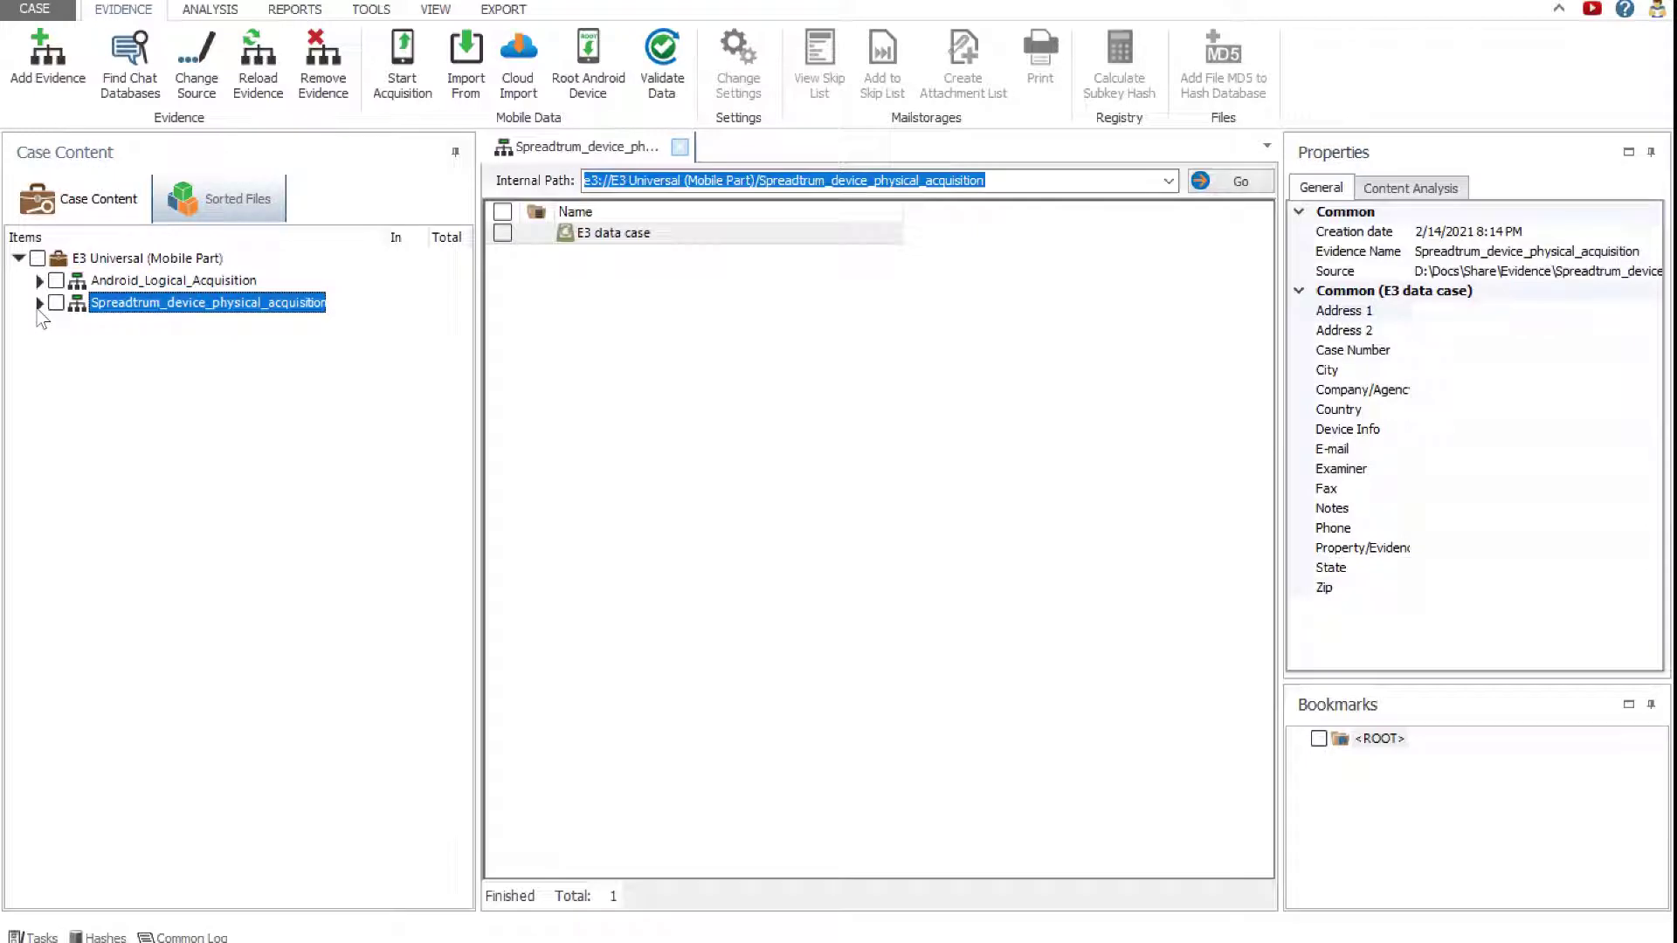
pyautogui.click(39, 304)
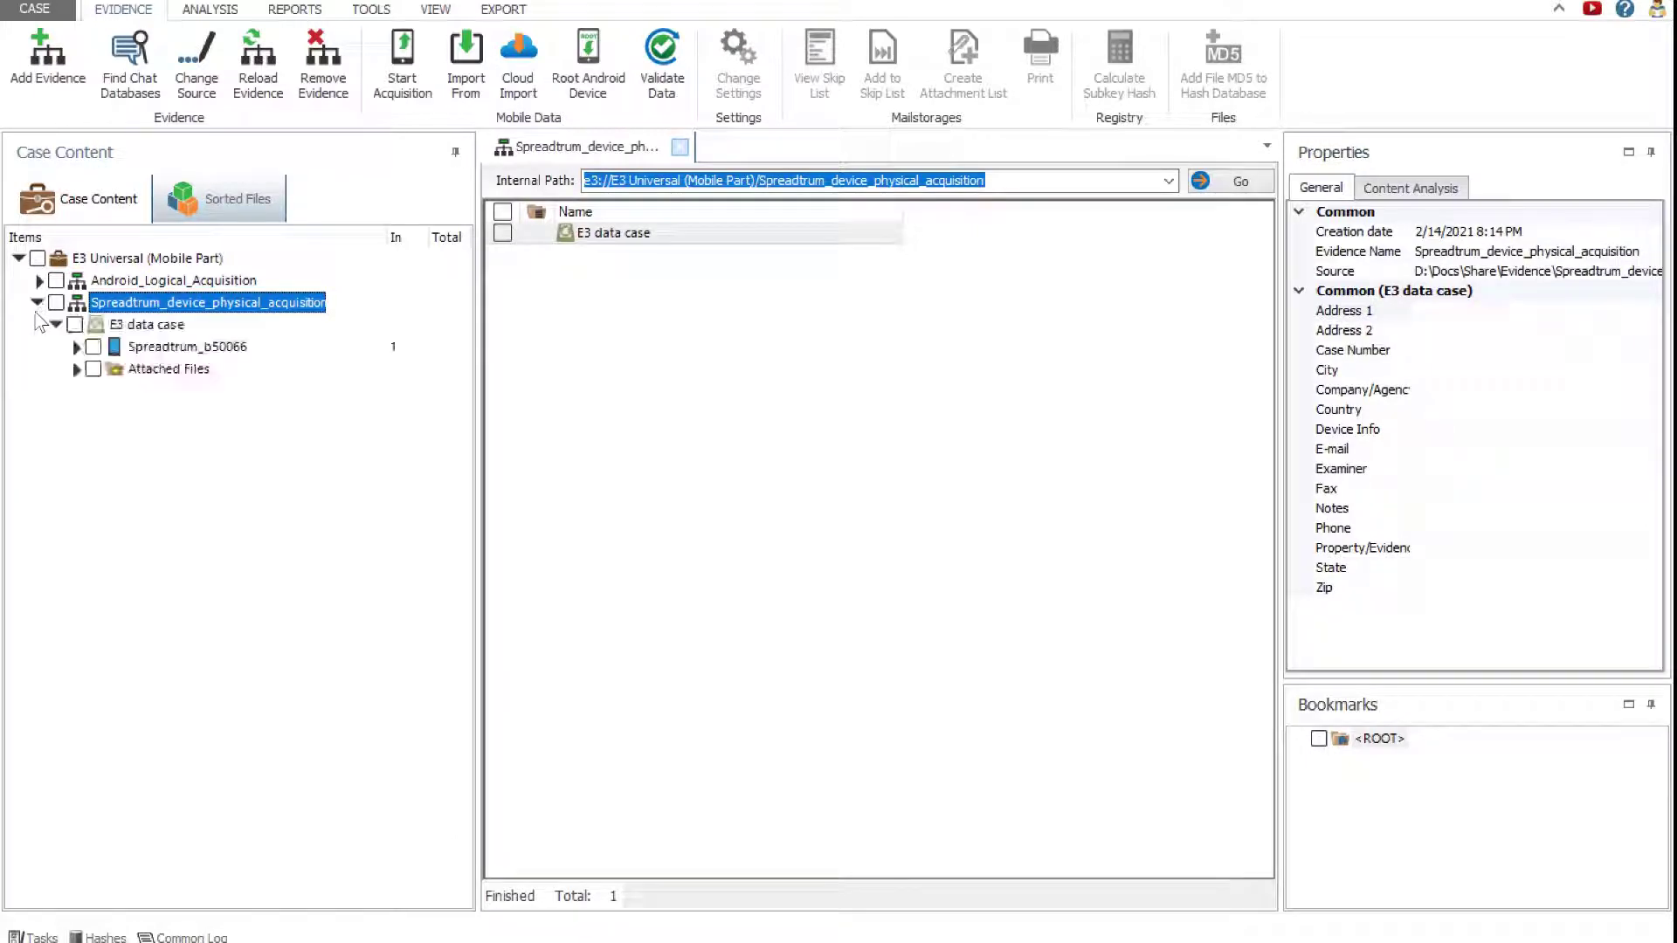
pyautogui.click(161, 347)
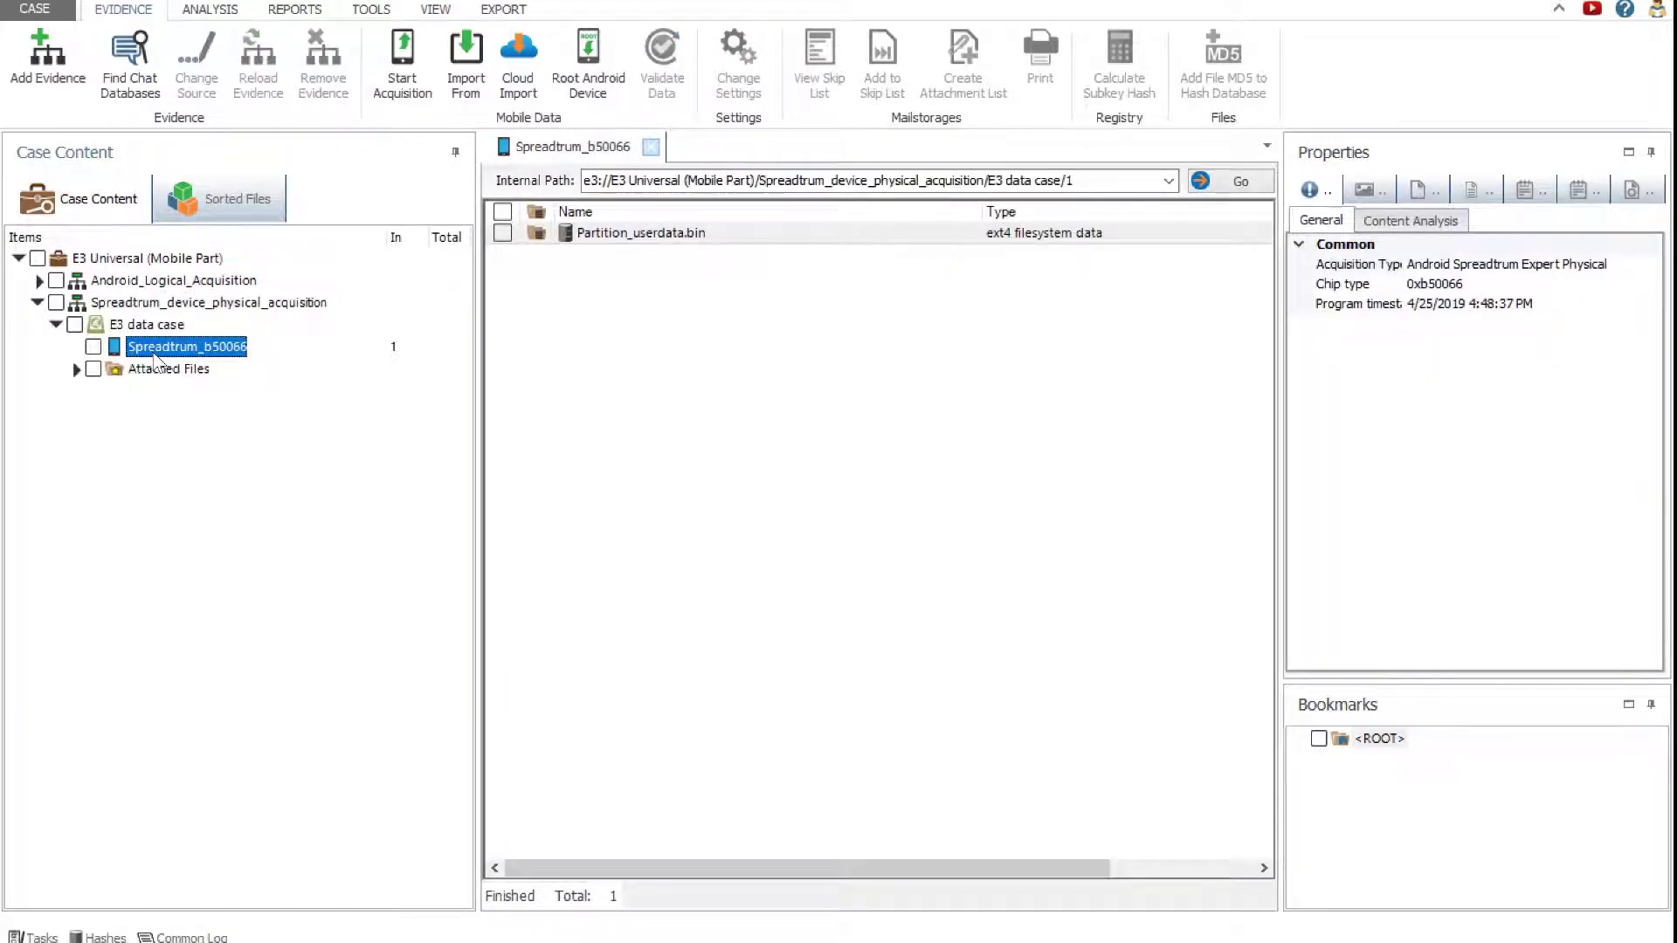
pyautogui.doubleClick(589, 238)
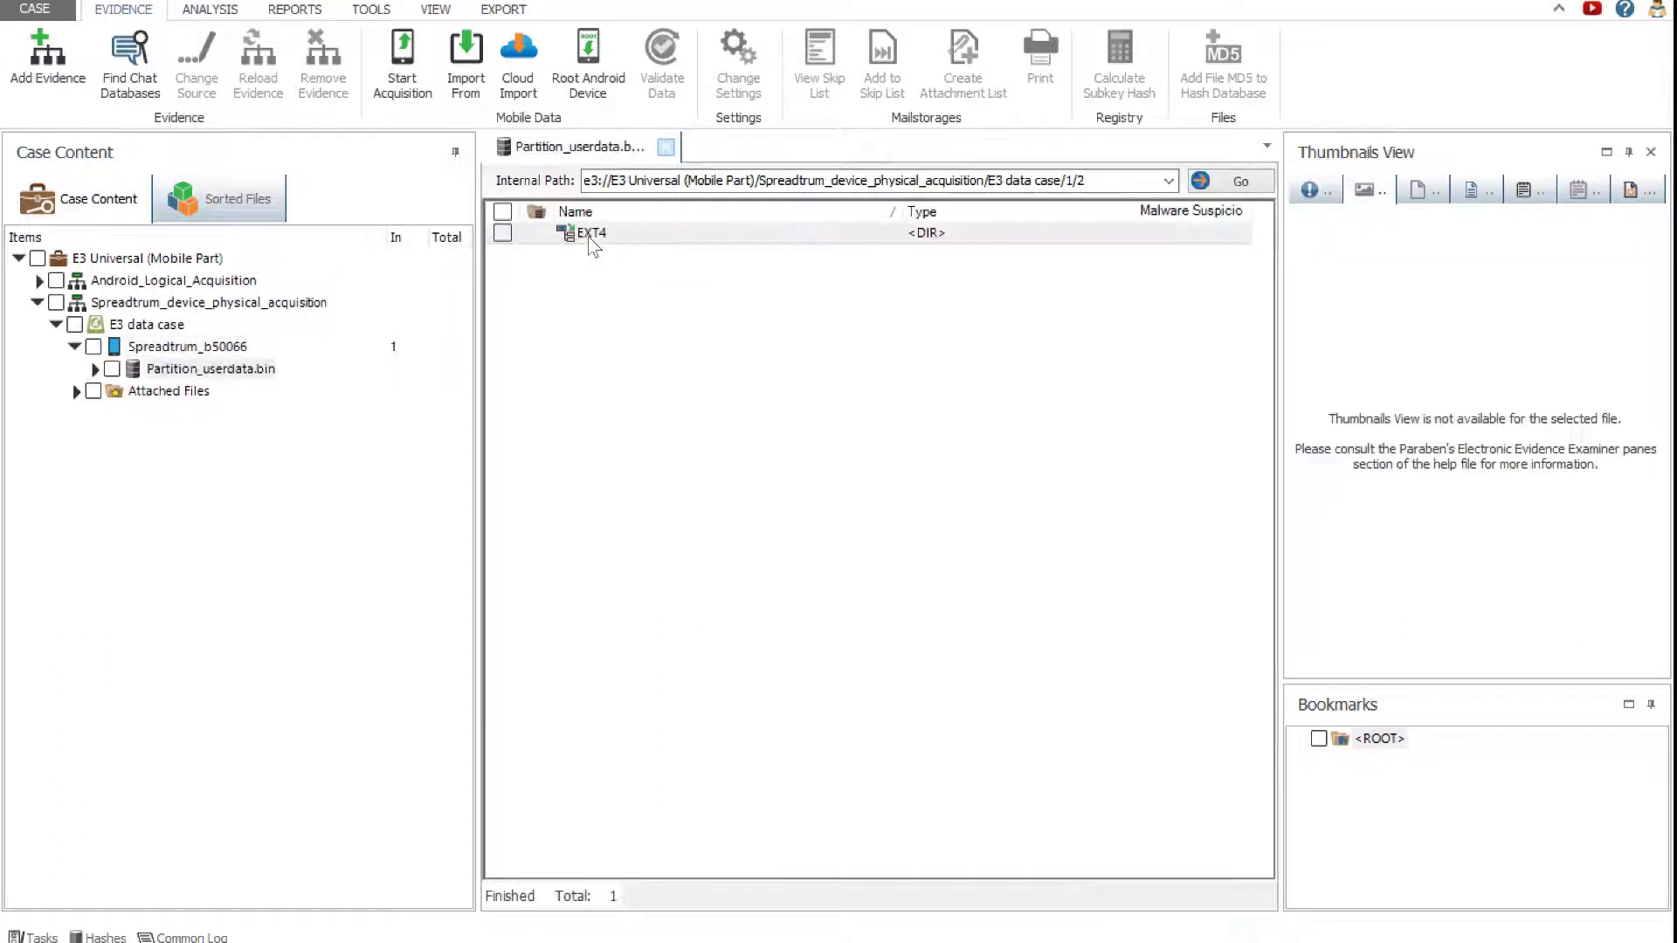
pyautogui.doubleClick(171, 370)
pyautogui.doubleClick(179, 391)
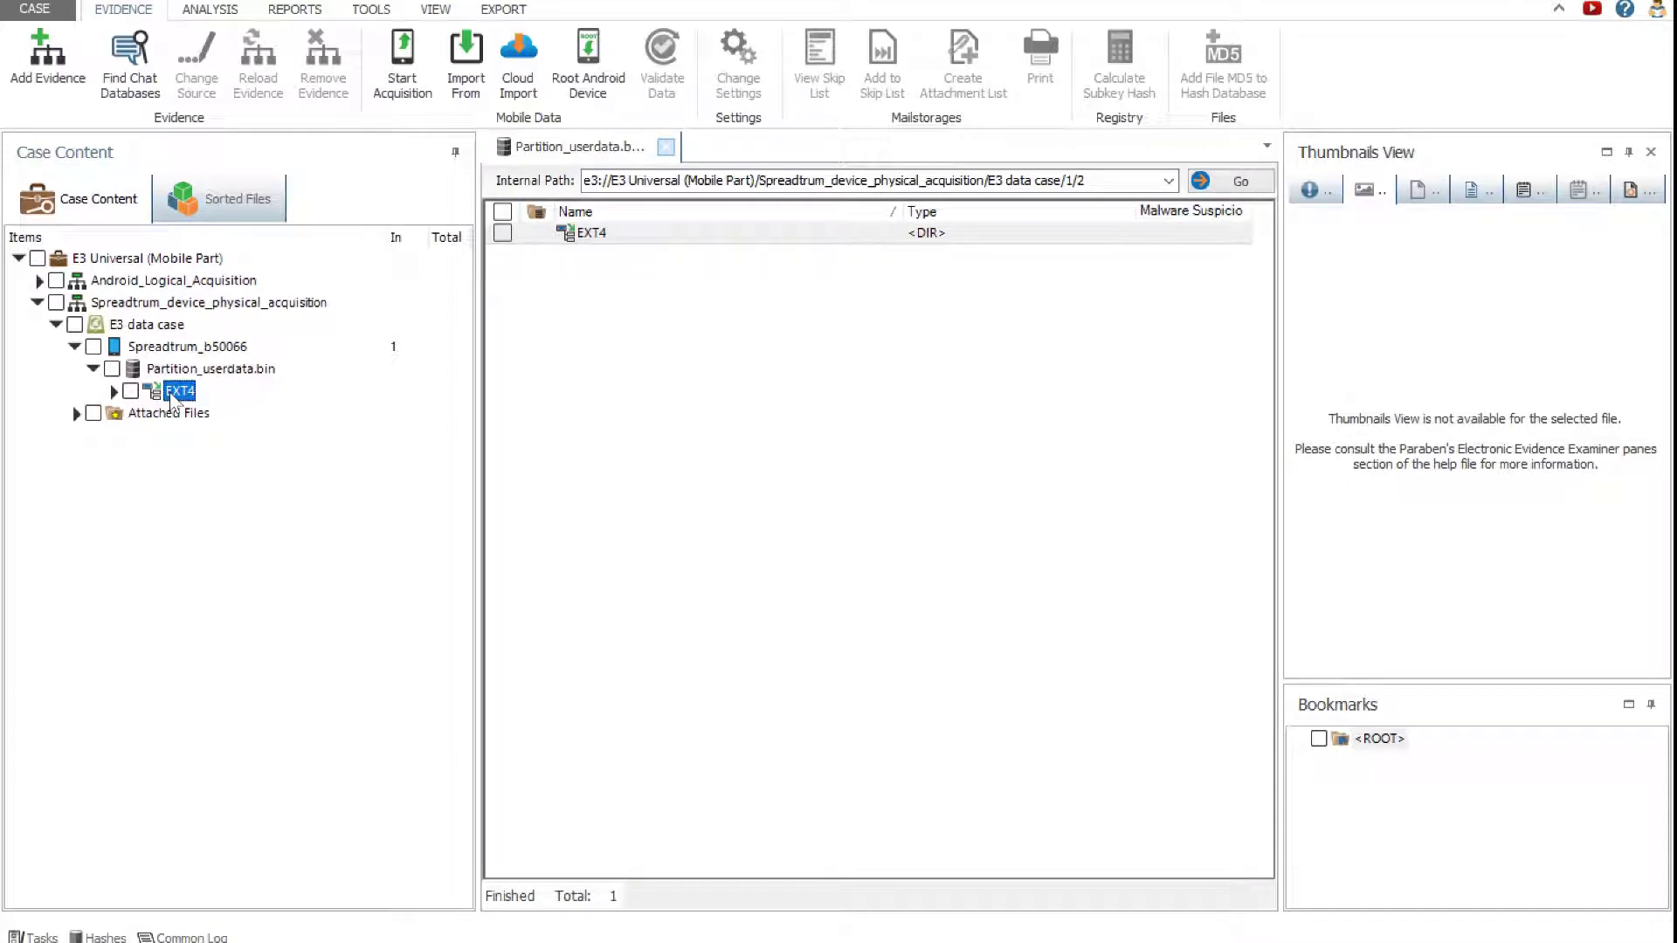
pyautogui.doubleClick(196, 414)
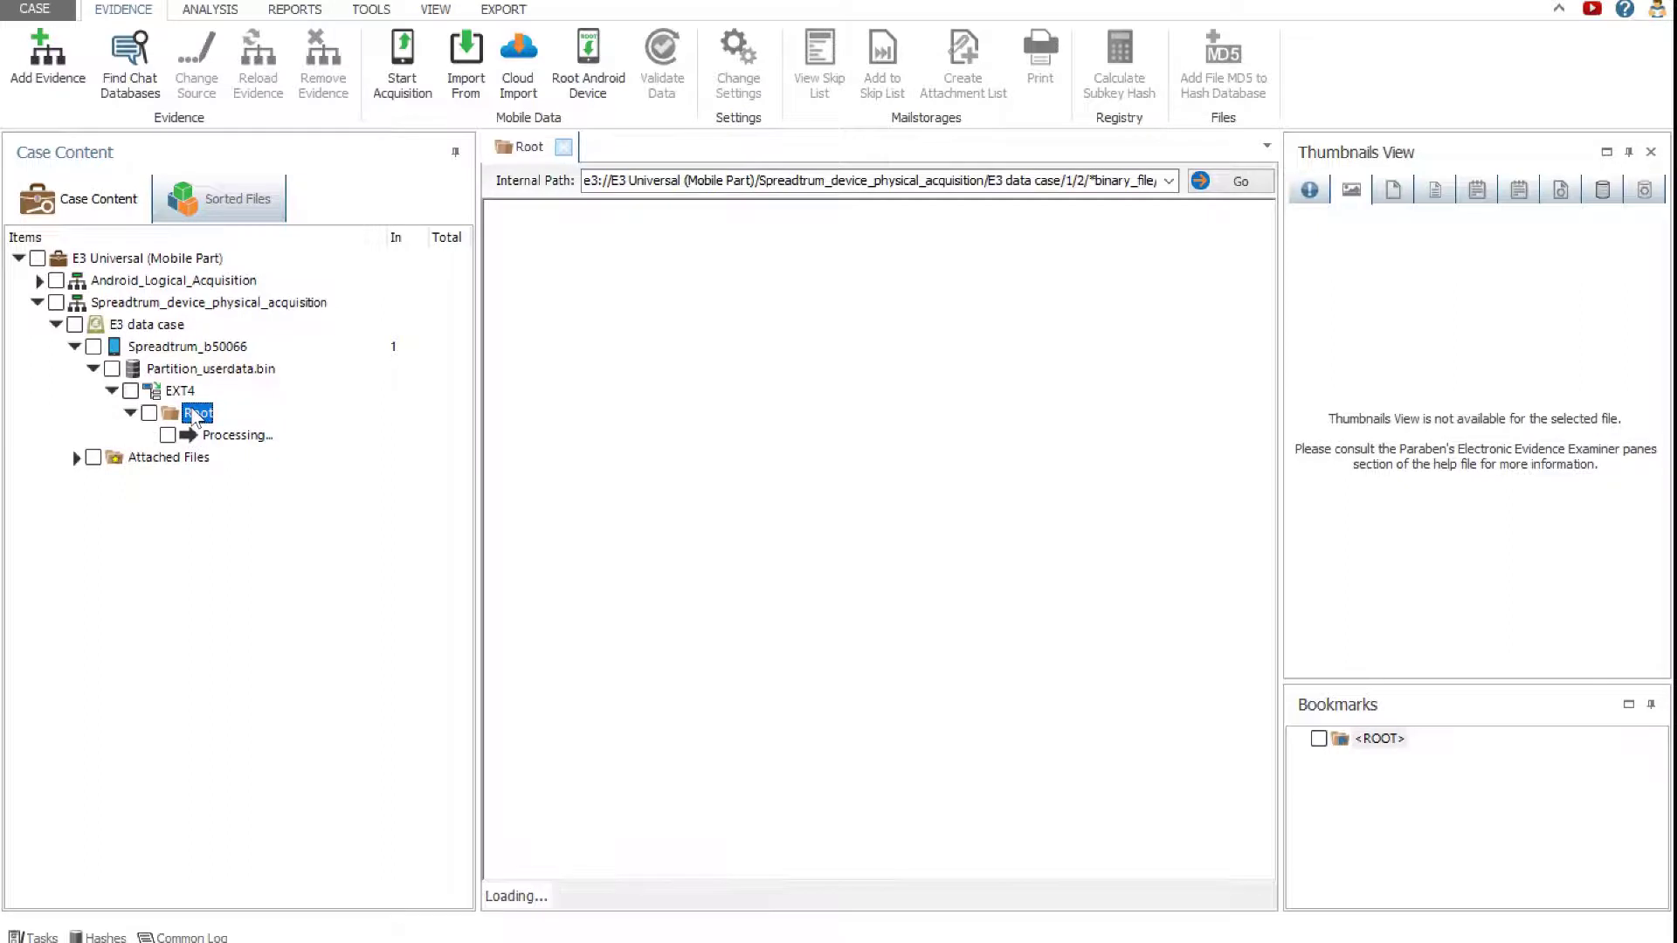
# Step: Run Content Analysis with sorting on the Spreadtrum E3 data case
pyautogui.click(147, 324)
pyautogui.rightClick(156, 305)
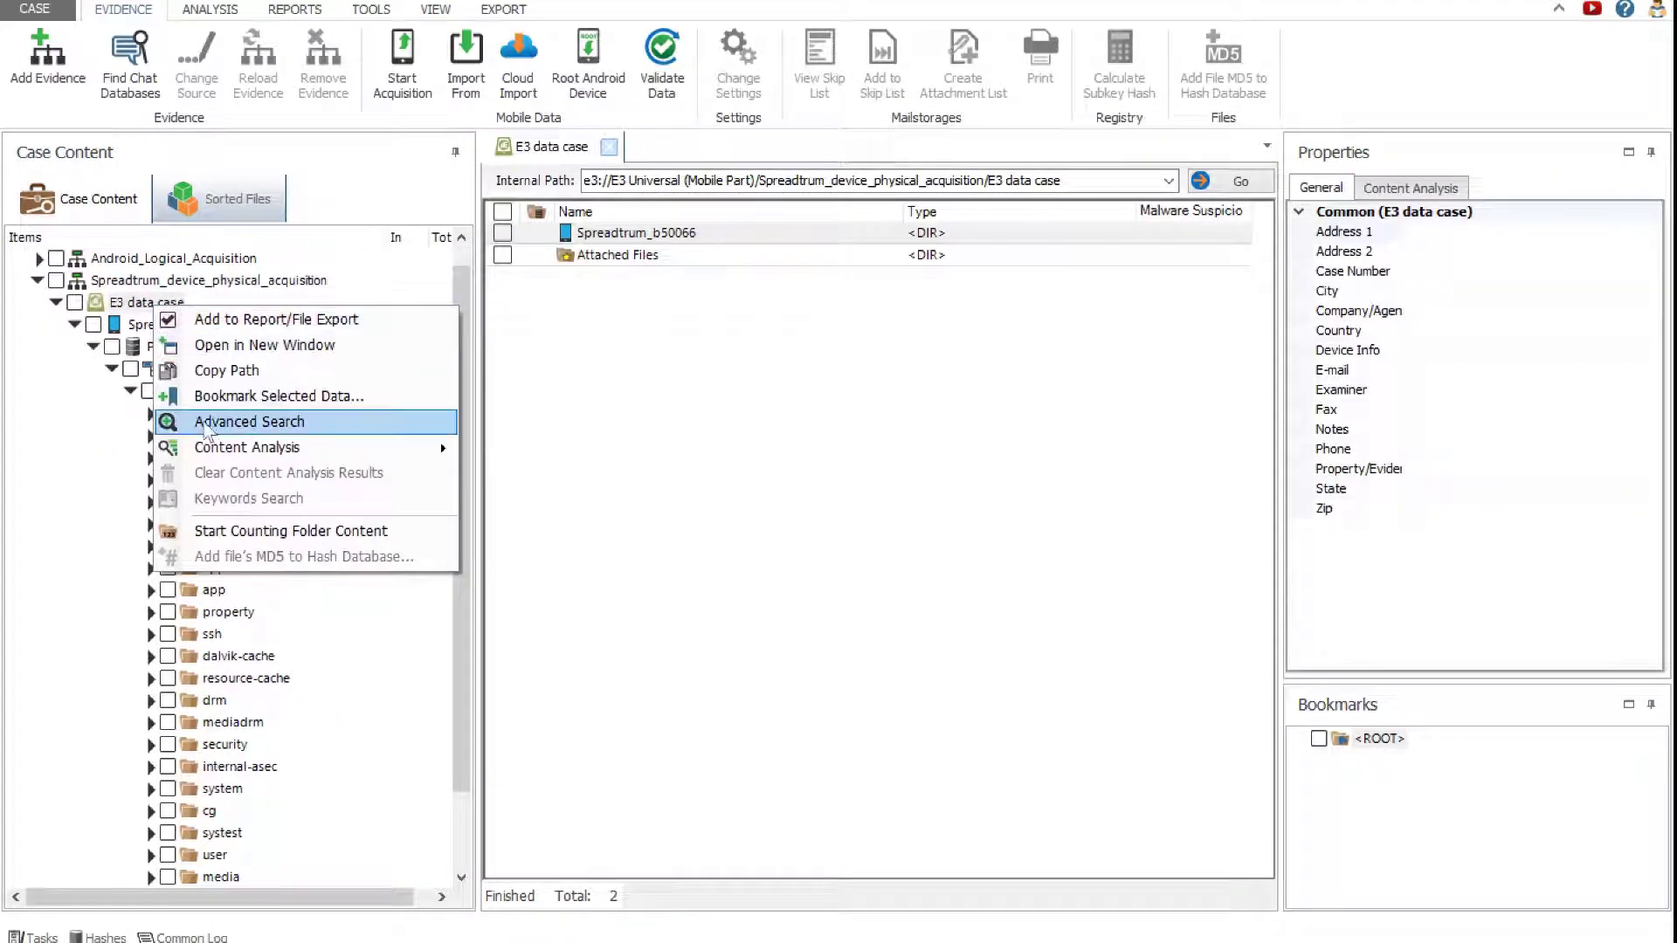
pyautogui.moveTo(213, 447)
pyautogui.click(569, 476)
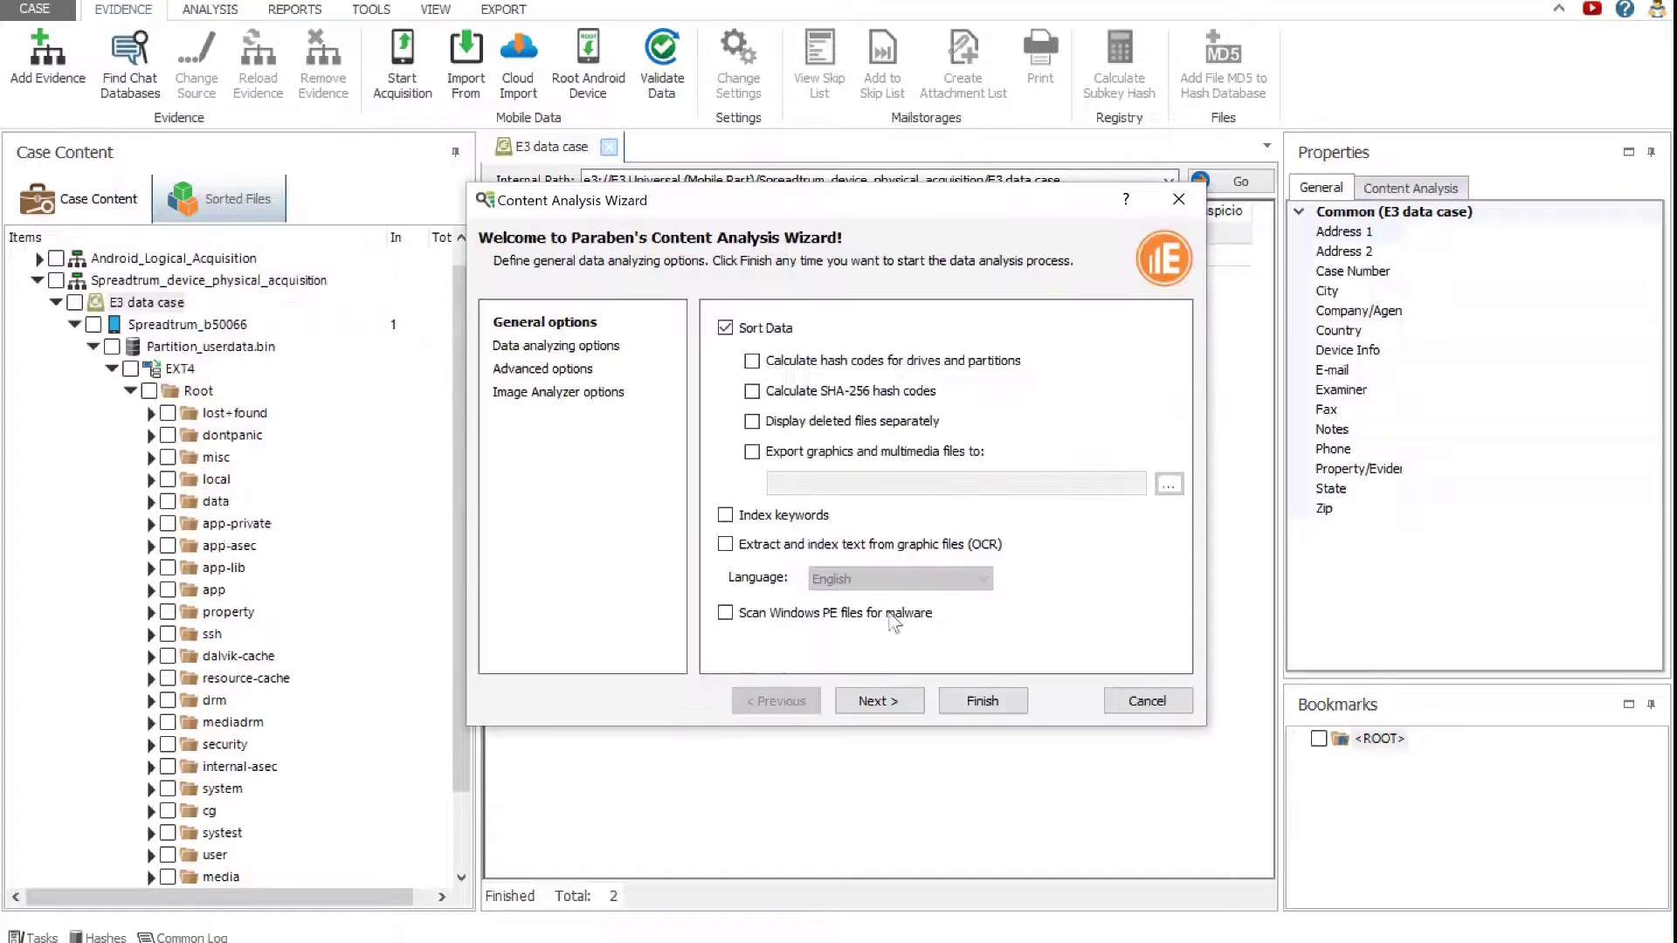
pyautogui.click(961, 702)
pyautogui.click(92, 598)
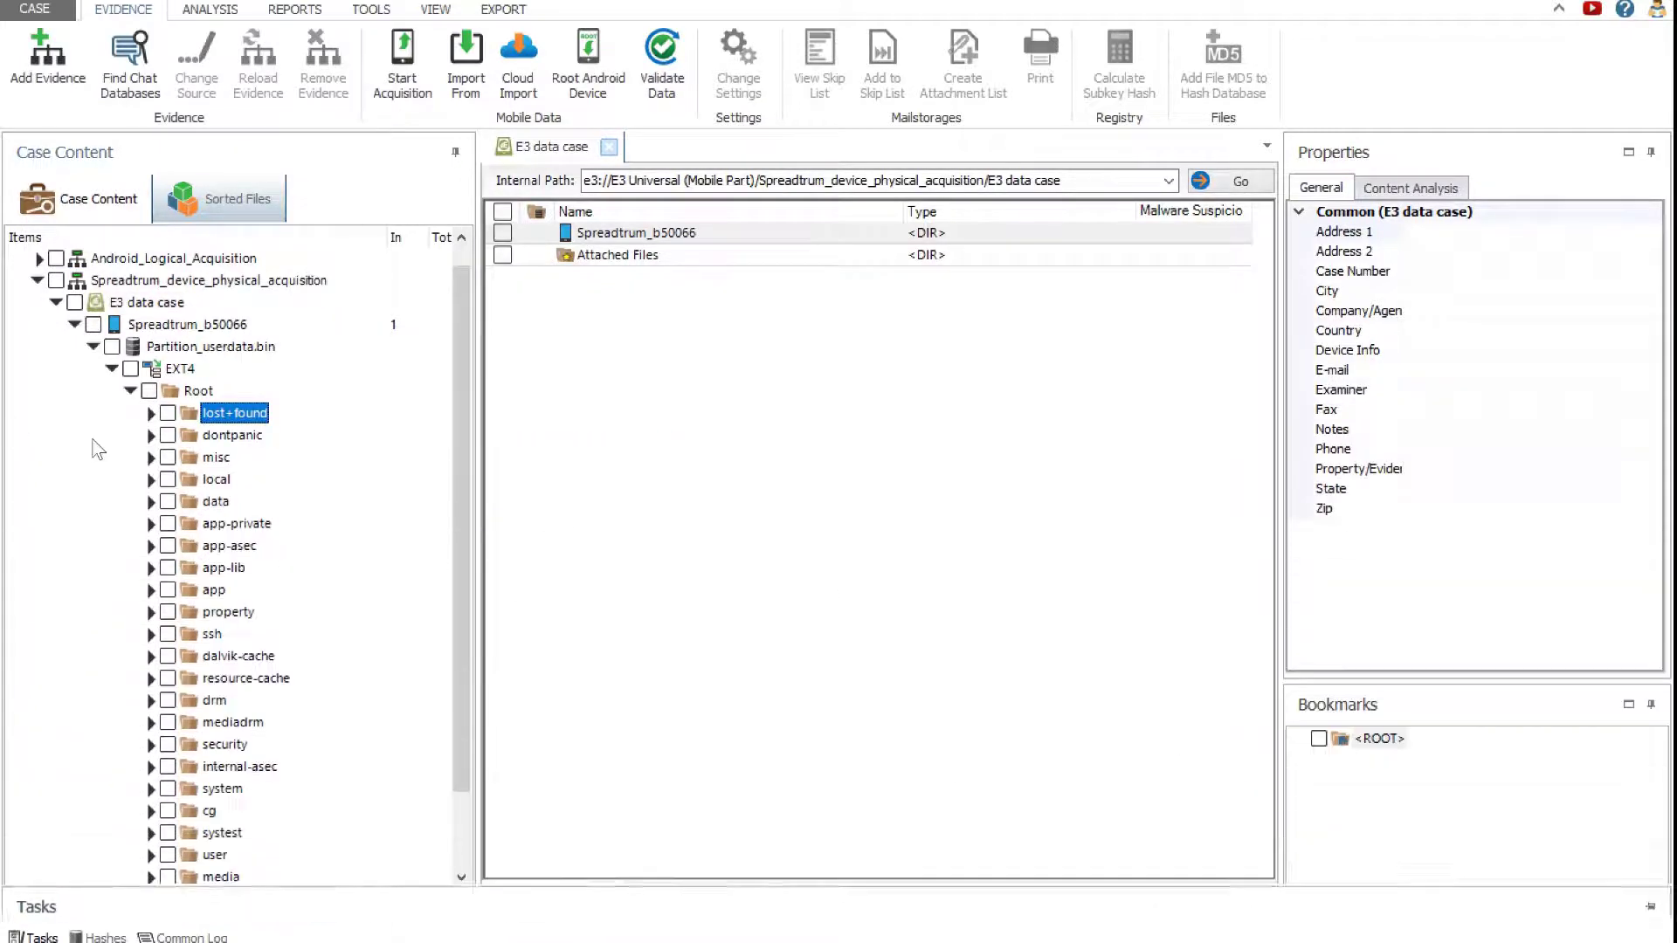
pyautogui.moveTo(461, 267); pyautogui.dragTo(437, 775)
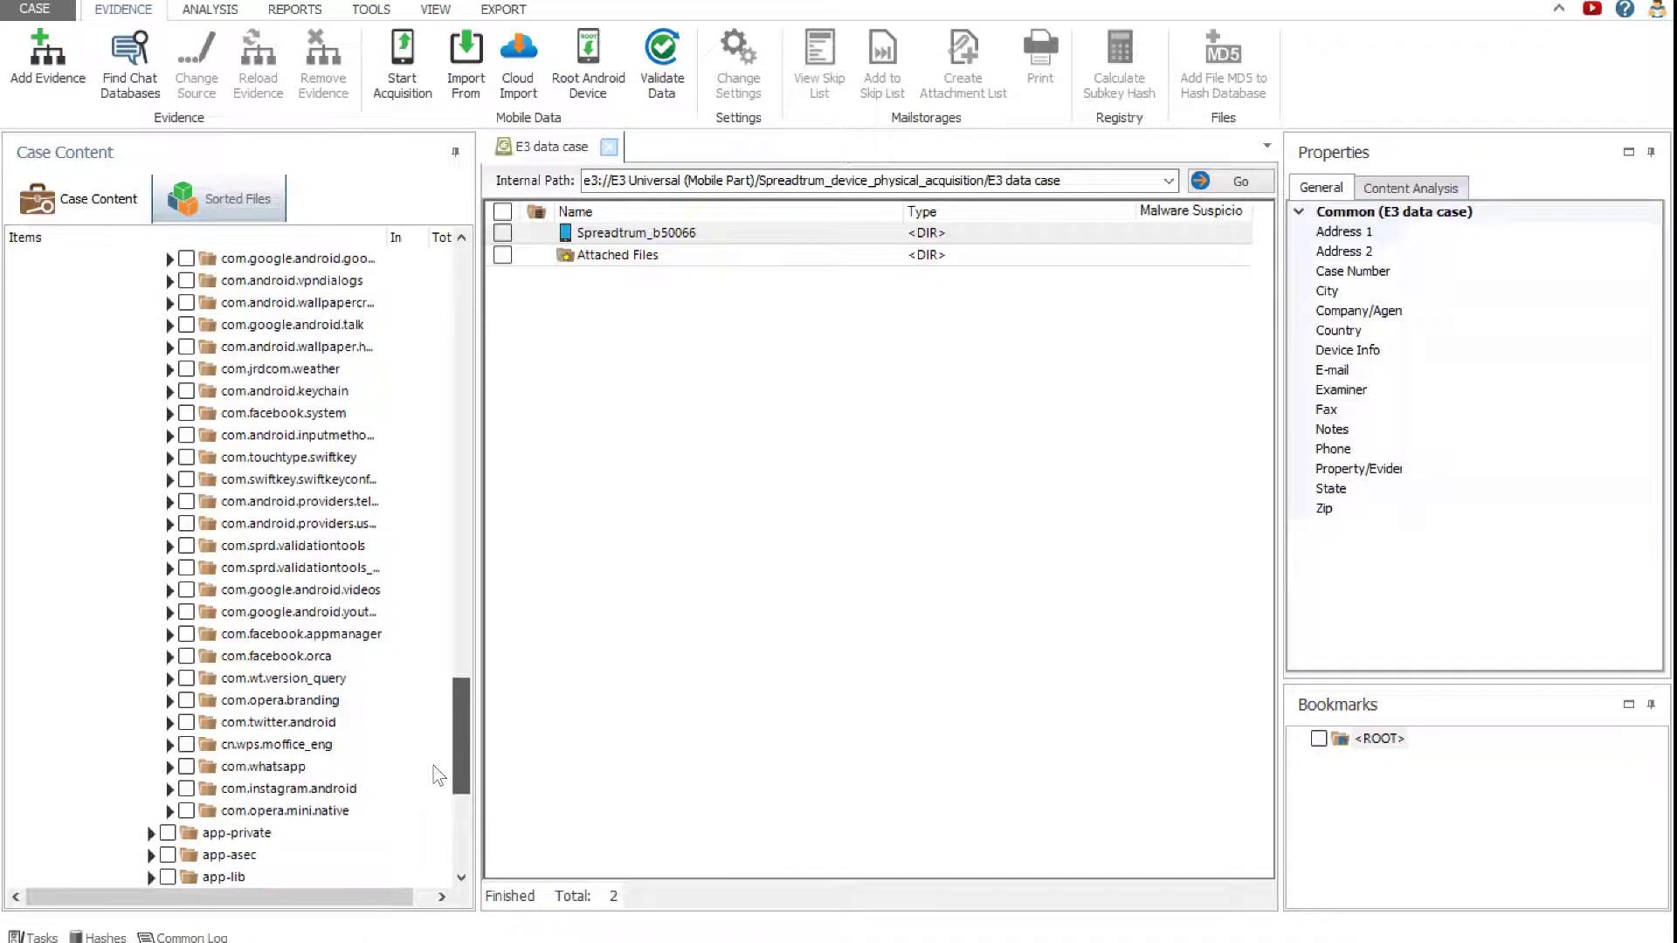
# Step: Open com.facebook.orca's threads_db2 messages table (22 rows), then the Sorted Files view
pyautogui.click(227, 661)
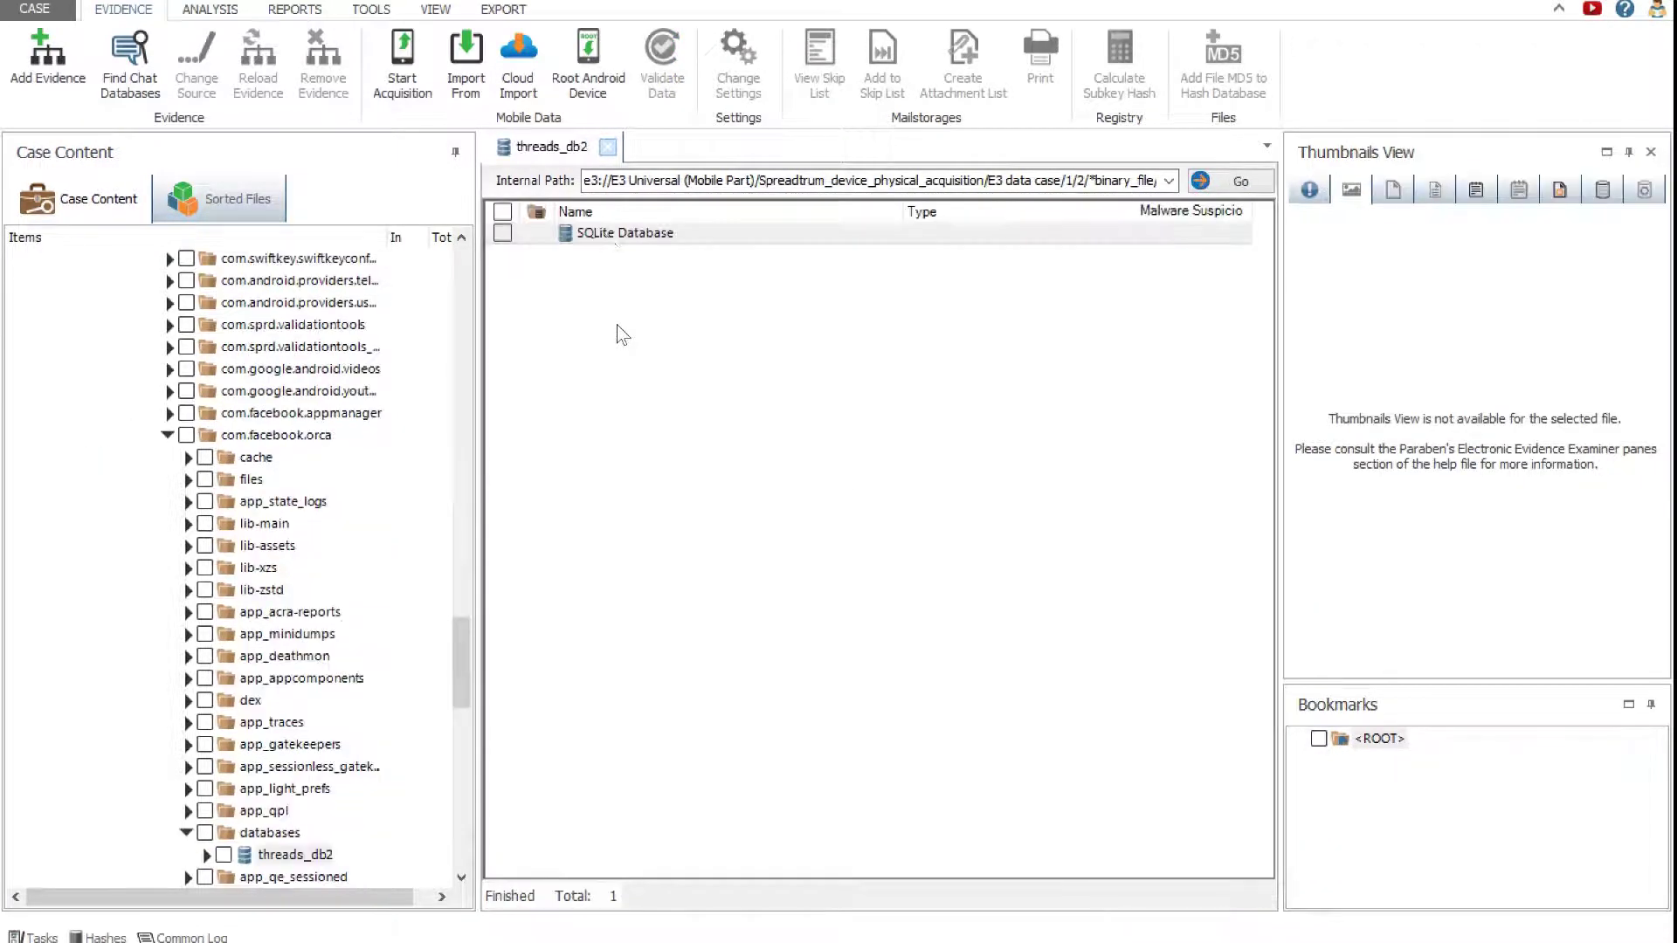
pyautogui.doubleClick(608, 234)
pyautogui.doubleClick(609, 234)
pyautogui.doubleClick(607, 483)
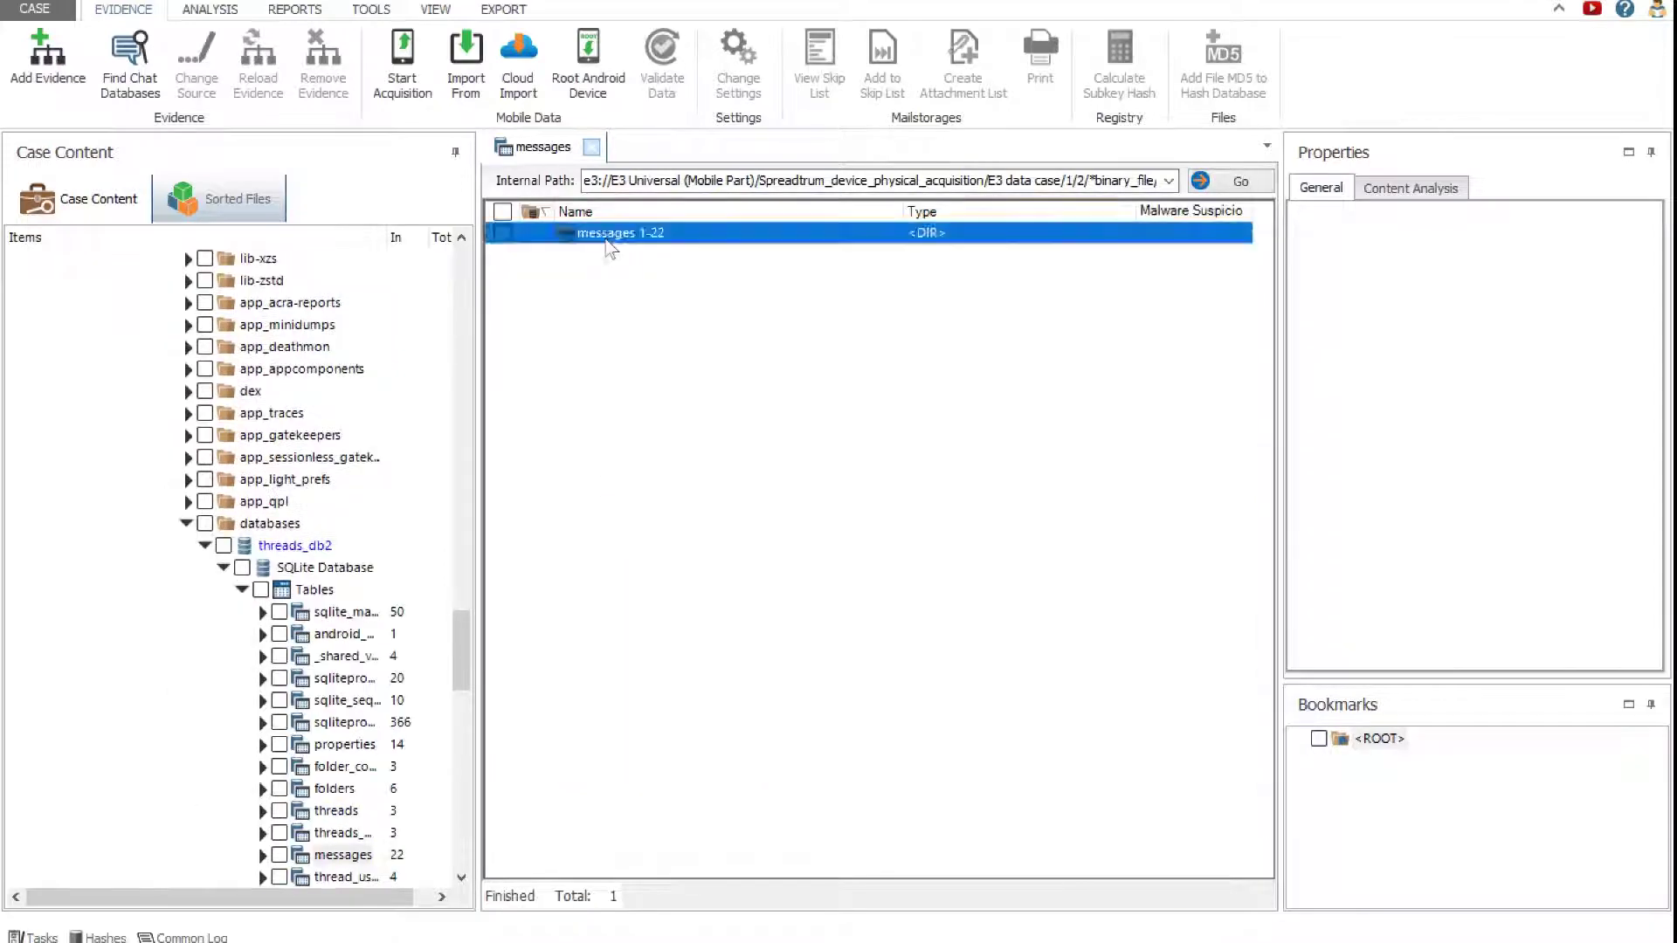
pyautogui.doubleClick(620, 232)
pyautogui.moveTo(525, 868); pyautogui.dragTo(568, 867)
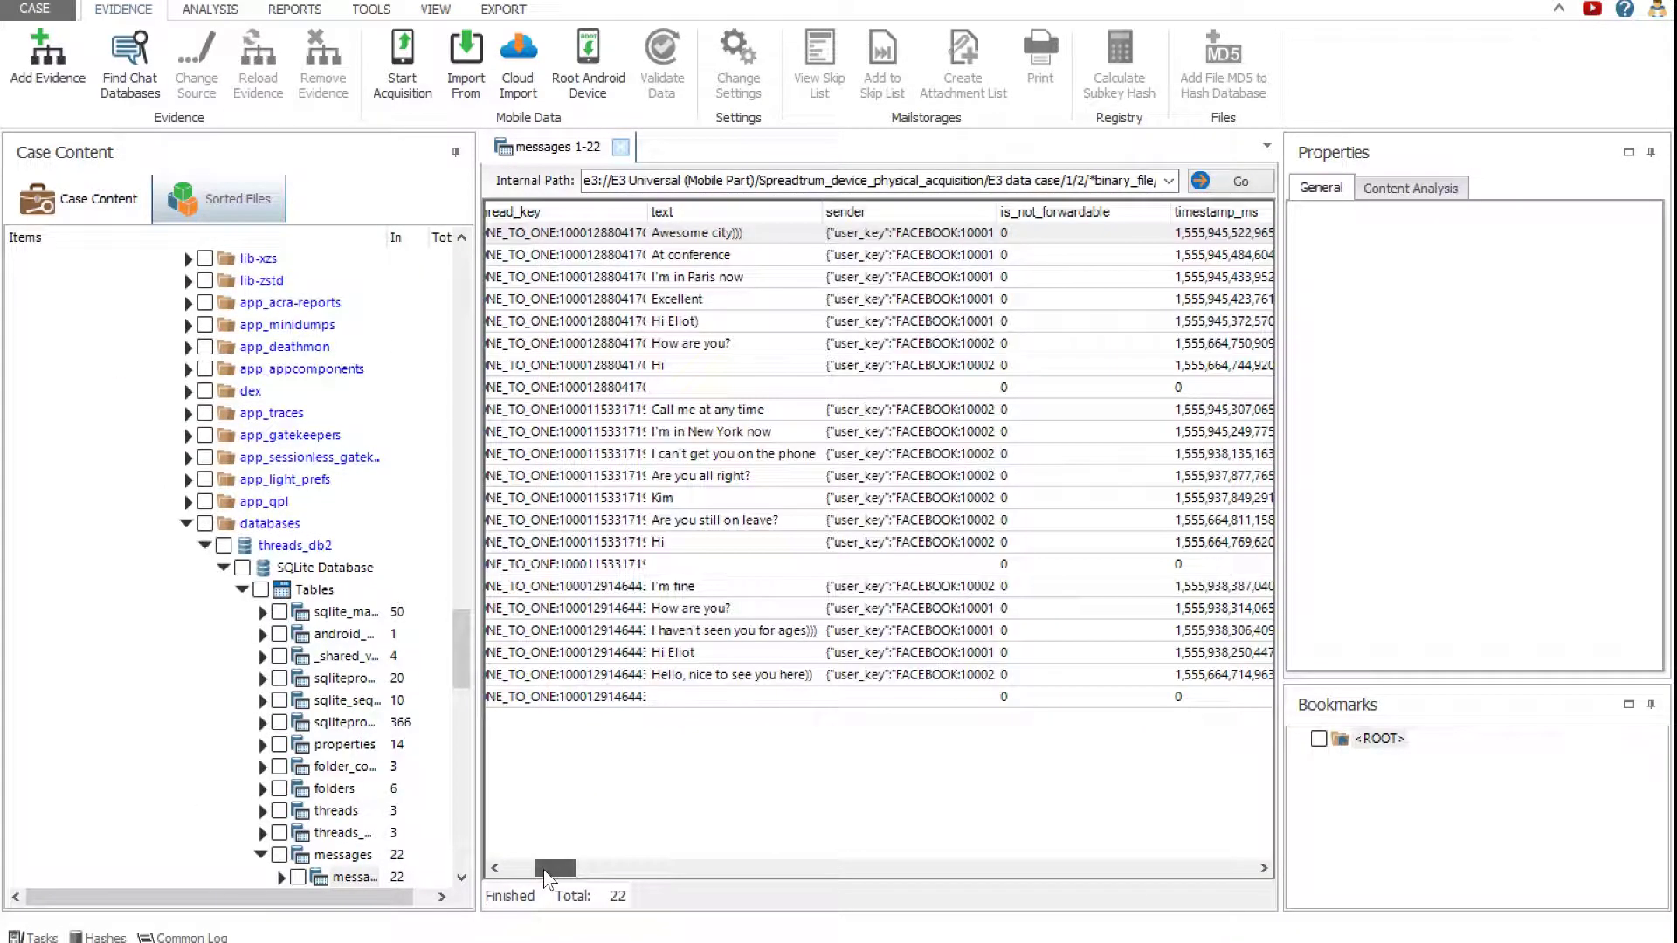
pyautogui.click(227, 200)
# Step: Browse the sorted files: all 2,068 files, 155 graphics and 209 databases
pyautogui.click(20, 239)
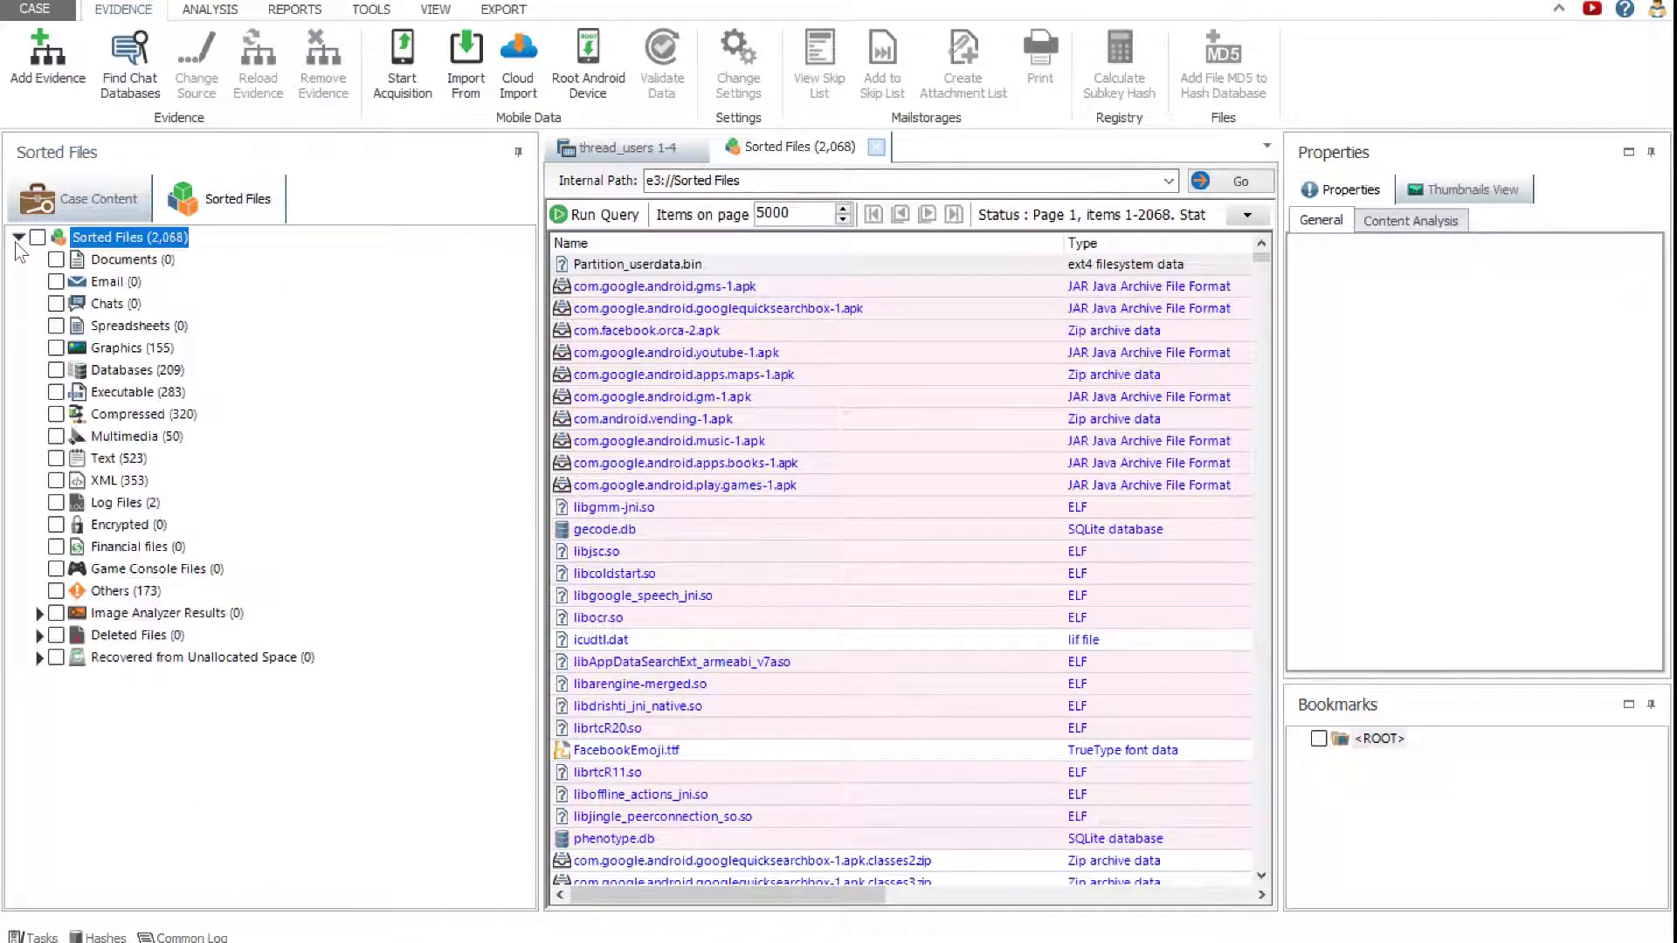
pyautogui.click(116, 349)
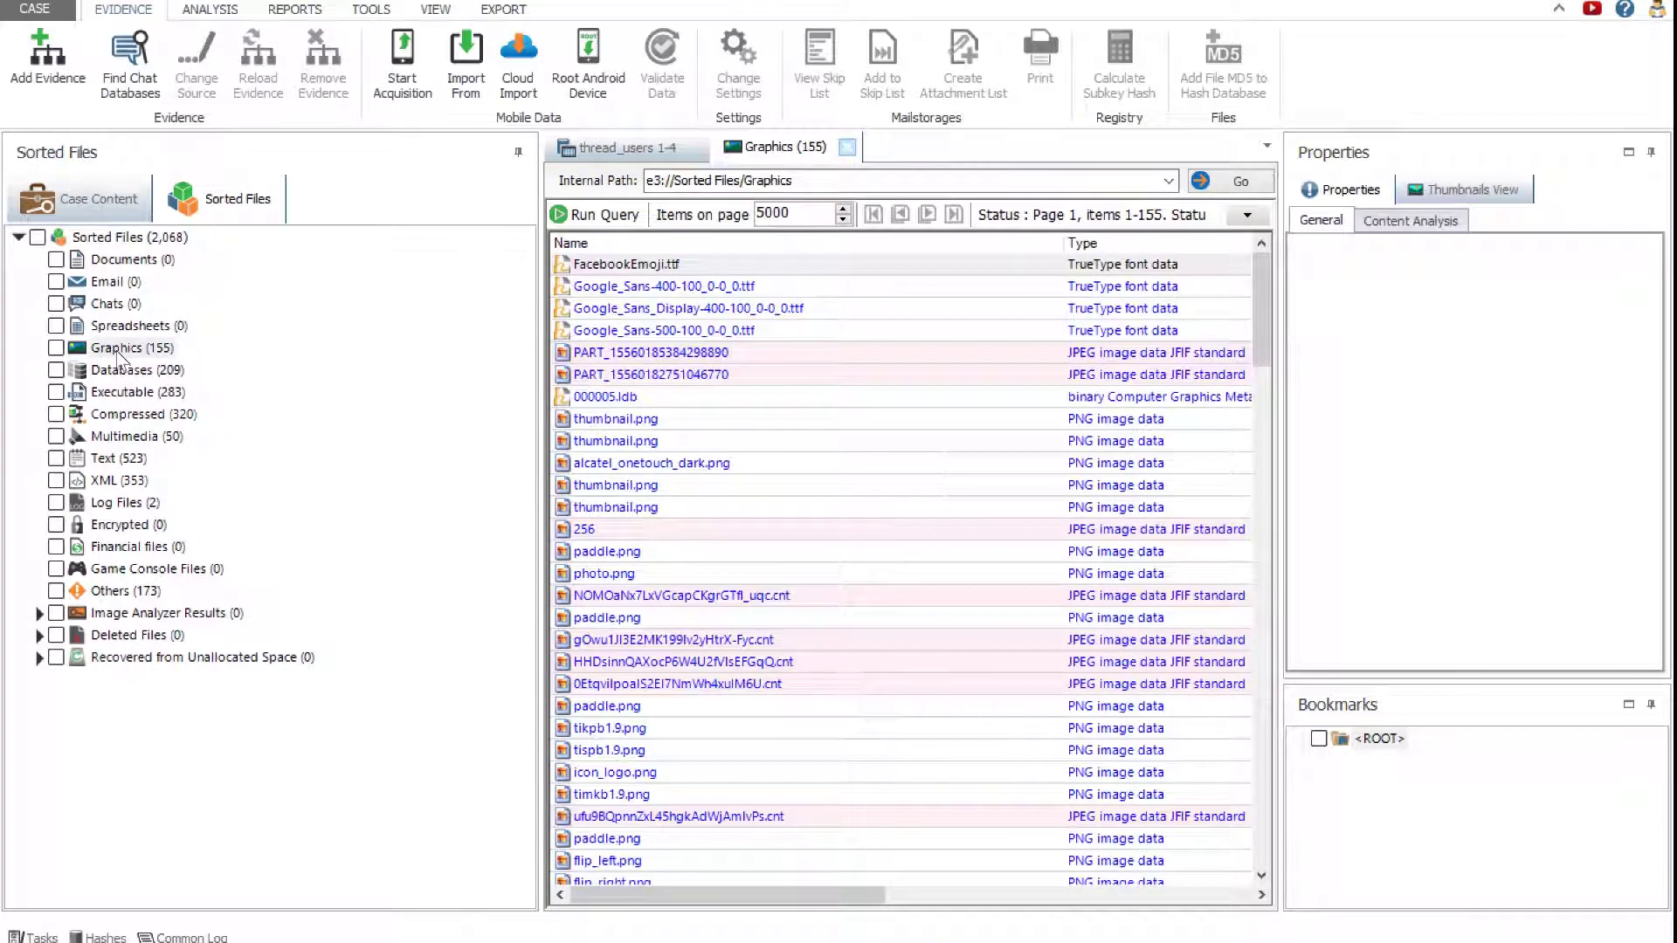
pyautogui.click(120, 370)
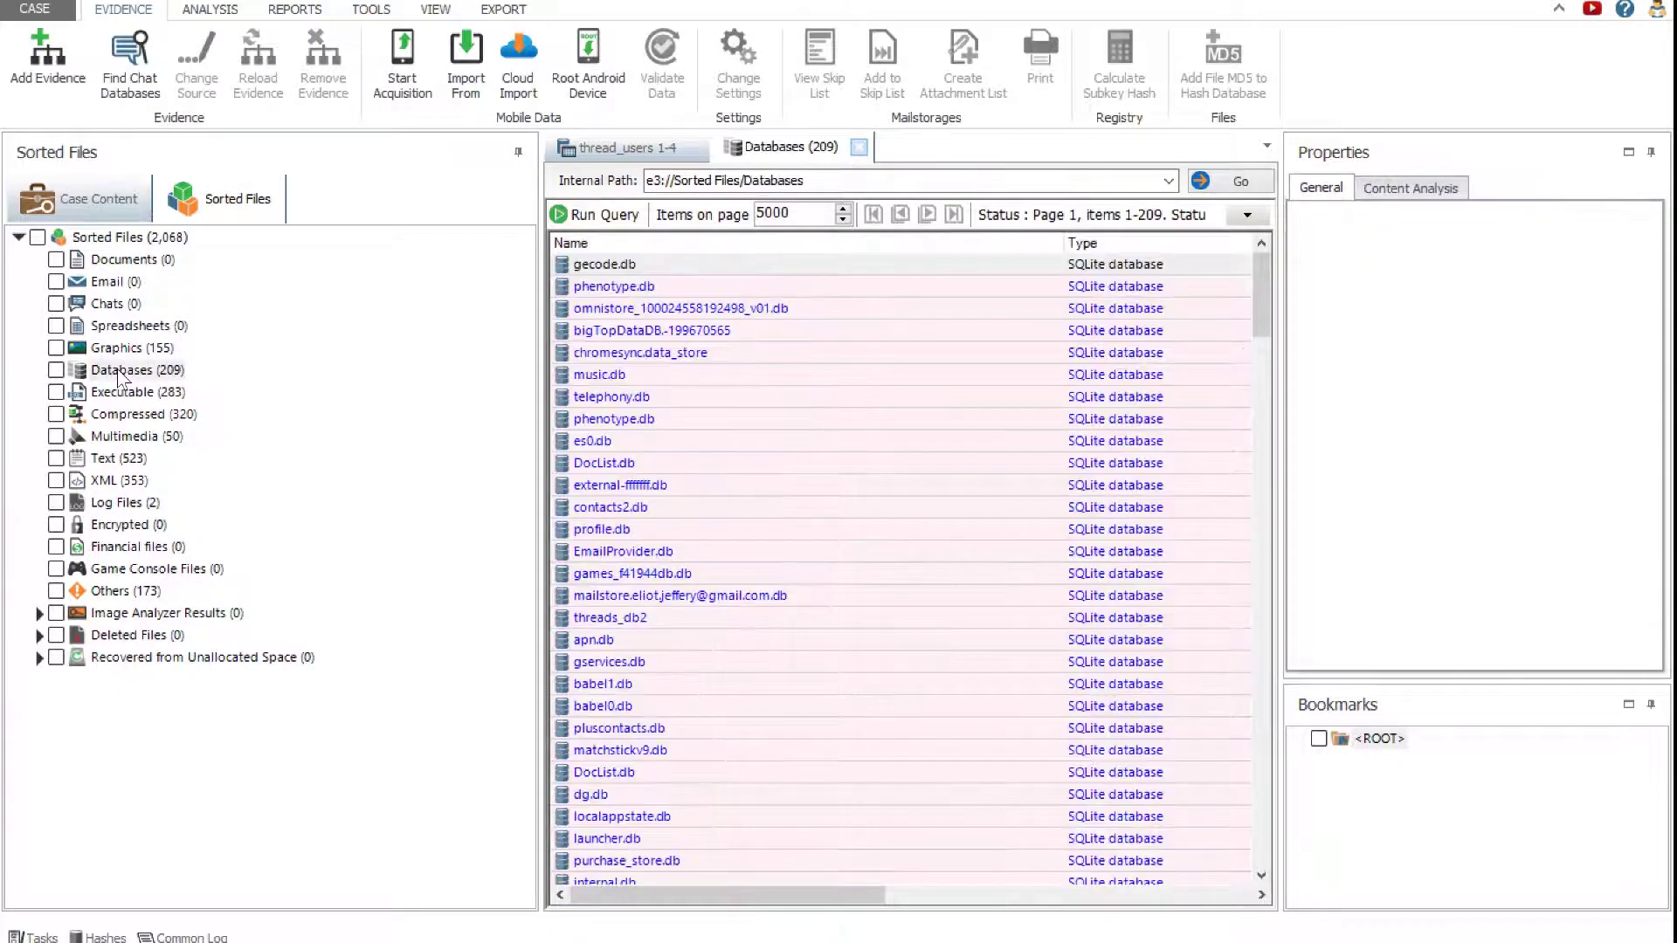
pyautogui.click(99, 198)
# Step: Expand BLN-L24 to view the 71-entry User Activity Timeline, then Installed Applications
pyautogui.click(38, 281)
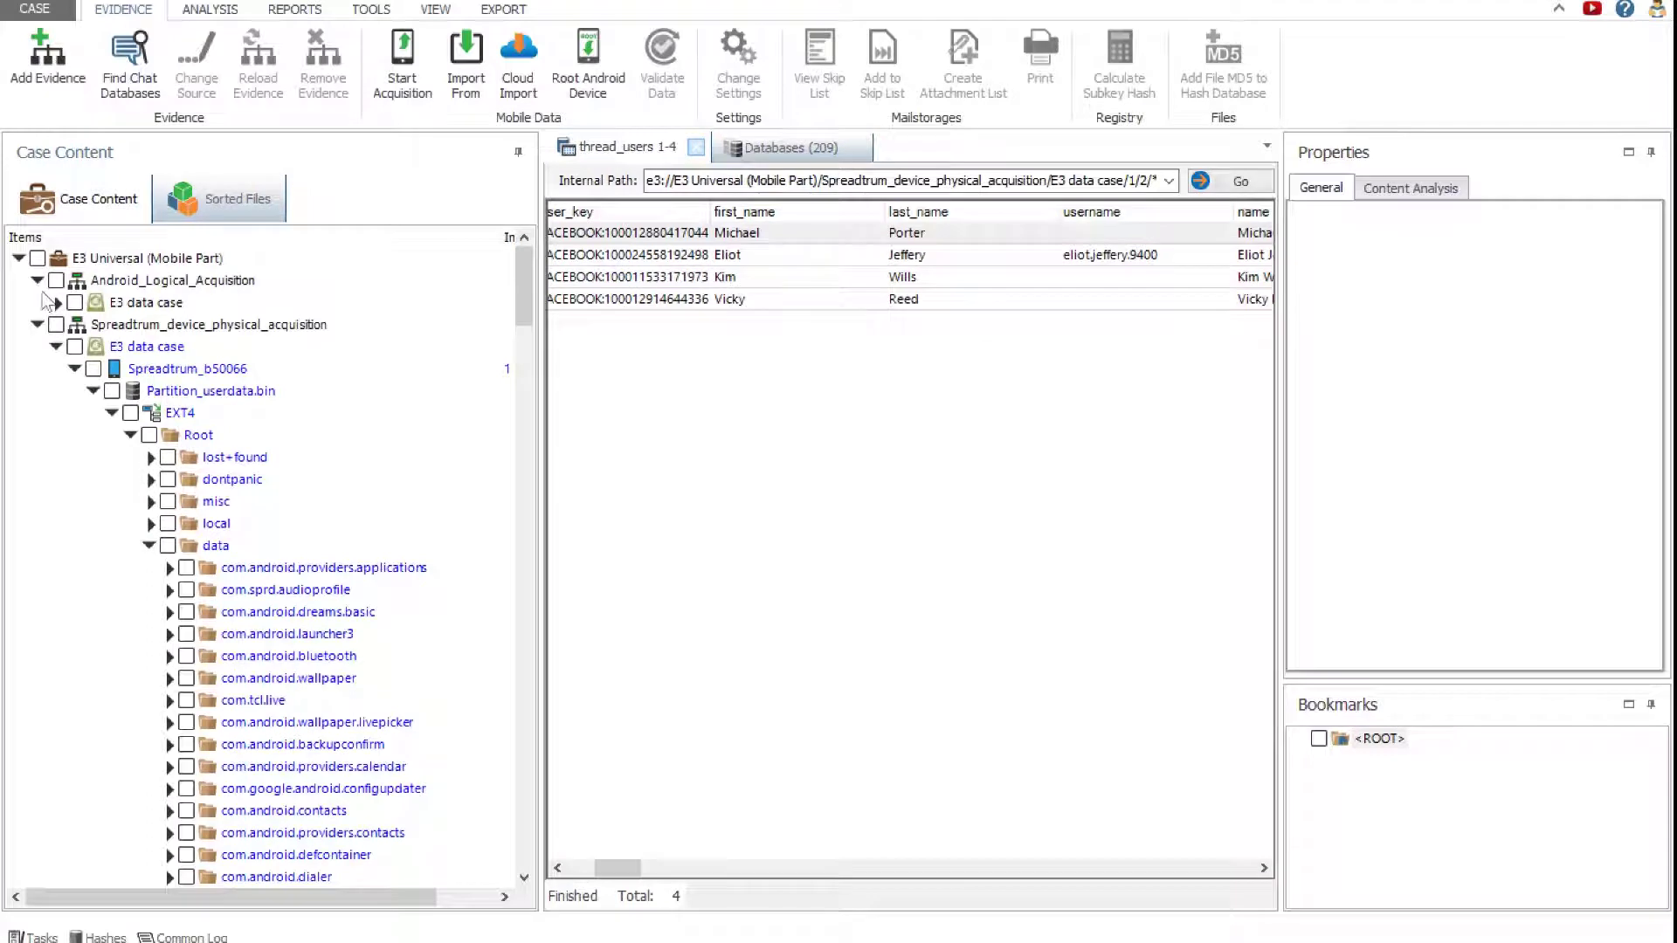
pyautogui.click(57, 303)
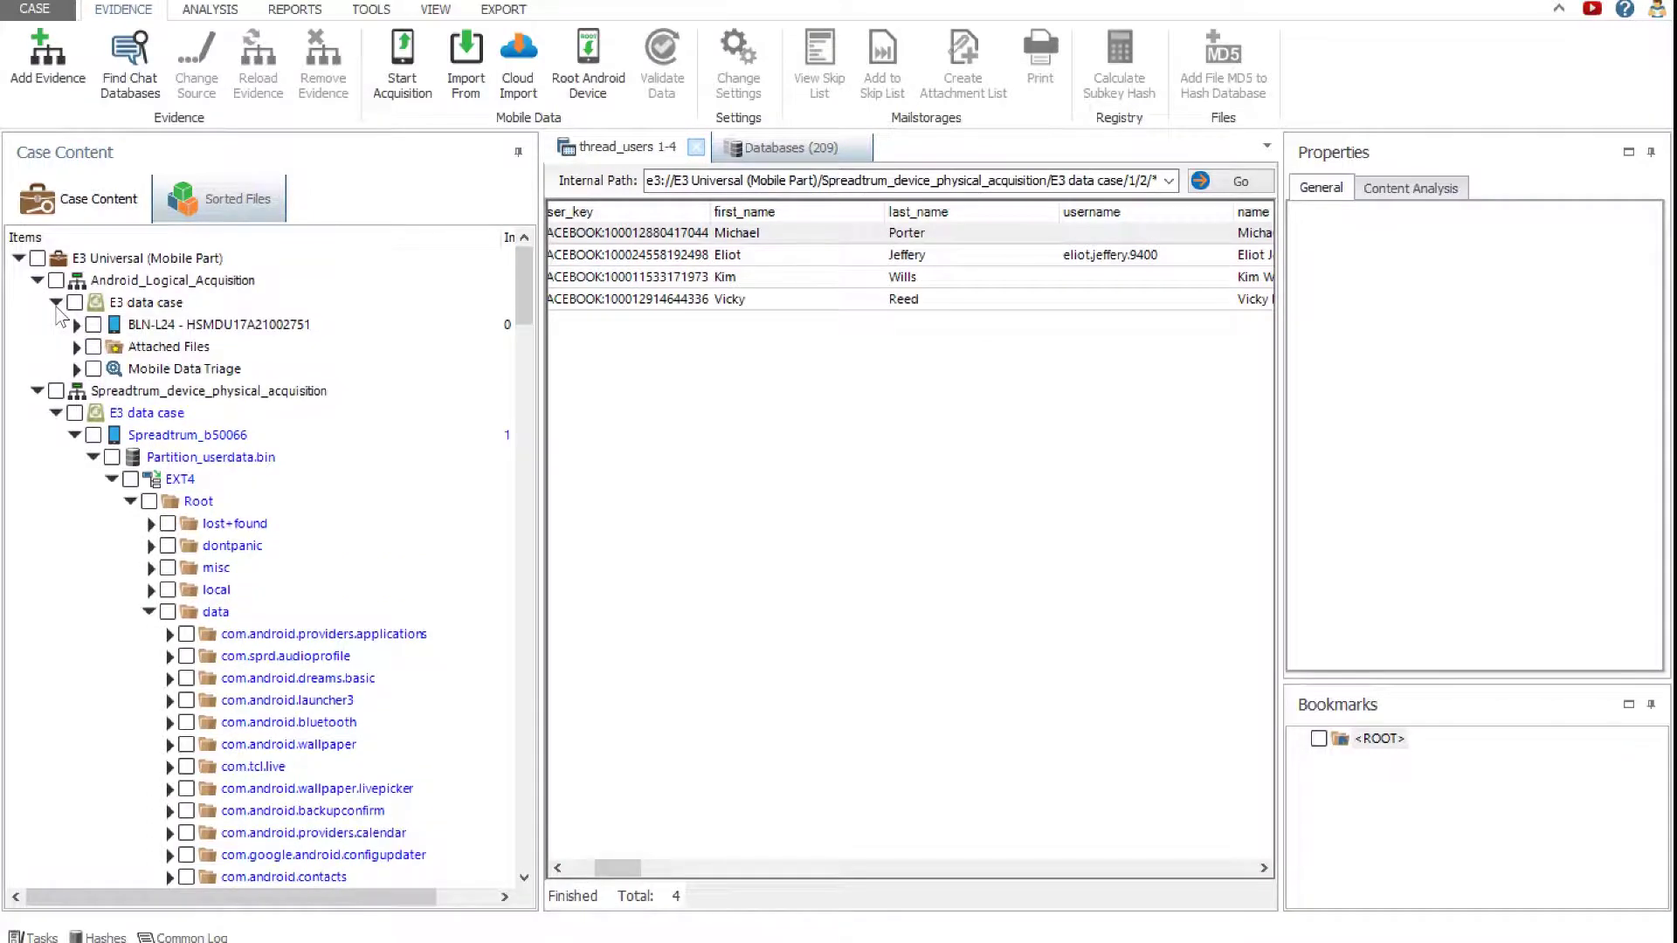
pyautogui.click(75, 325)
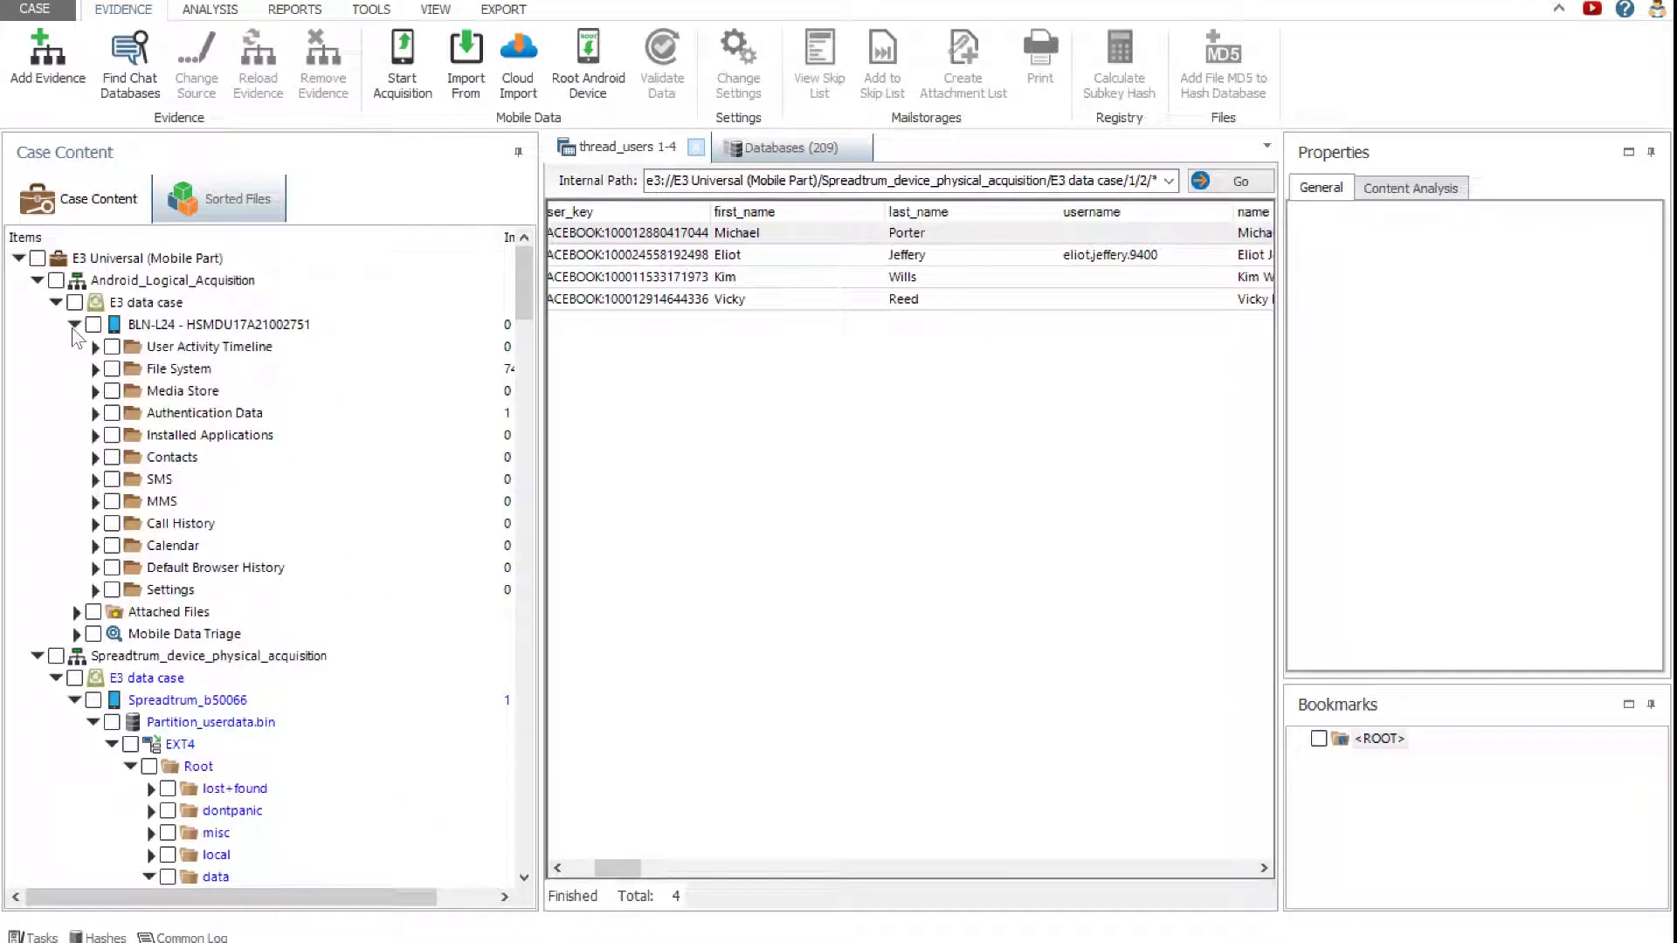
pyautogui.click(166, 349)
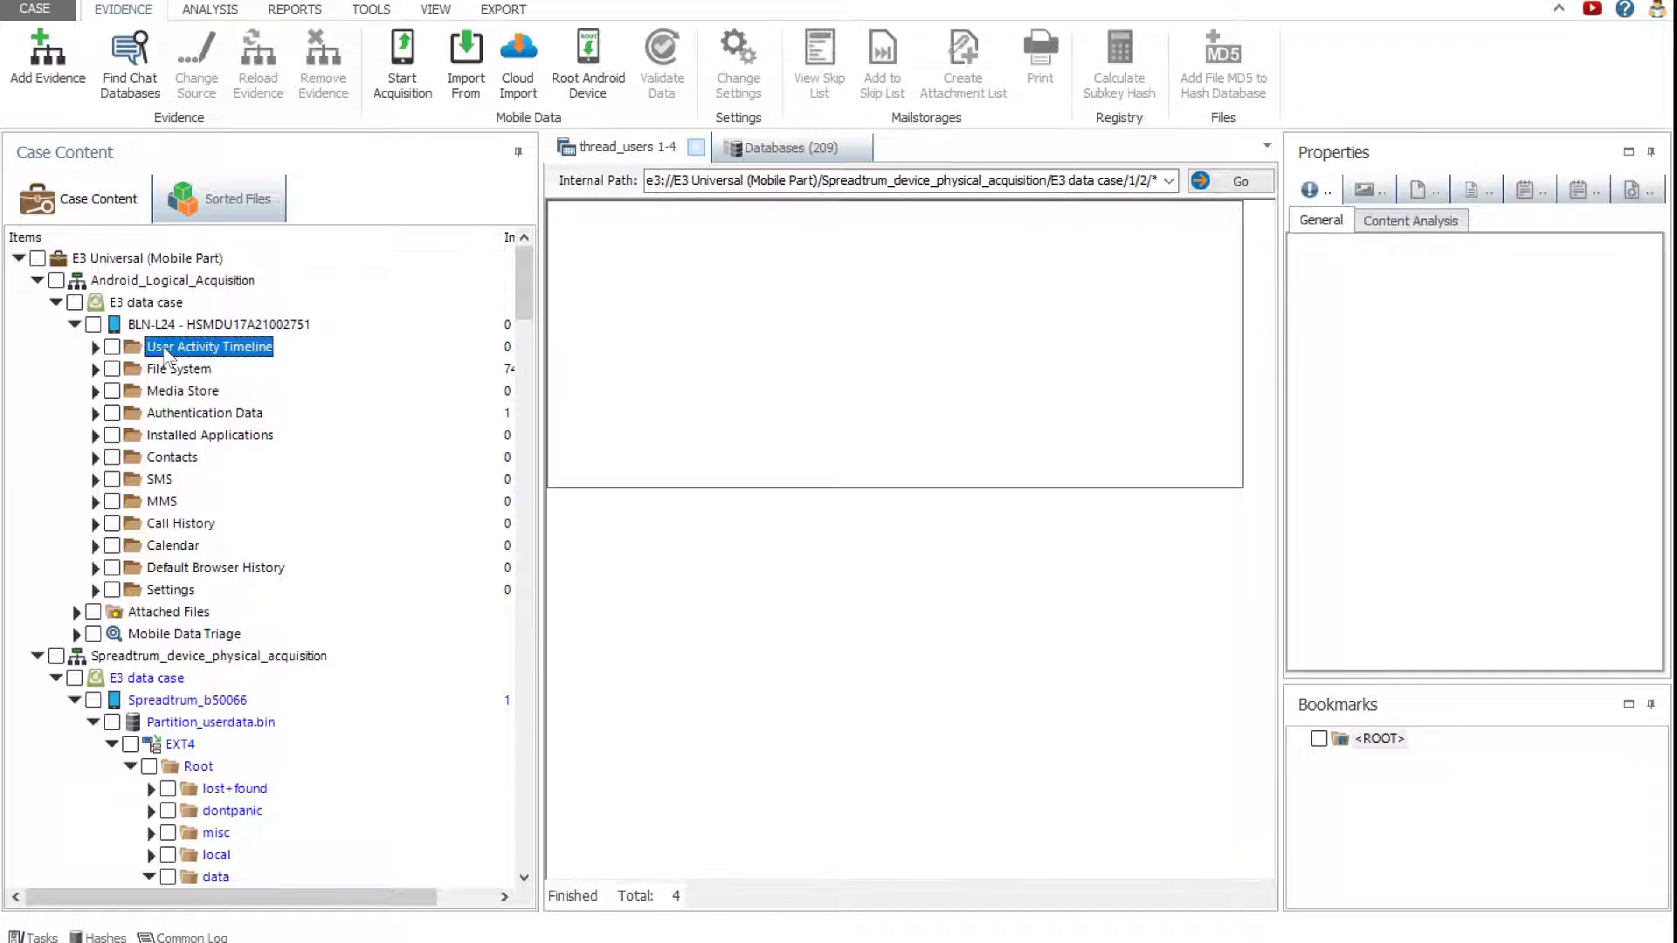
pyautogui.doubleClick(690, 233)
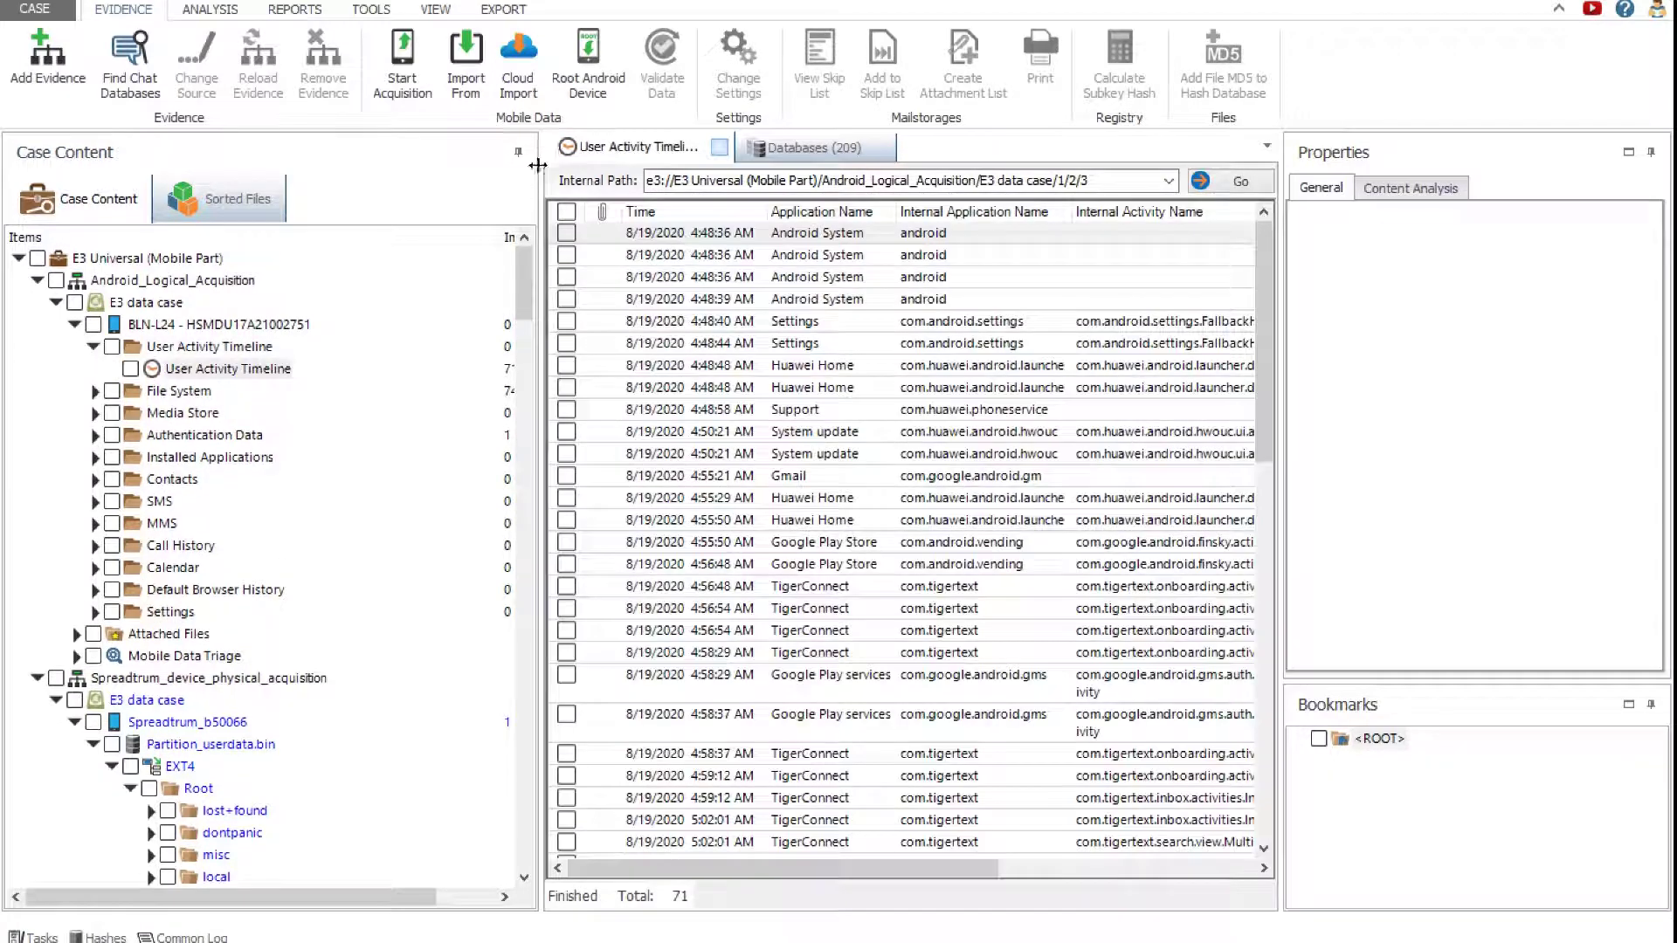
pyautogui.moveTo(541, 185); pyautogui.dragTo(478, 185)
pyautogui.doubleClick(206, 457)
# Step: View the Installed Application List, Application Permissions table and Application Data folders
pyautogui.click(201, 480)
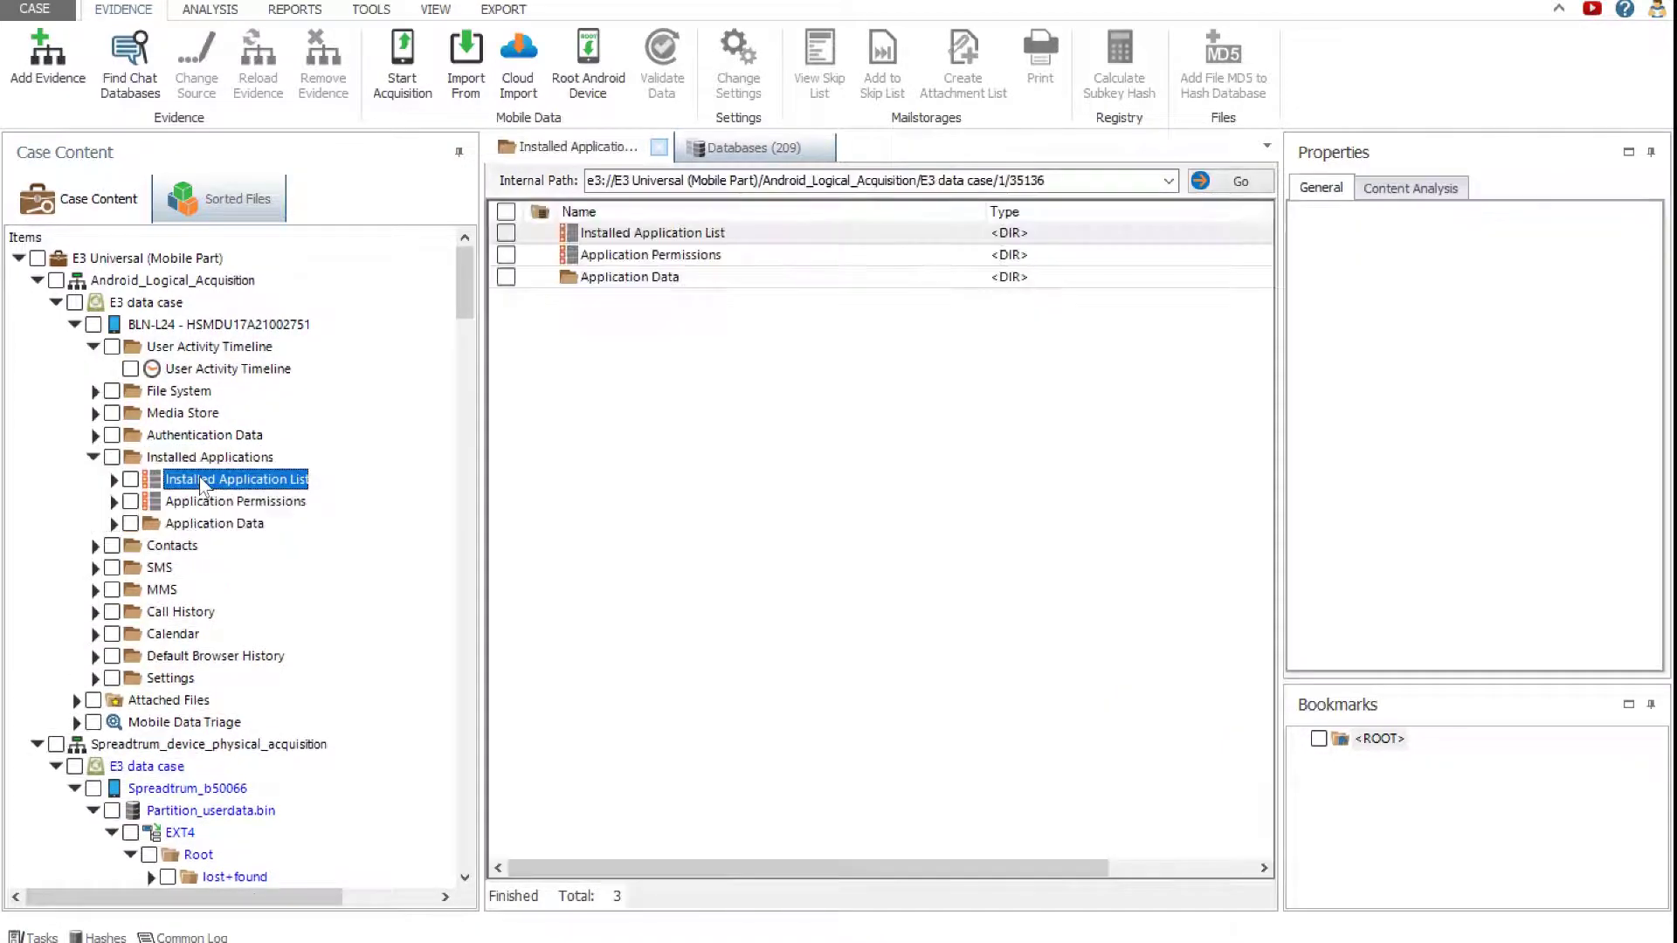
pyautogui.click(210, 502)
pyautogui.moveTo(526, 868); pyautogui.dragTo(914, 879)
pyautogui.click(214, 523)
pyautogui.click(115, 524)
pyautogui.scroll(-2, 99, 696)
# Step: View Device Information under Mobile Data Triage, then the Authentication Data .bin listing
pyautogui.click(77, 700)
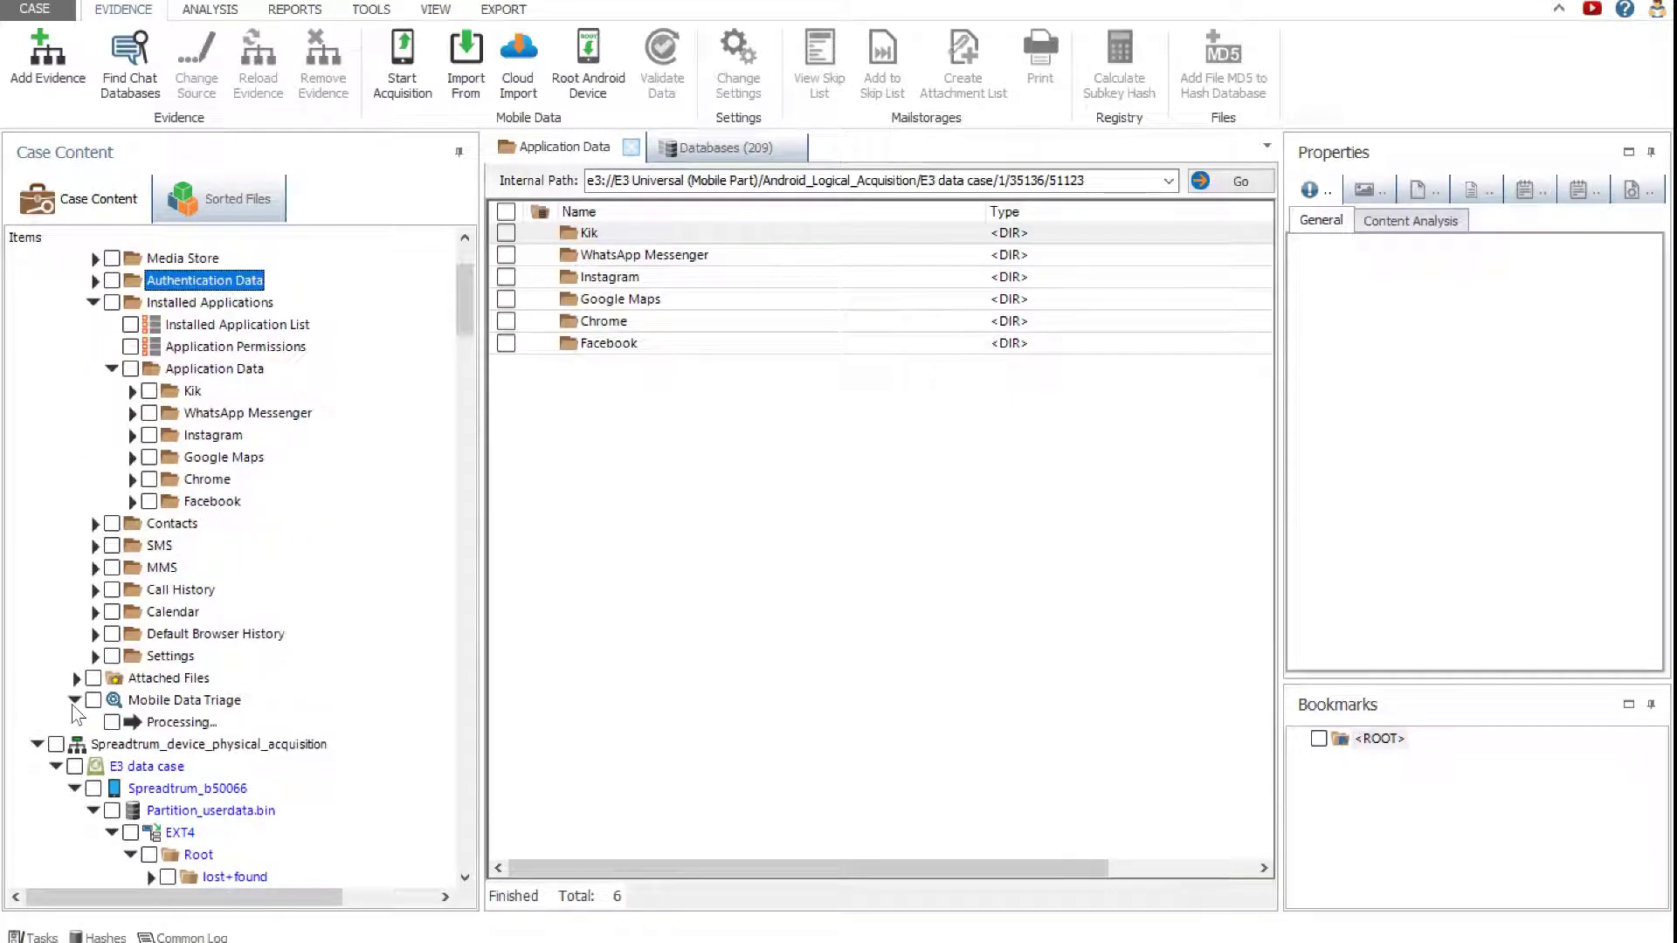
pyautogui.click(181, 723)
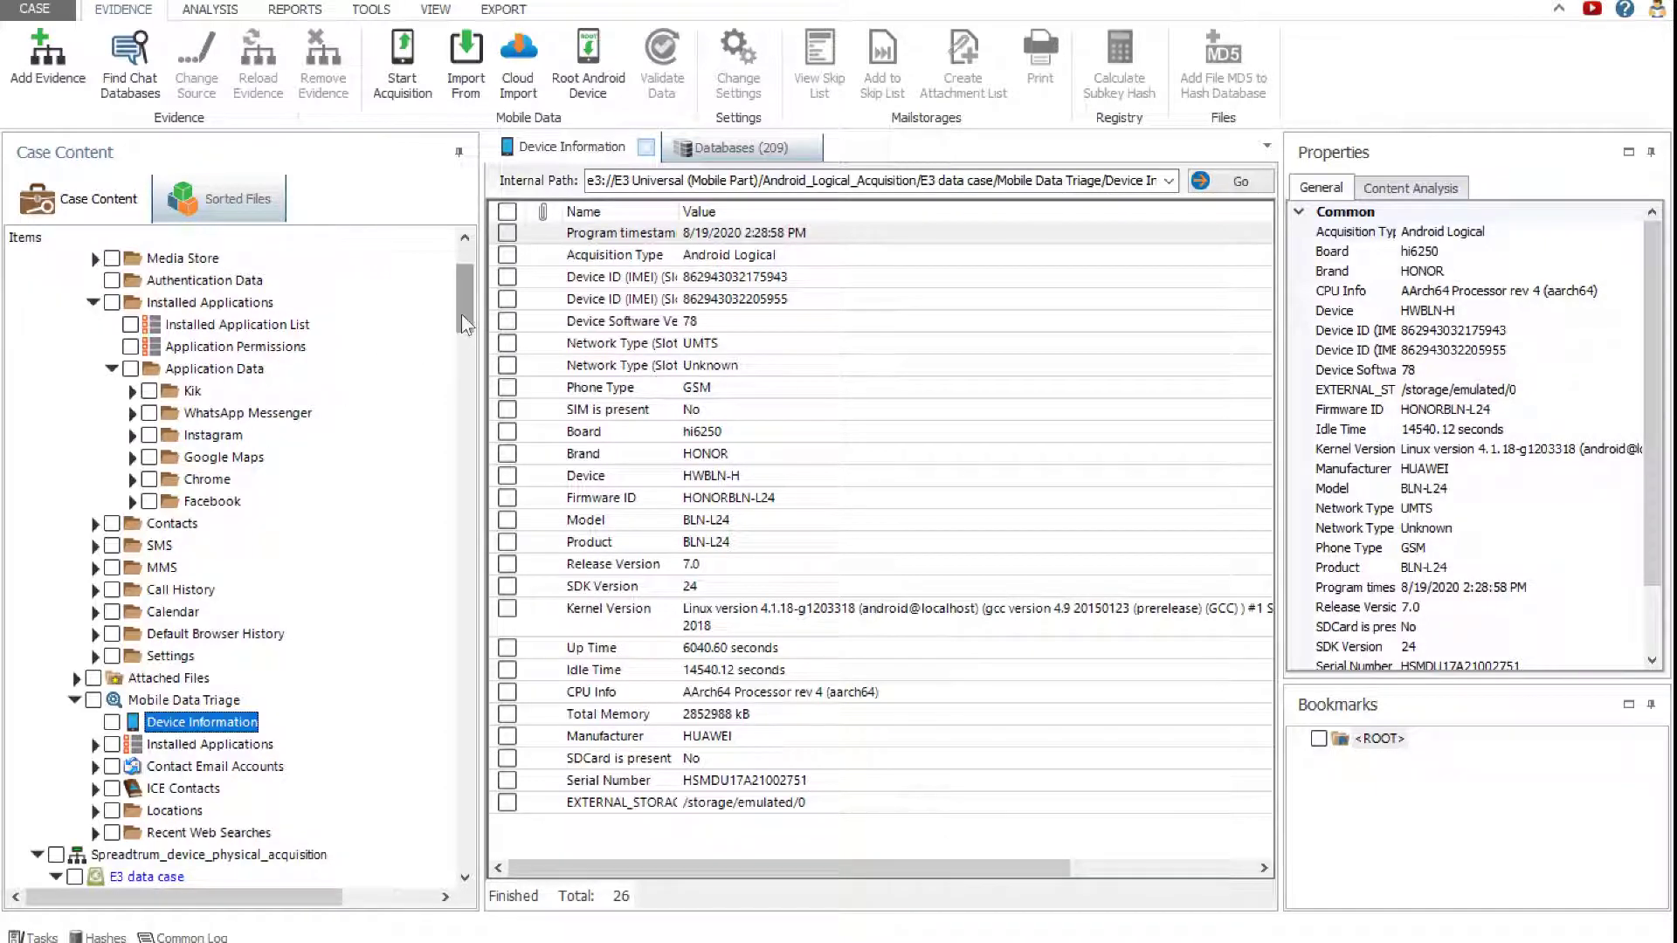
pyautogui.moveTo(461, 313); pyautogui.dragTo(461, 285)
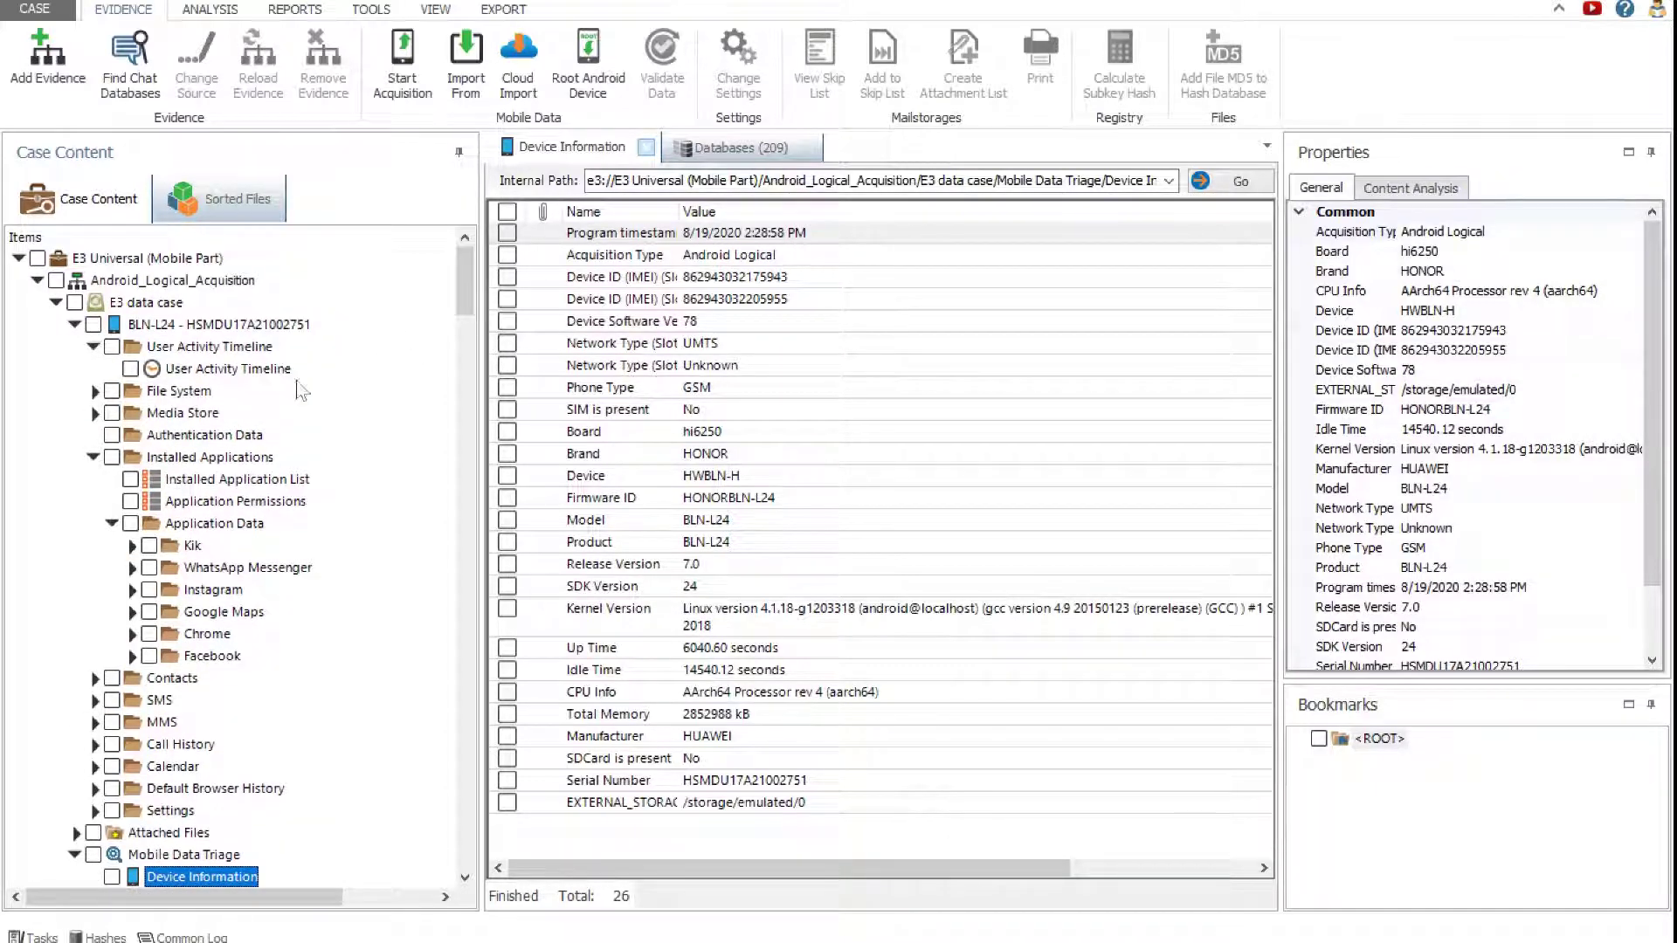
pyautogui.click(237, 438)
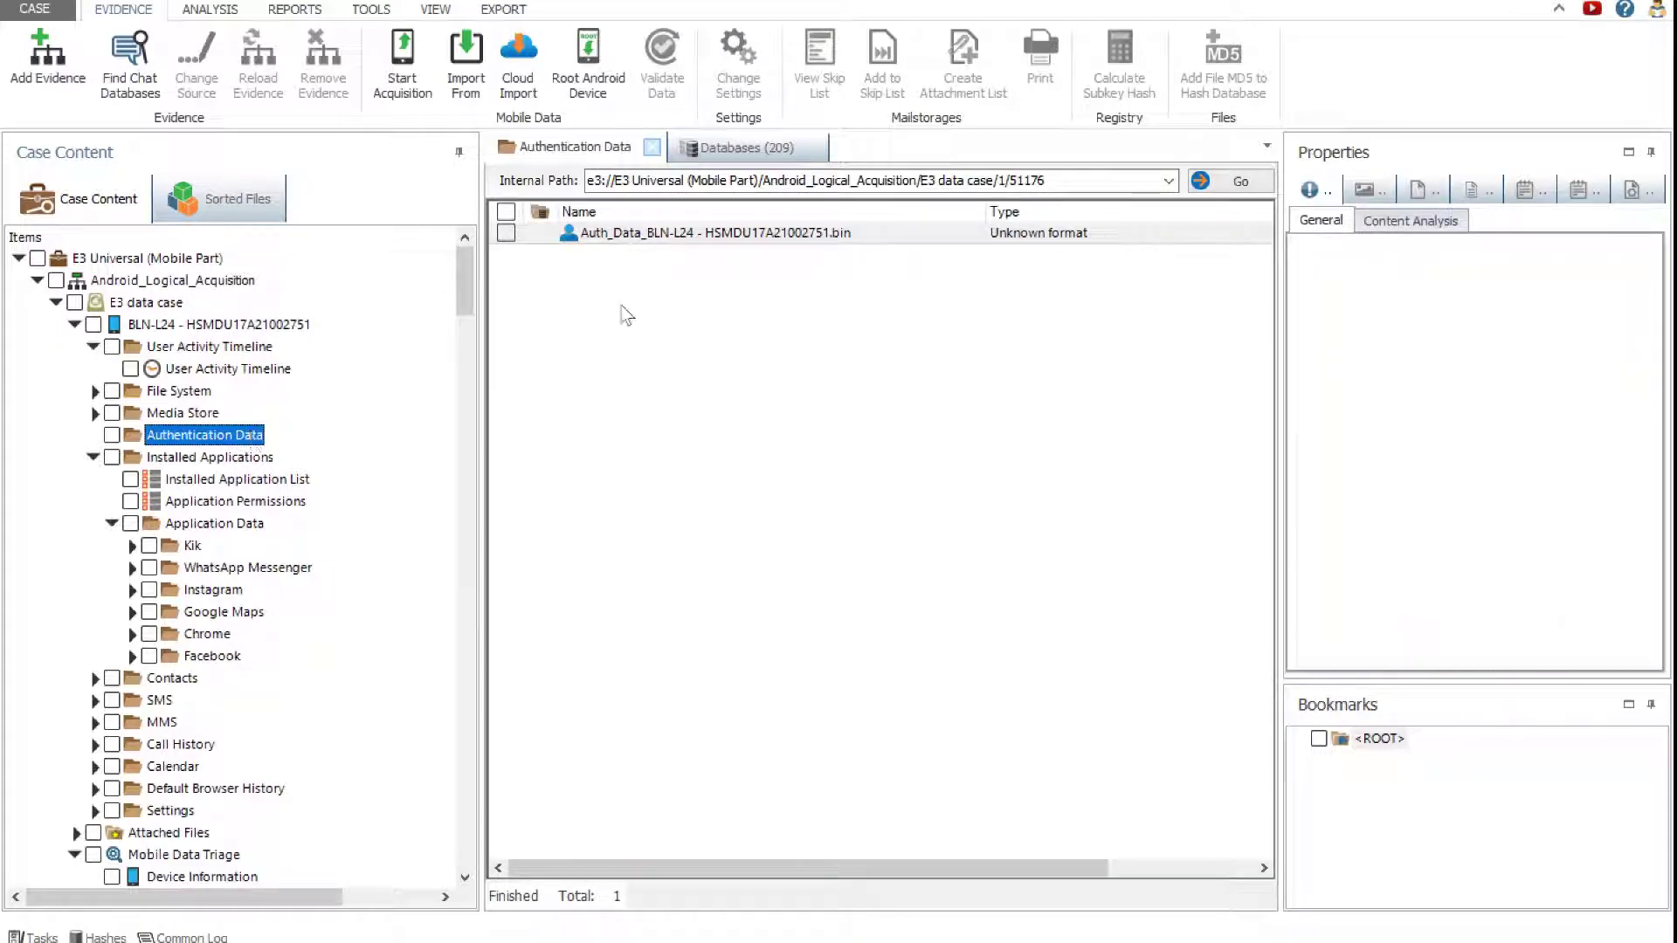
# Step: Export the Auth_Data .bin file to the Desktop folder using Export to folder
pyautogui.click(711, 234)
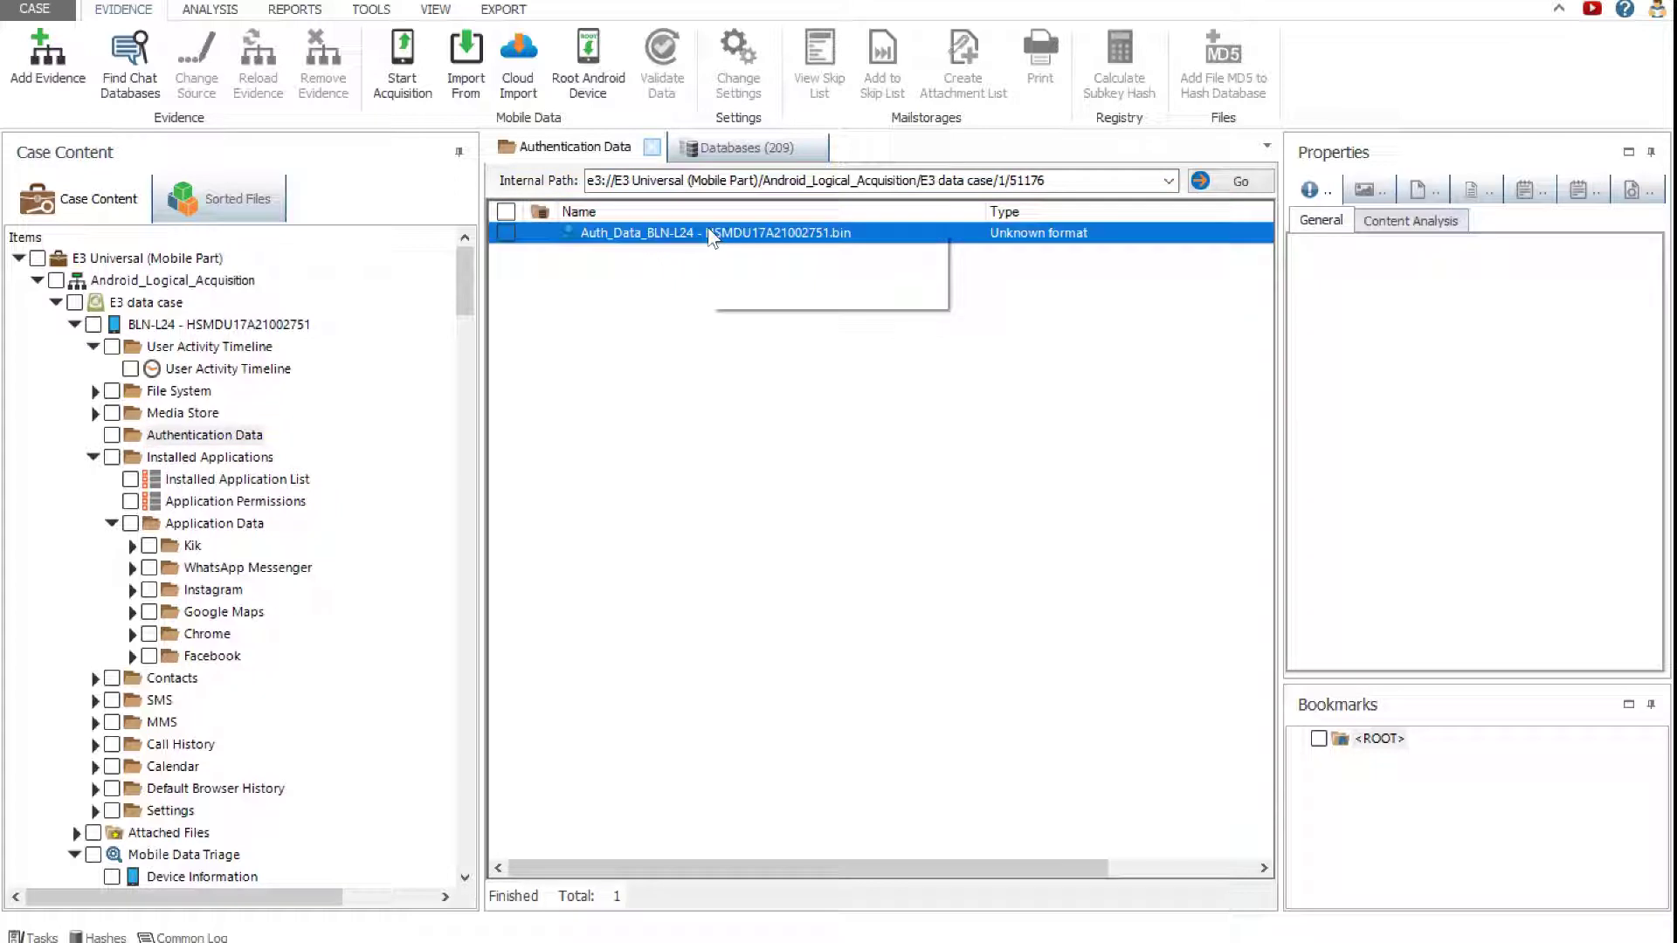
pyautogui.rightClick(710, 233)
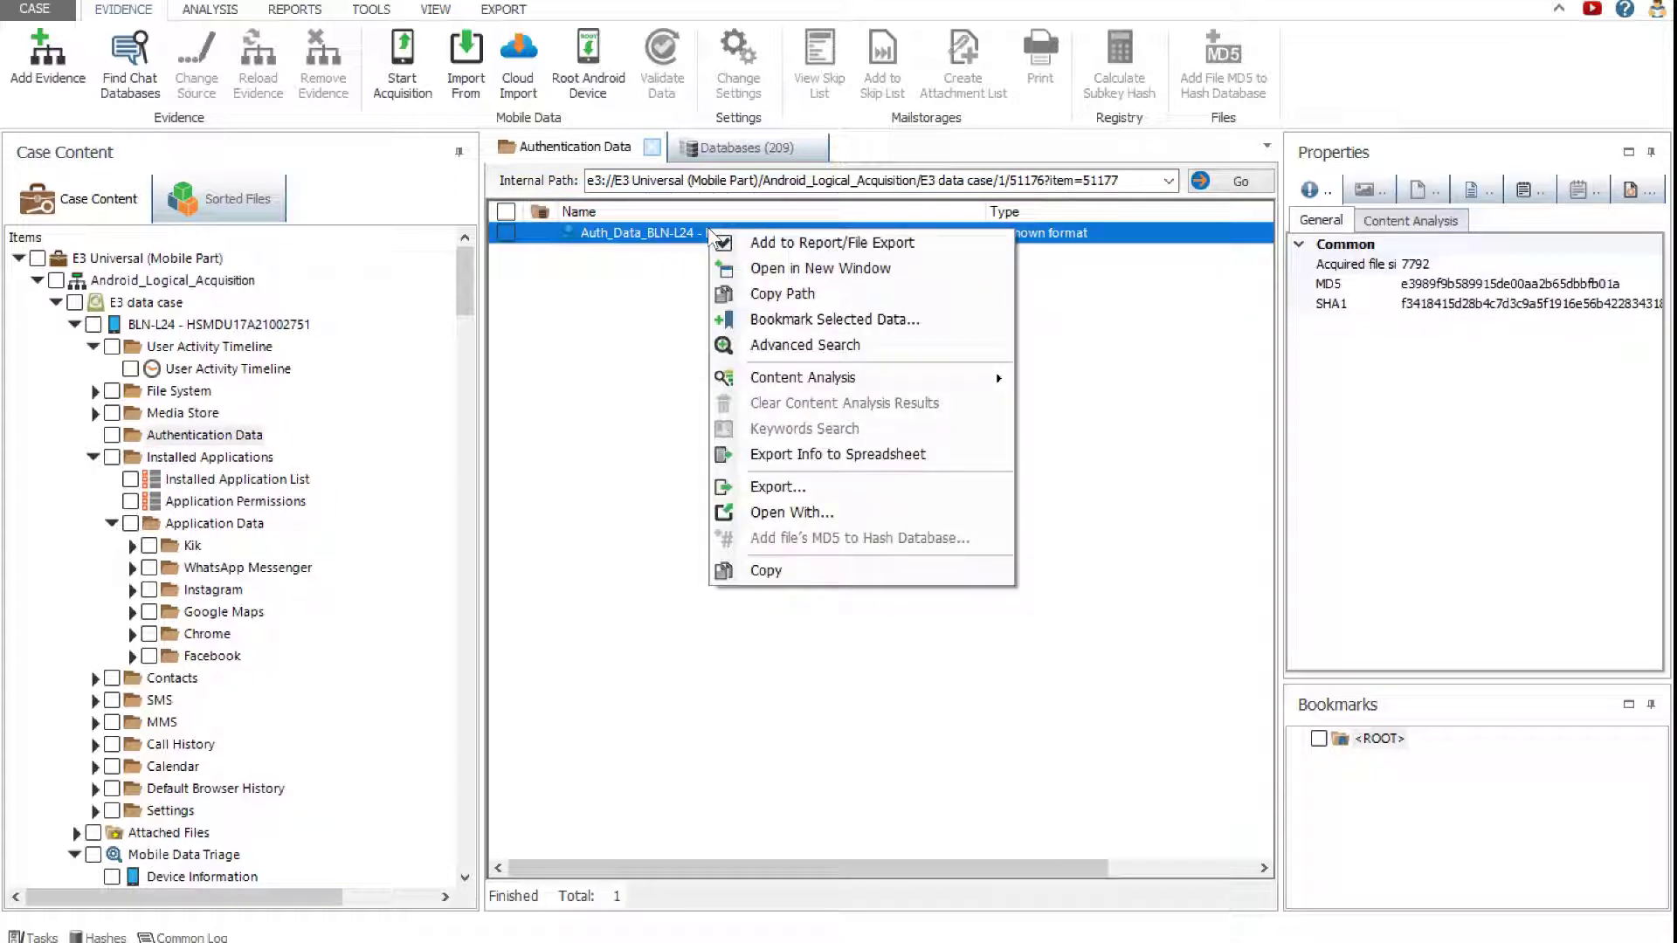
pyautogui.click(773, 489)
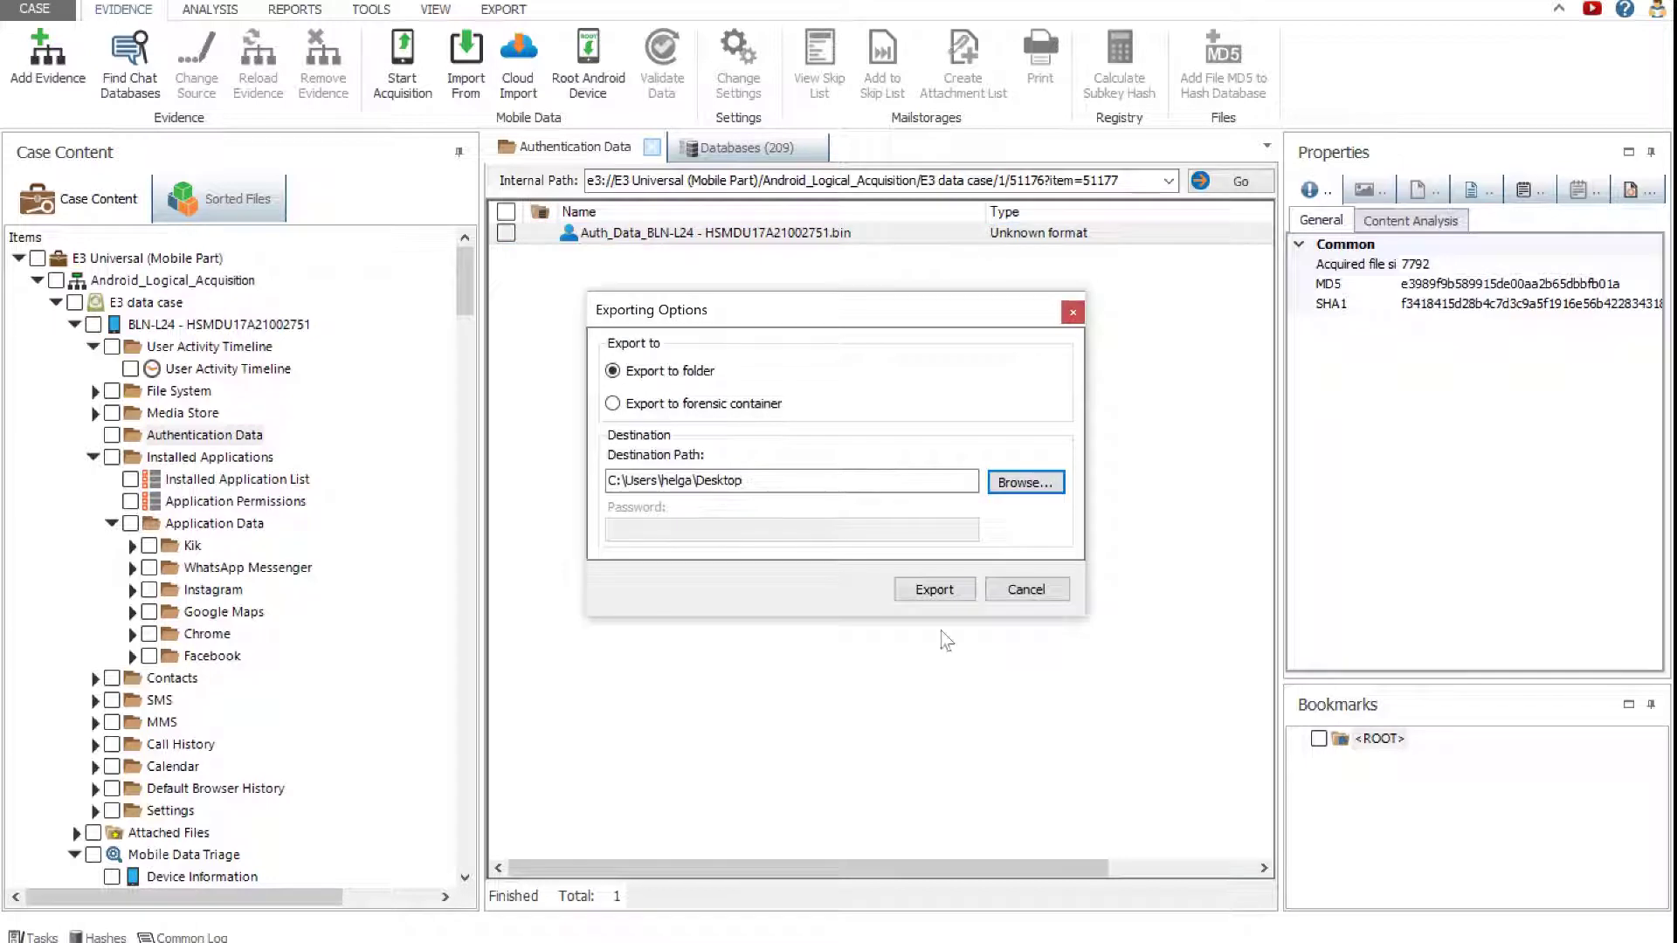
pyautogui.click(932, 593)
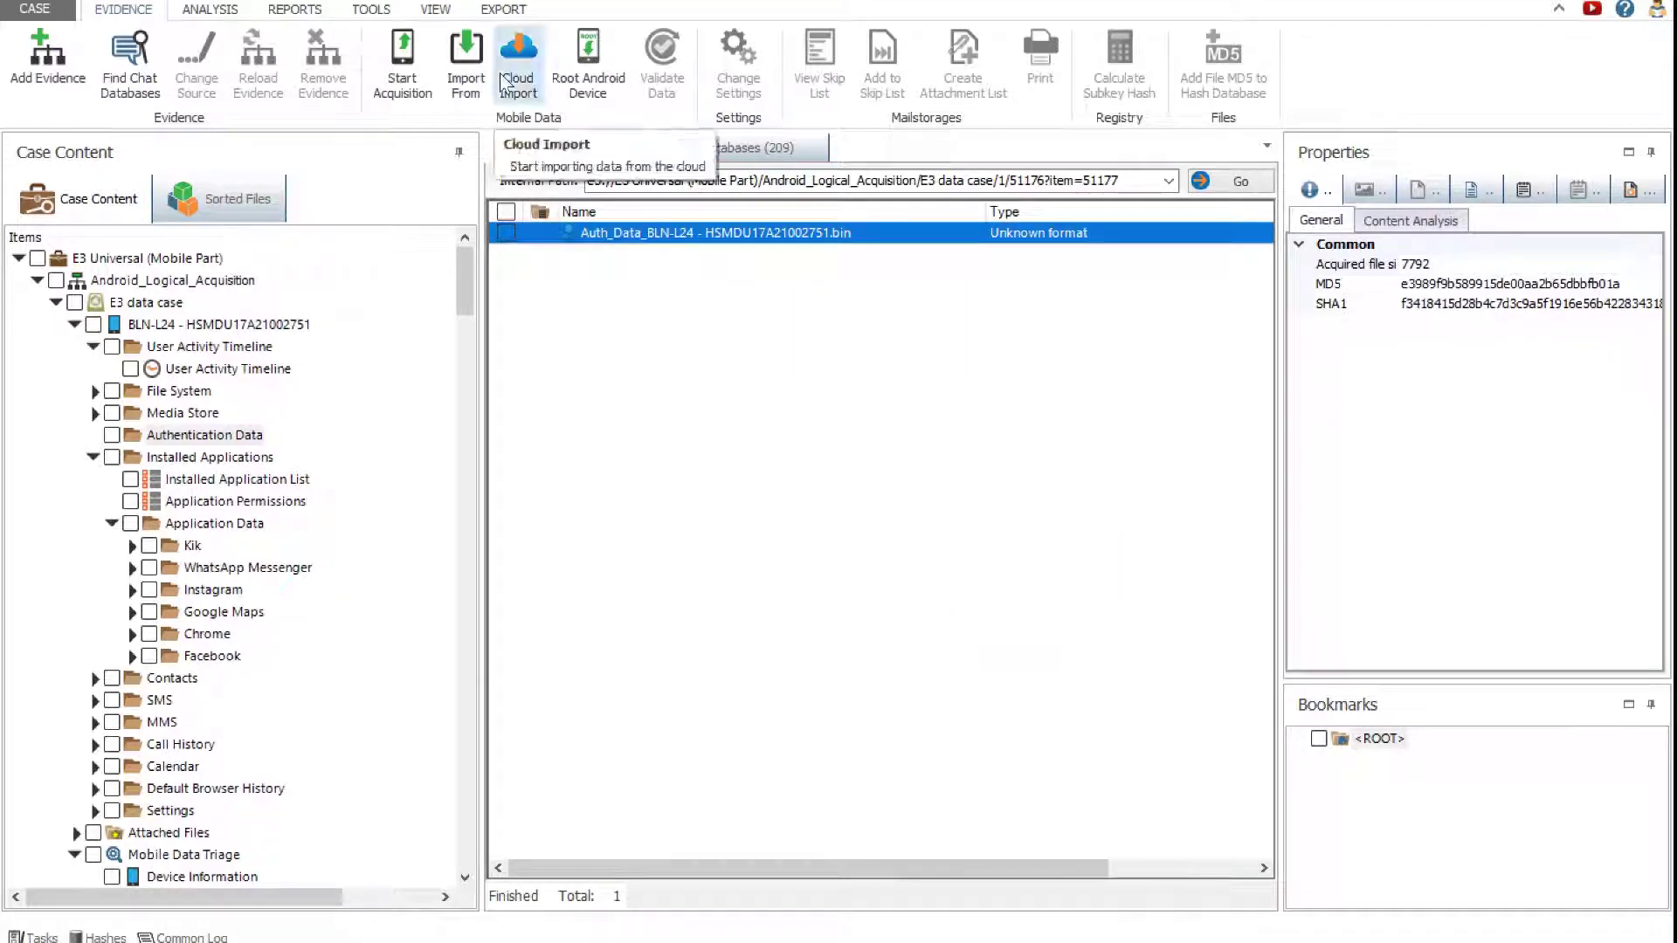
# Step: Start a Cloud Import with Amazon Alexa as source, then clear the manually added accounts
pyautogui.click(515, 87)
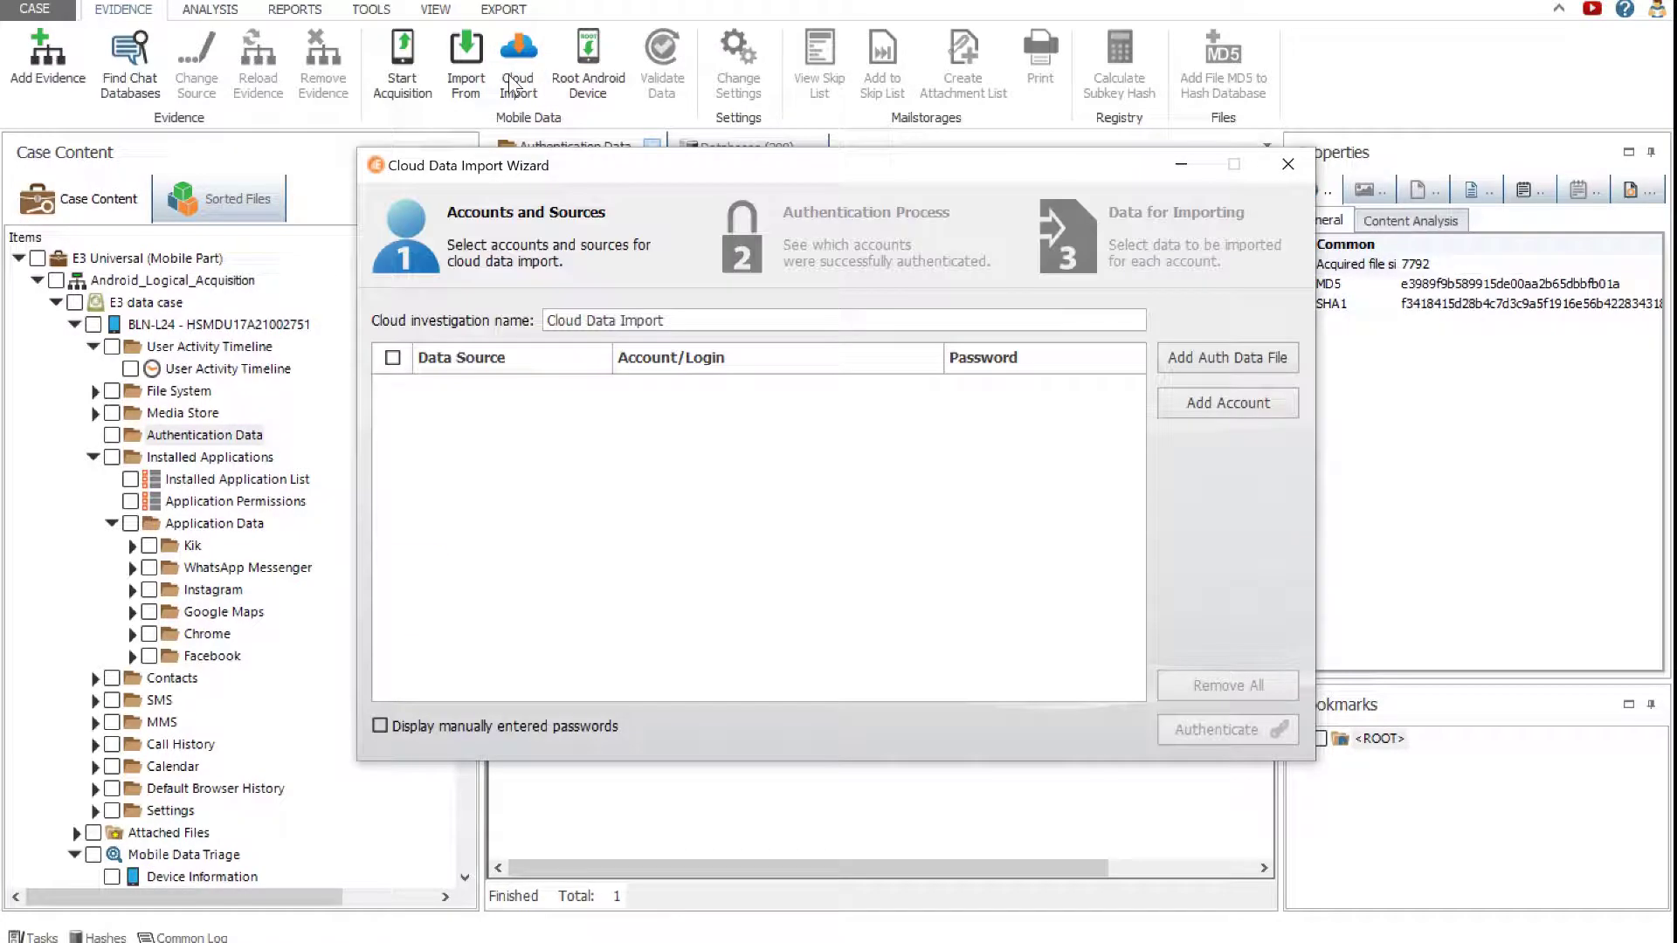
pyautogui.click(1201, 407)
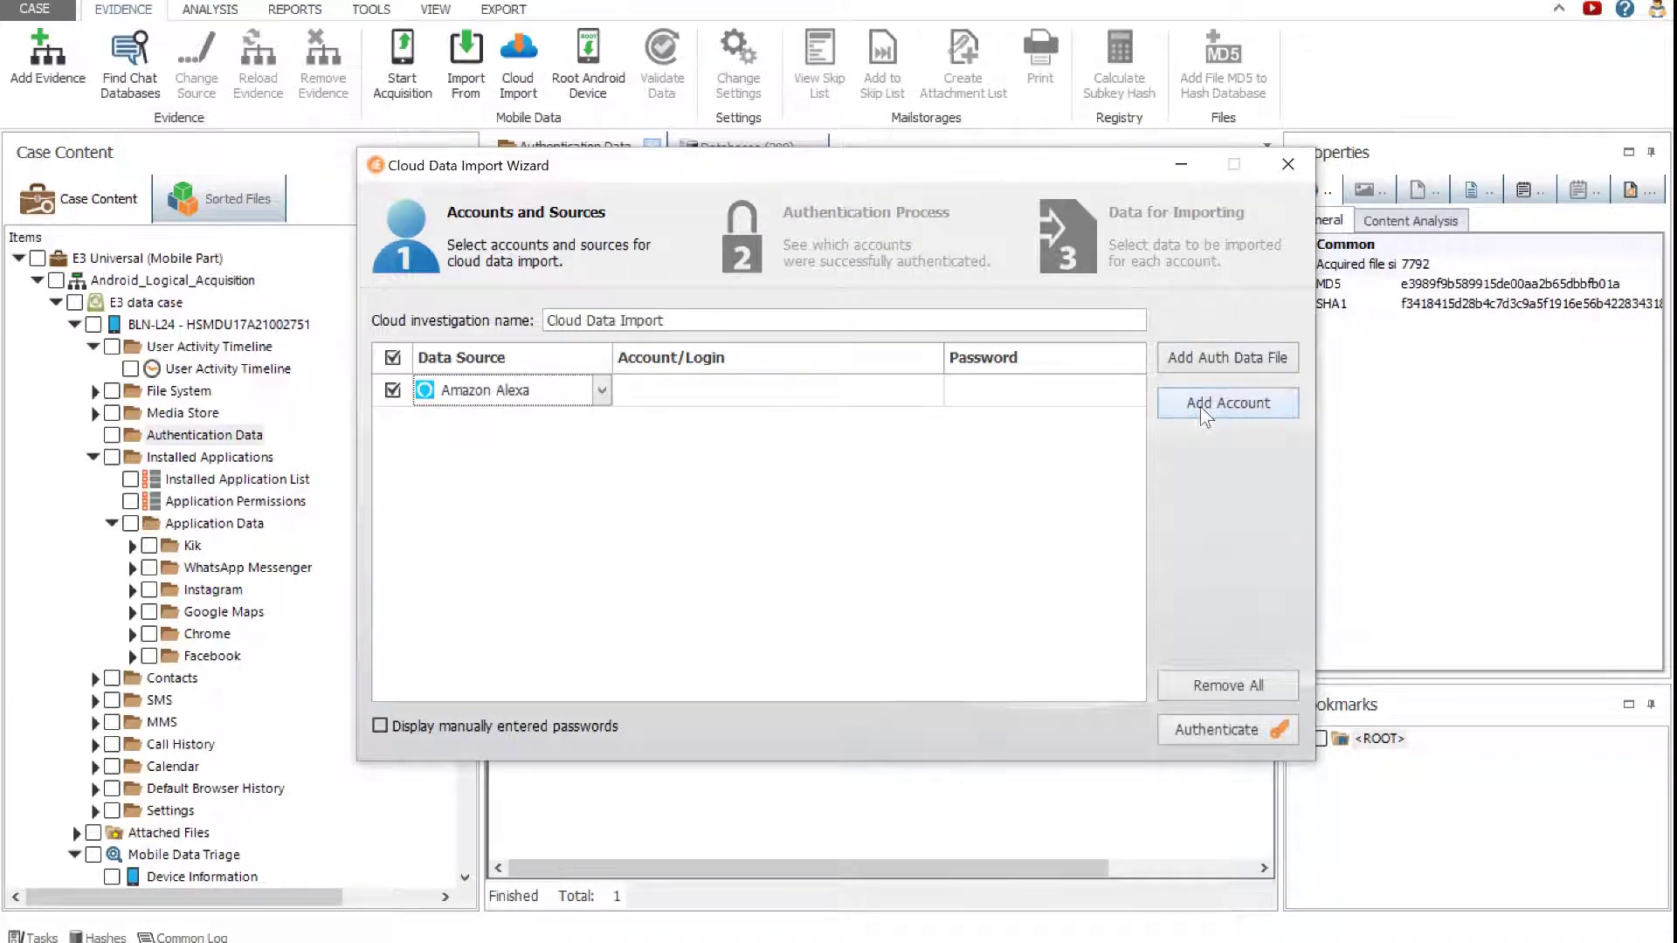
pyautogui.click(602, 390)
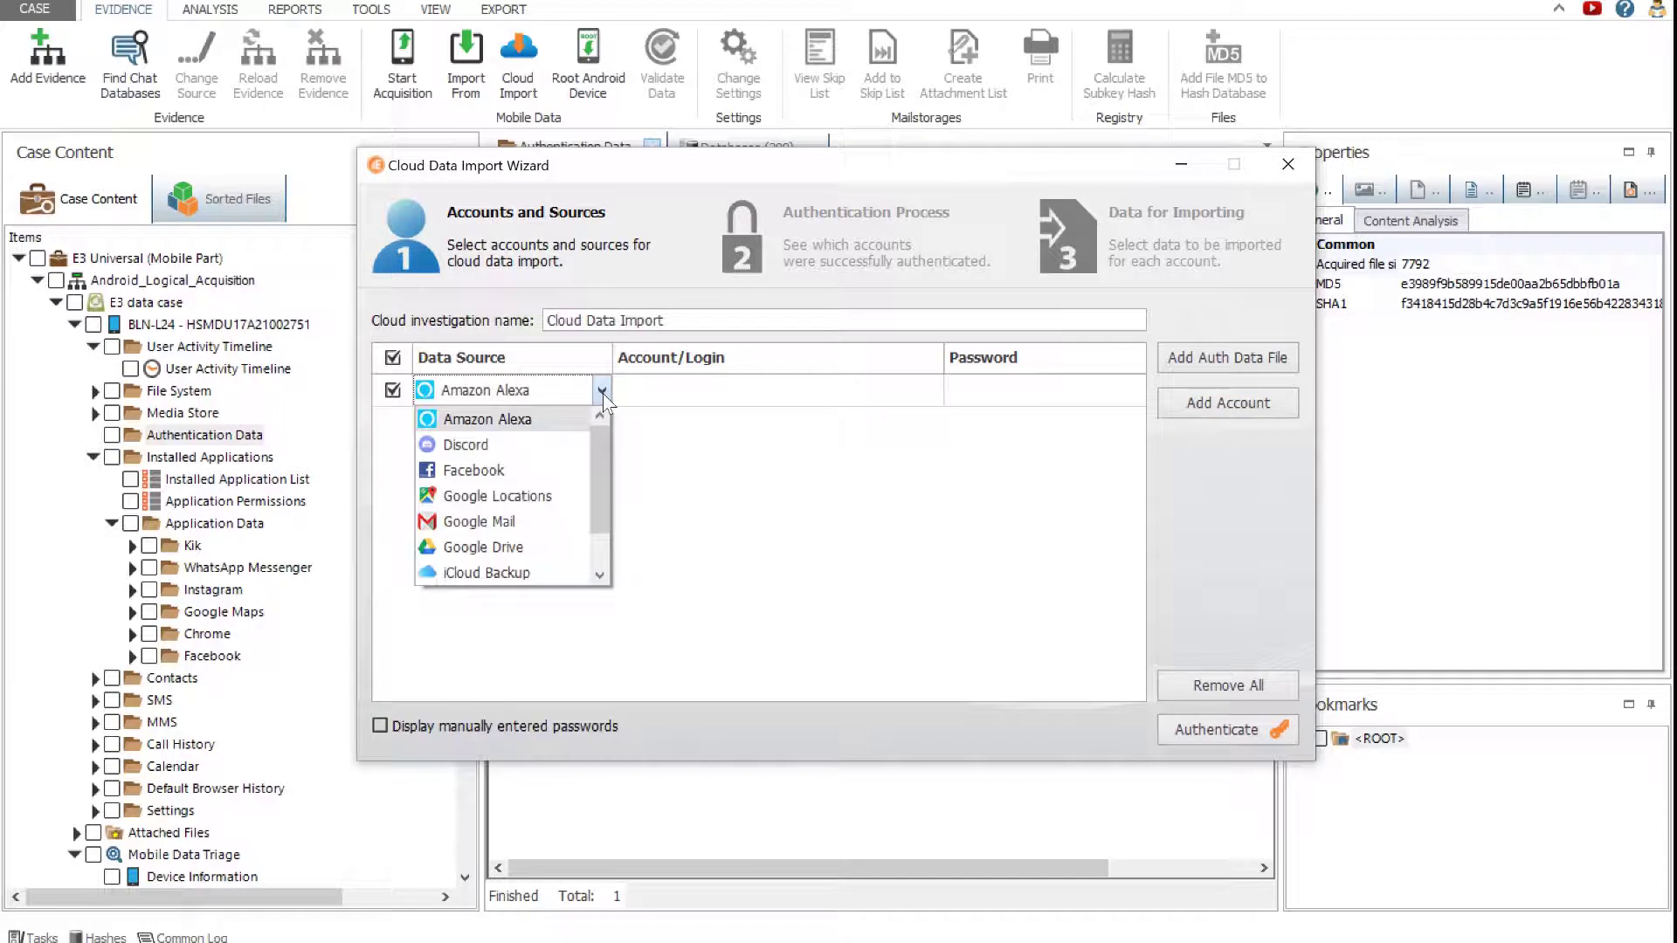
pyautogui.scroll(-1, 605, 517)
pyautogui.scroll(1, 594, 437)
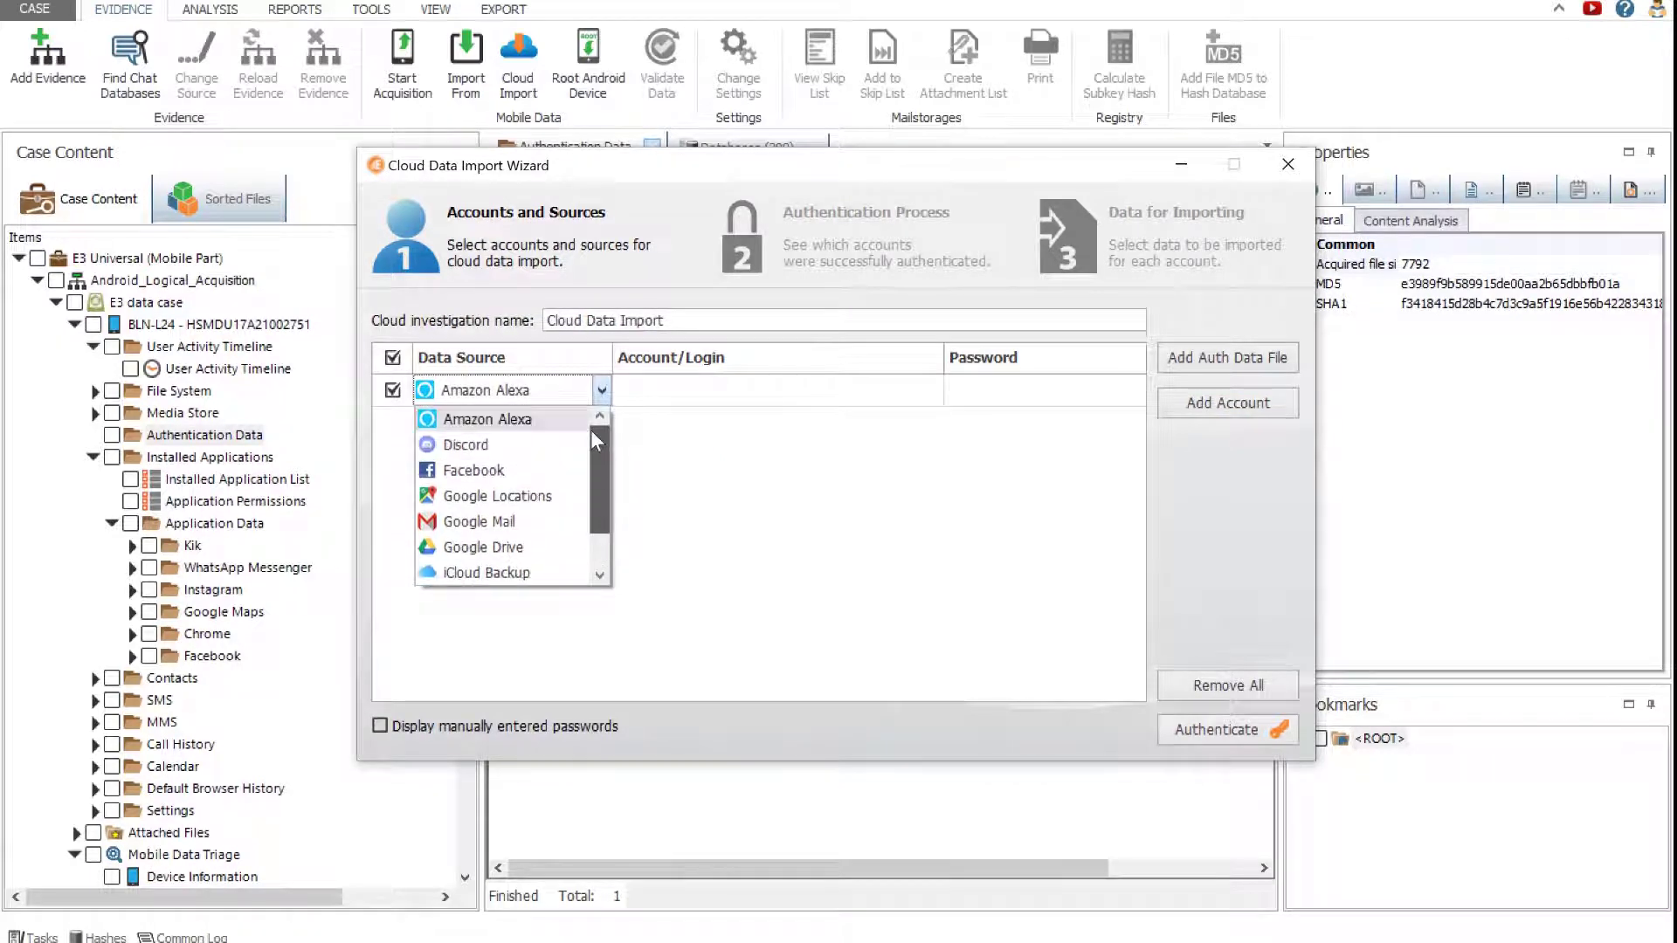
pyautogui.click(591, 430)
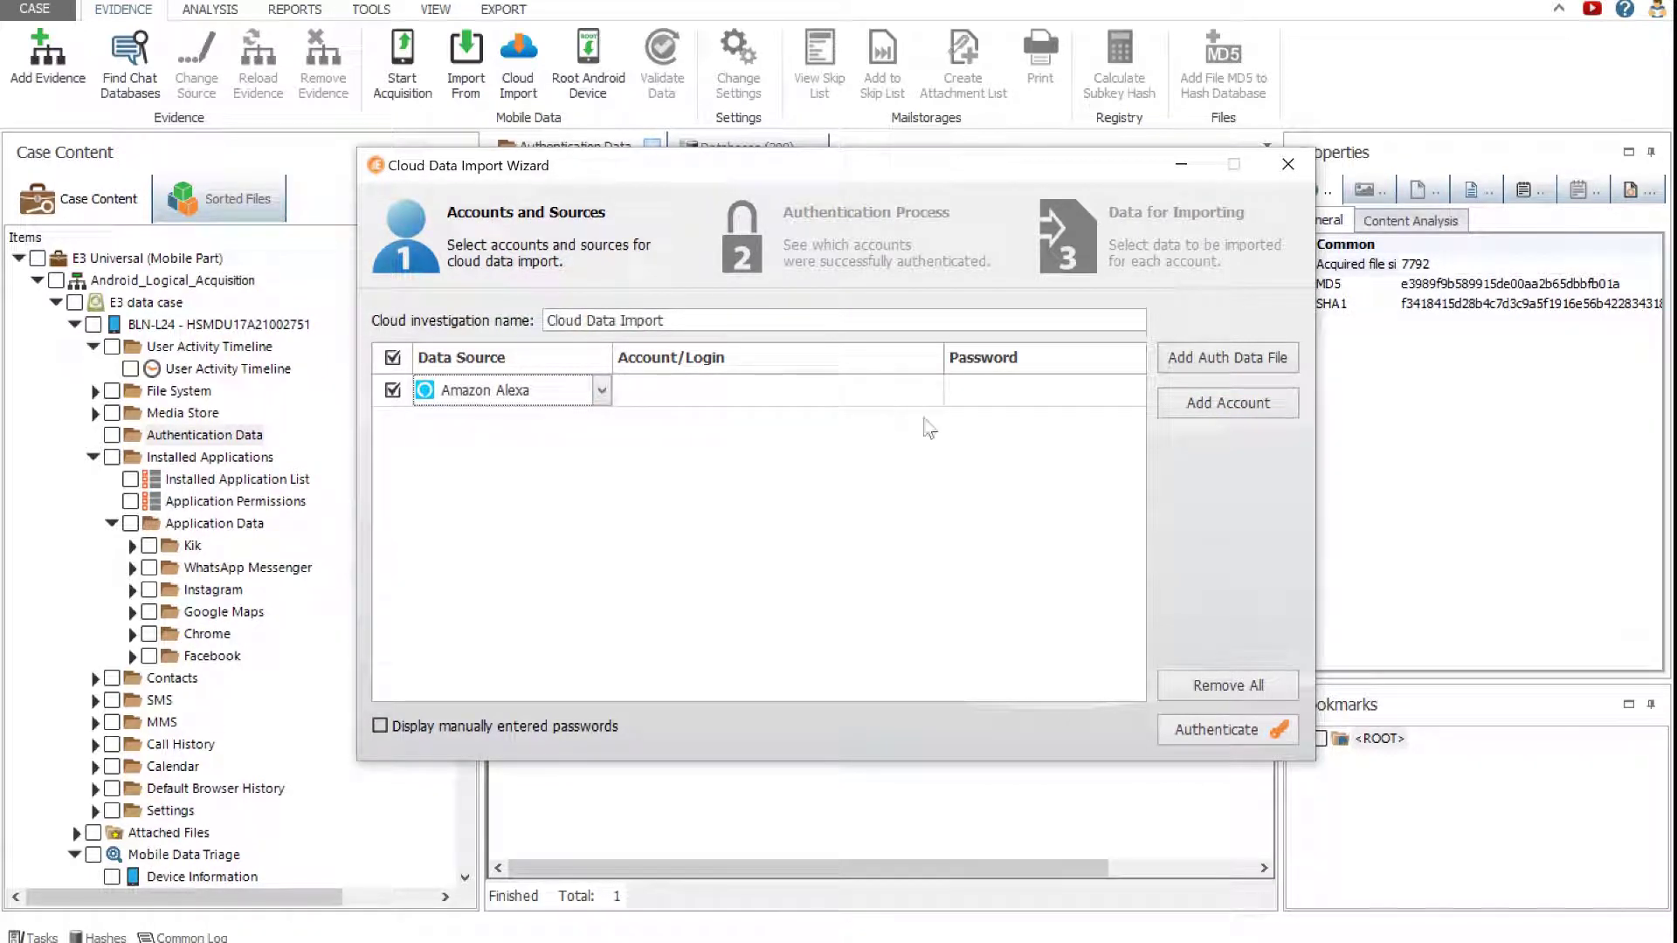
pyautogui.click(1228, 685)
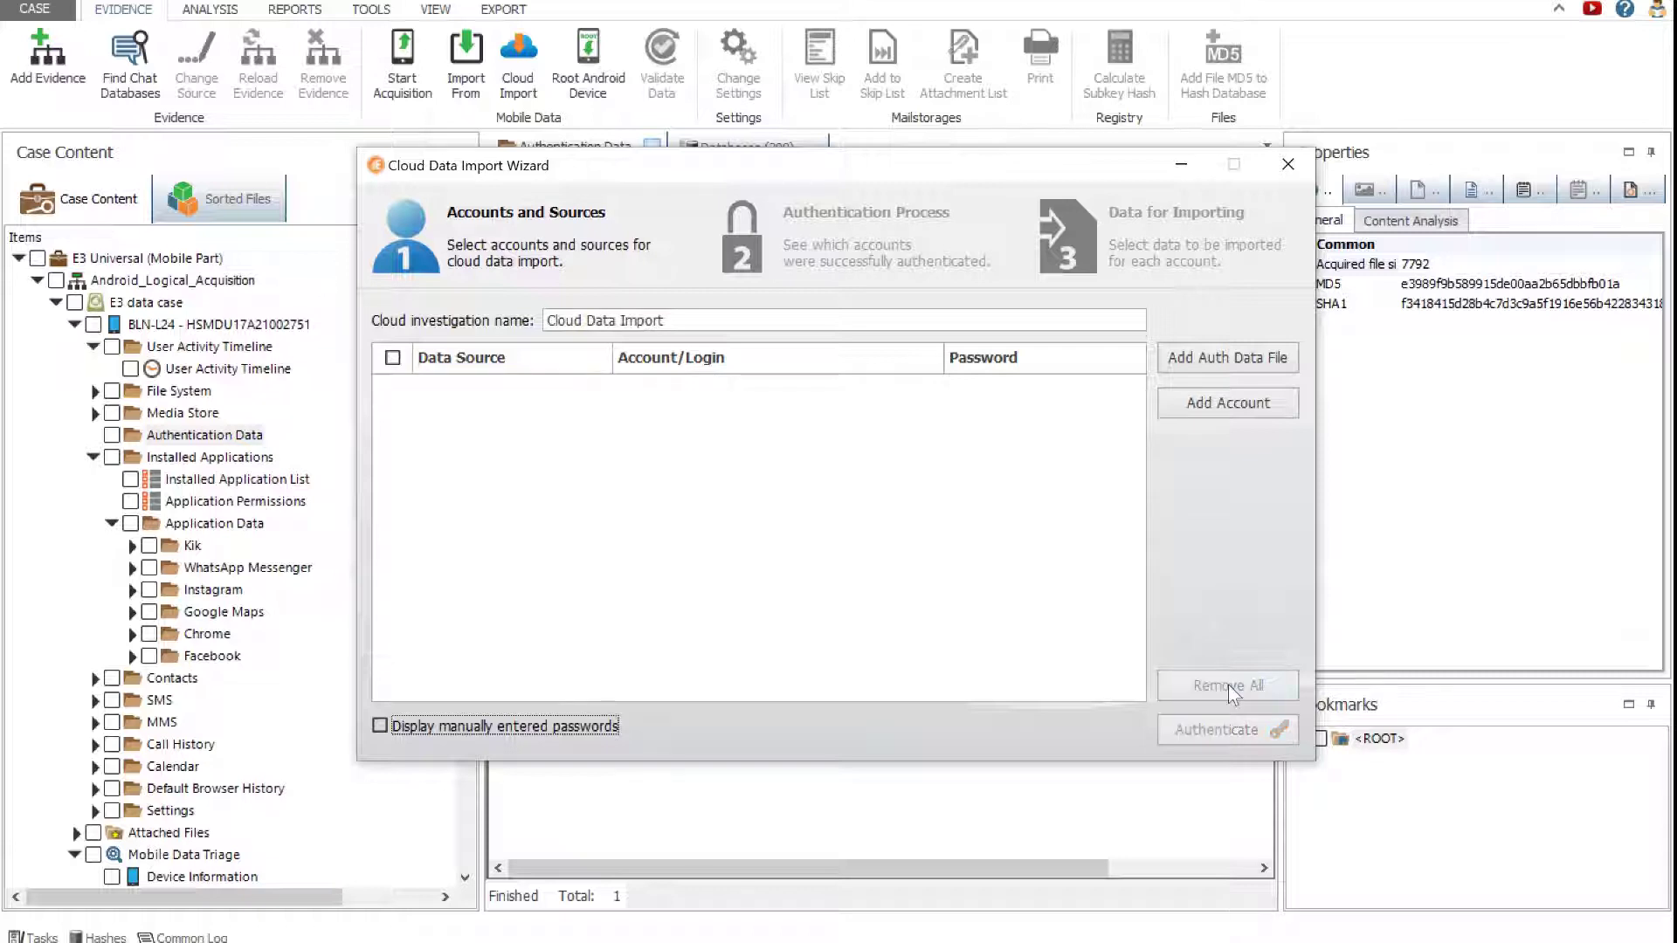
# Step: Load accounts from the Desktop Auth_Data .bin file, excluding Twitter and duplicate Google accounts
pyautogui.click(1176, 365)
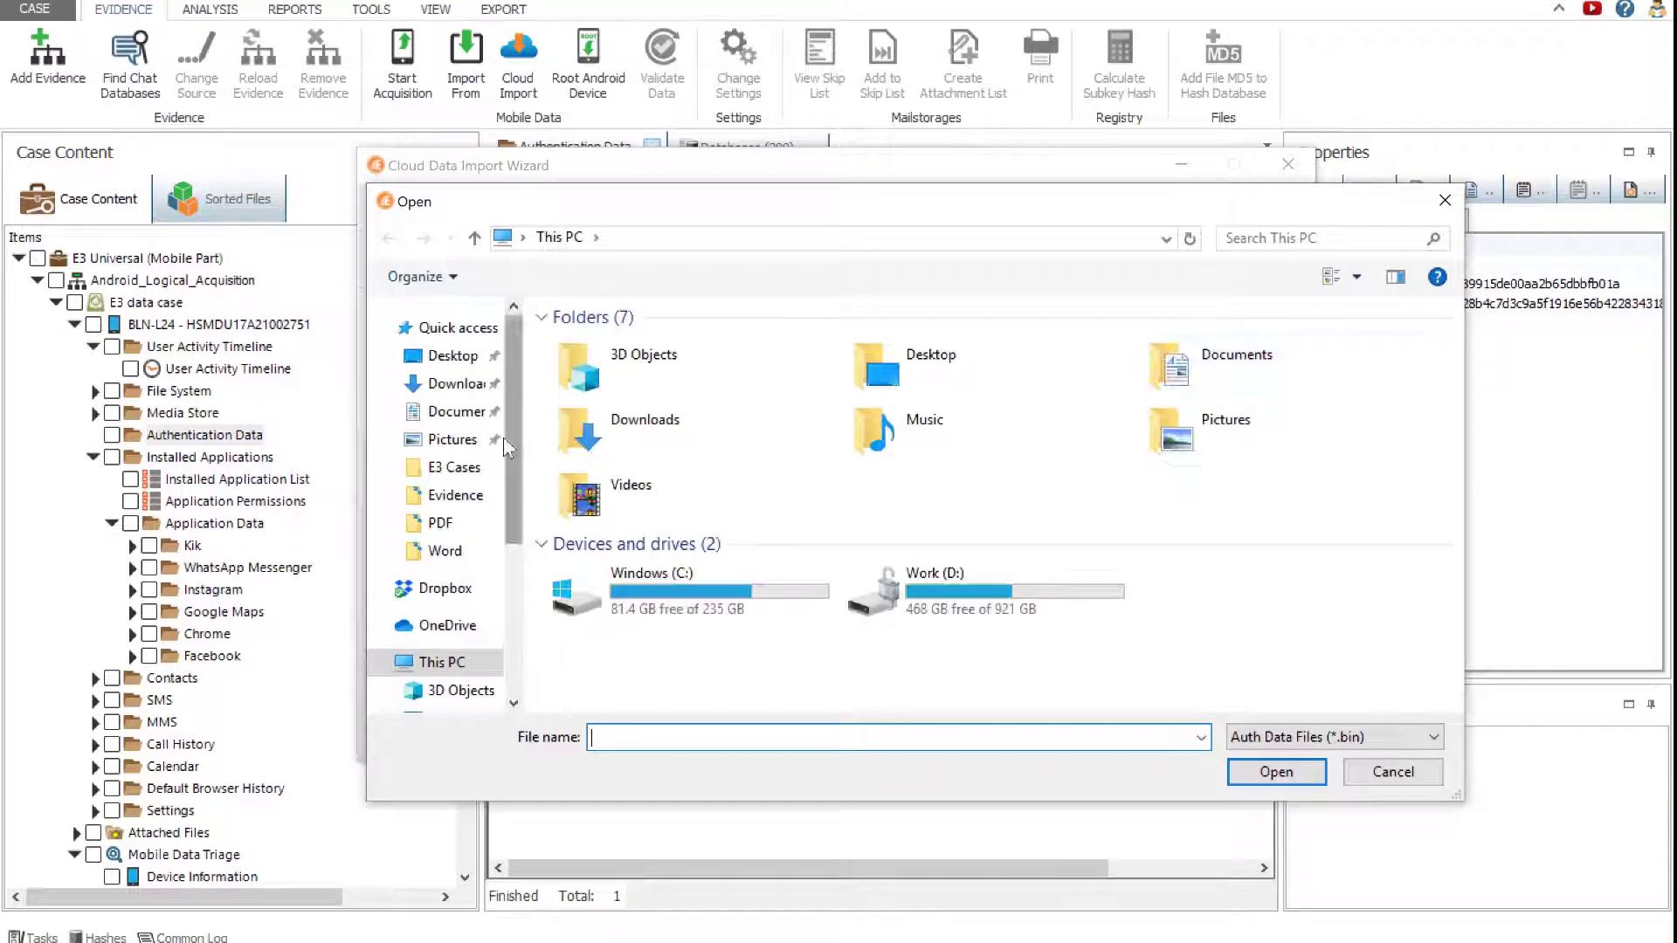
pyautogui.click(454, 358)
pyautogui.click(581, 376)
pyautogui.click(1271, 772)
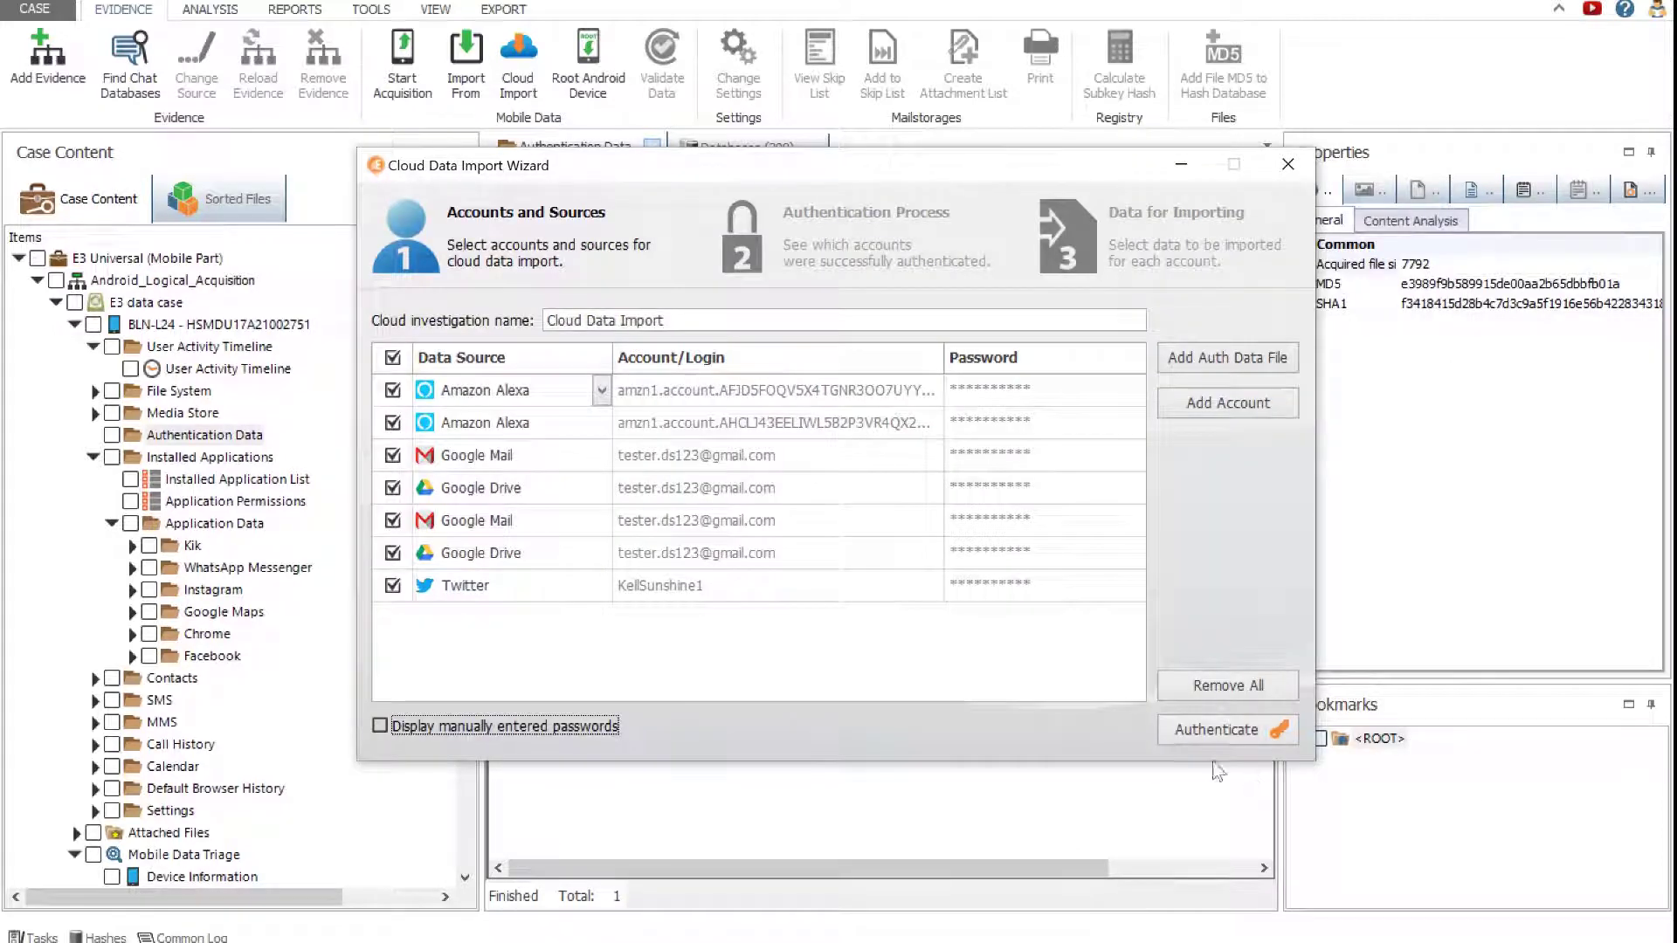
pyautogui.click(392, 587)
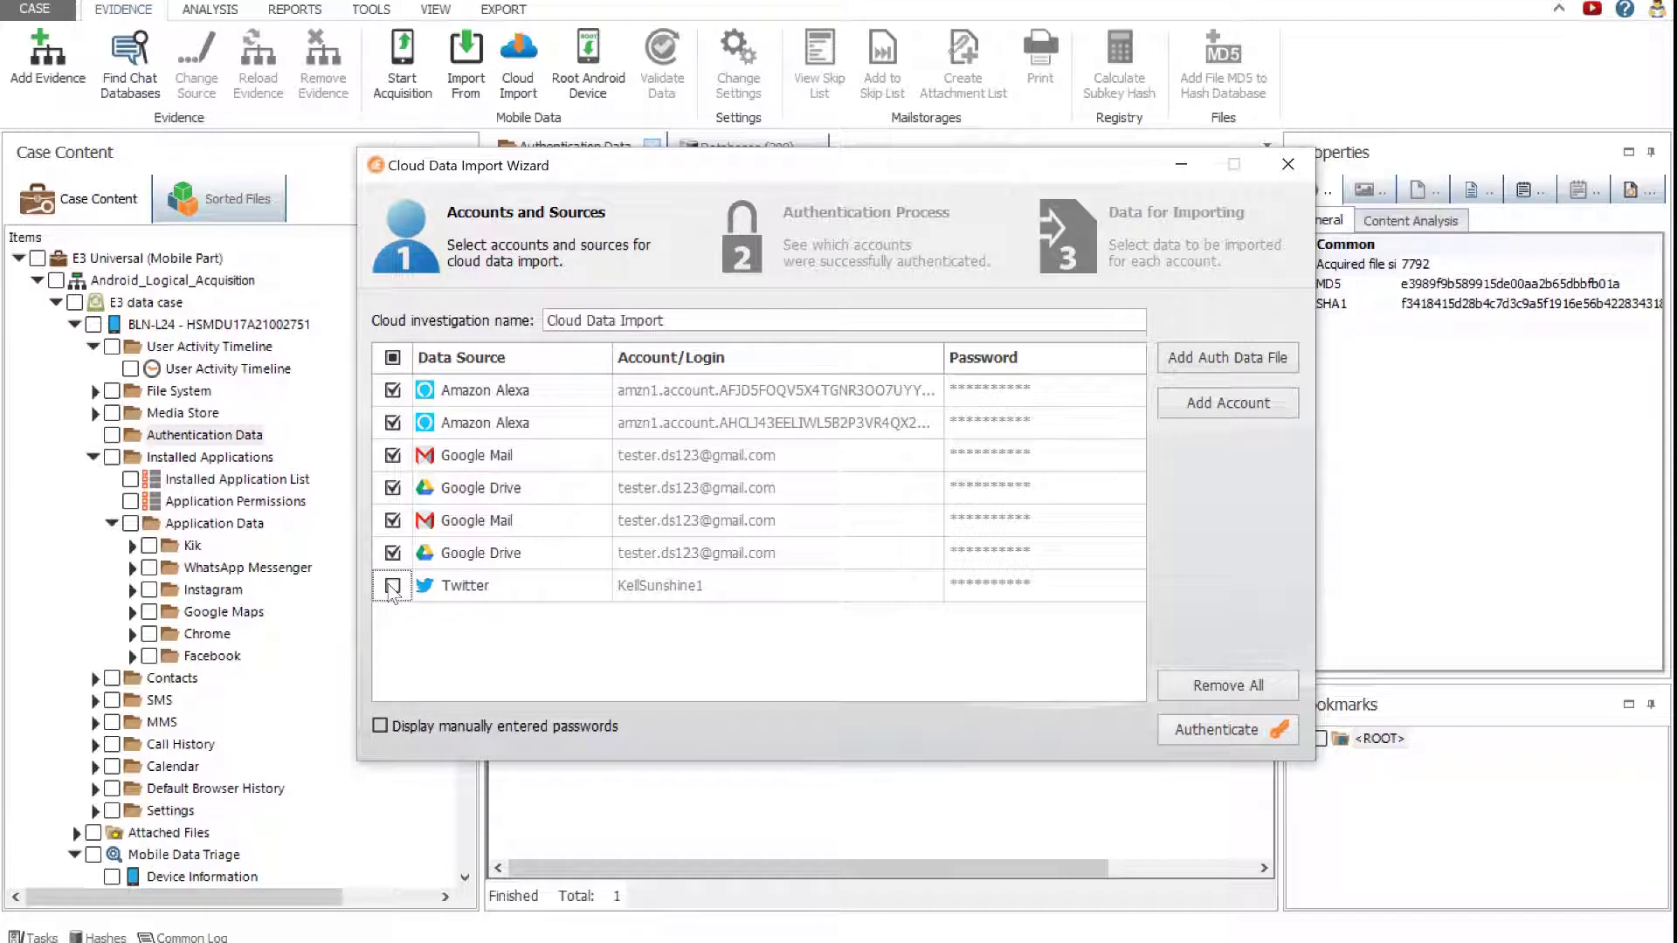
pyautogui.click(393, 457)
pyautogui.click(393, 490)
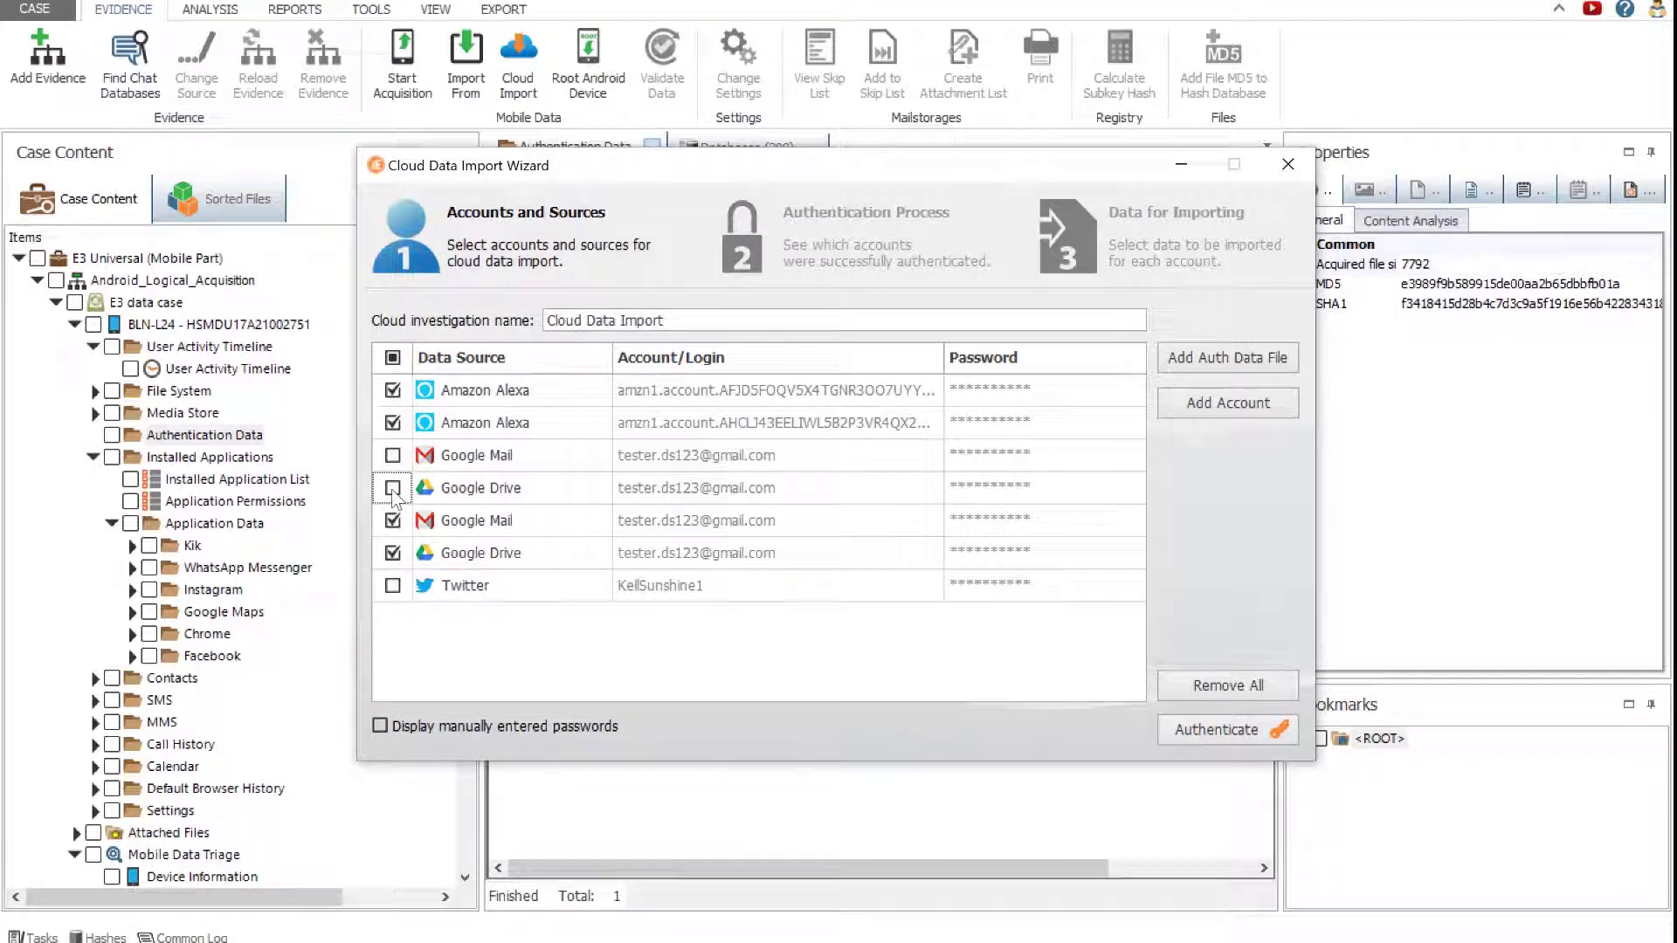
# Step: Authenticate the selected accounts, import their data and finish the wizard
pyautogui.click(1218, 730)
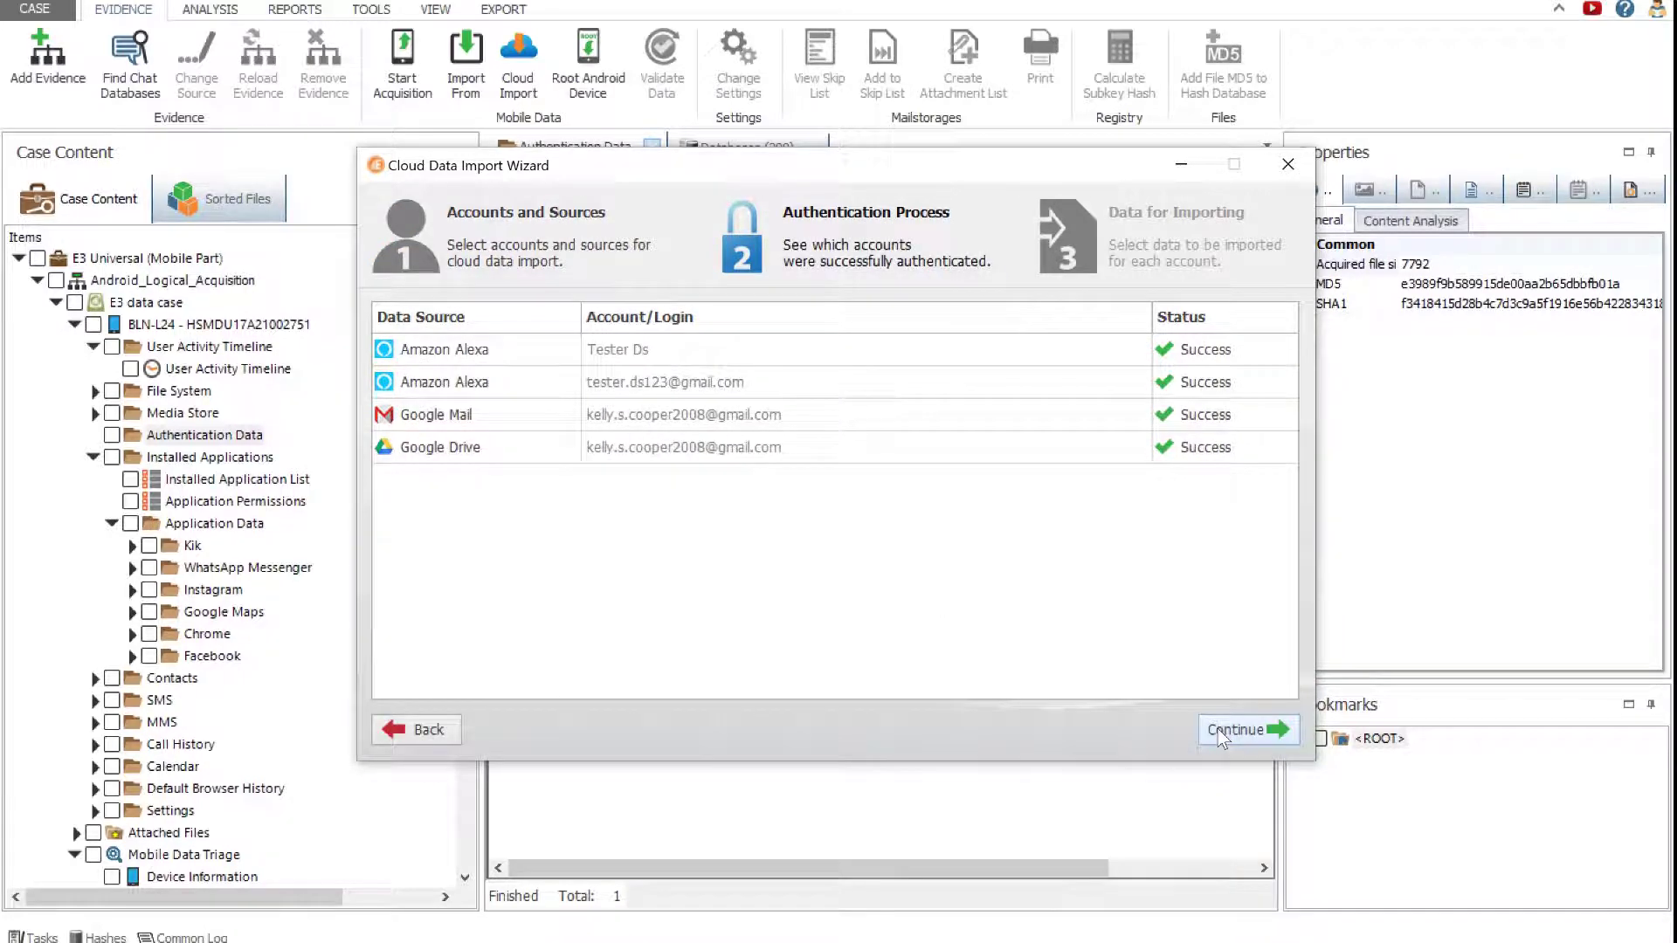
pyautogui.click(1221, 739)
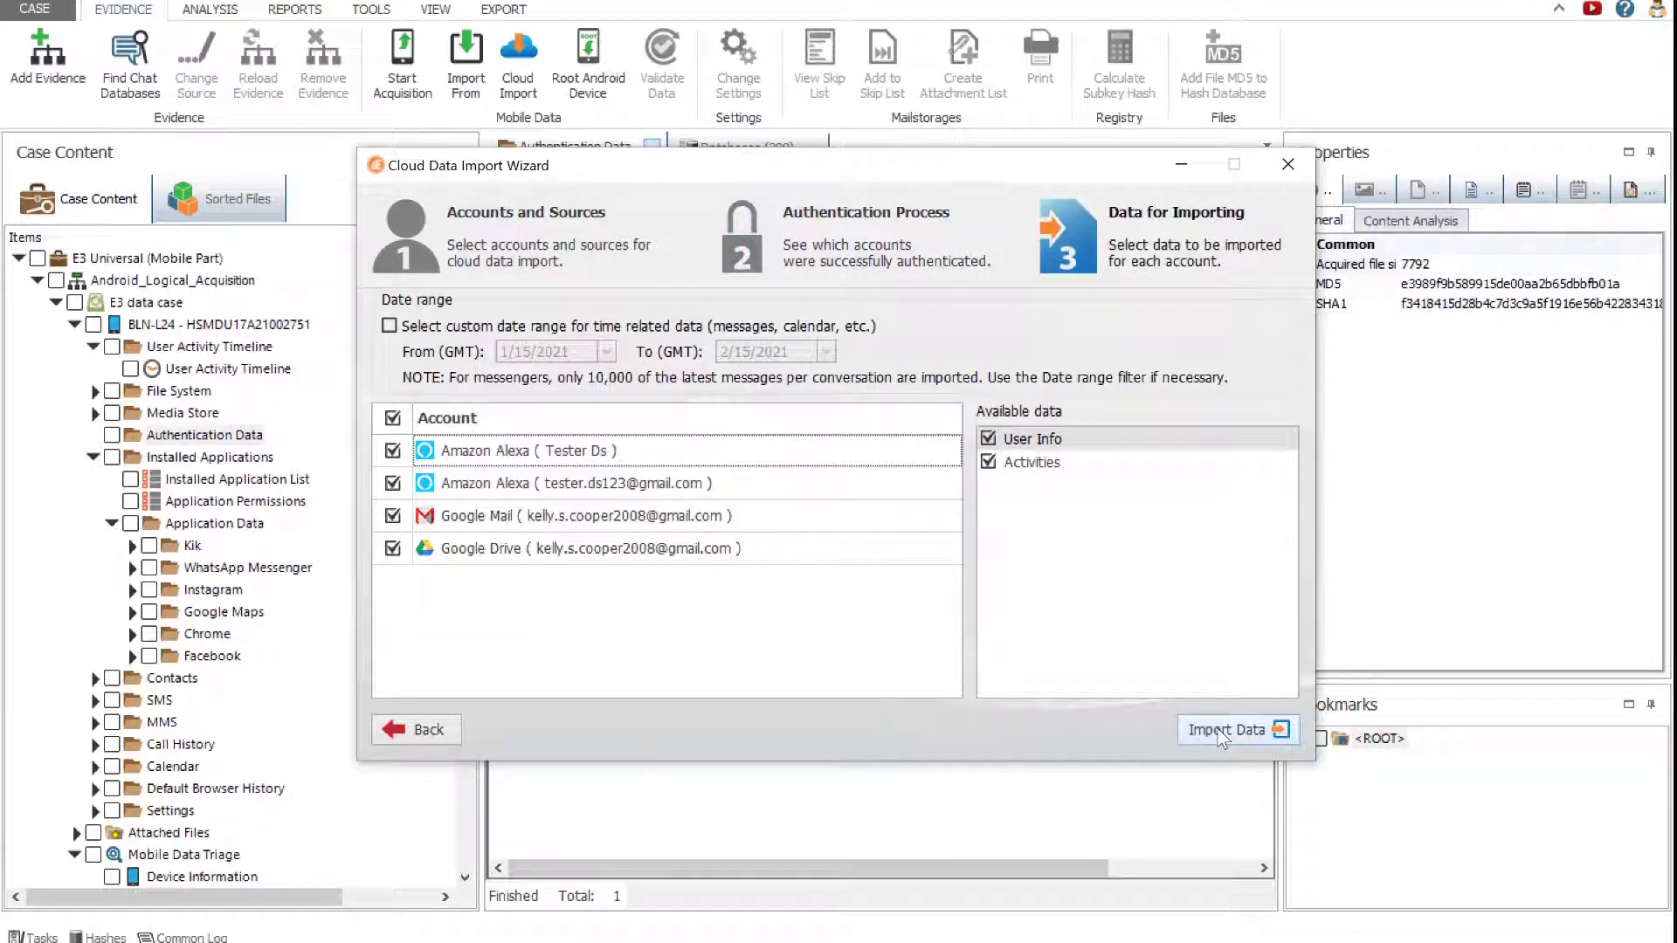
pyautogui.click(1221, 736)
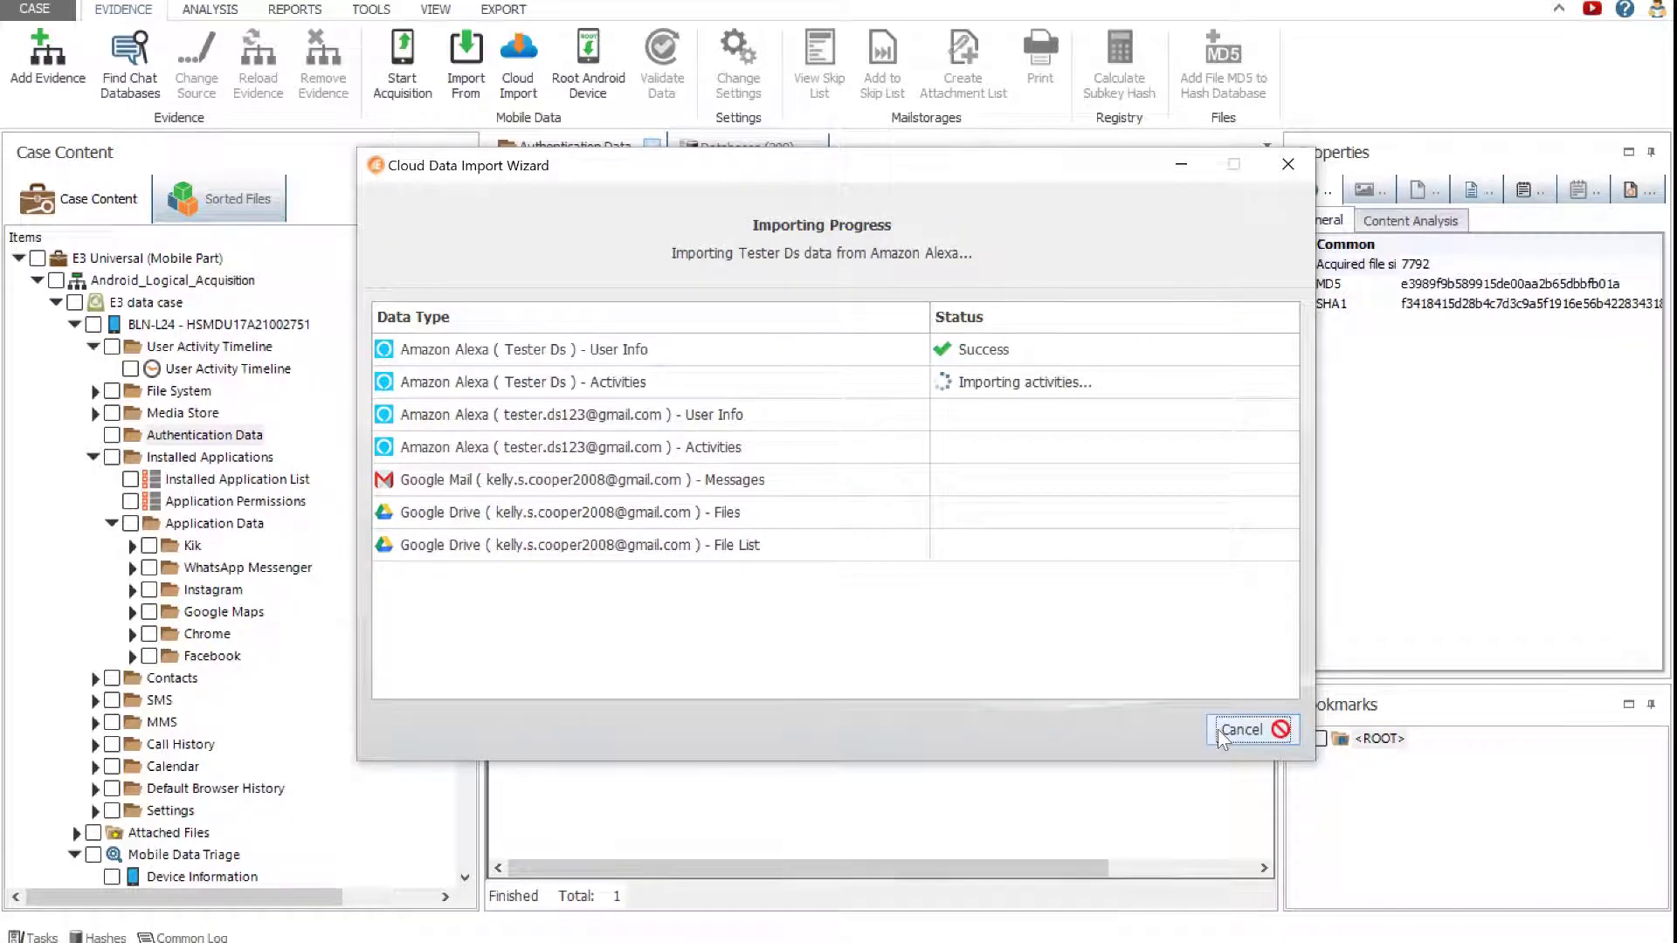
pyautogui.click(1232, 737)
# Step: Expand the new Cloud Data Import evidence to the first Alexa account's folders
pyautogui.click(39, 324)
pyautogui.click(56, 346)
pyautogui.click(74, 368)
pyautogui.click(157, 393)
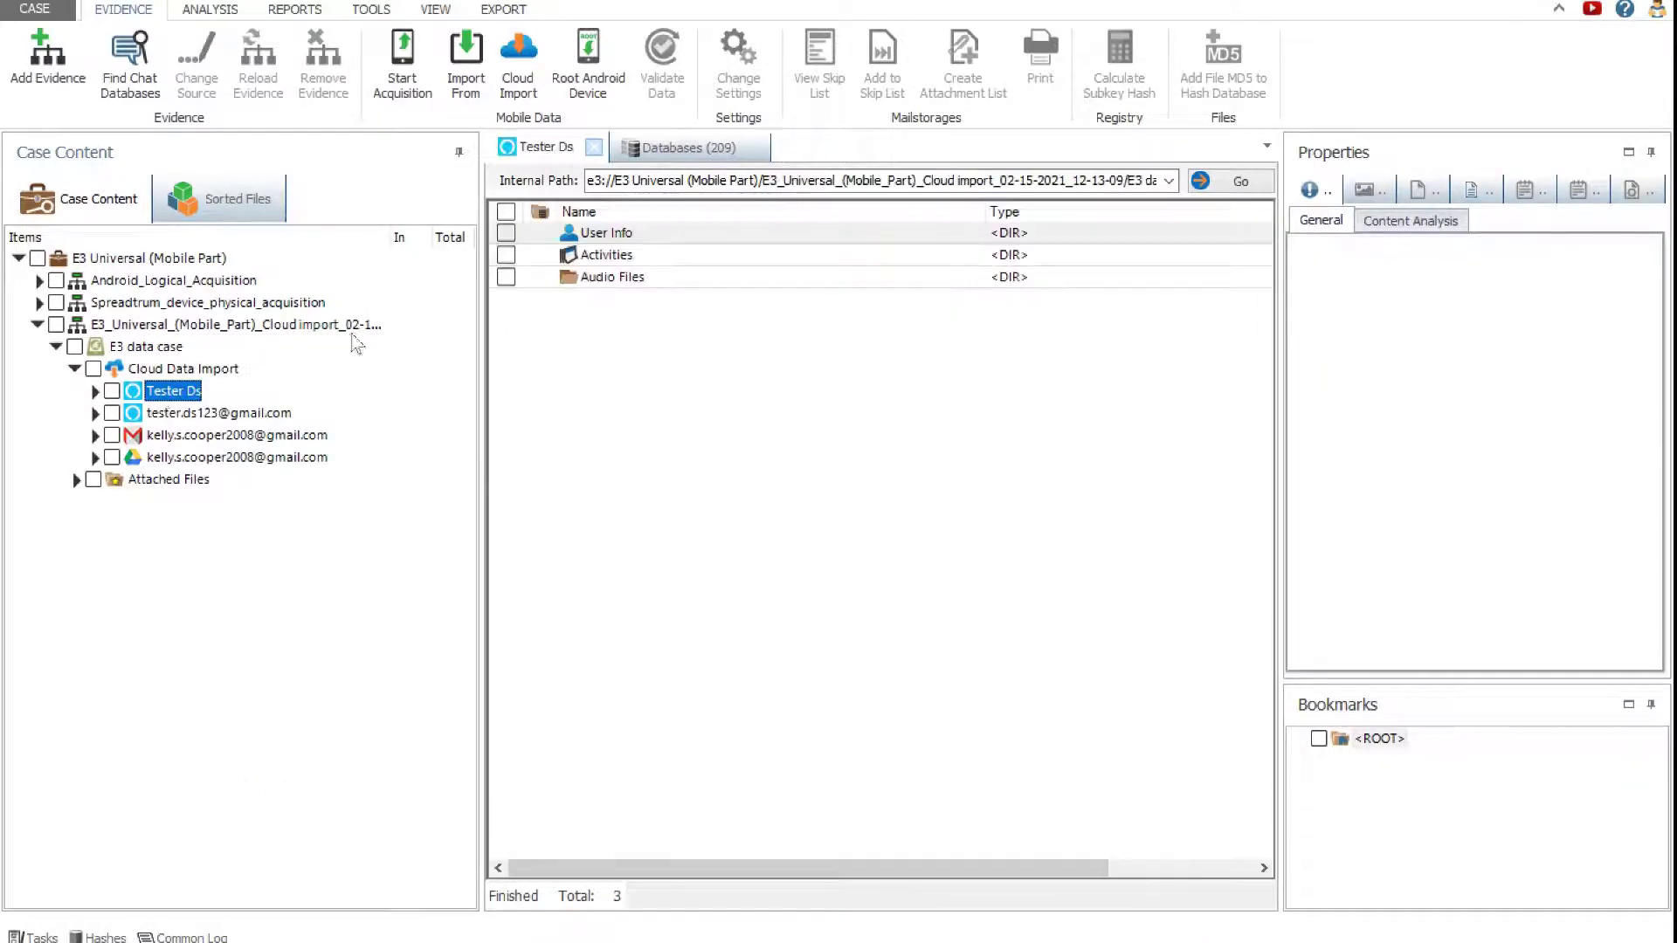
# Step: View the Alexa User Info and voice recordings, then the Gmail Inbox messages
pyautogui.doubleClick(612, 233)
pyautogui.click(194, 437)
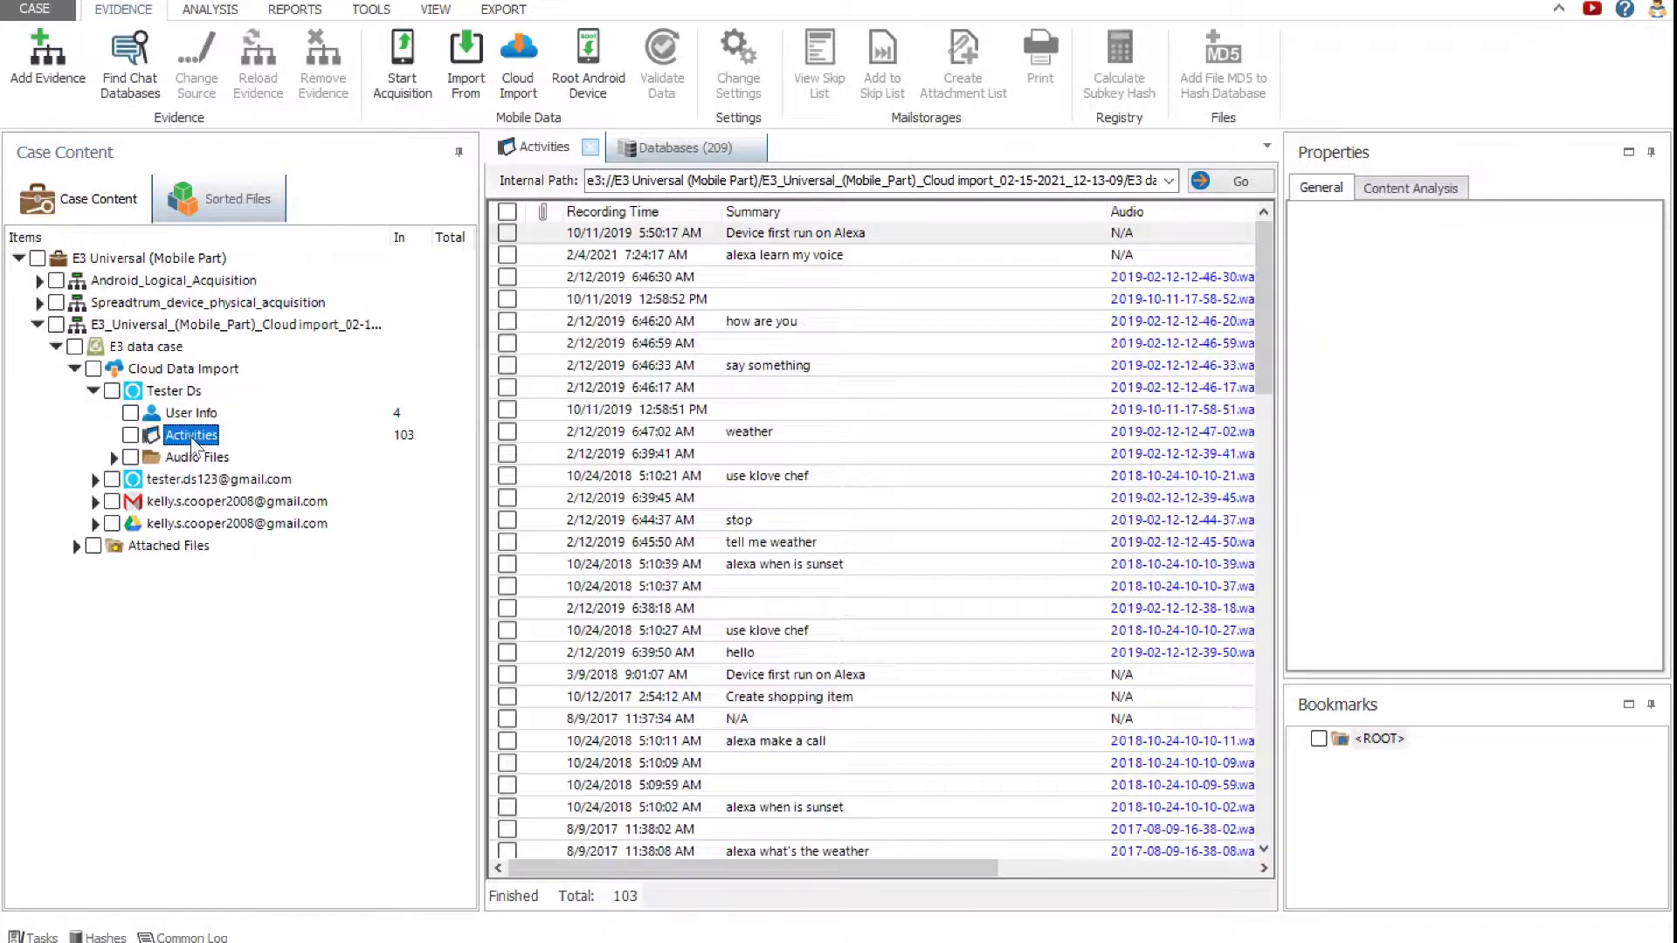
pyautogui.click(164, 507)
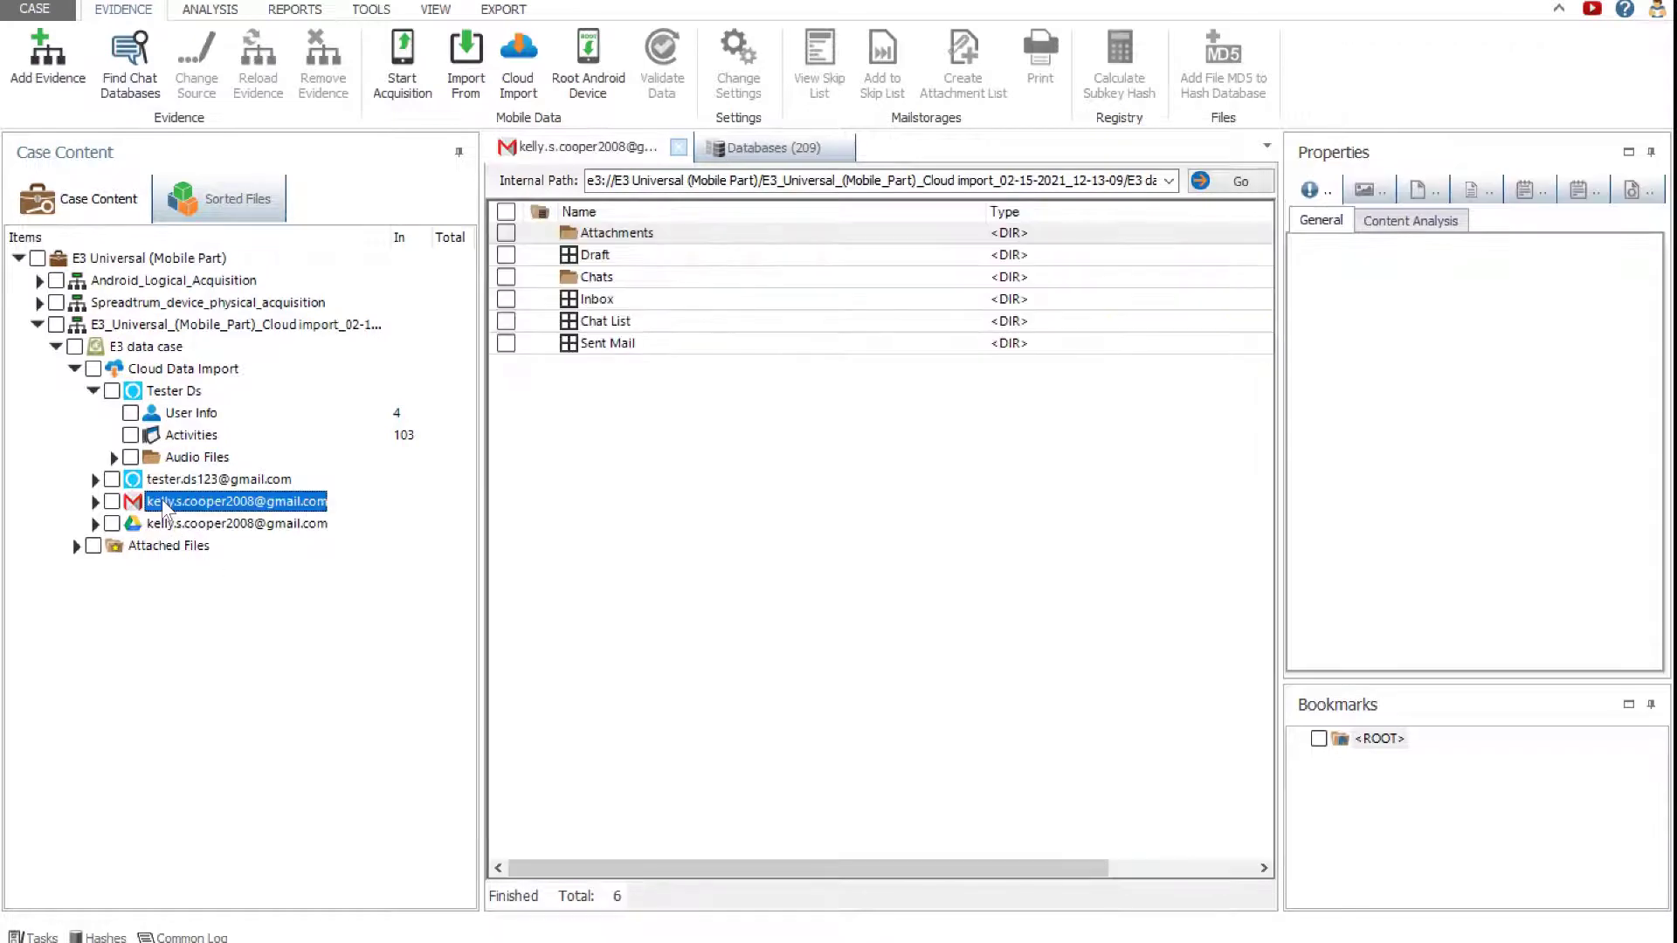
pyautogui.click(95, 501)
pyautogui.click(175, 591)
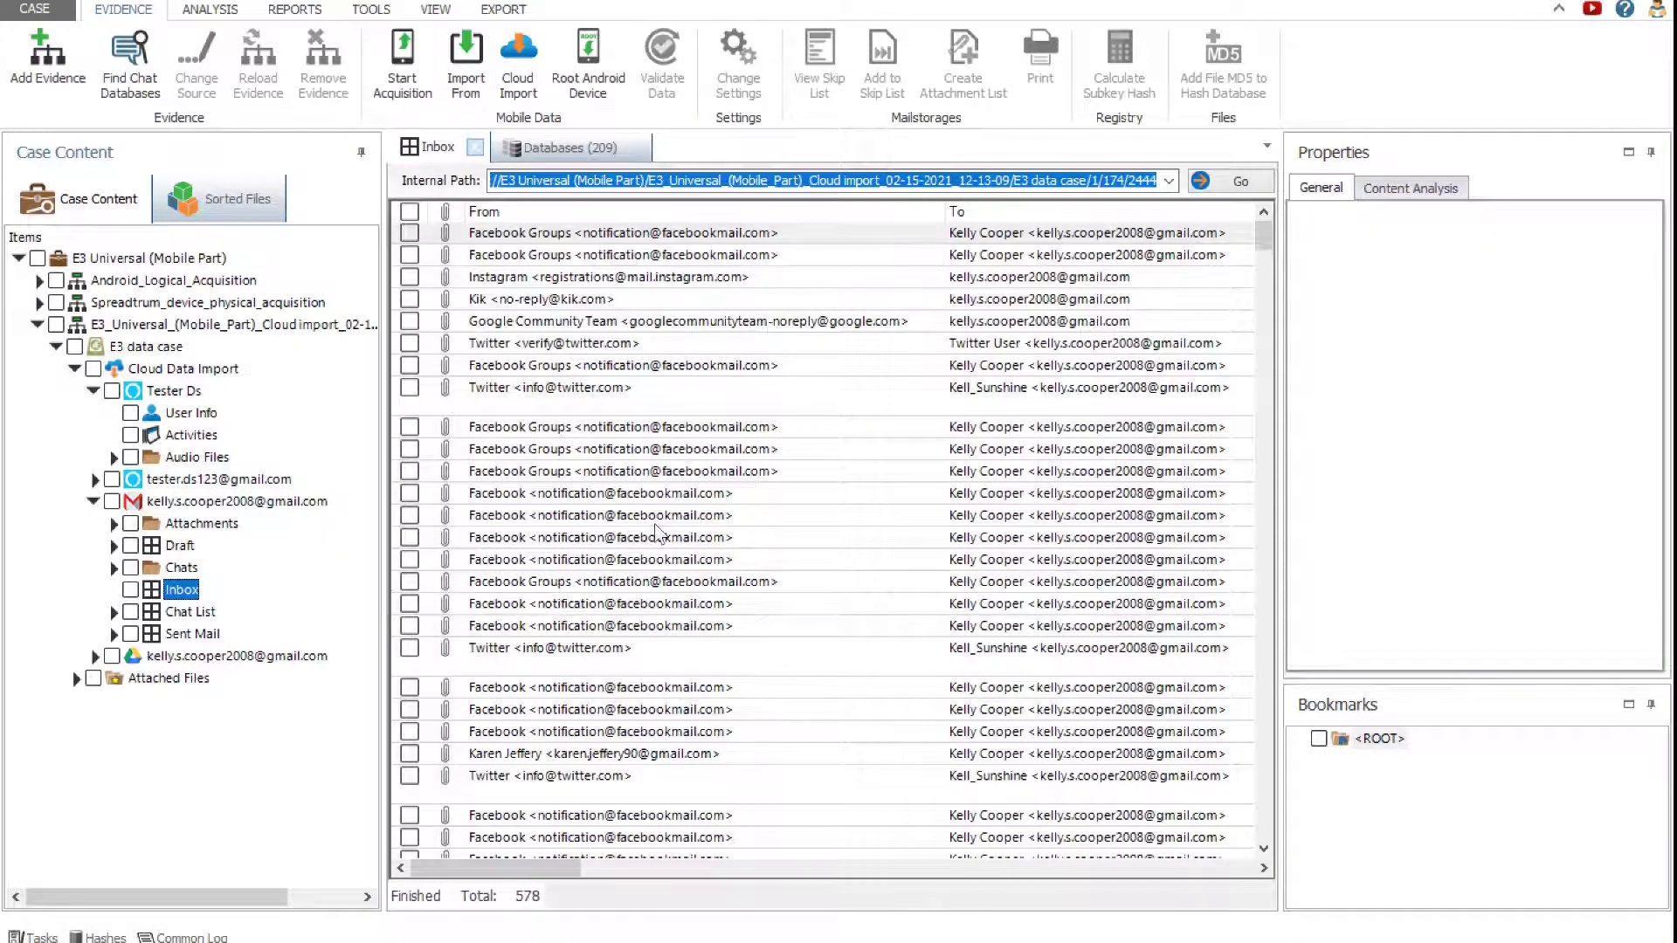
# Step: Render a Facebook email's Attachment HTML Text in Document View and scroll through it
pyautogui.click(622, 671)
pyautogui.click(525, 756)
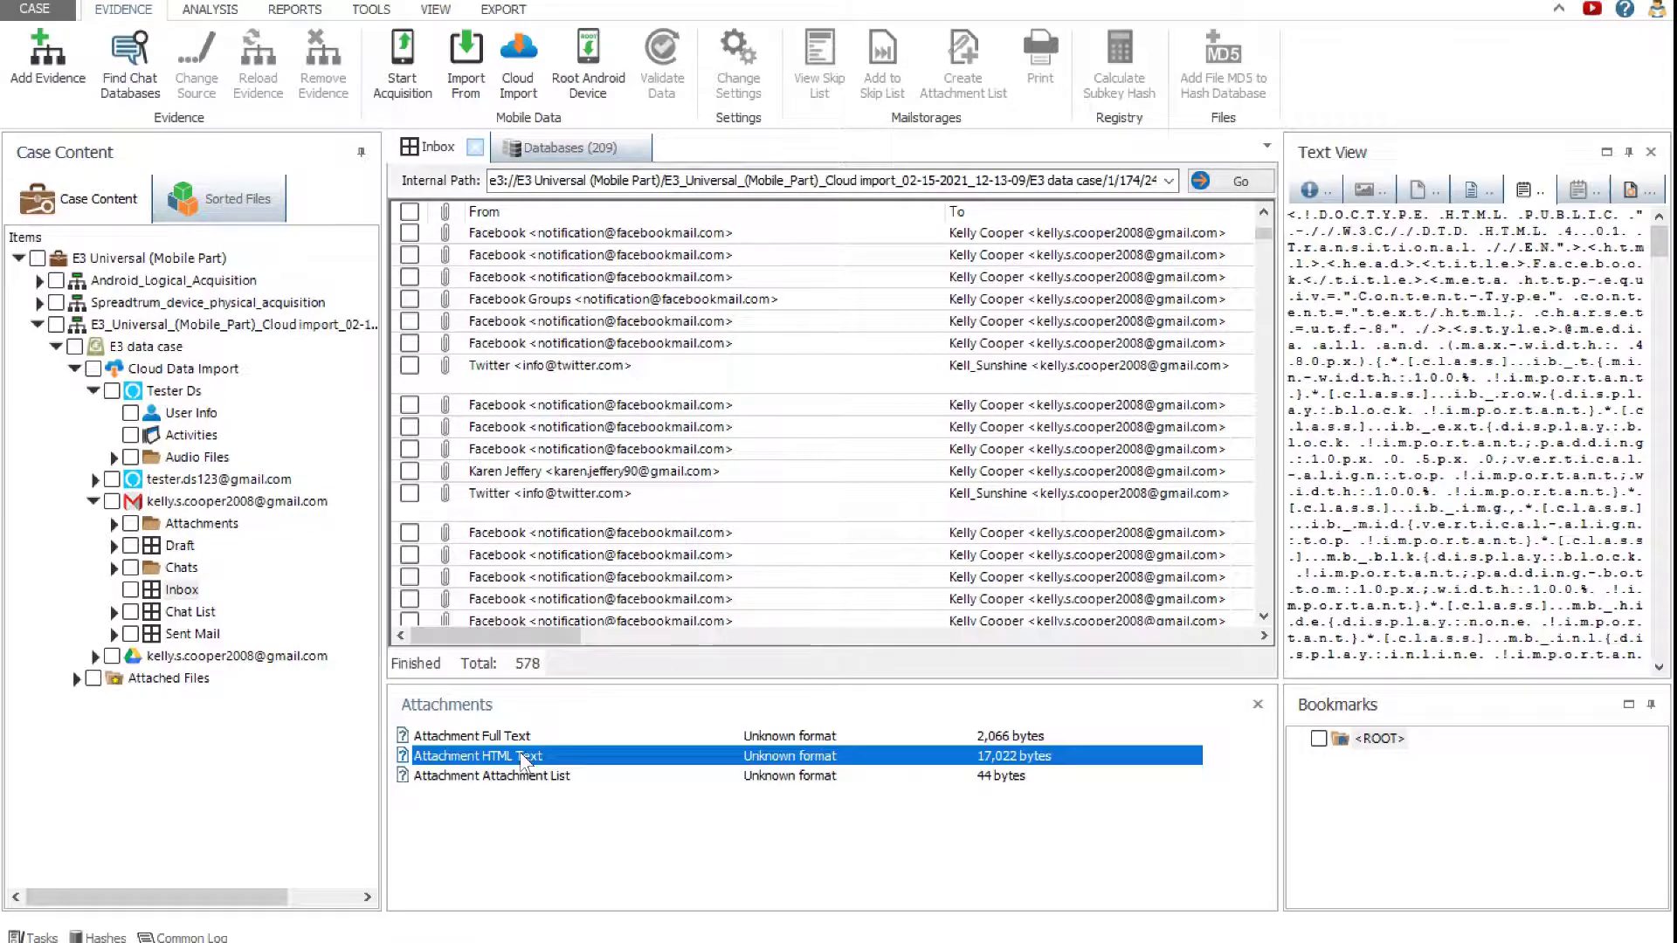
pyautogui.click(1473, 191)
pyautogui.moveTo(1281, 419); pyautogui.dragTo(1110, 419)
pyautogui.scroll(-3, 1662, 406)
pyautogui.moveTo(1364, 663); pyautogui.dragTo(1420, 666)
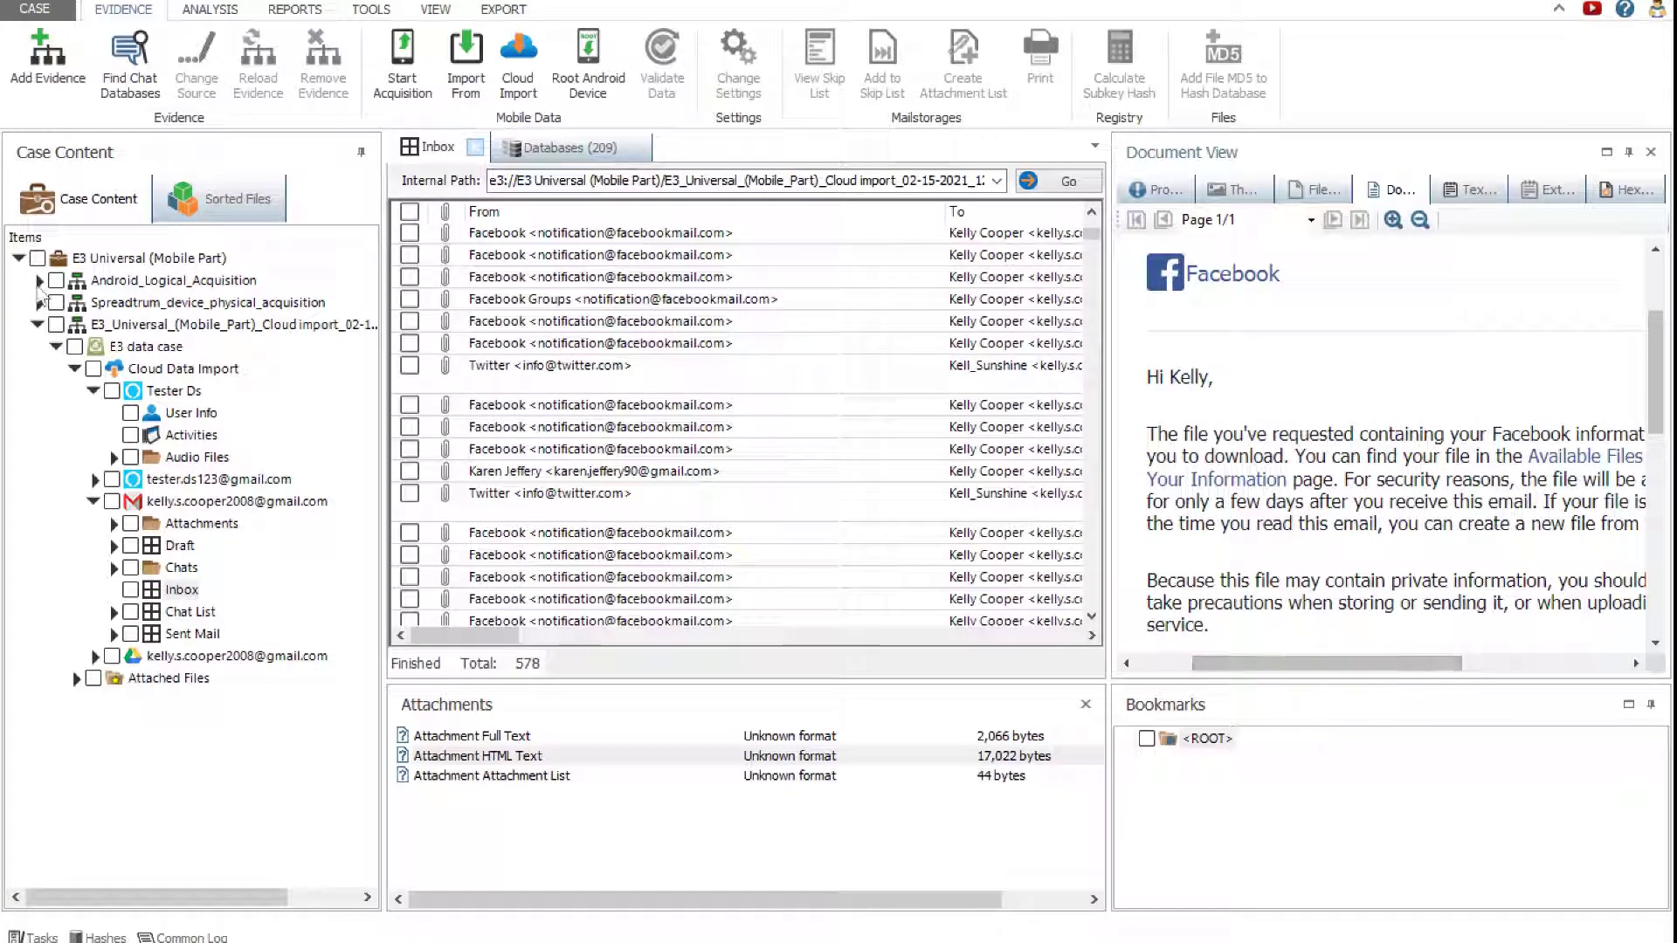
# Step: Expand the Android BLN-L24 device to SMS and start an Advanced Search on it
pyautogui.click(39, 280)
pyautogui.click(56, 304)
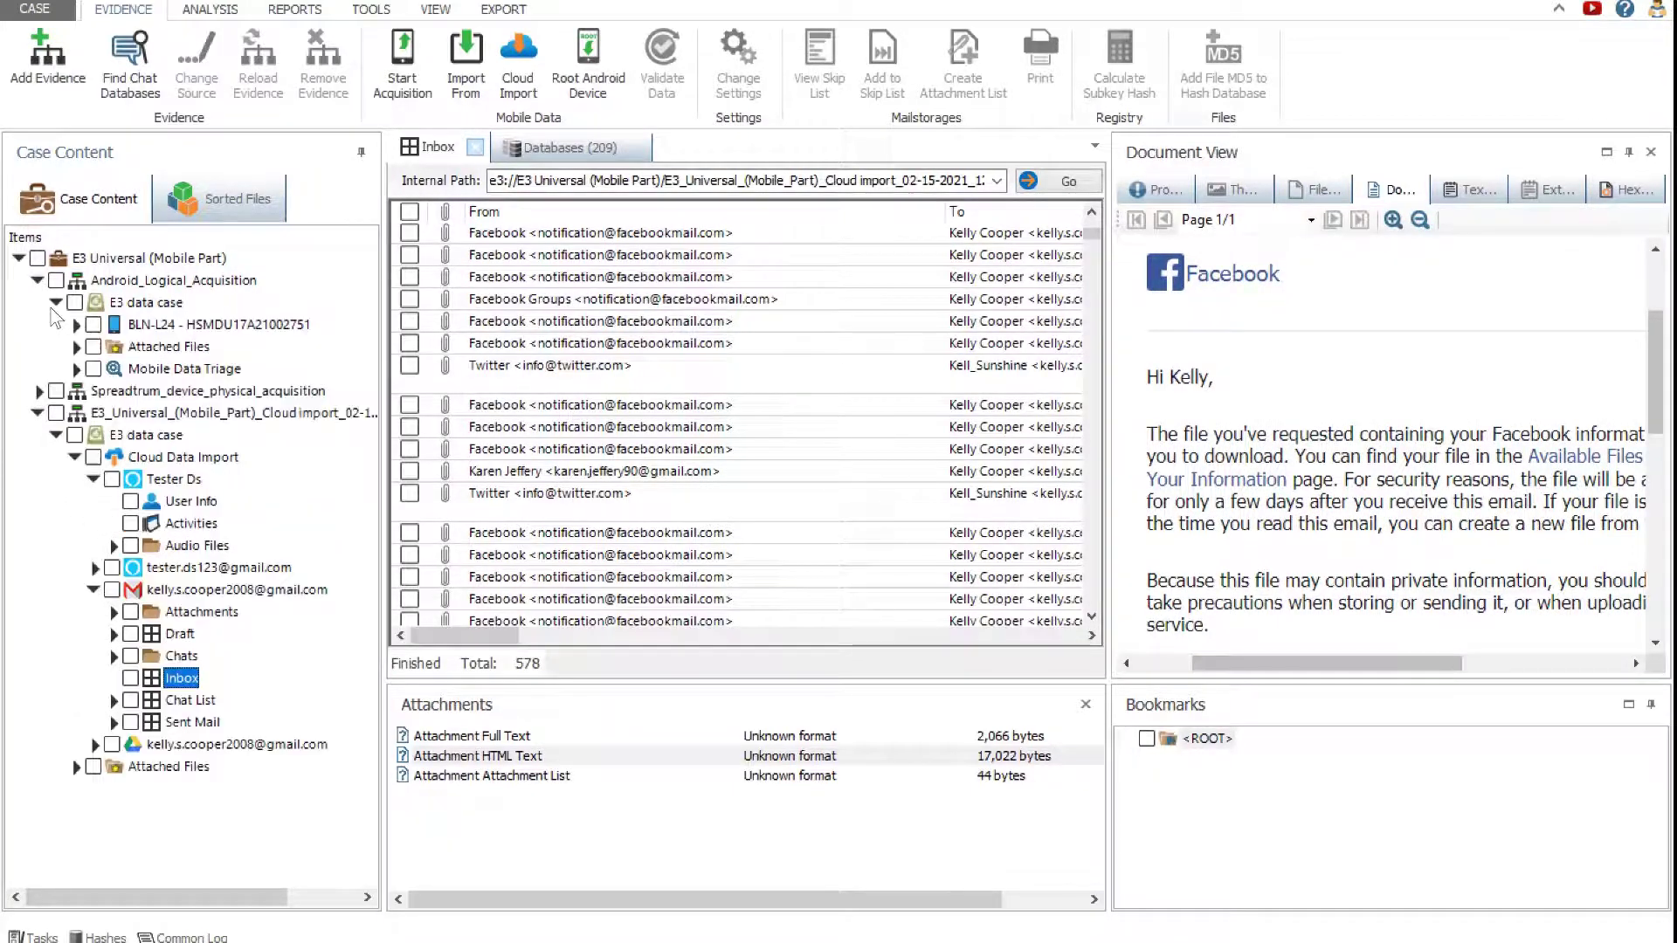
pyautogui.click(75, 325)
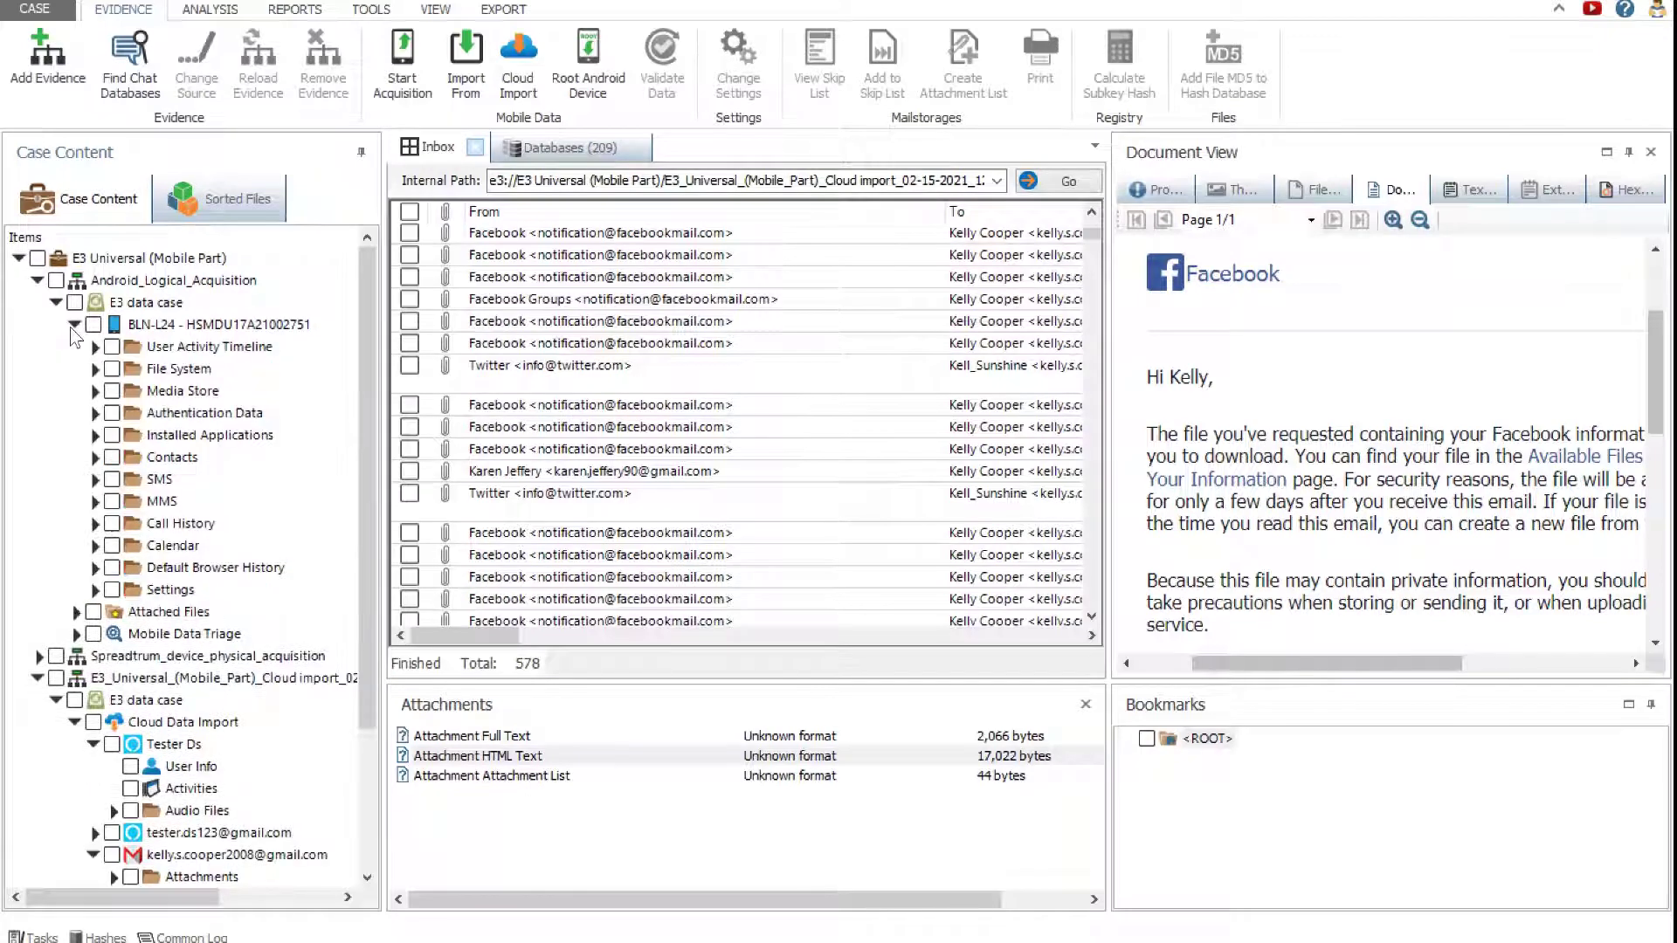
pyautogui.click(157, 480)
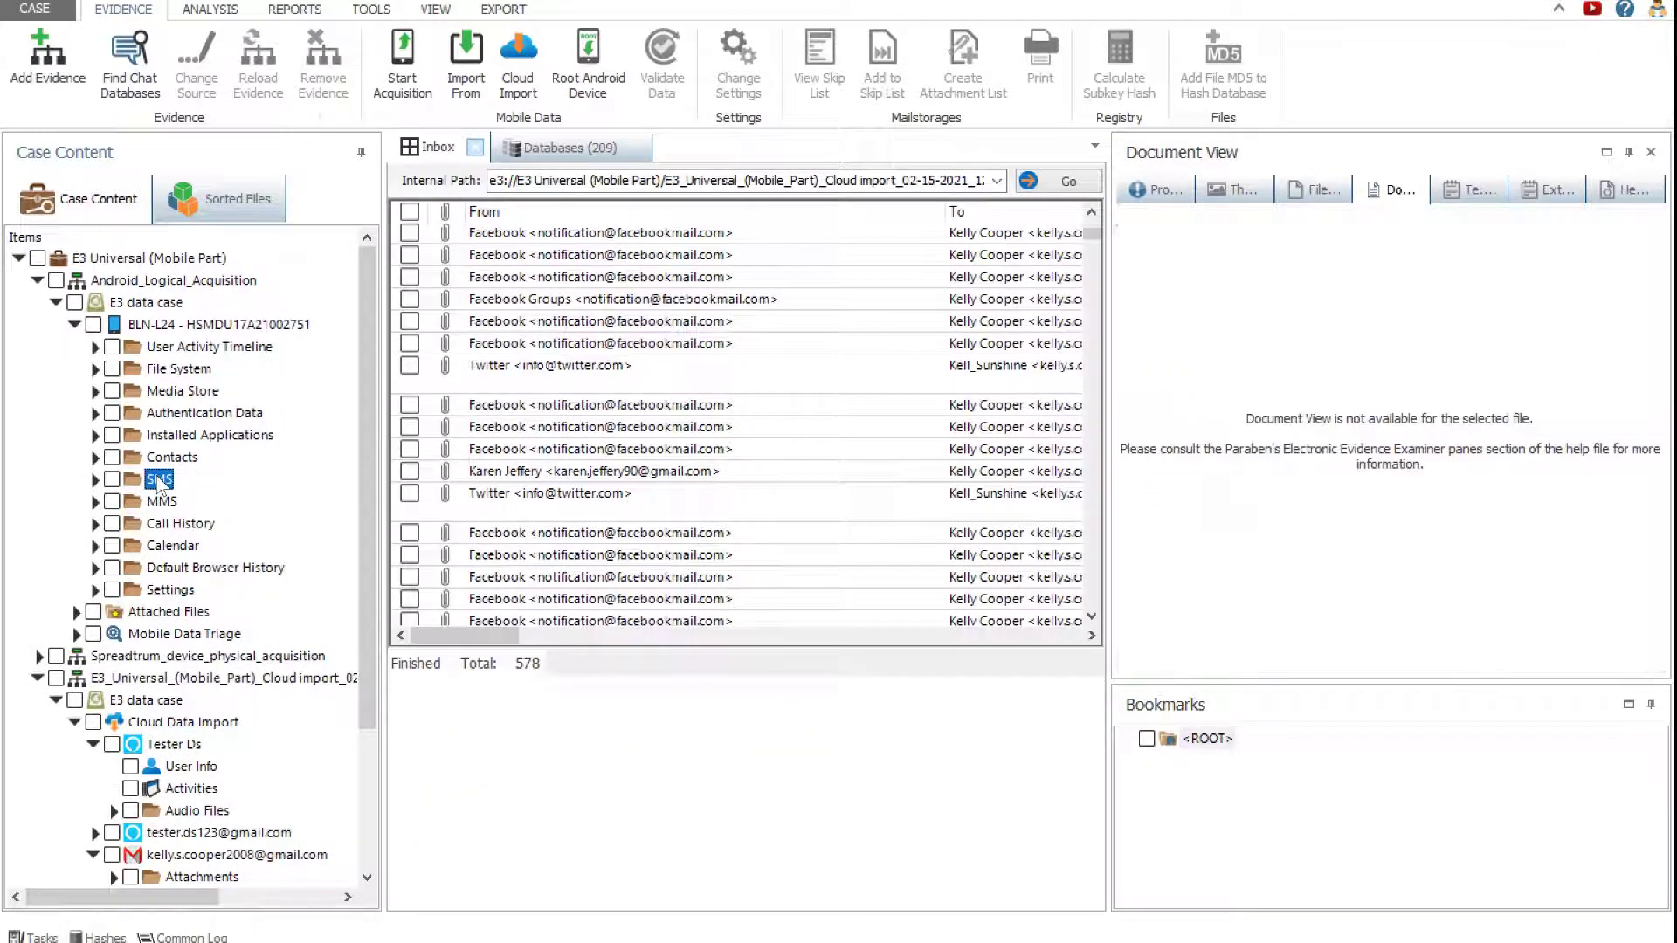
pyautogui.rightClick(158, 481)
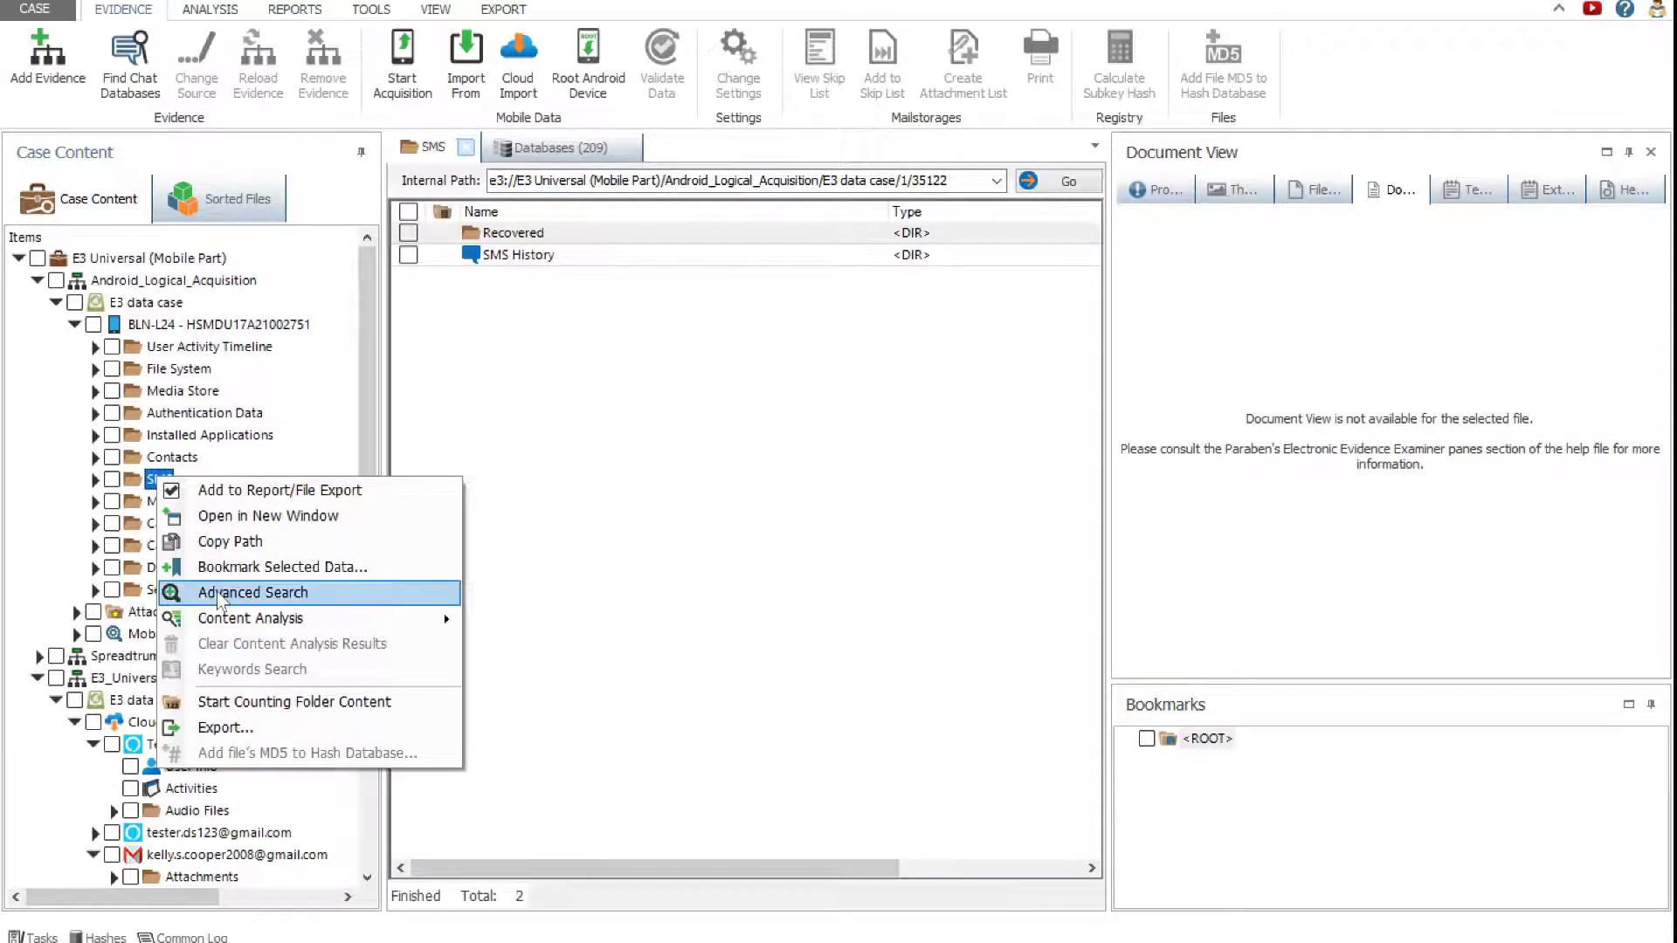
pyautogui.click(219, 600)
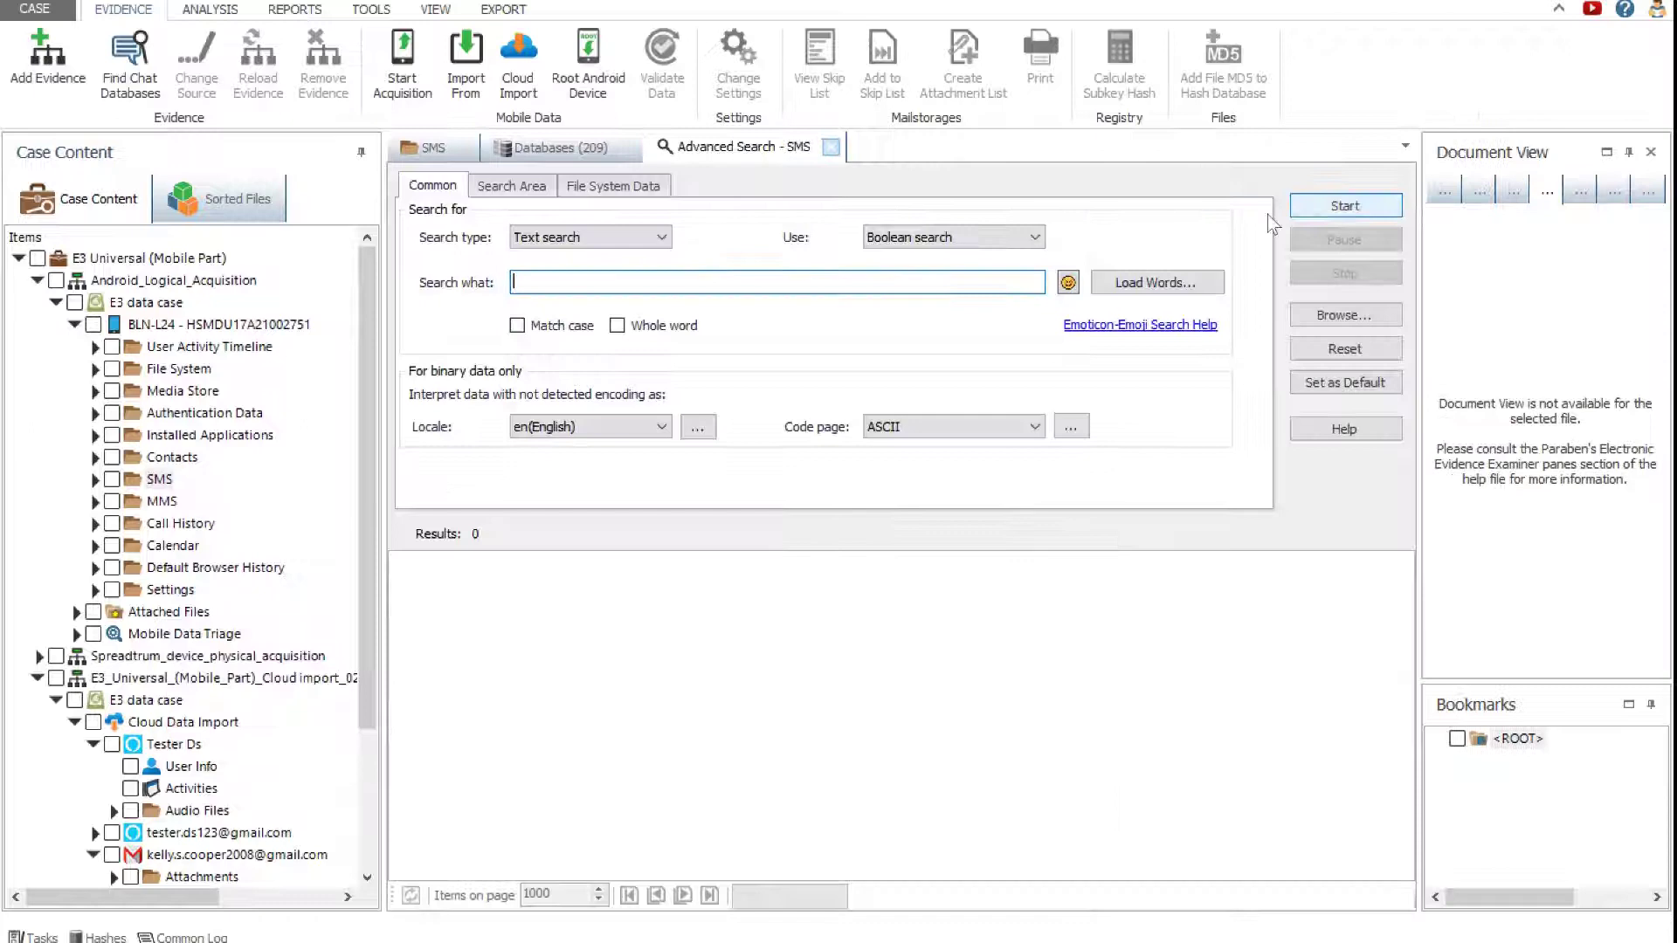
# Step: Search for the smiley emoji OR the pencil emoji
pyautogui.click(1069, 282)
pyautogui.click(1071, 383)
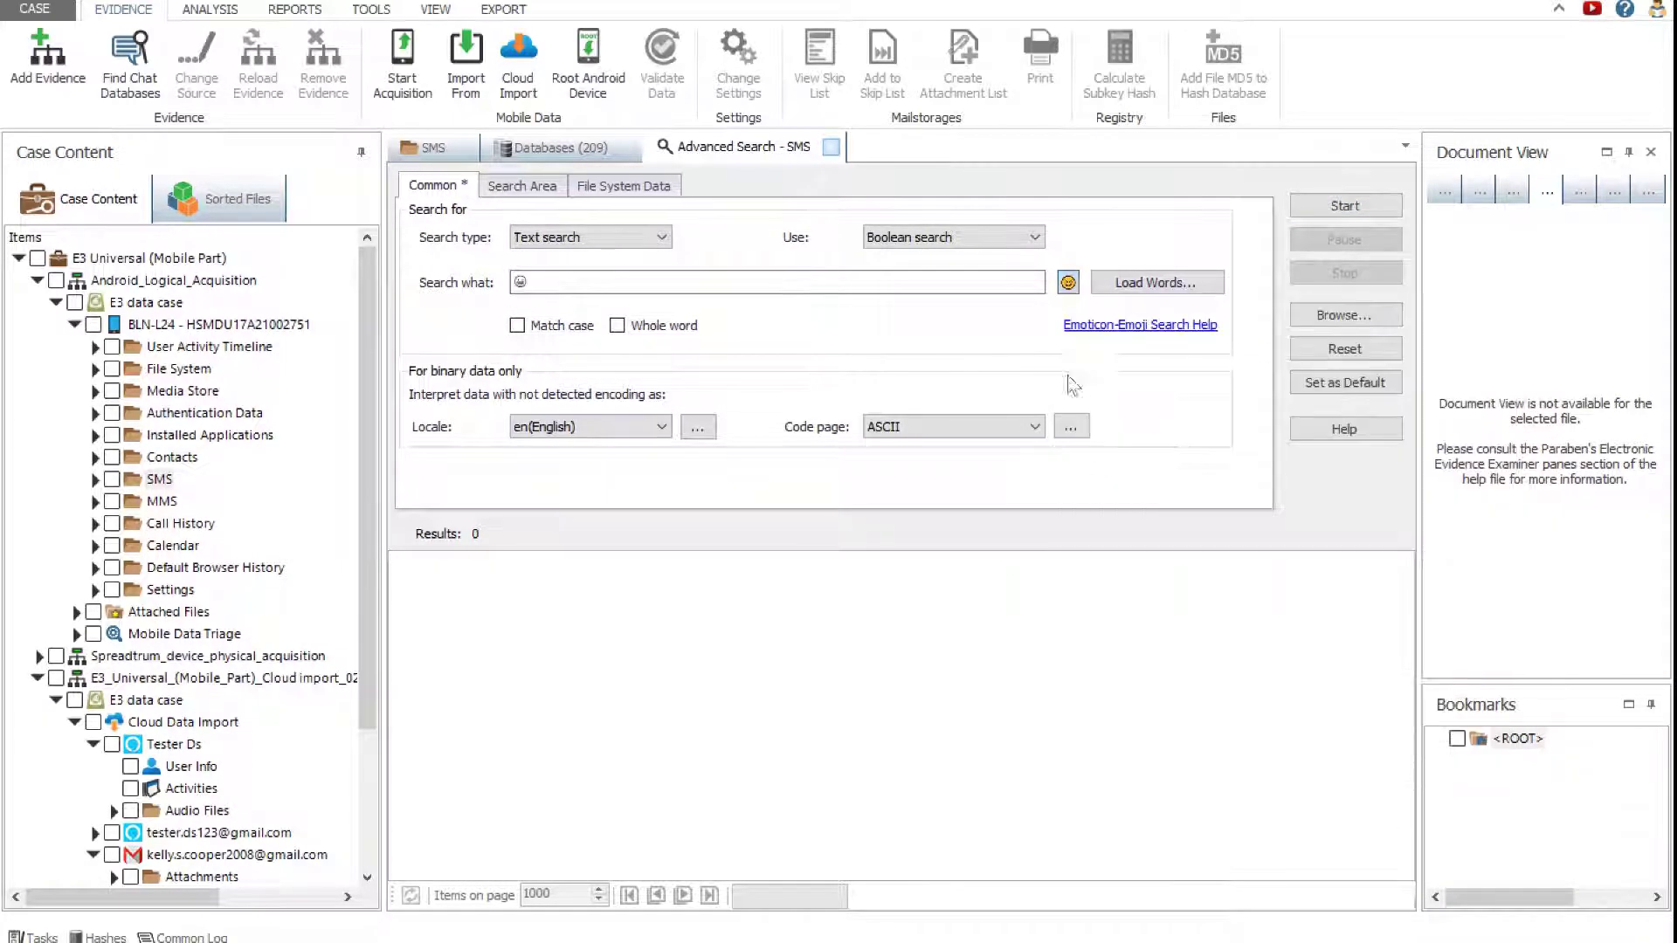
pyautogui.click(520, 283)
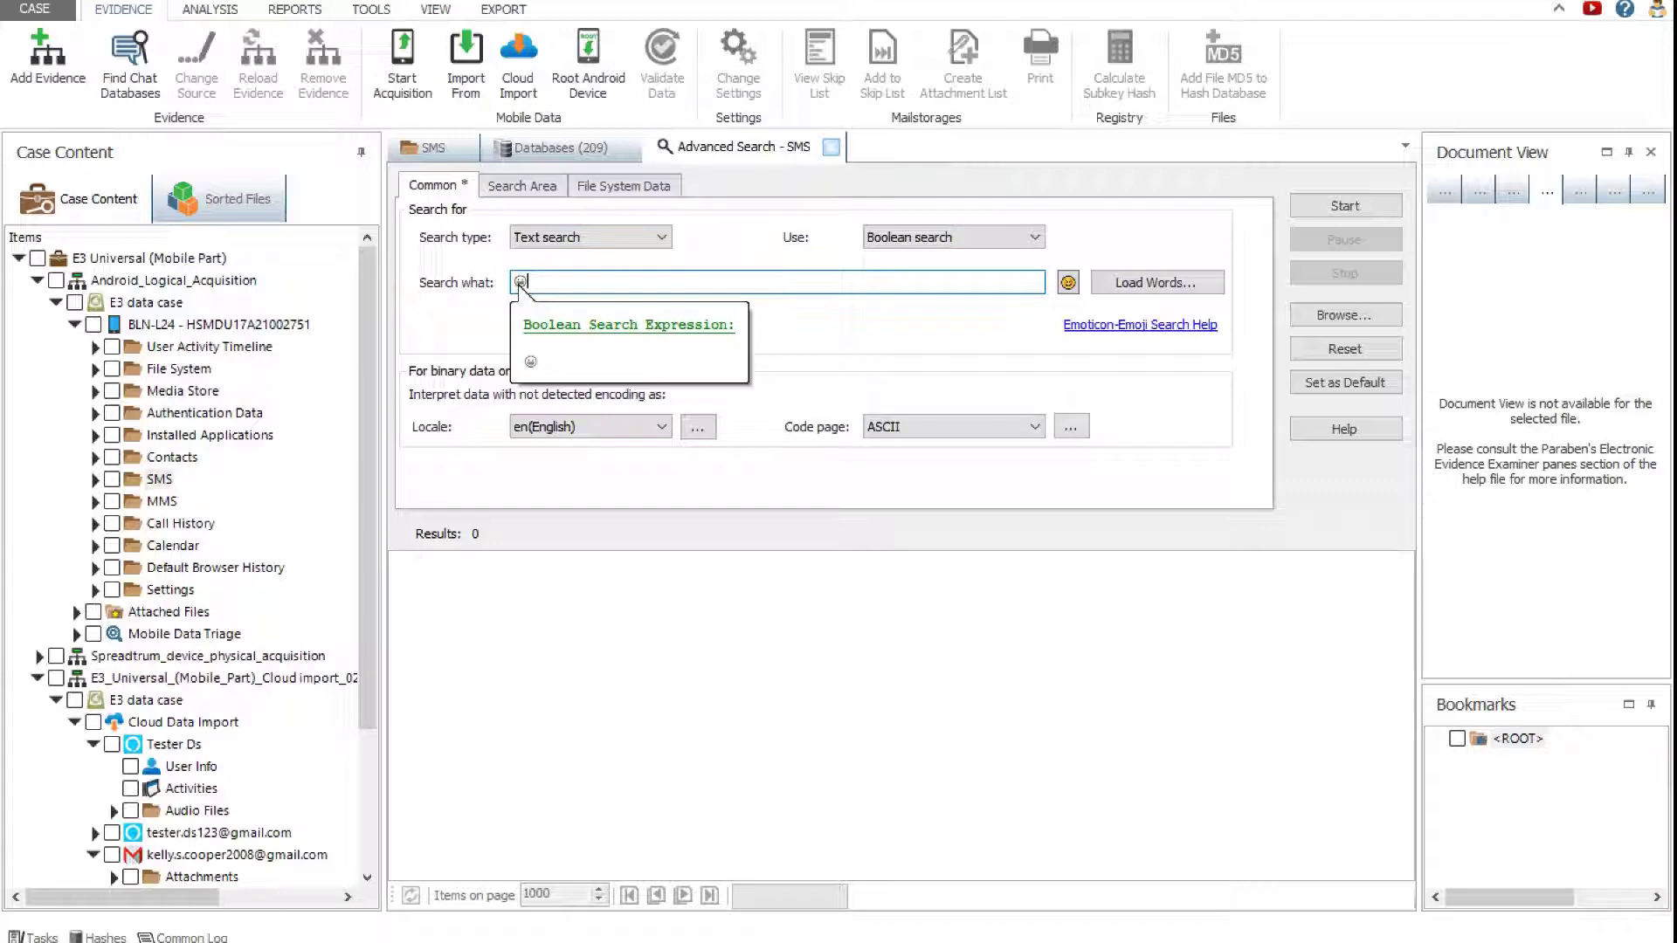
pyautogui.write('OR')
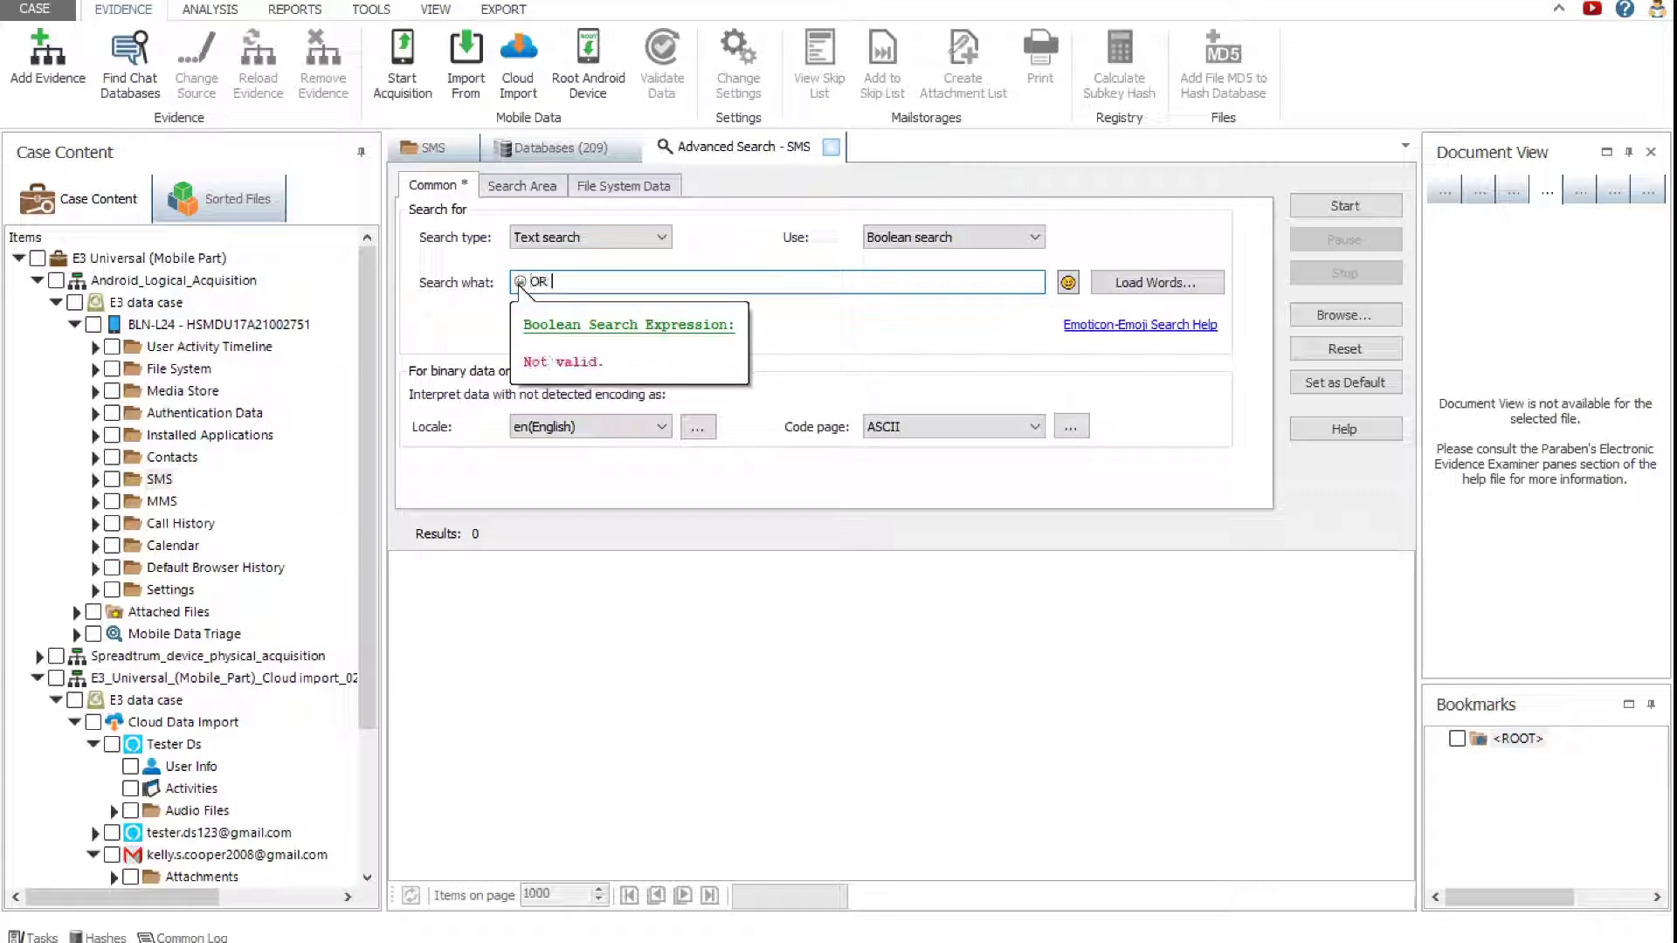
pyautogui.click(1069, 282)
pyautogui.click(1208, 325)
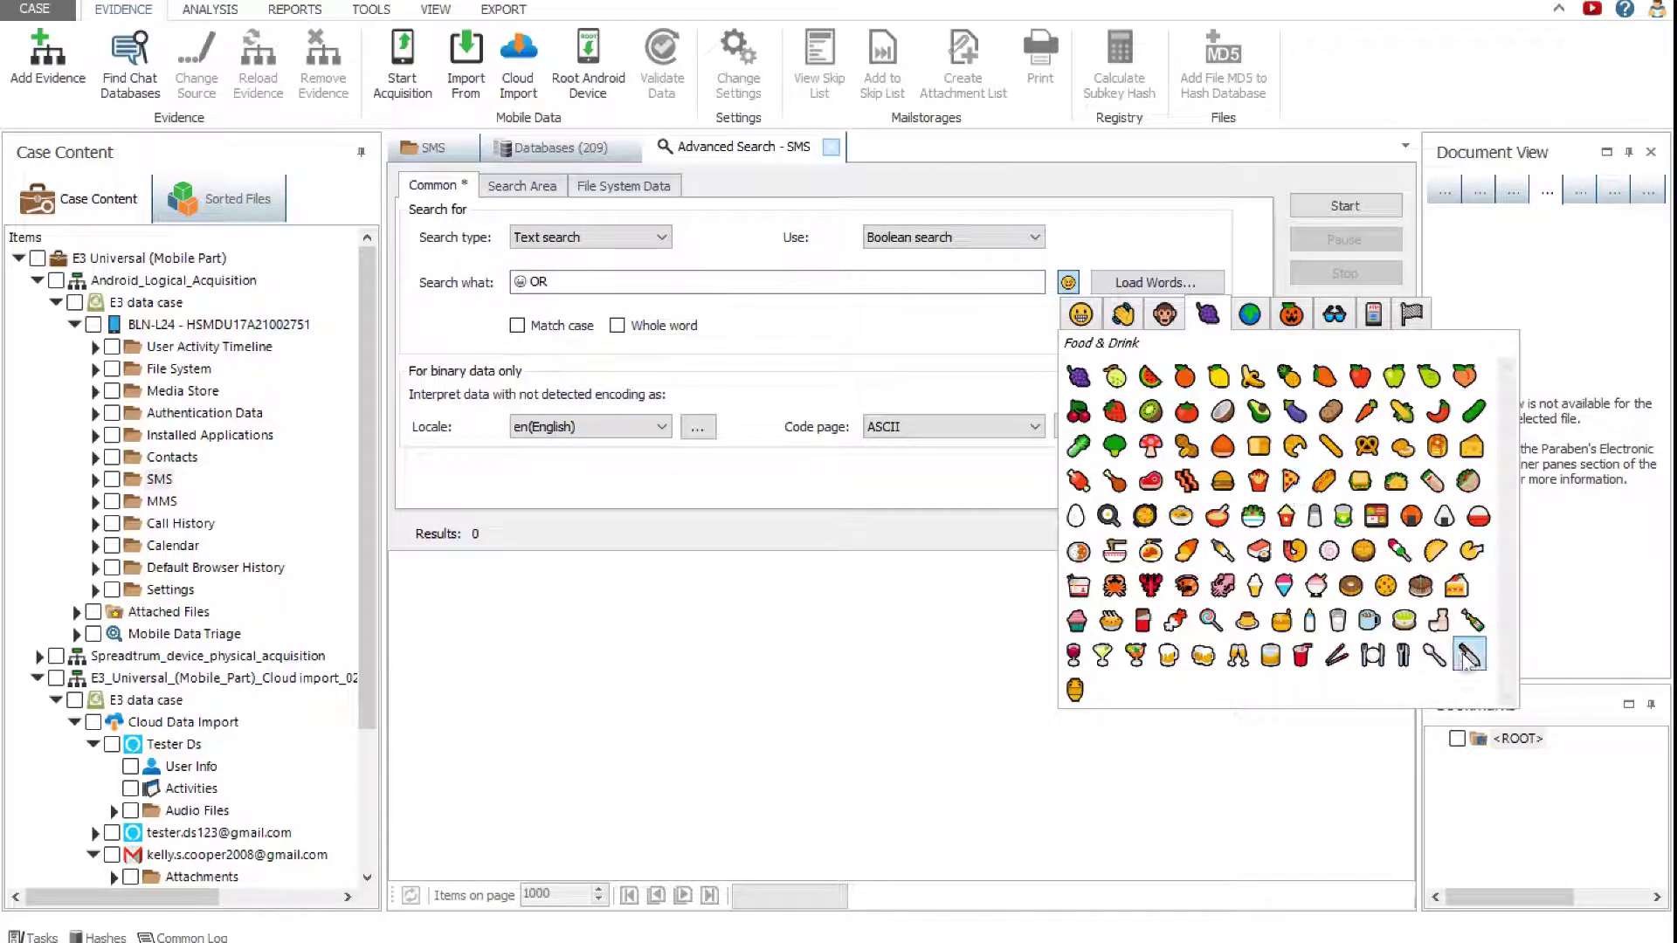
pyautogui.click(1433, 633)
pyautogui.click(1300, 214)
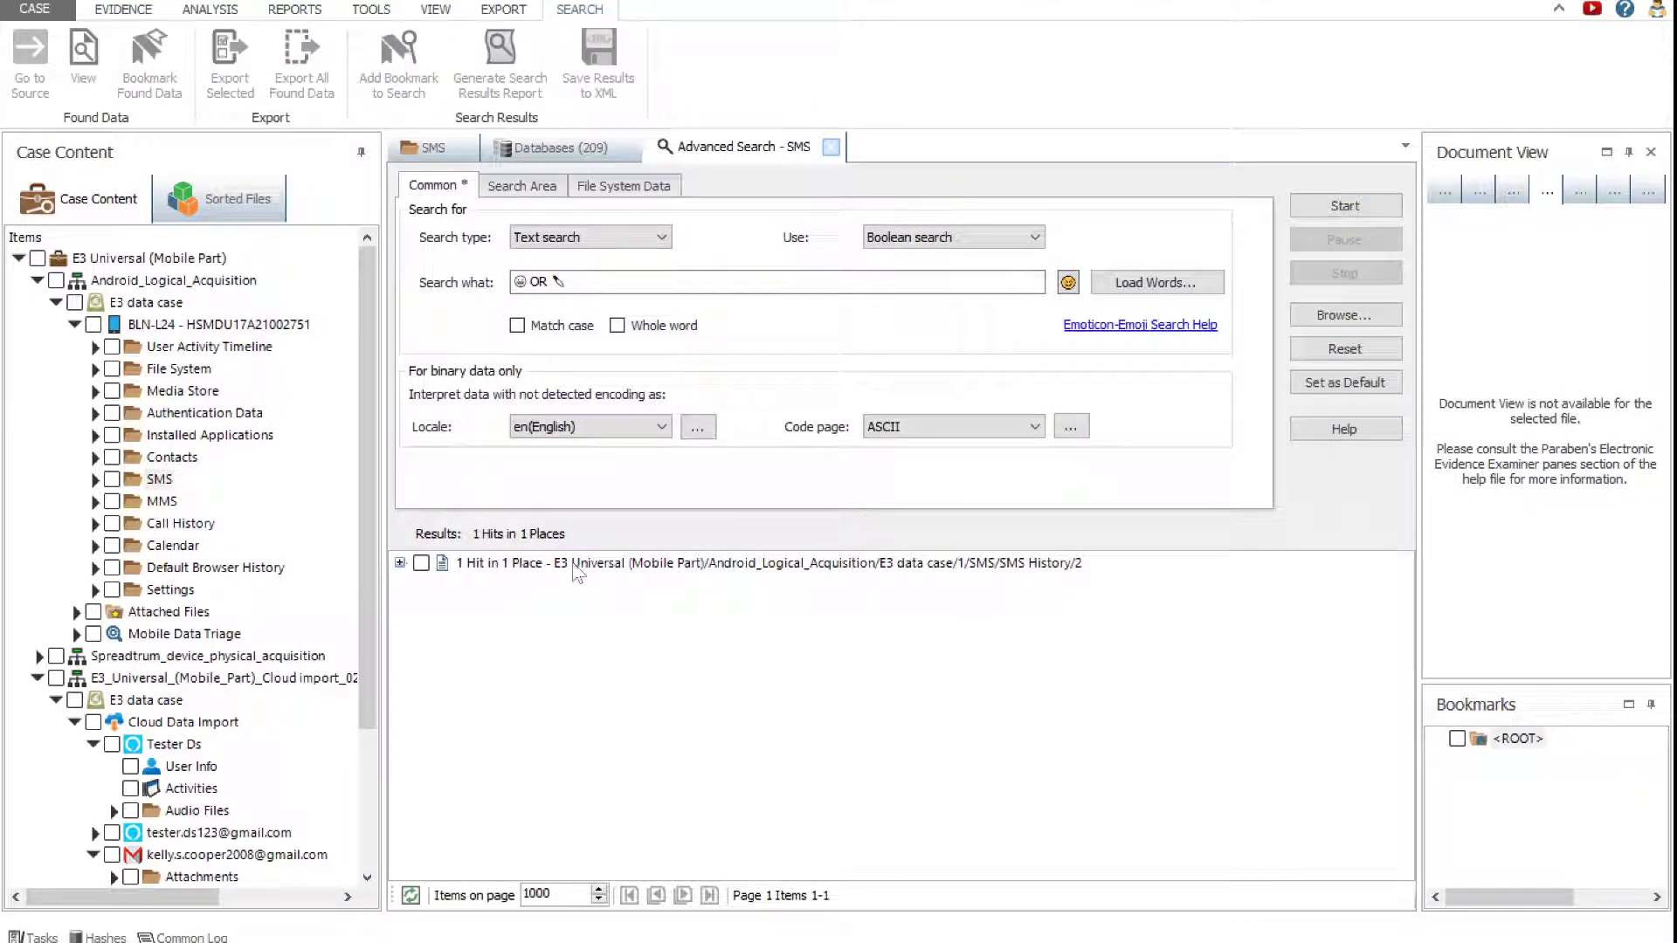
# Step: Expand the single SMS History/2 hit, at position 17 with length 2
pyautogui.click(400, 563)
pyautogui.click(418, 585)
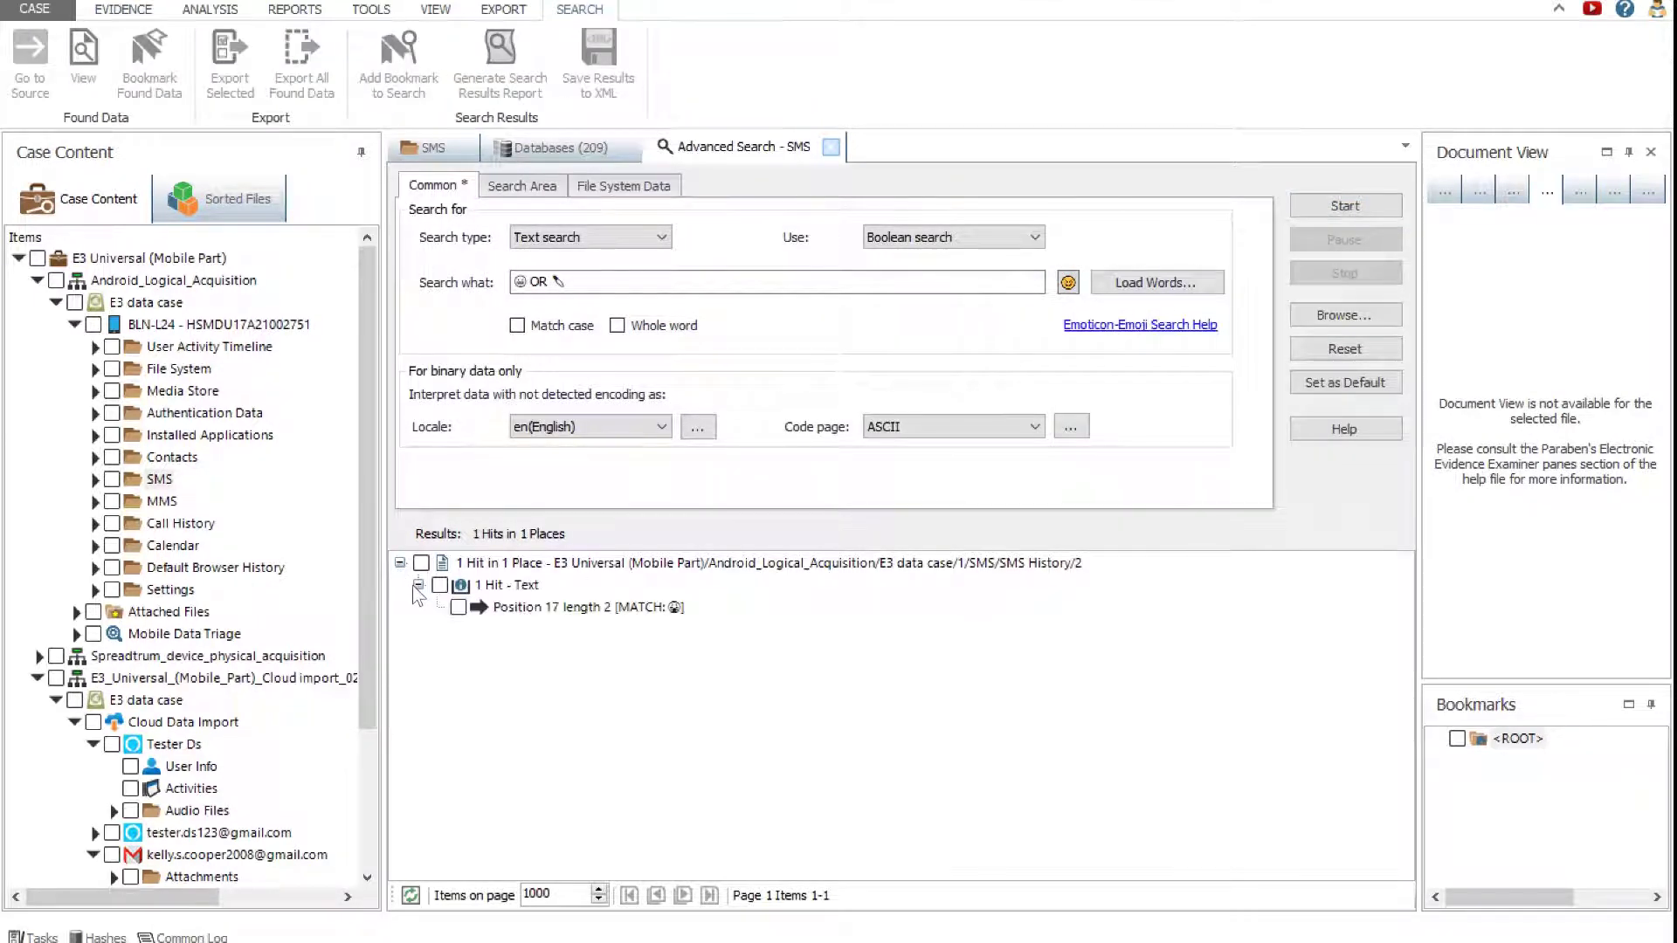
pyautogui.click(417, 593)
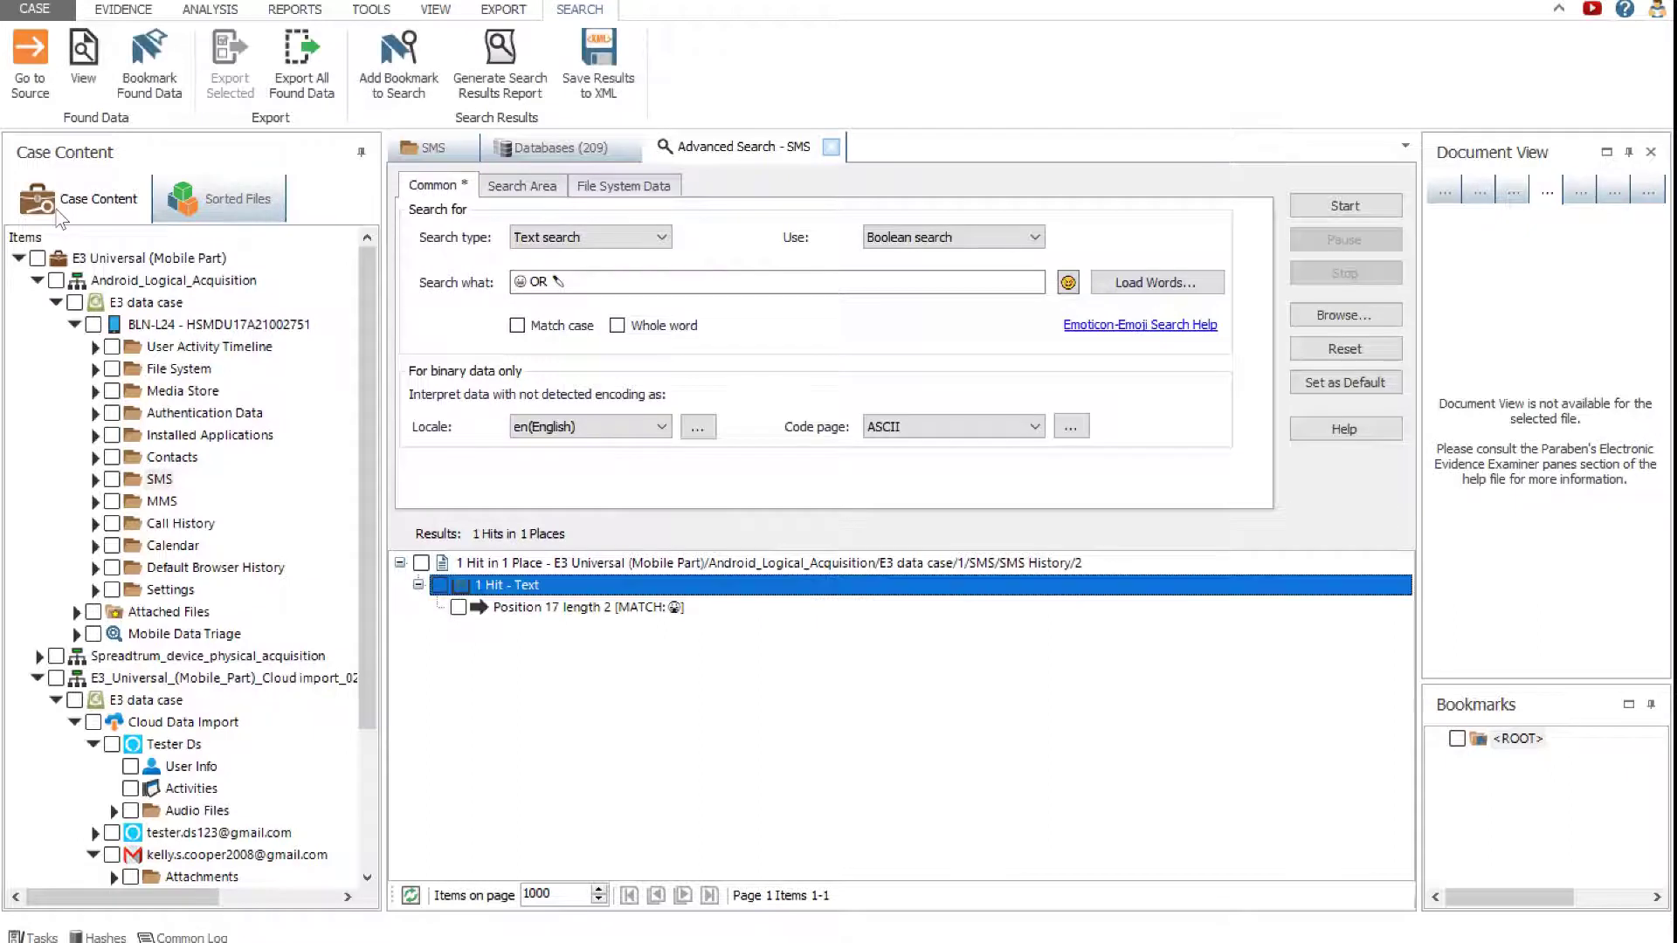
pyautogui.click(127, 10)
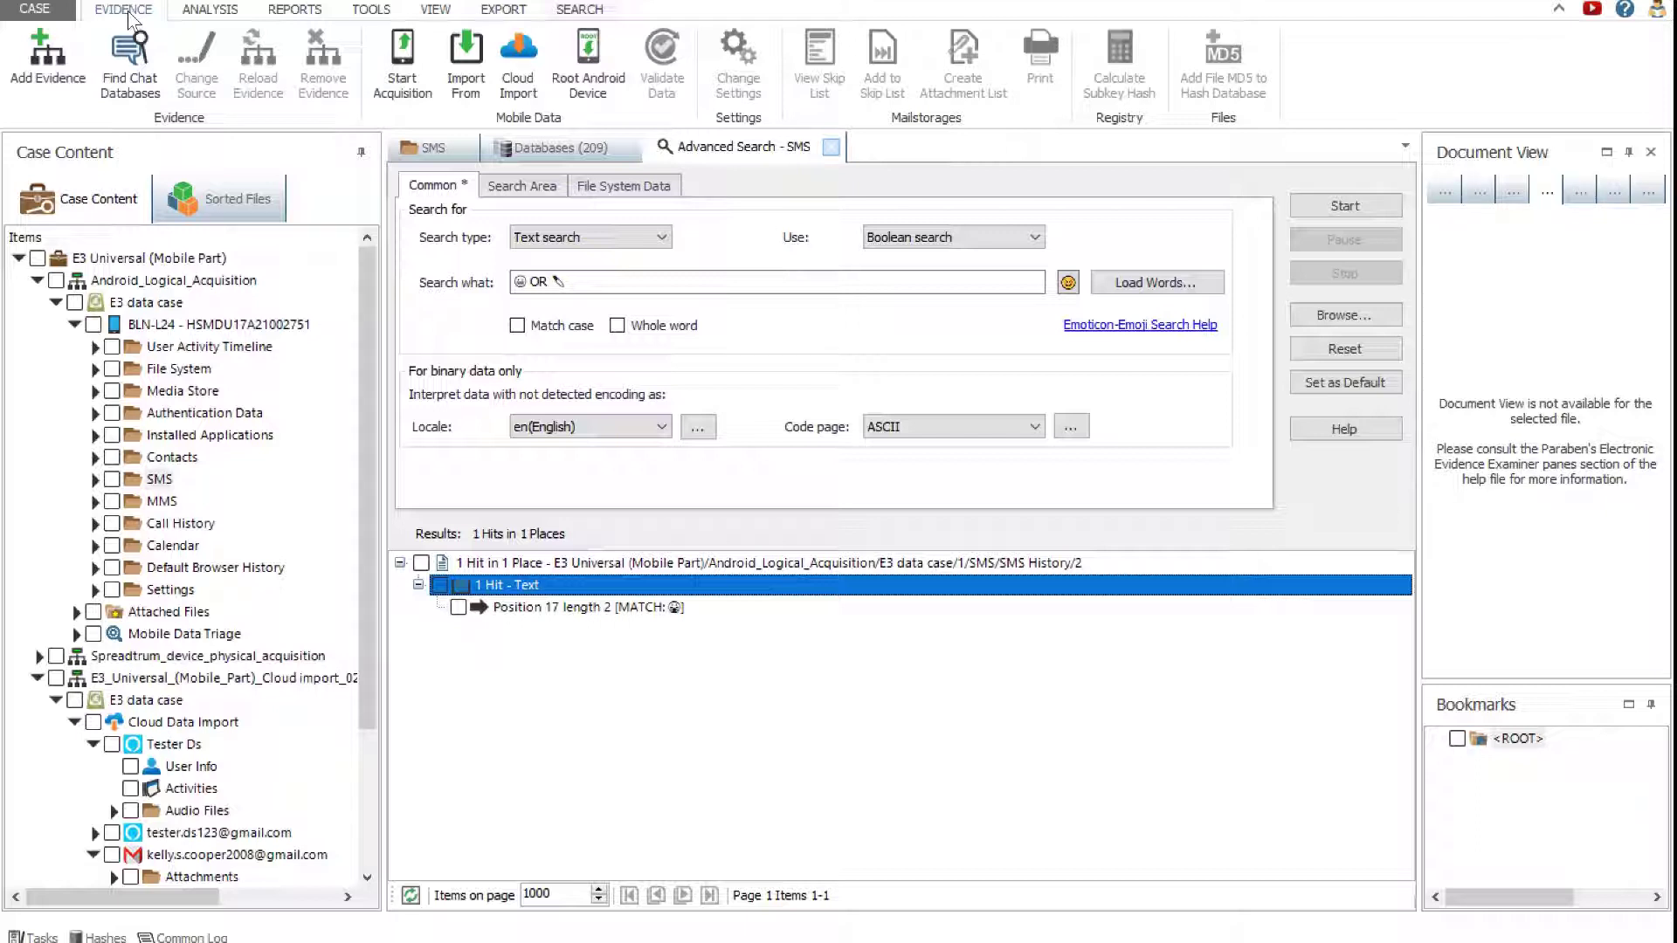
# Step: Add Evidence/iPhone_Logical_Acquisition.e3d as an E3 data case/DS case file named iPhone_Logical_Acquisition
pyautogui.click(55, 61)
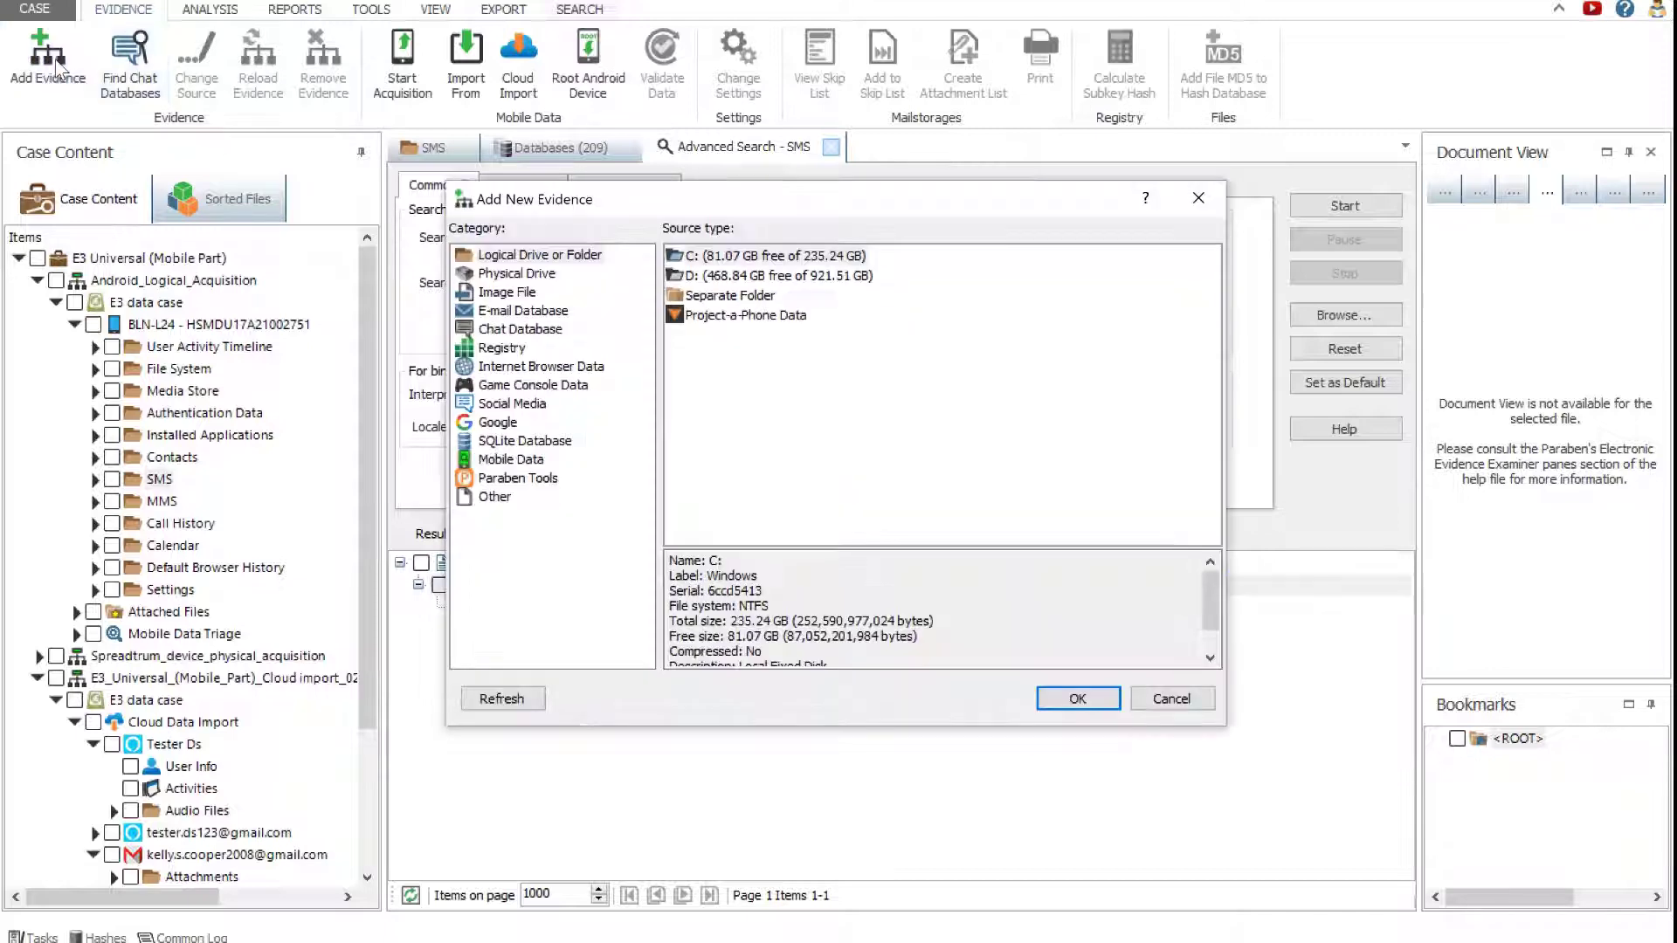
pyautogui.click(519, 479)
pyautogui.click(749, 261)
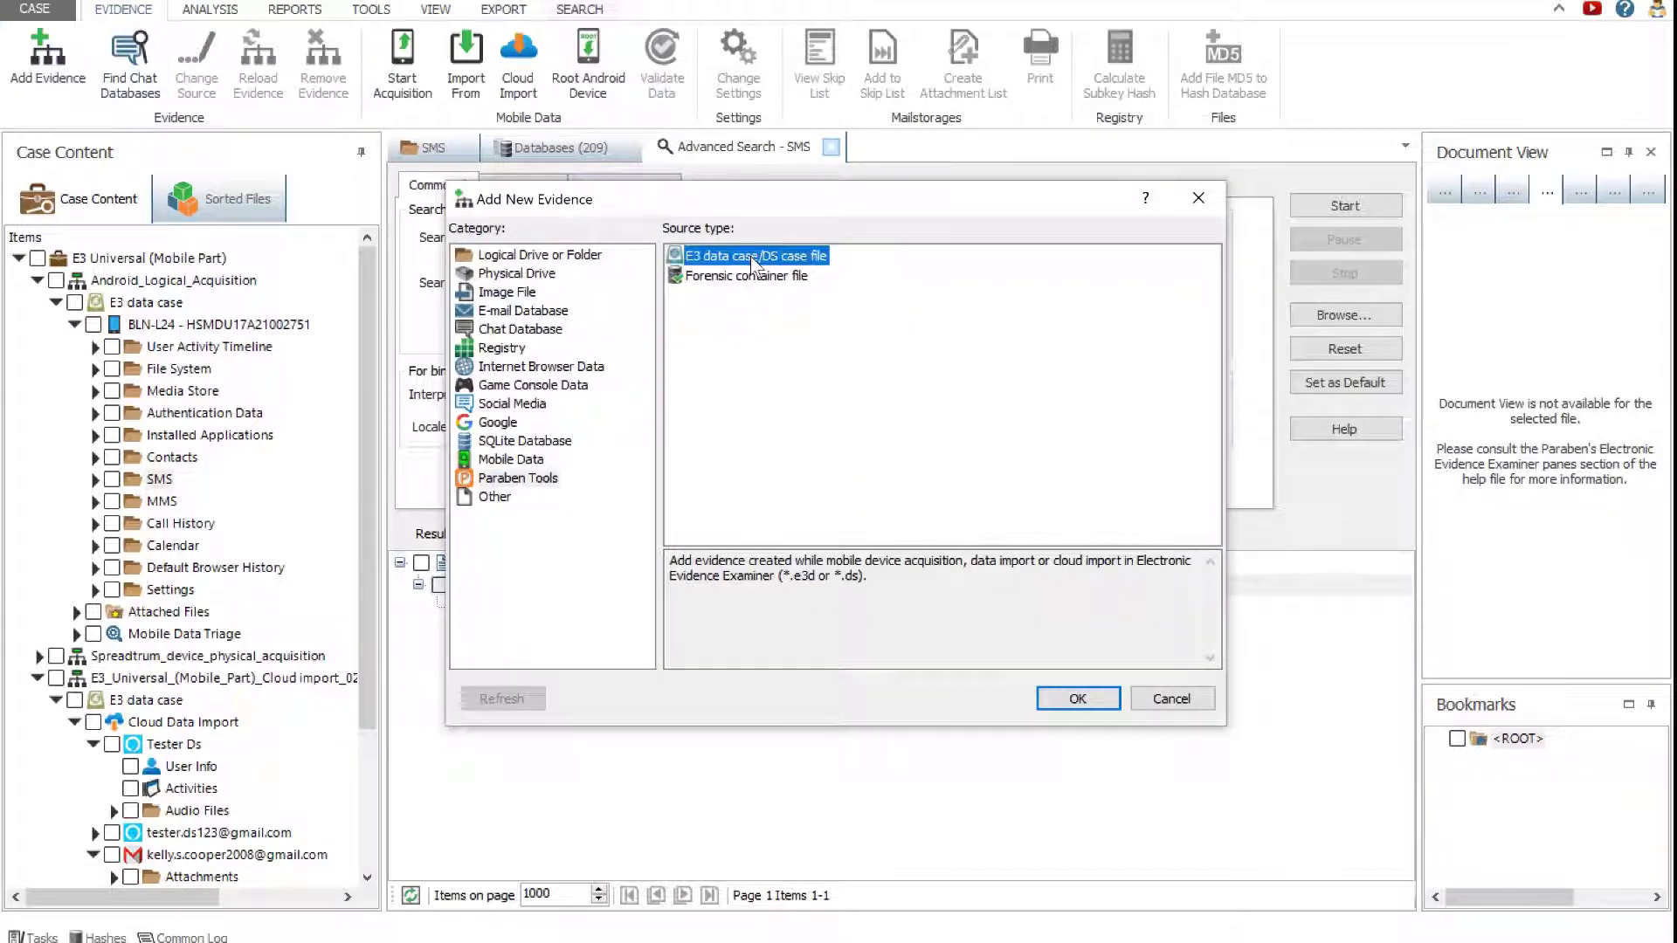
pyautogui.click(1083, 701)
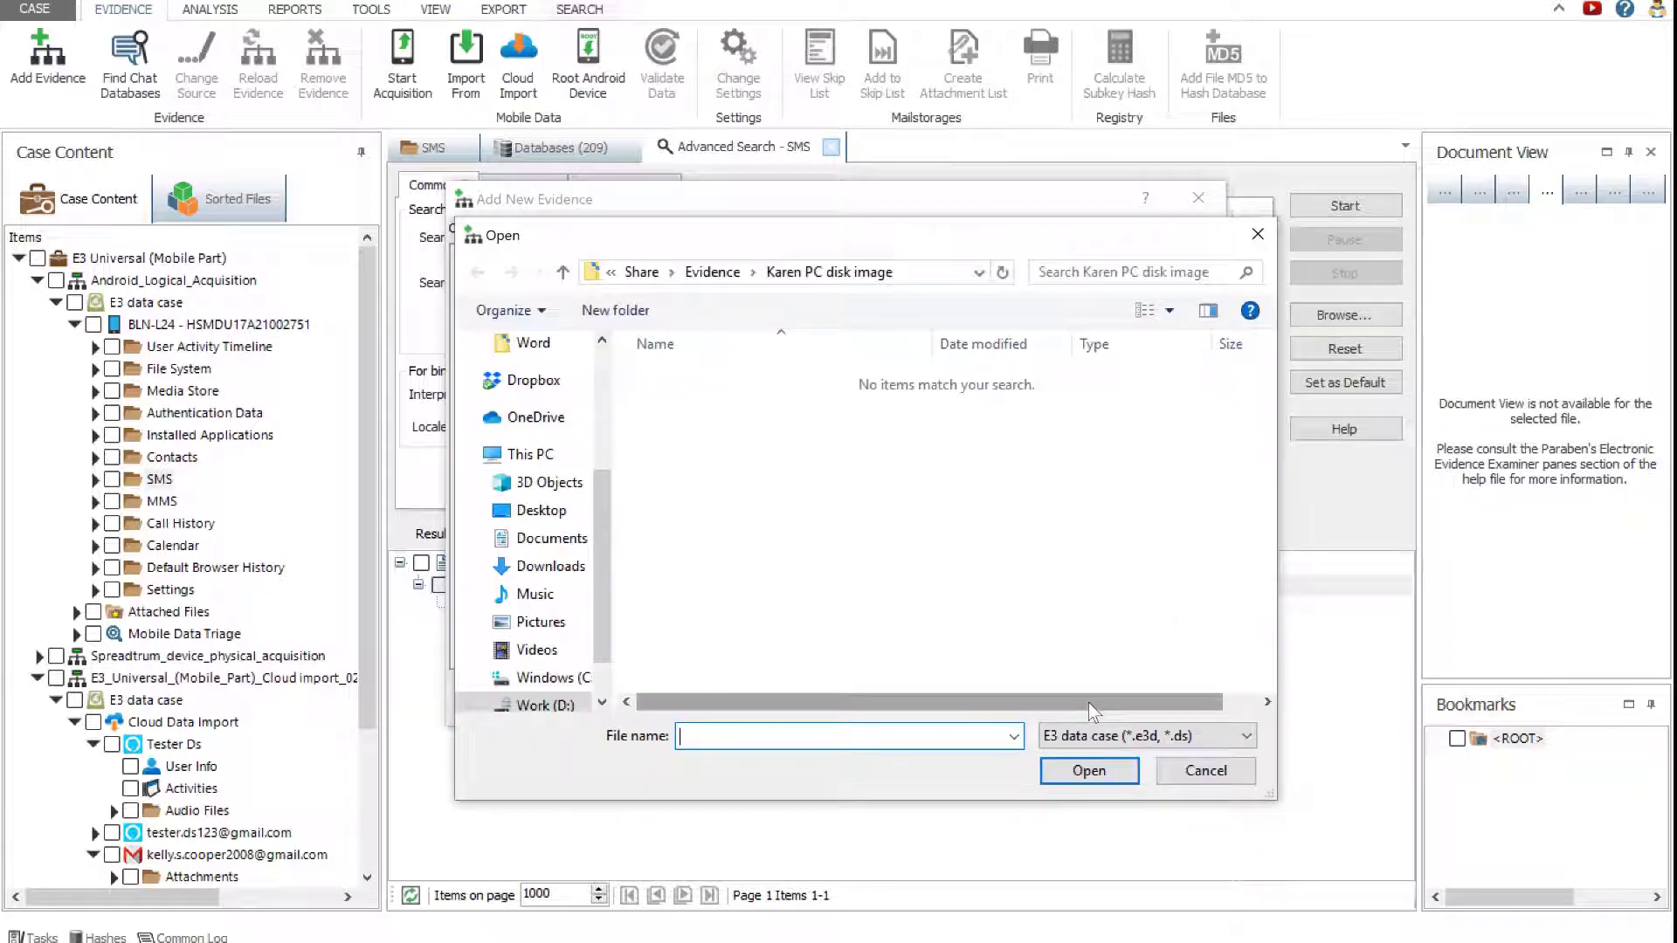
pyautogui.click(563, 272)
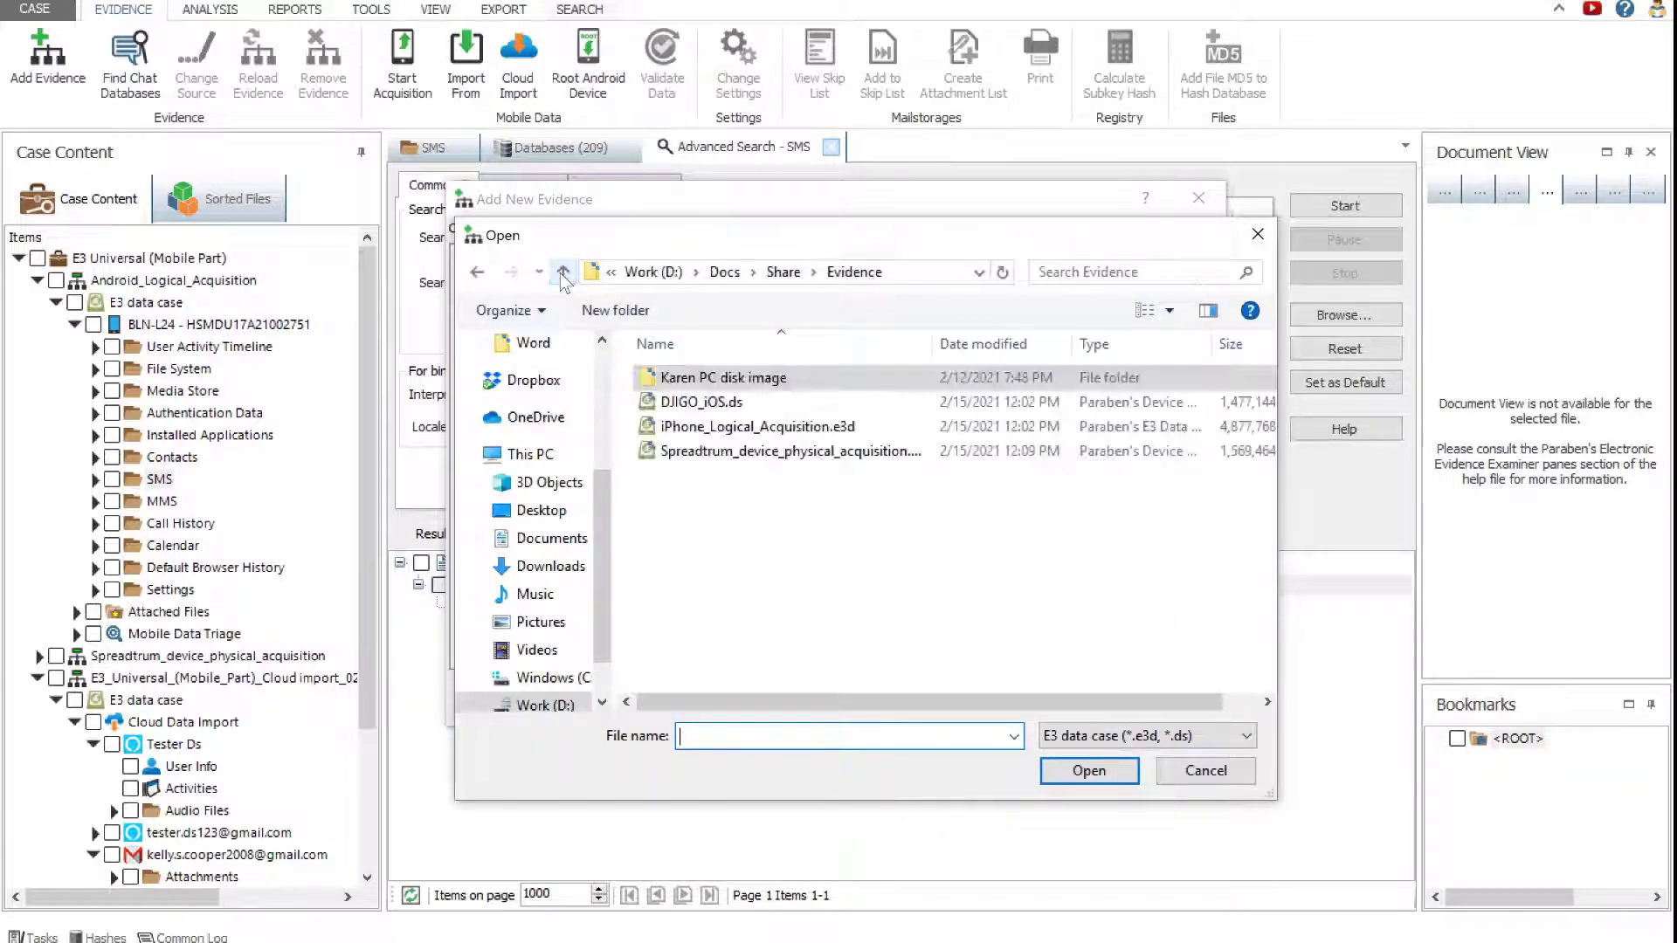
pyautogui.click(715, 428)
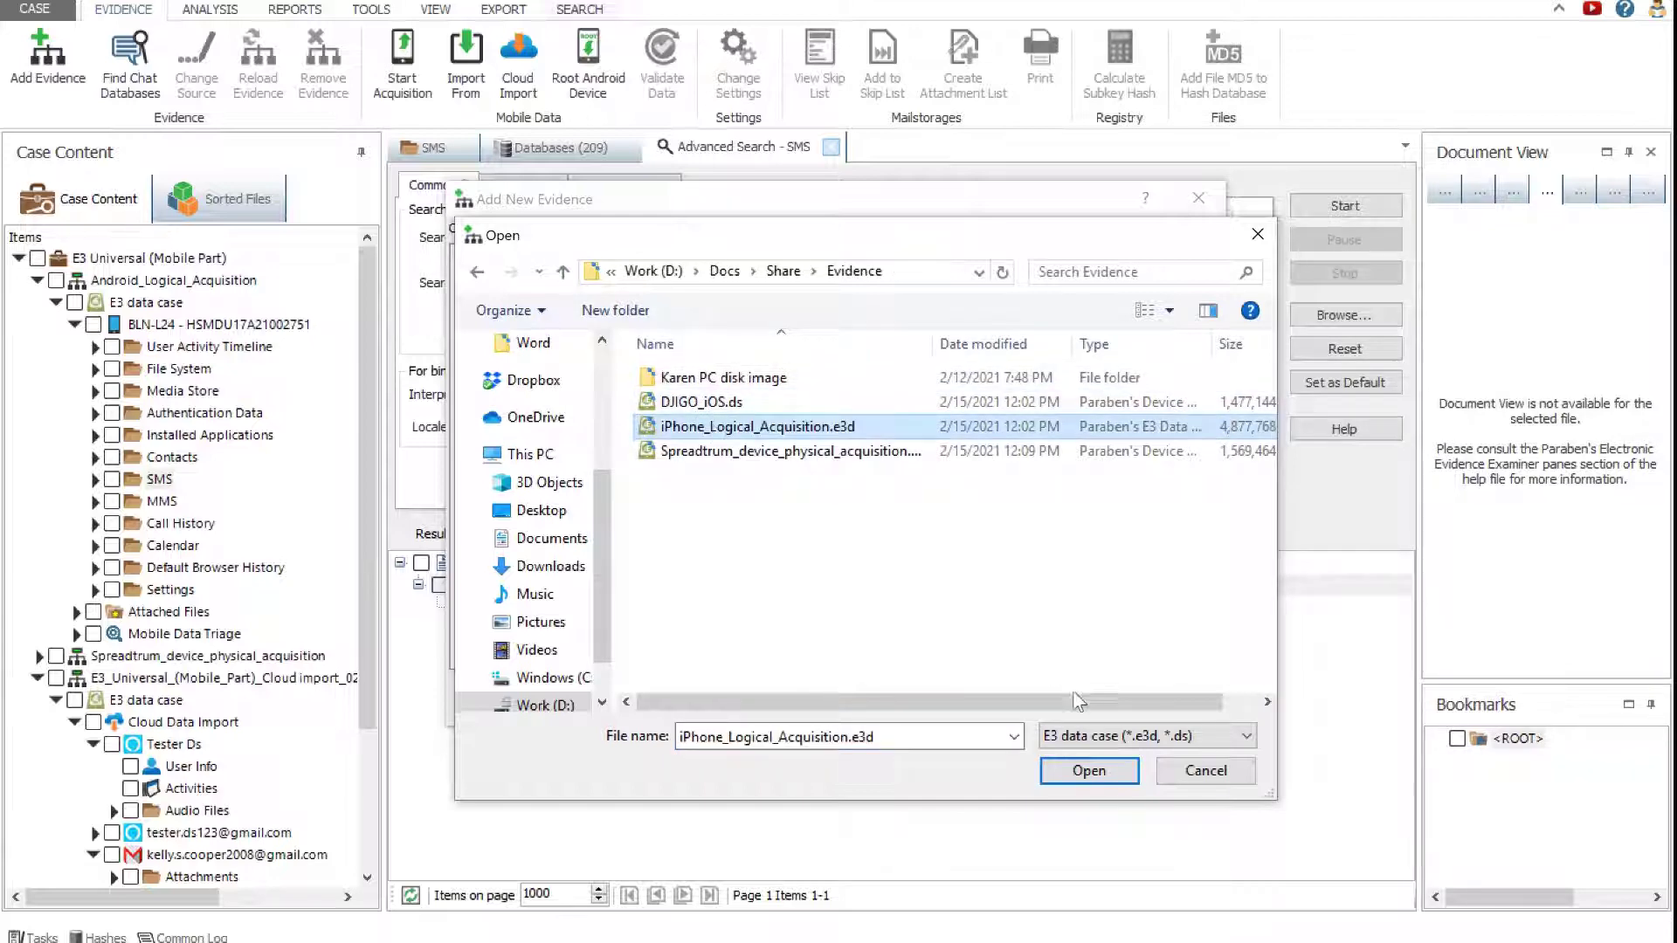
pyautogui.click(1089, 772)
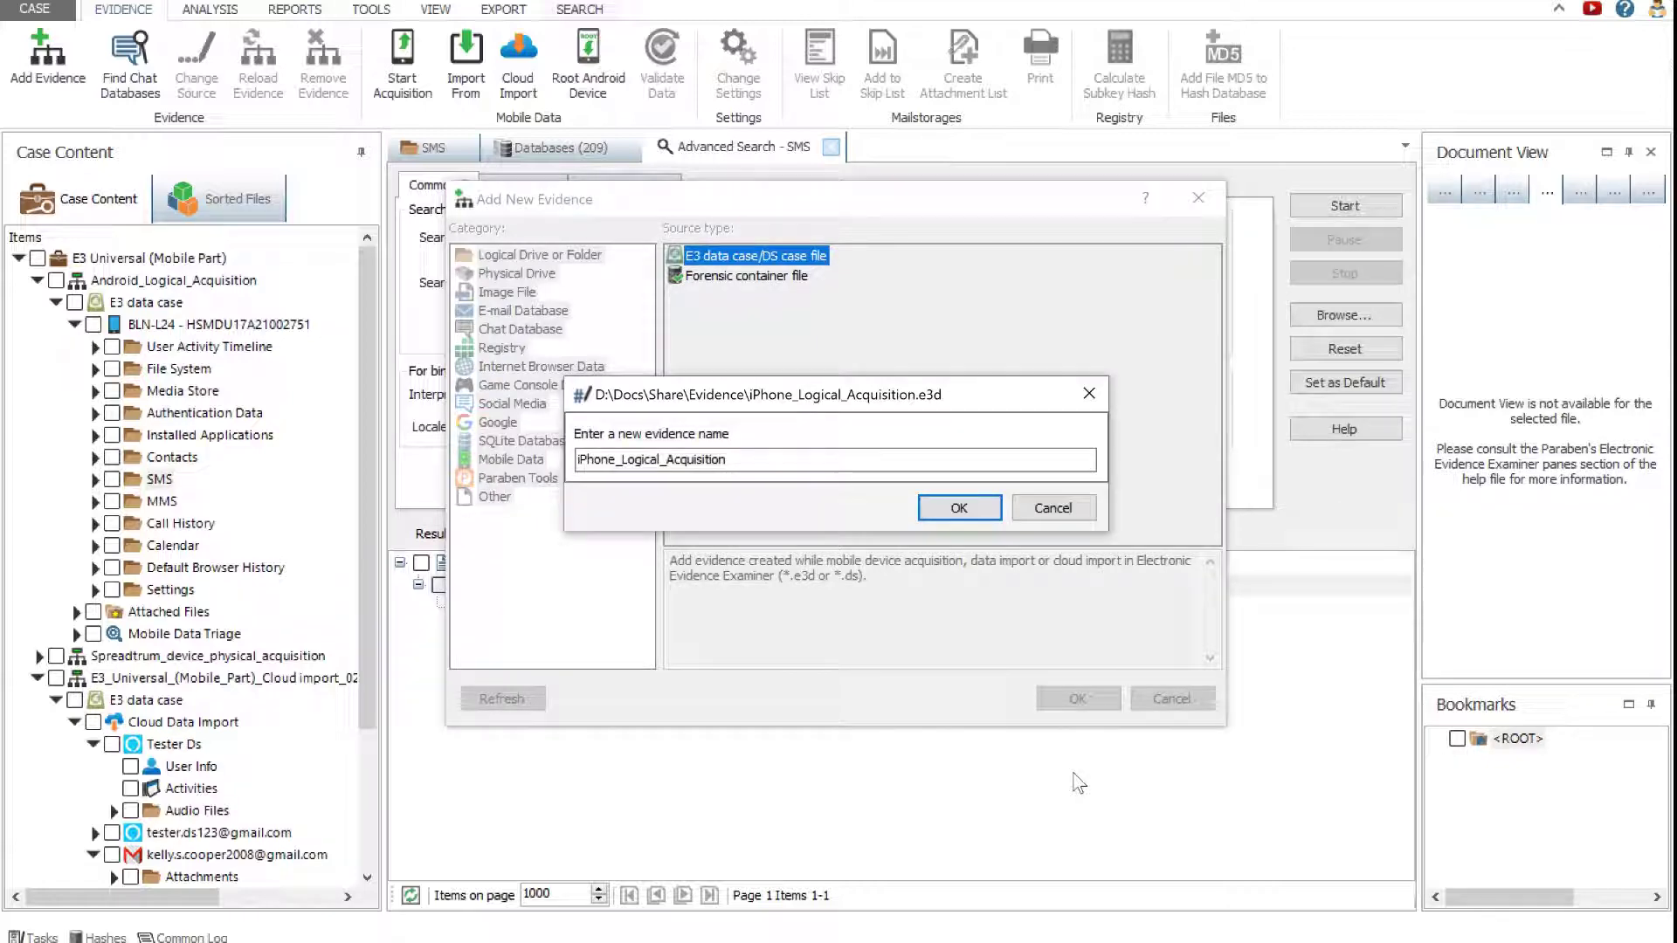
pyautogui.click(958, 507)
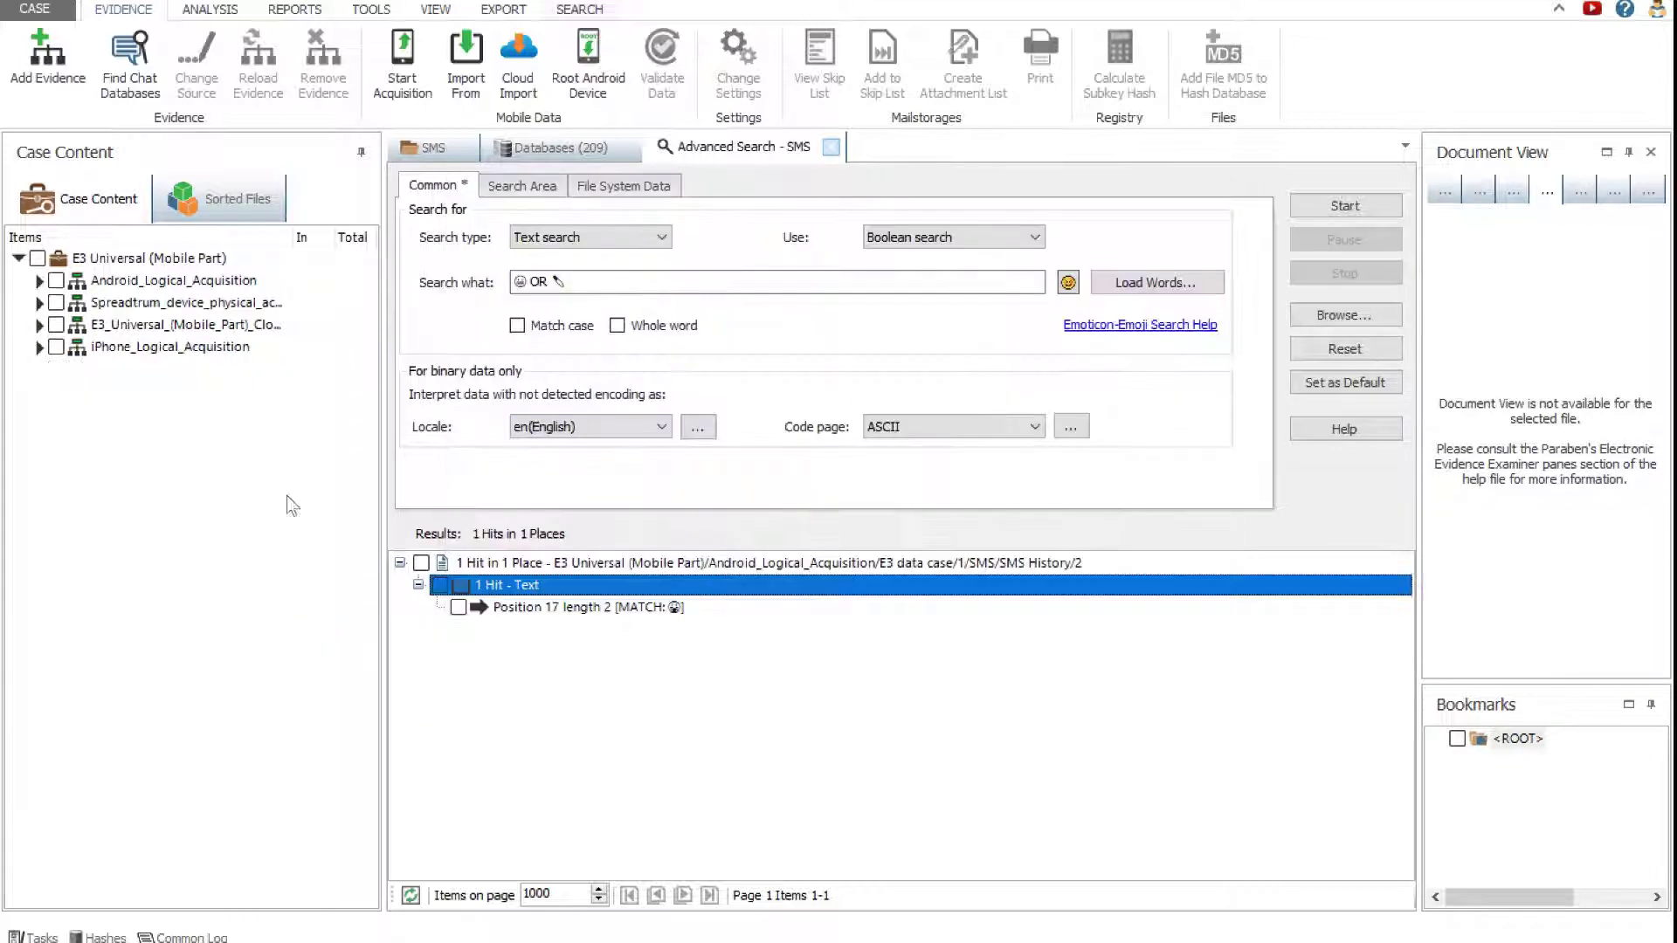
# Step: Expand the iPhone's Parsed Data to view Voice Memos and device properties
pyautogui.click(37, 347)
pyautogui.click(57, 369)
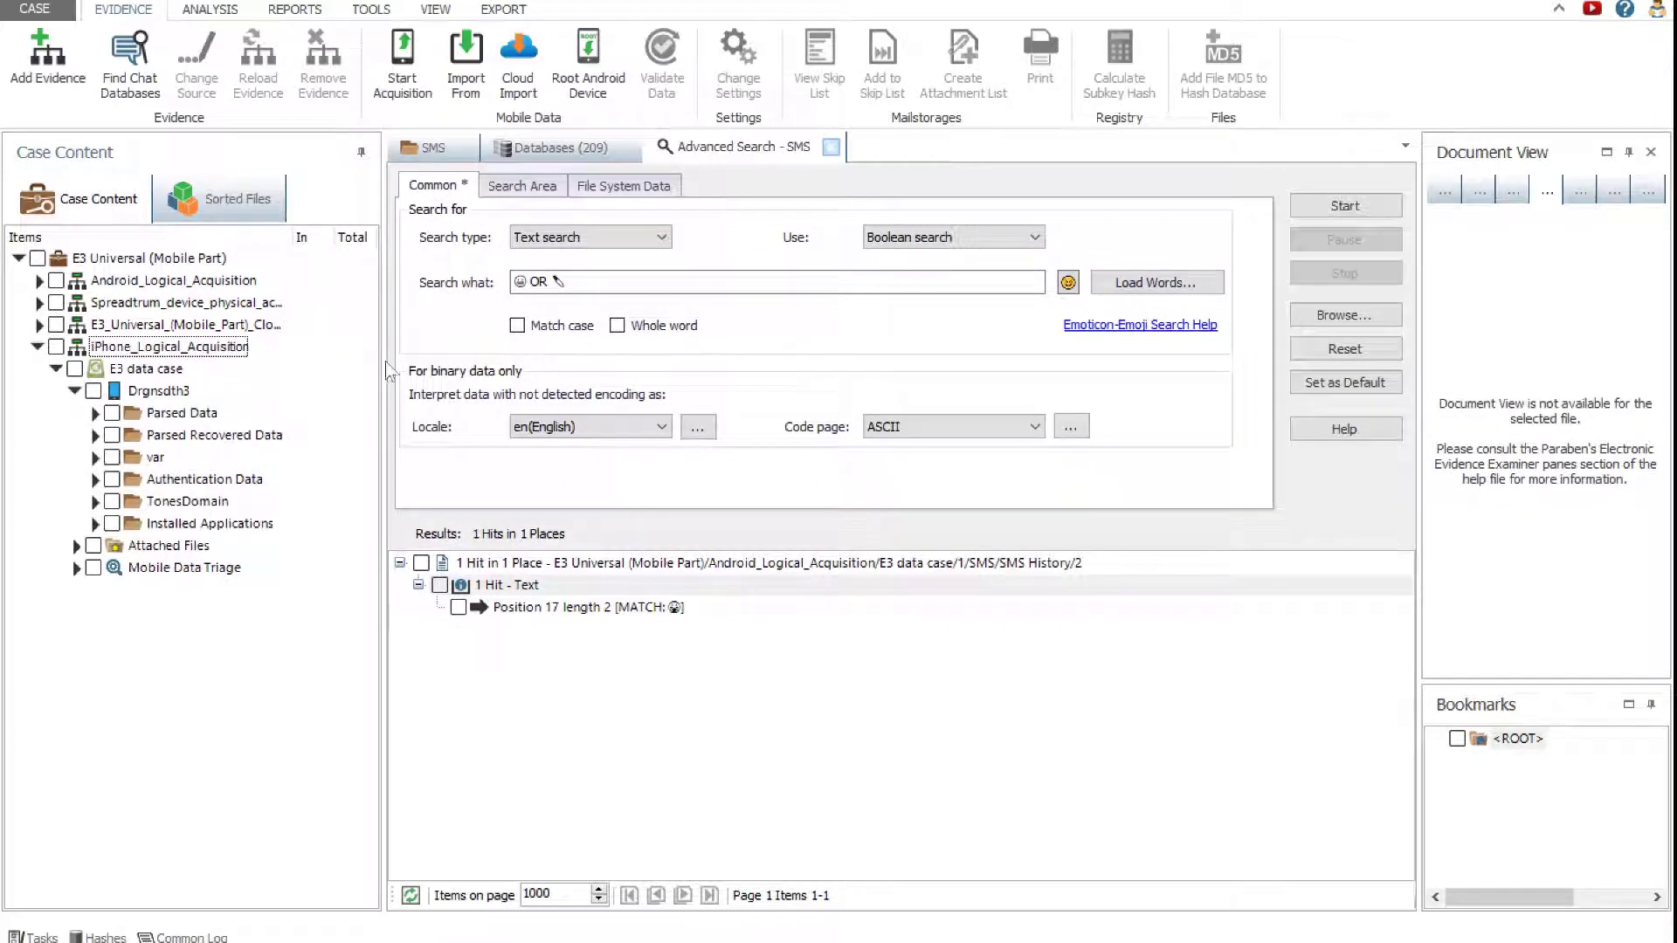
pyautogui.moveTo(391, 371); pyautogui.dragTo(489, 371)
pyautogui.click(96, 413)
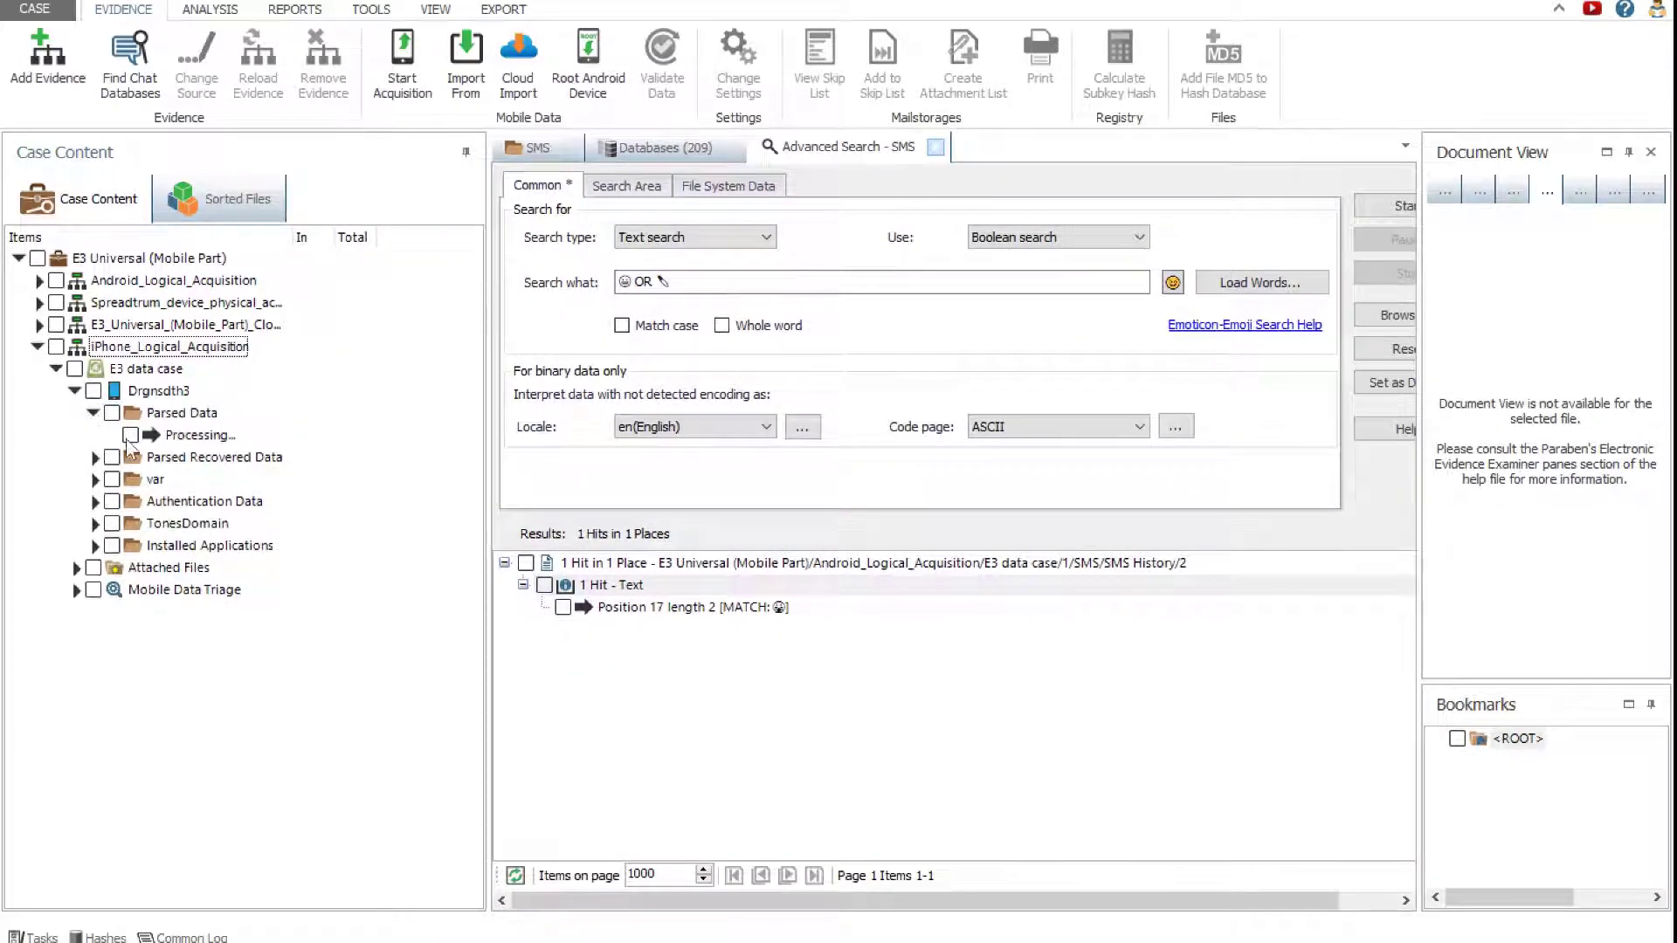
pyautogui.click(206, 435)
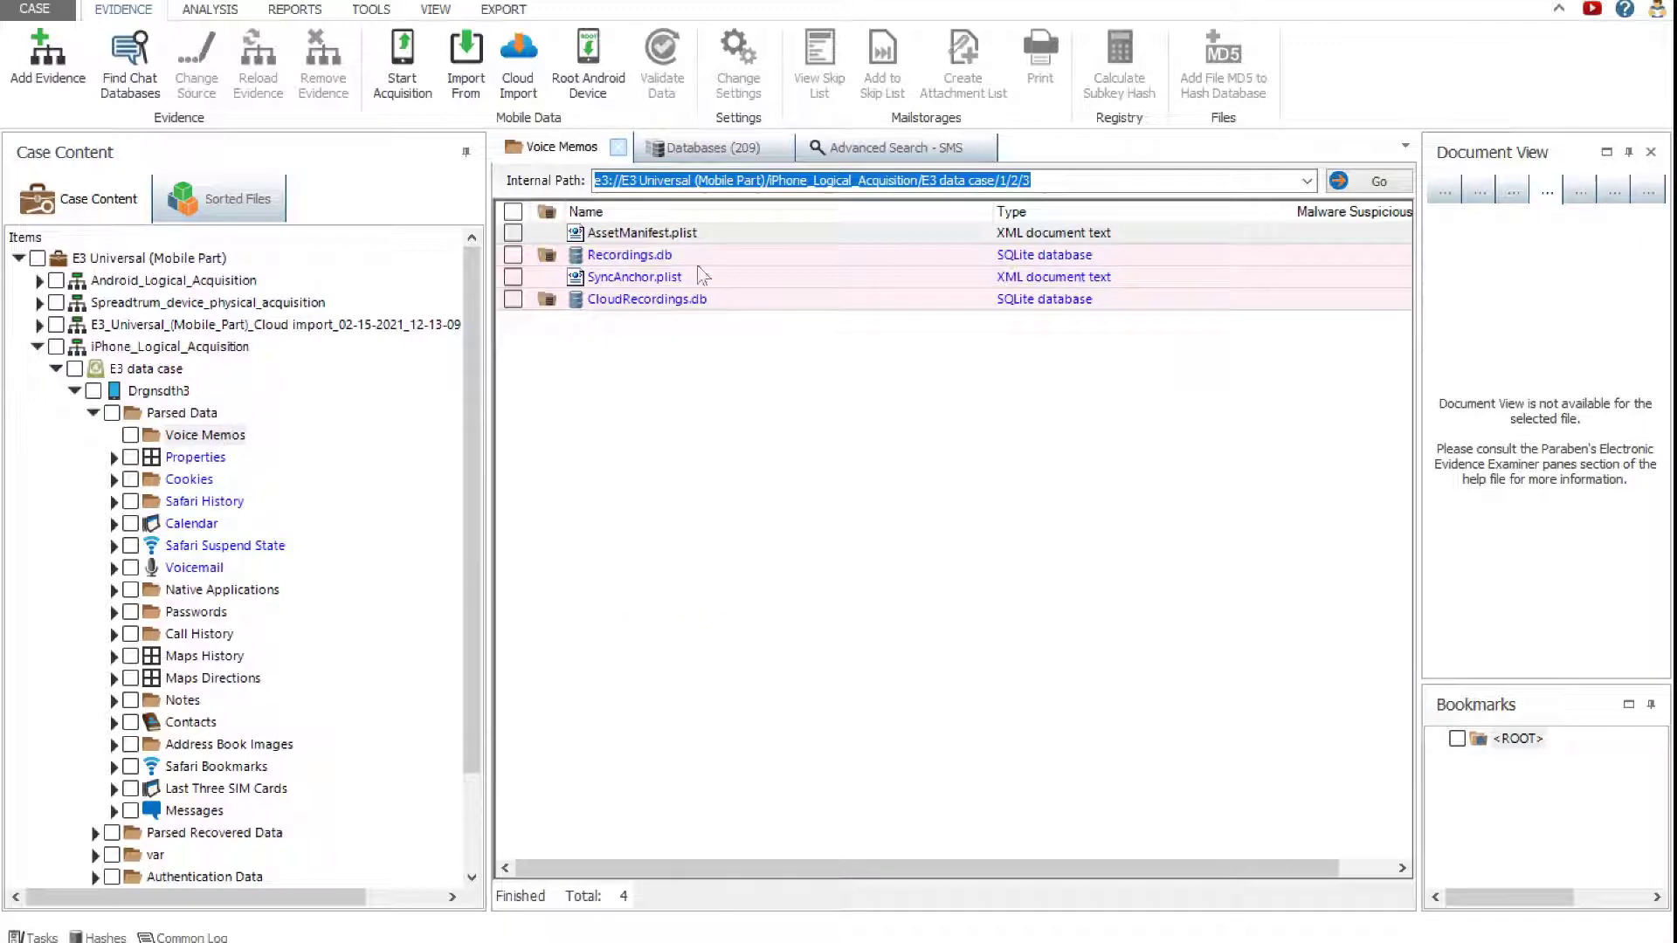
pyautogui.click(210, 459)
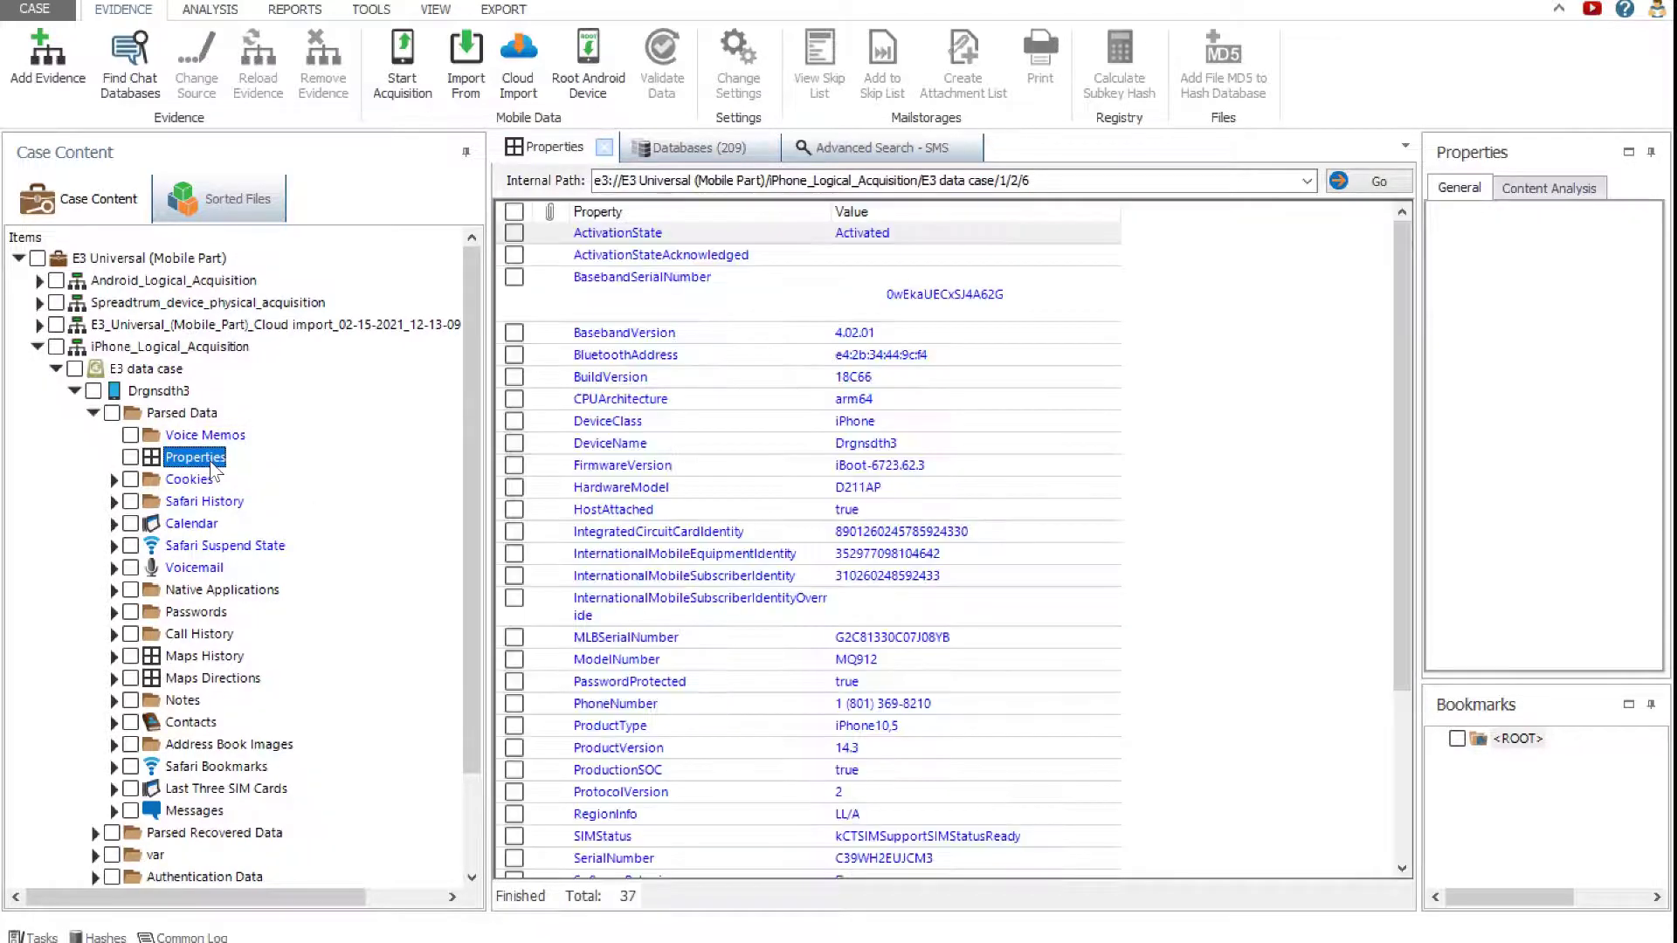
# Step: Open the 398 Safari History (iOS 8x and higher) records and expand Passwords
pyautogui.click(208, 504)
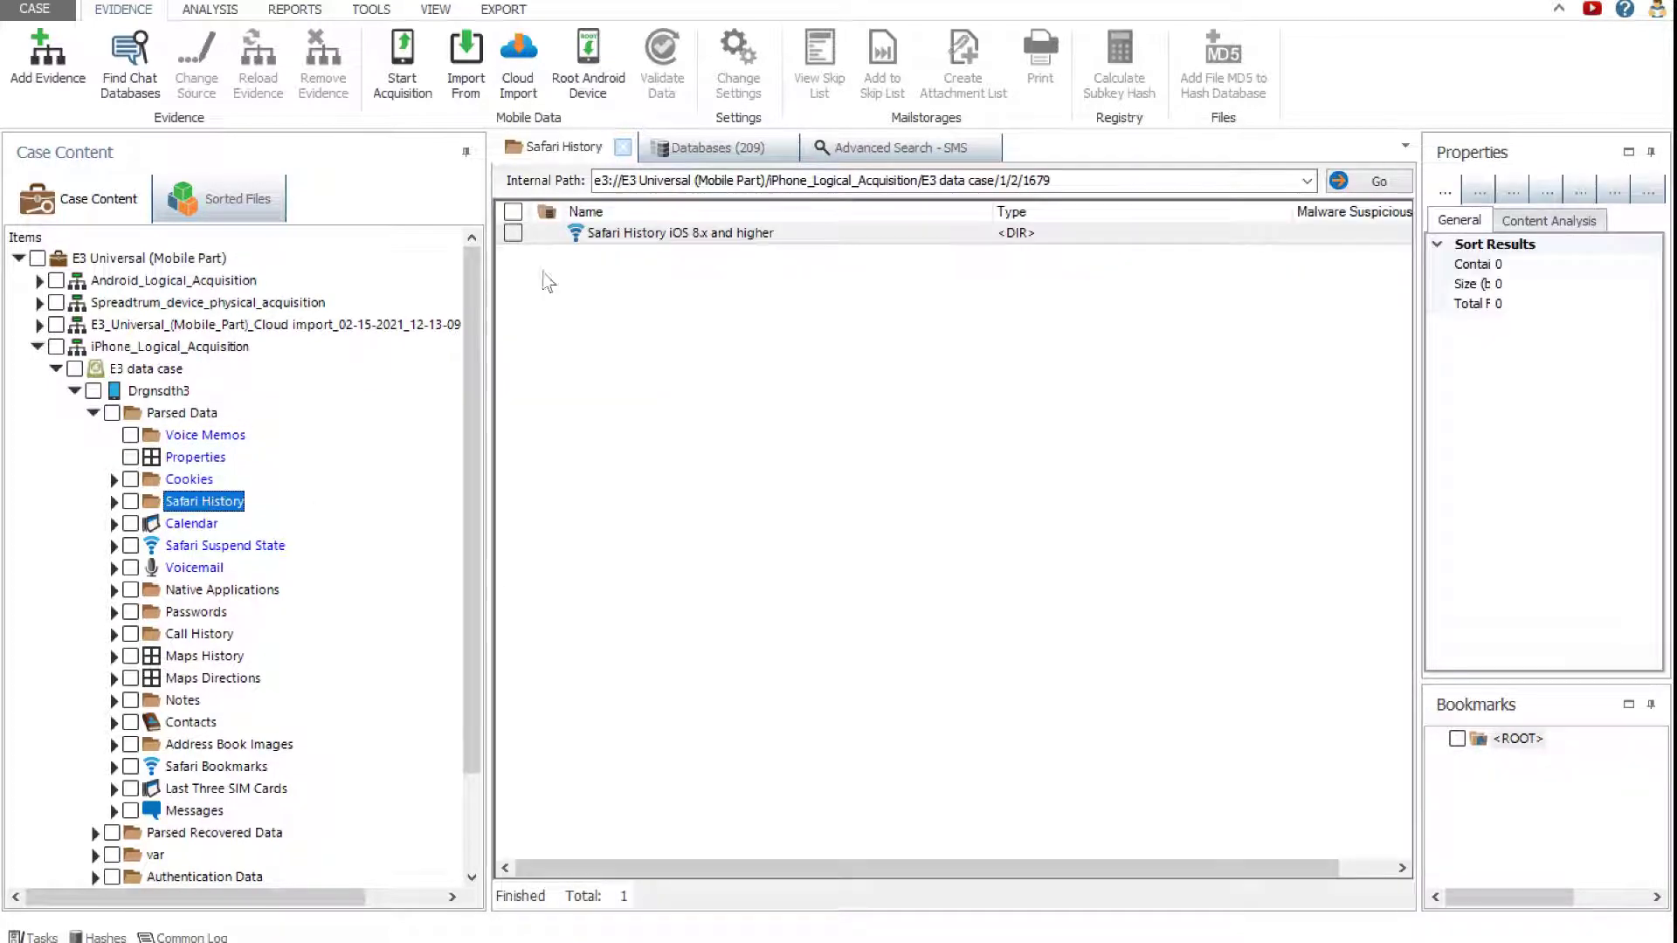
pyautogui.click(641, 232)
pyautogui.doubleClick(641, 232)
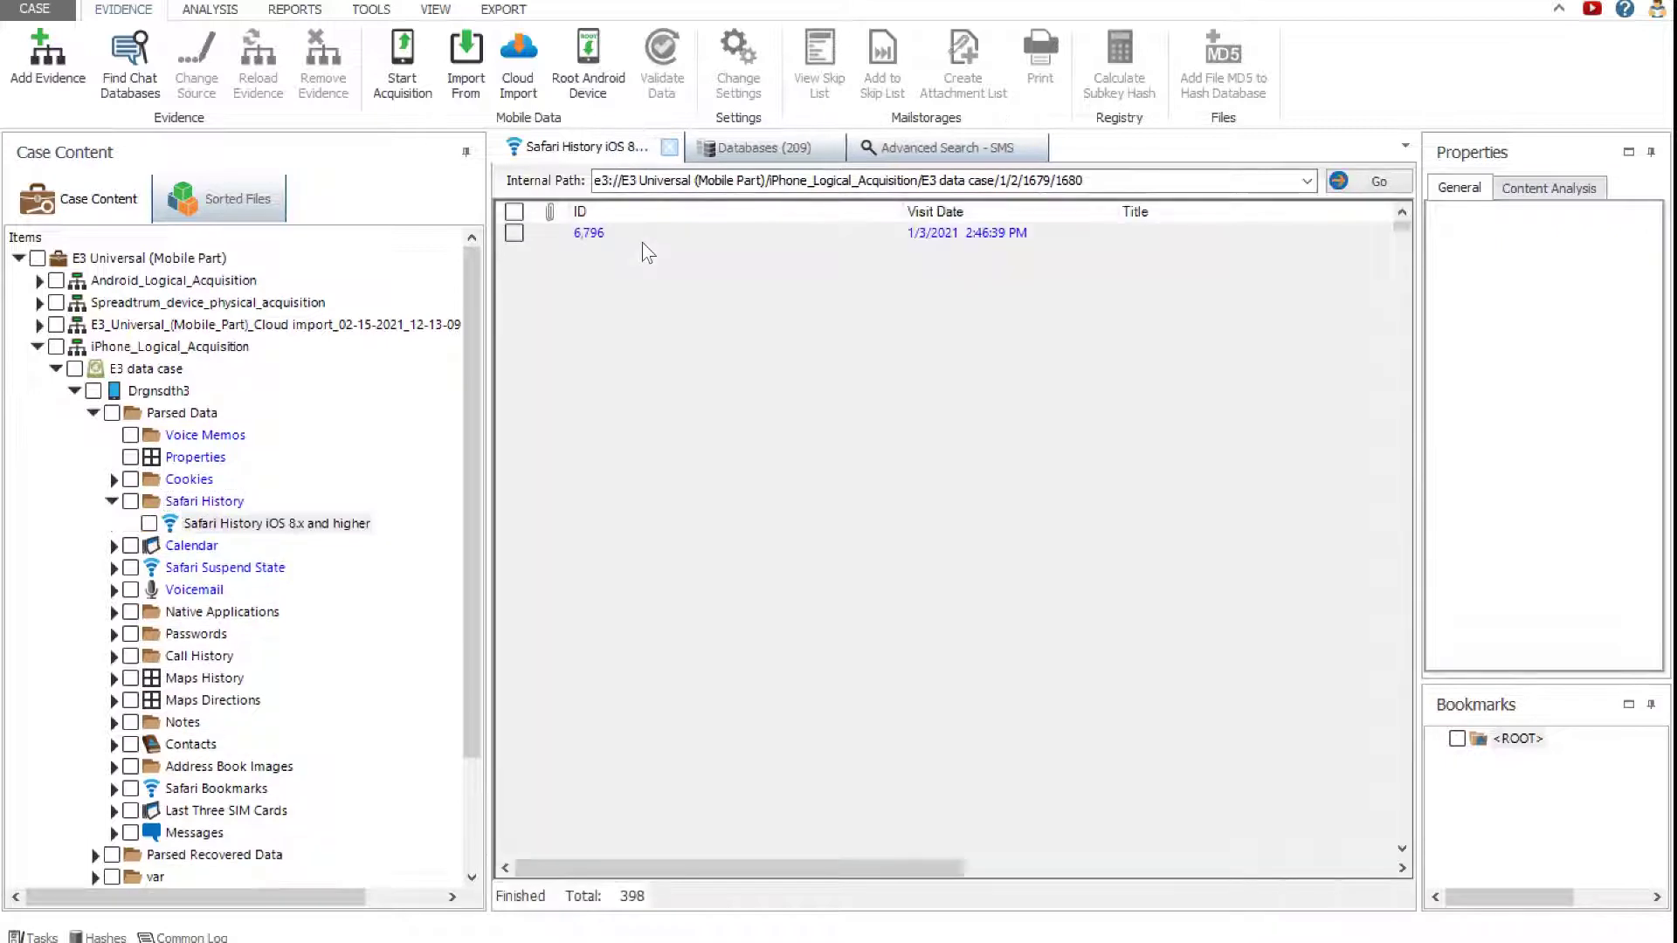
pyautogui.moveTo(663, 869); pyautogui.dragTo(832, 876)
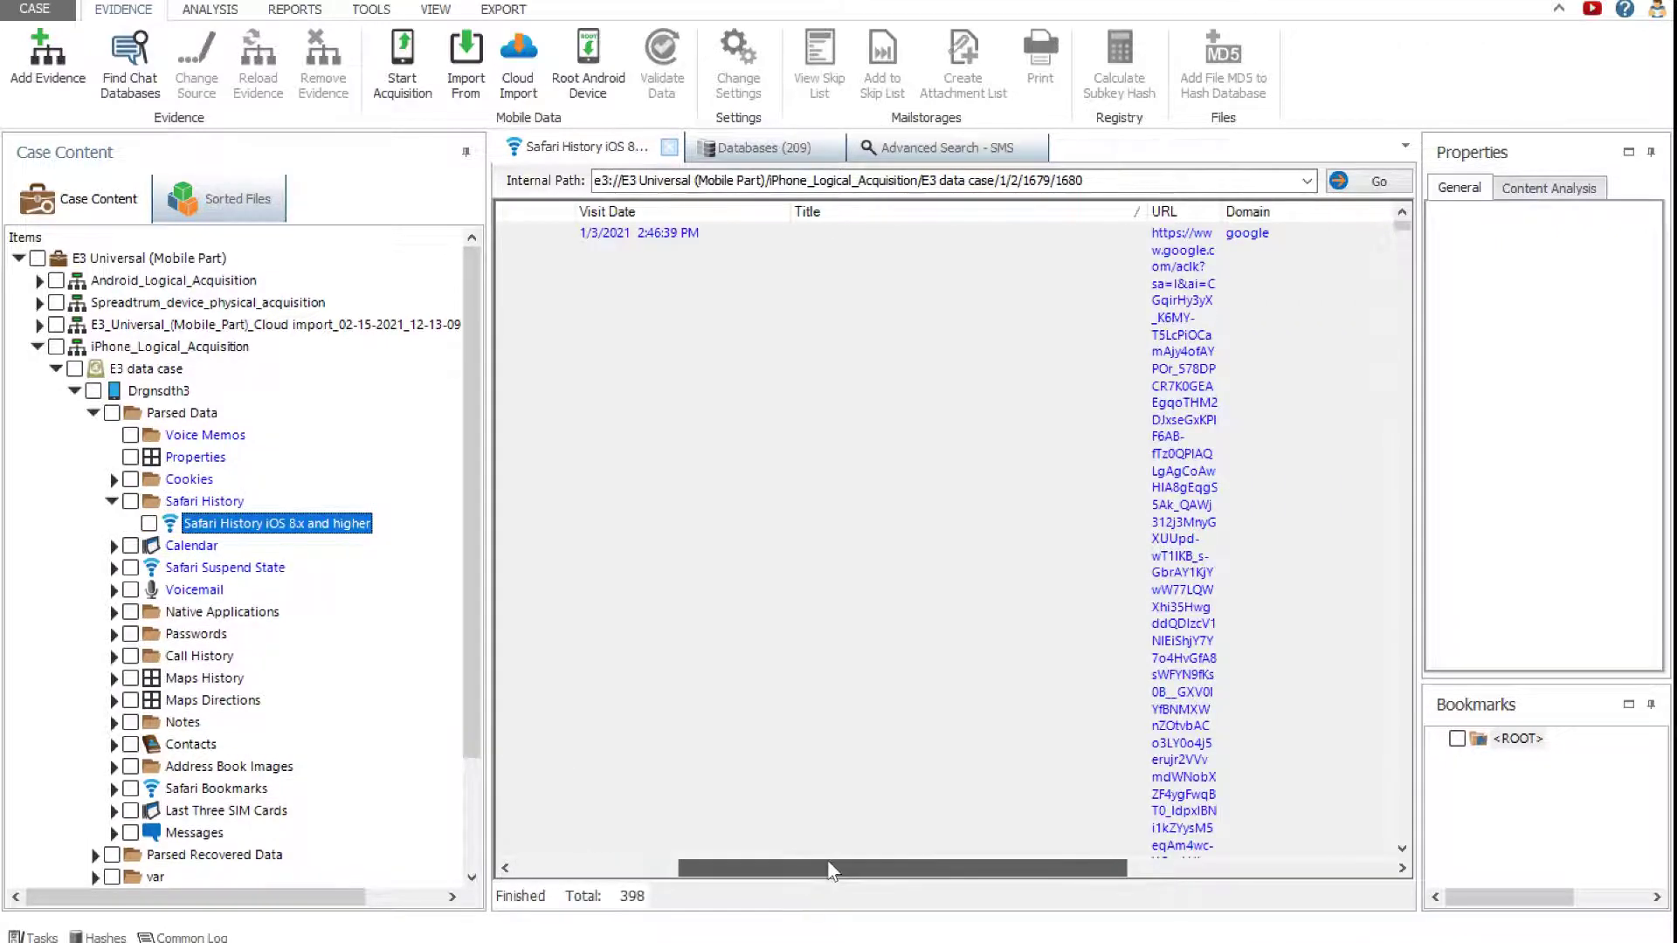
pyautogui.click(114, 634)
pyautogui.moveTo(473, 594); pyautogui.dragTo(474, 738)
# Step: View Maps Directions, the empty Recovered Safari Suspend State, and expand the var folder
pyautogui.click(196, 591)
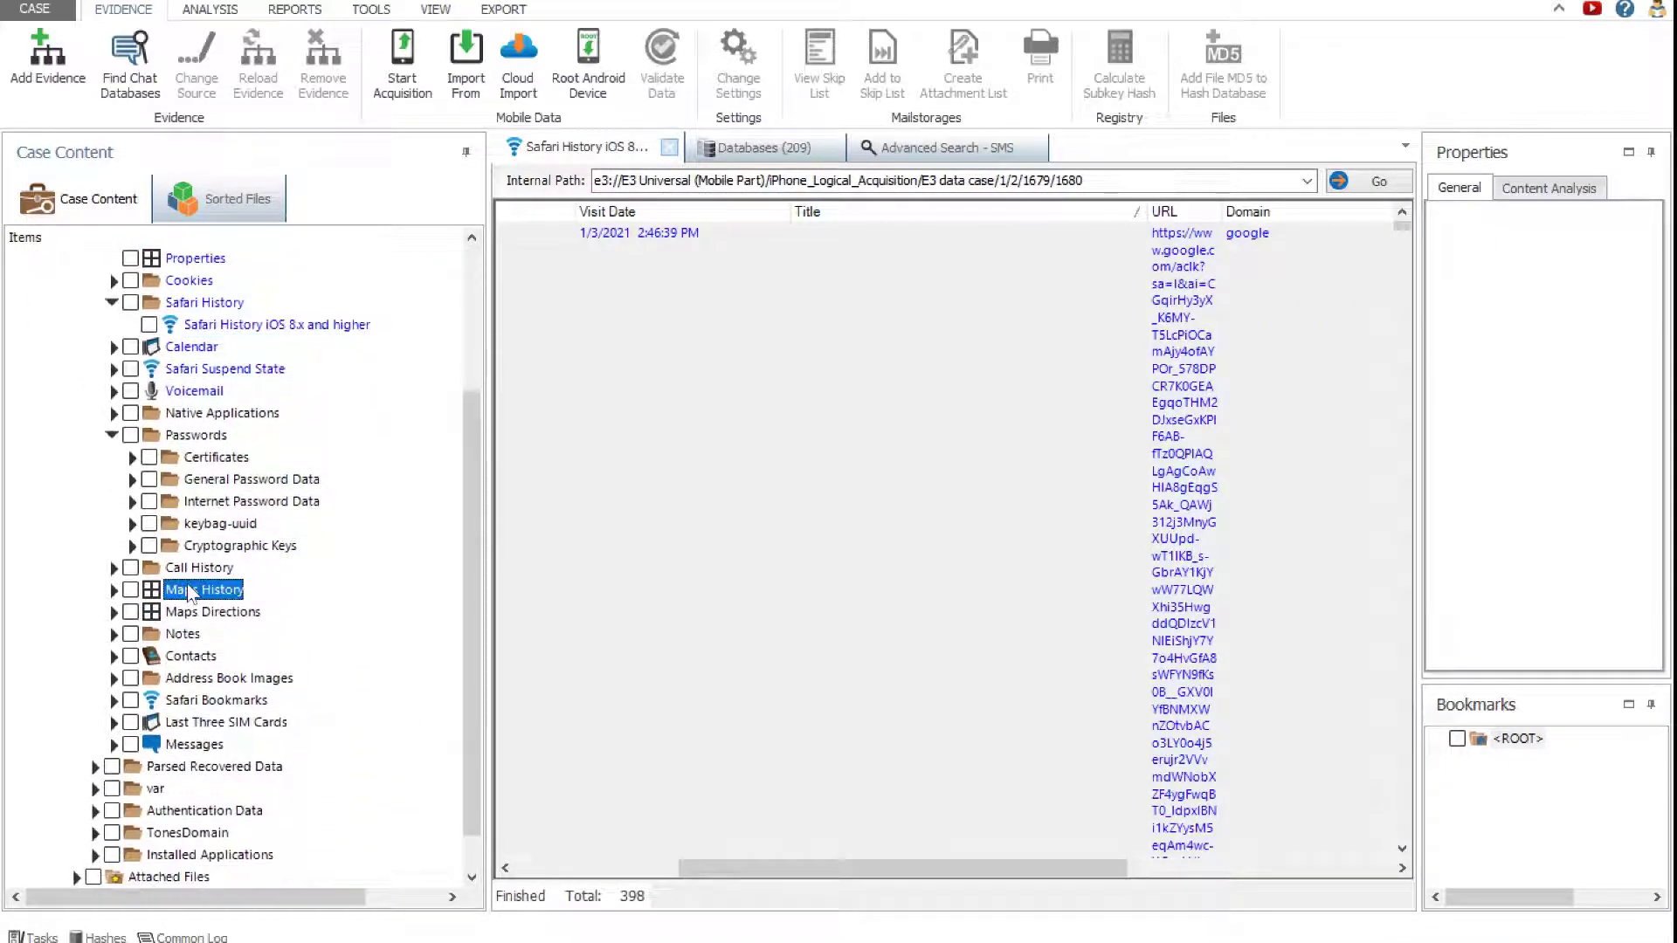
pyautogui.click(196, 613)
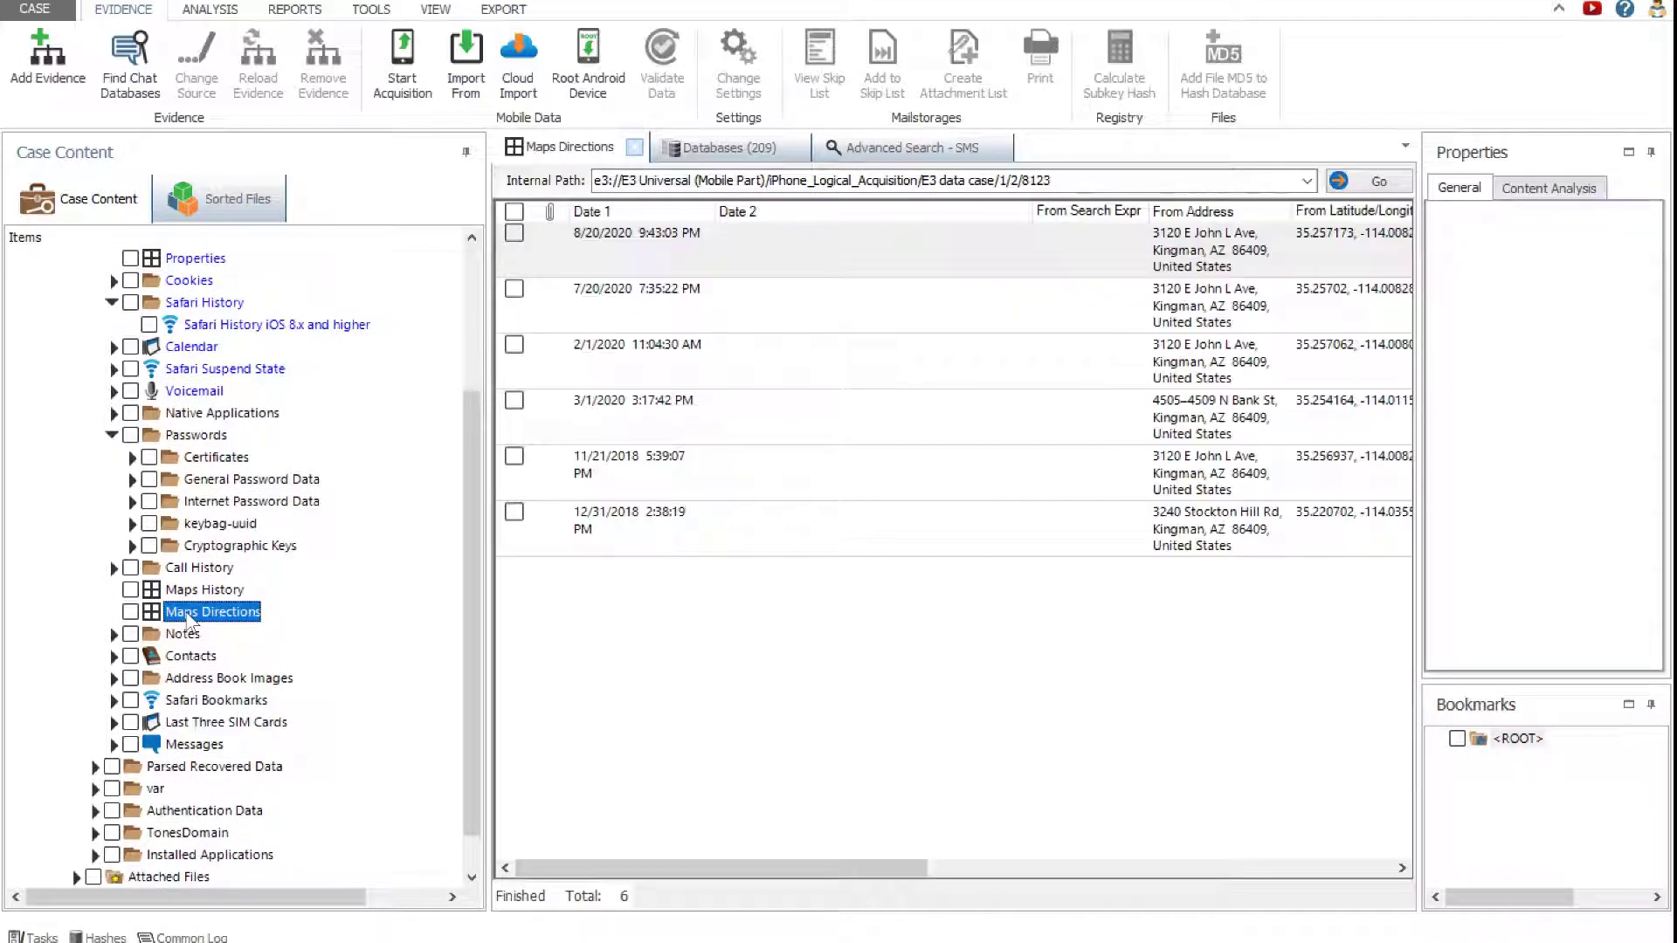
pyautogui.moveTo(468, 695); pyautogui.dragTo(468, 721)
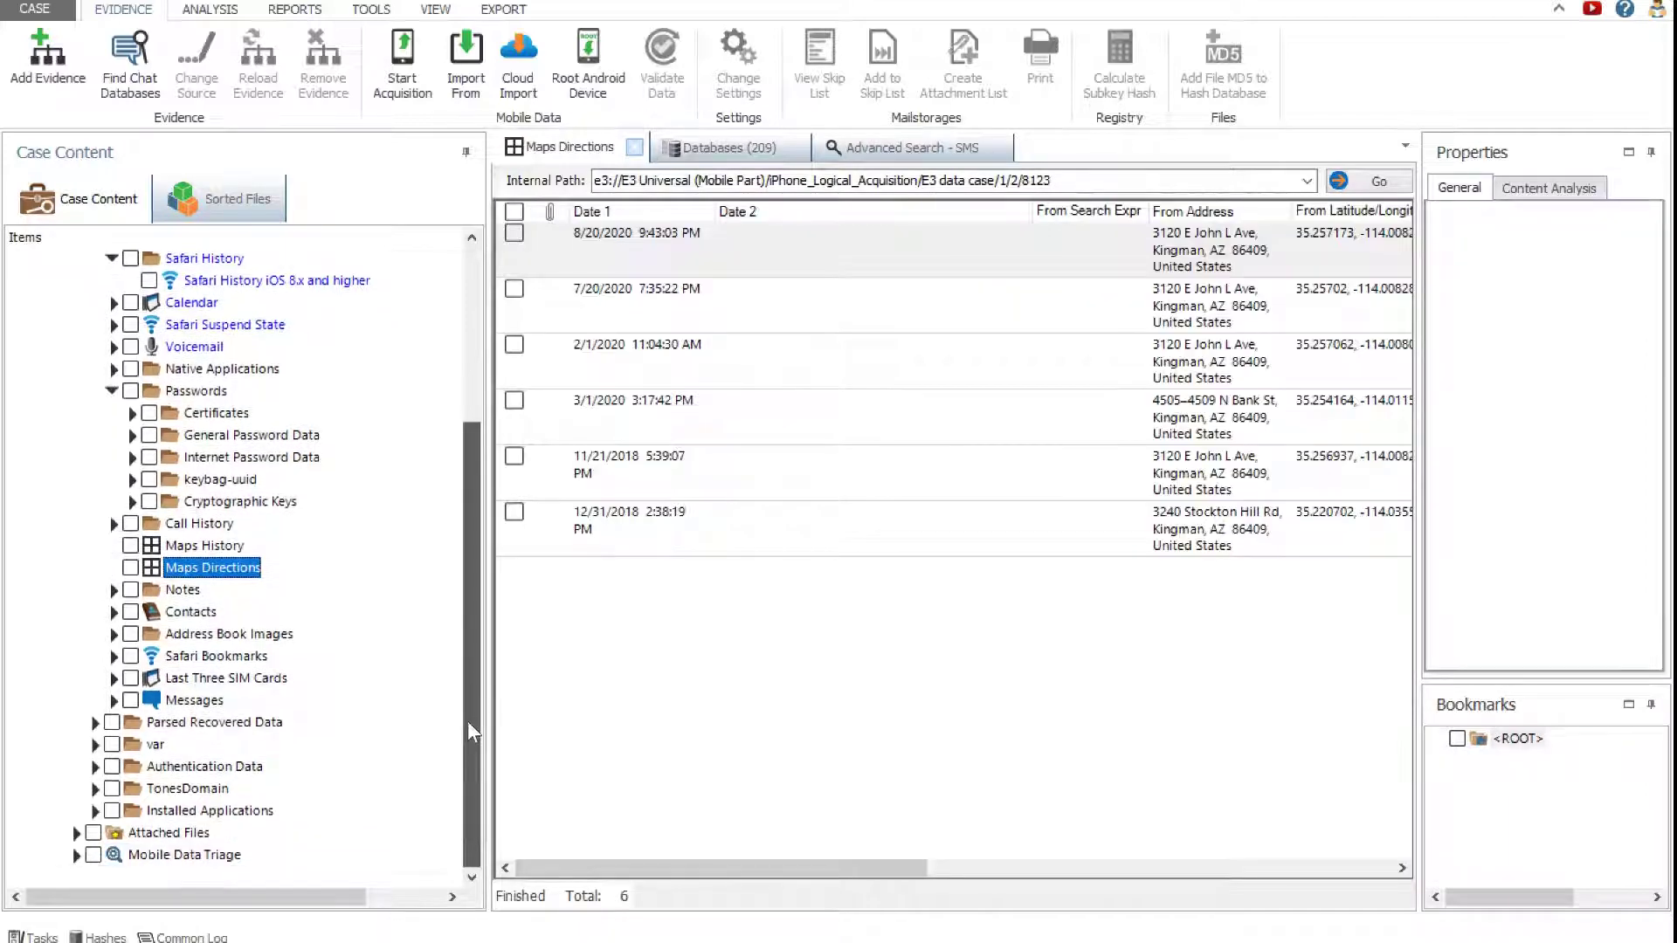
pyautogui.click(199, 732)
pyautogui.click(94, 722)
pyautogui.click(96, 767)
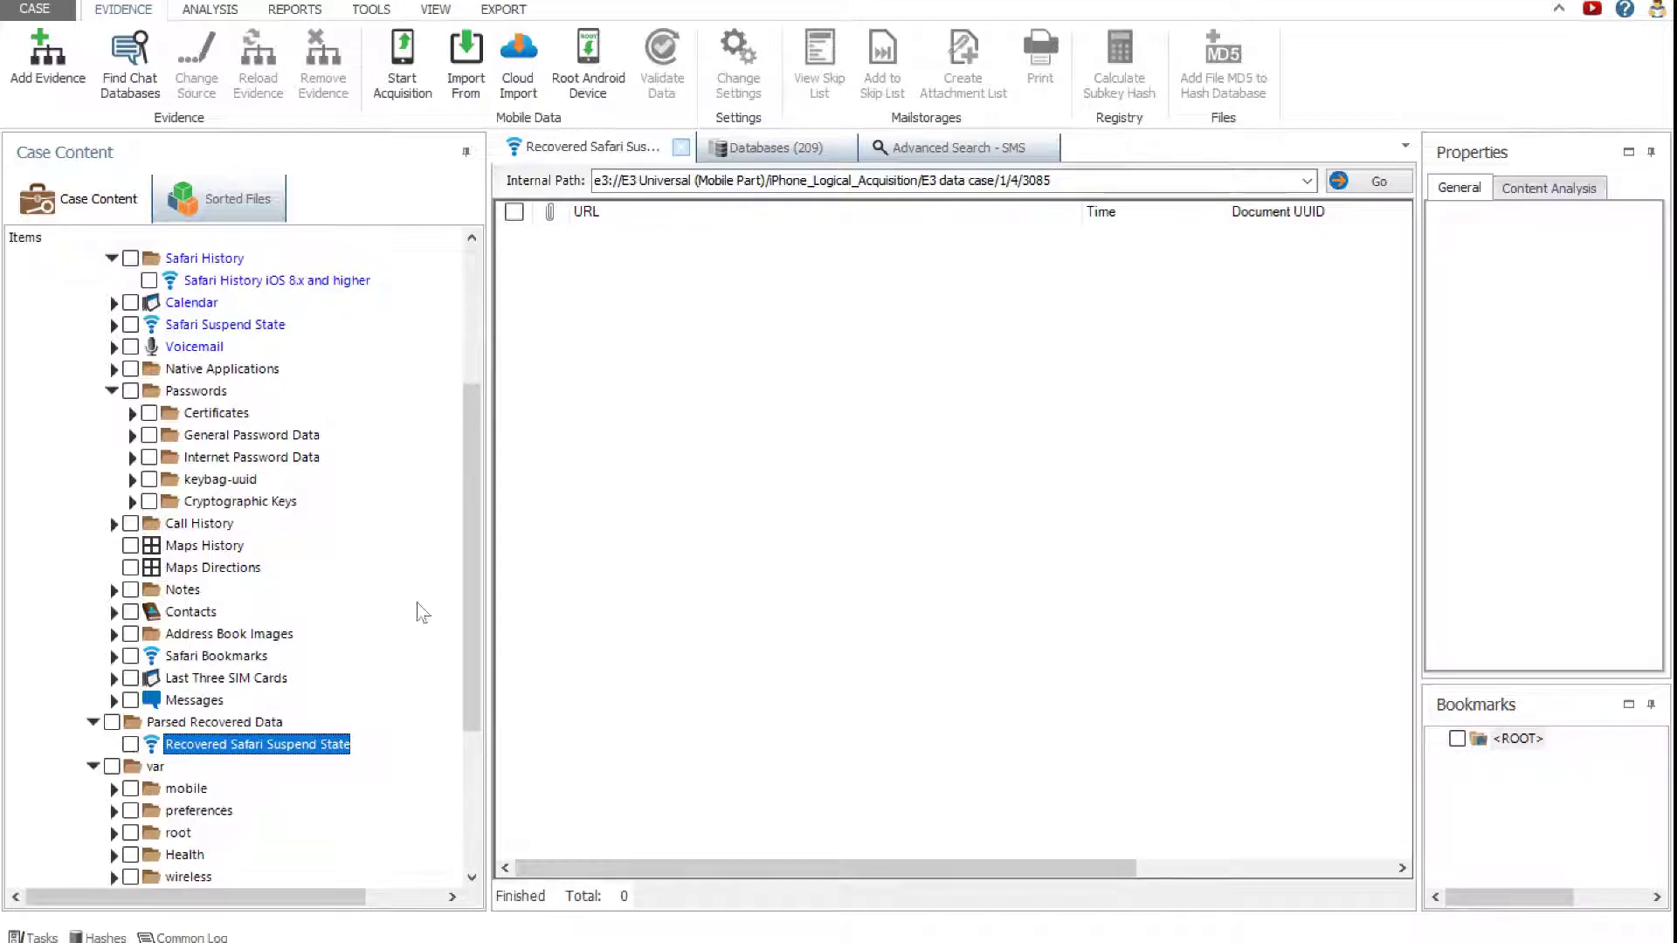
pyautogui.moveTo(472, 577); pyautogui.dragTo(455, 716)
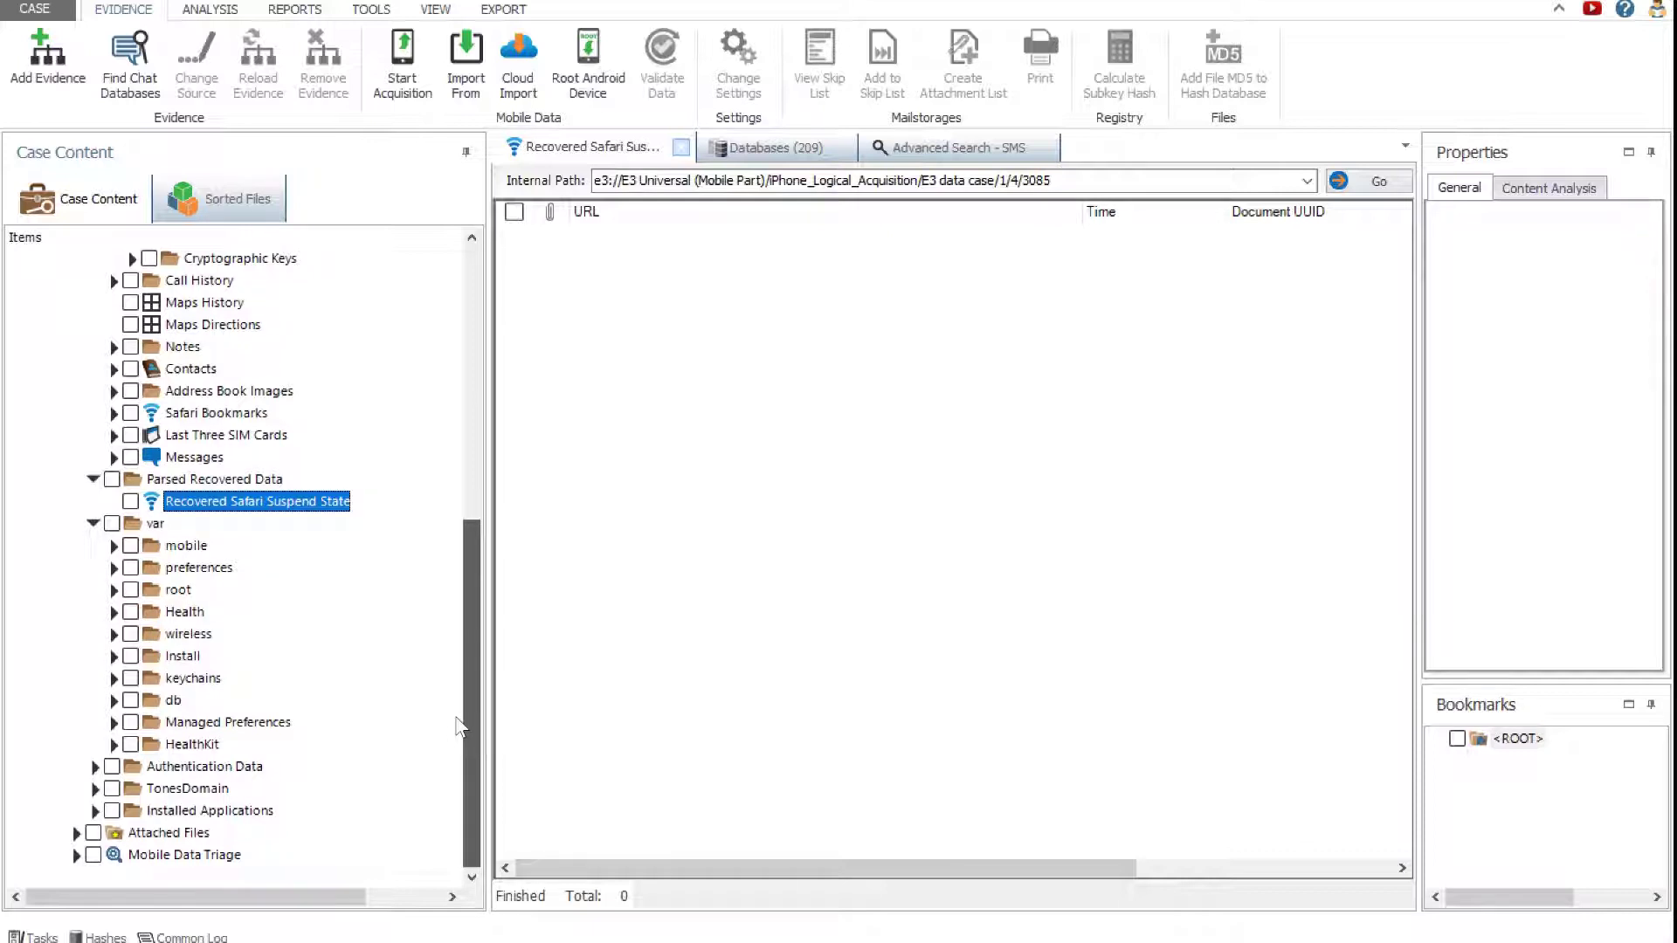
# Step: View the iPhone's 46 installed apps, then its Application Data listing LinkedIn and WhatsApp Messenger
pyautogui.click(252, 812)
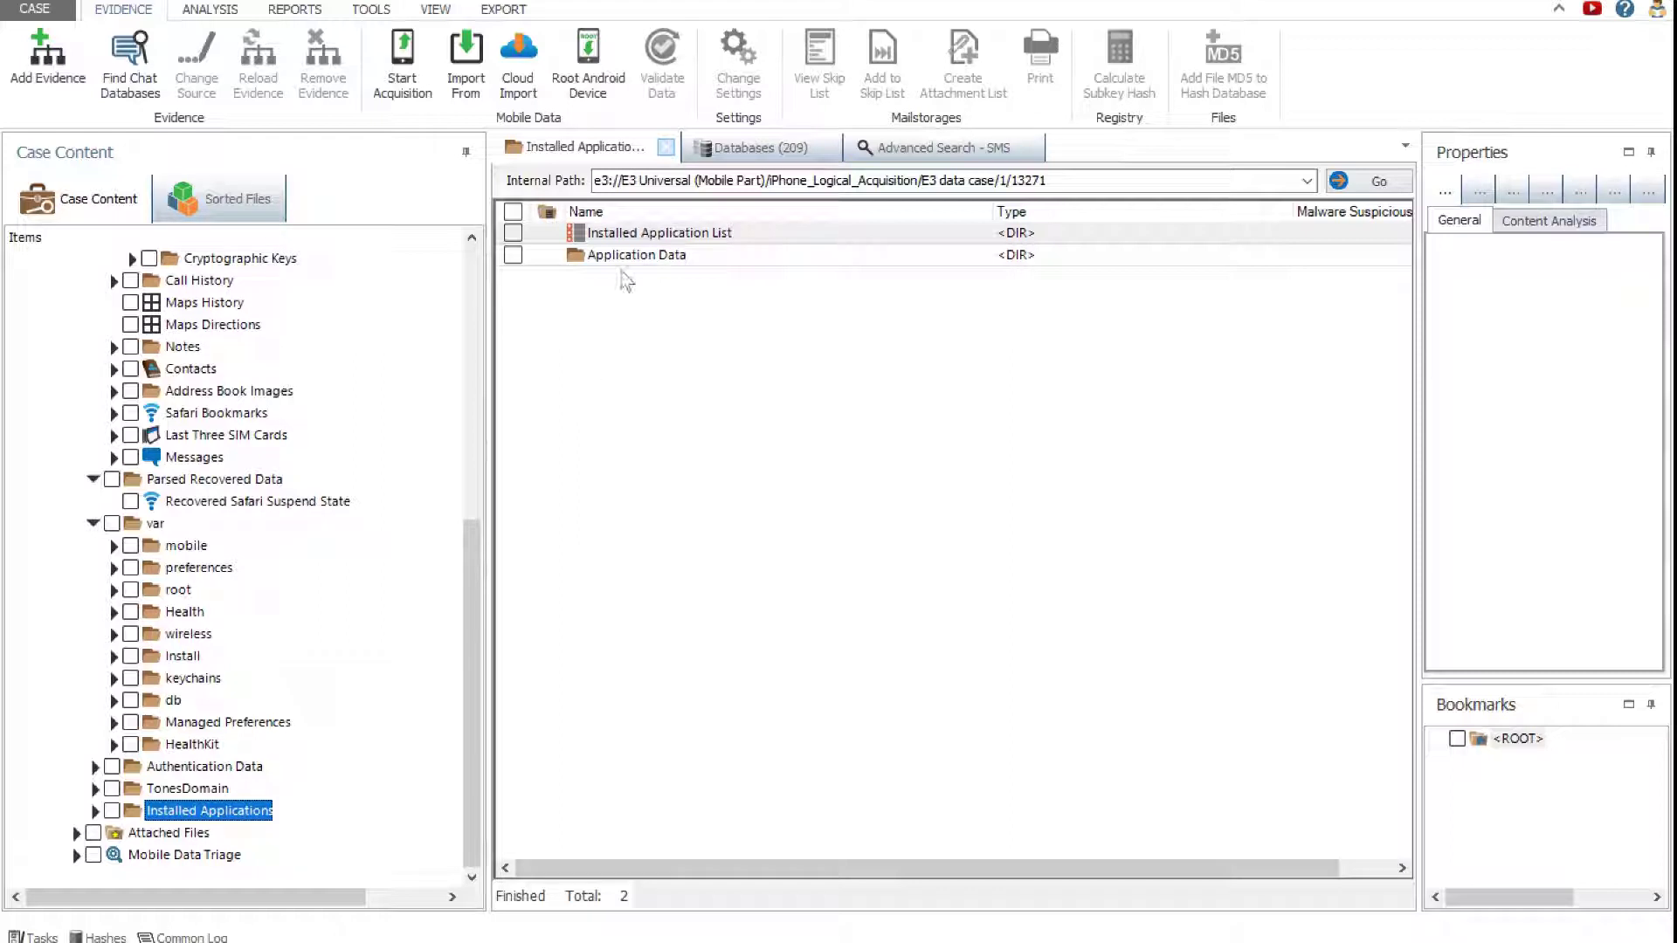
pyautogui.click(625, 236)
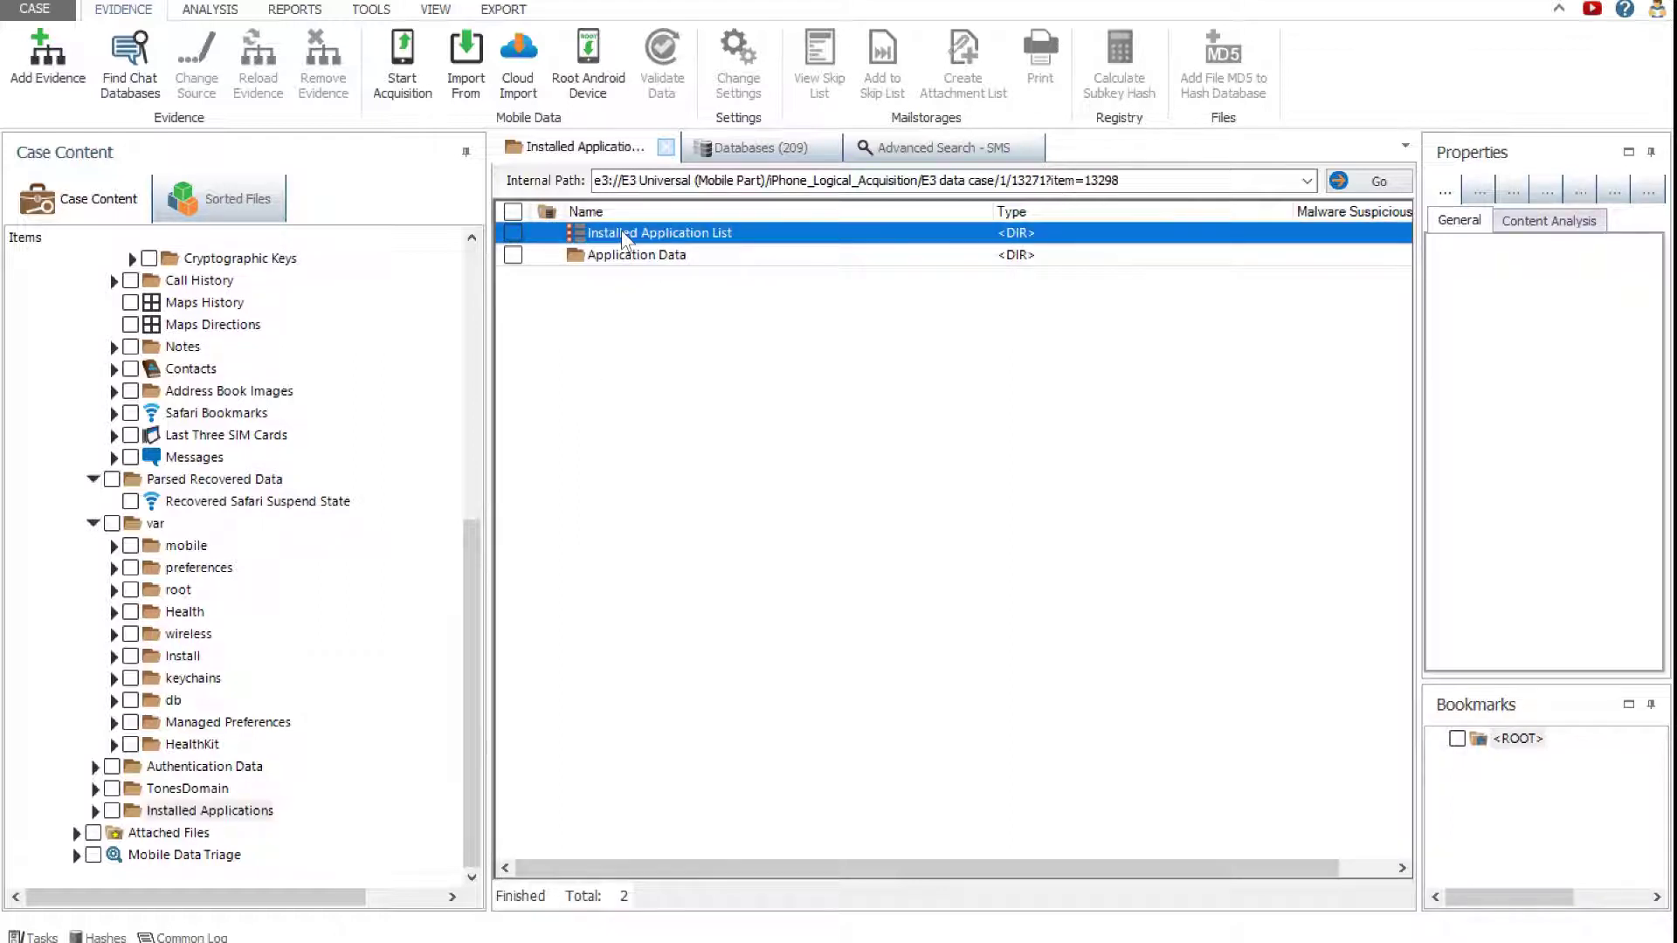
pyautogui.doubleClick(625, 234)
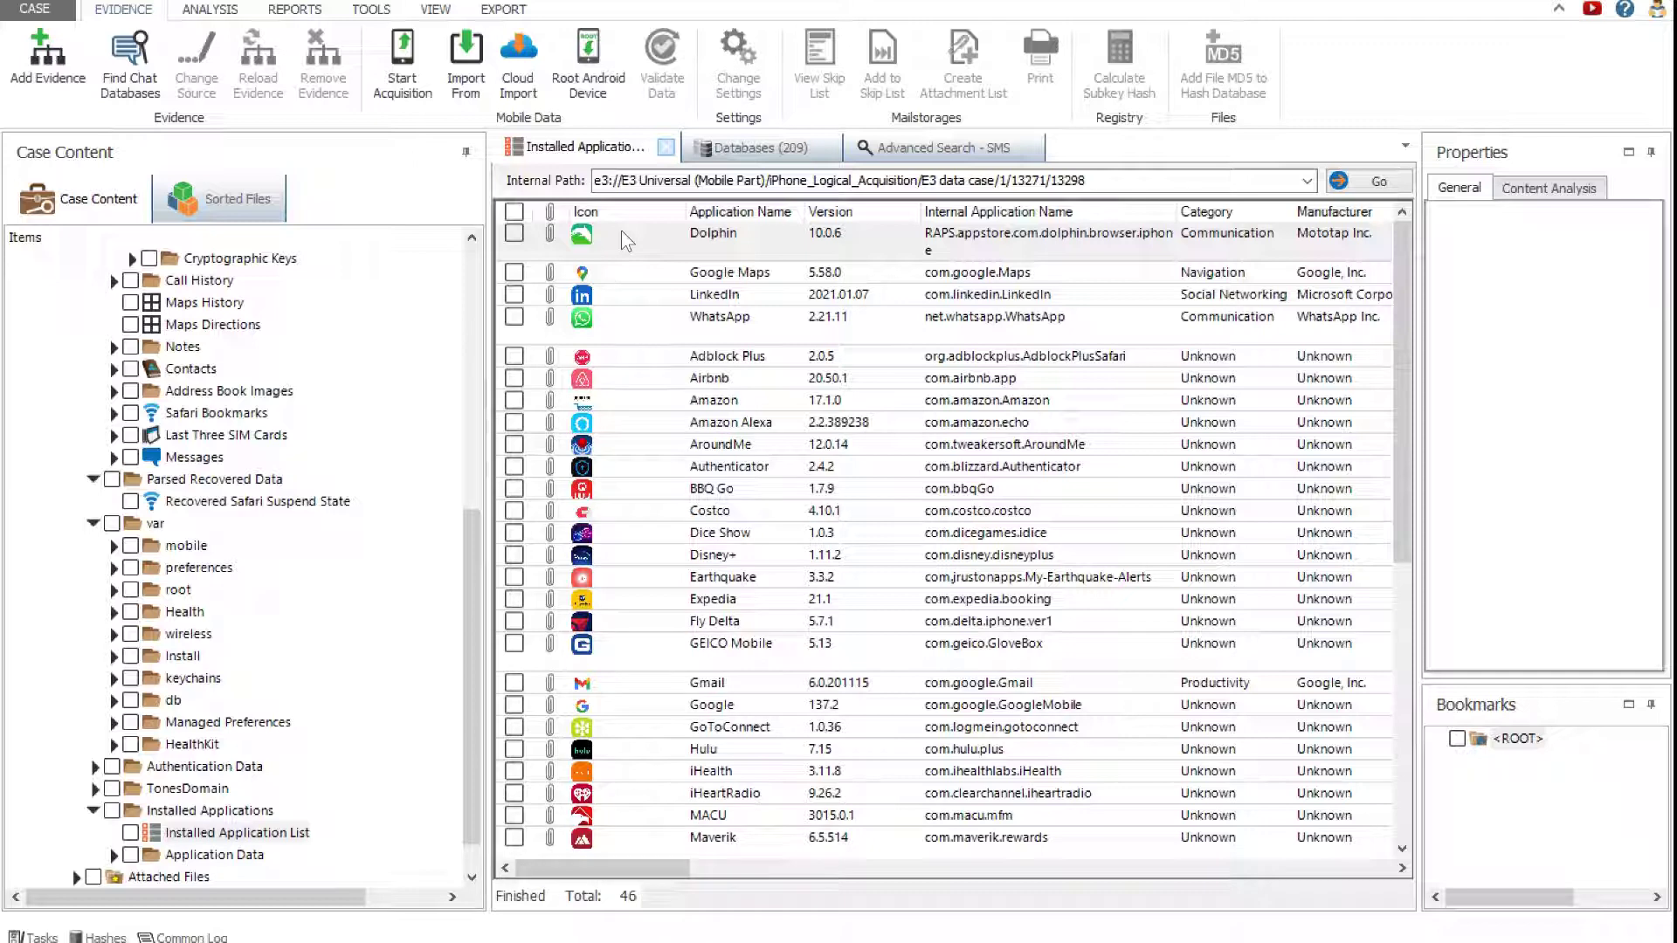
pyautogui.click(223, 856)
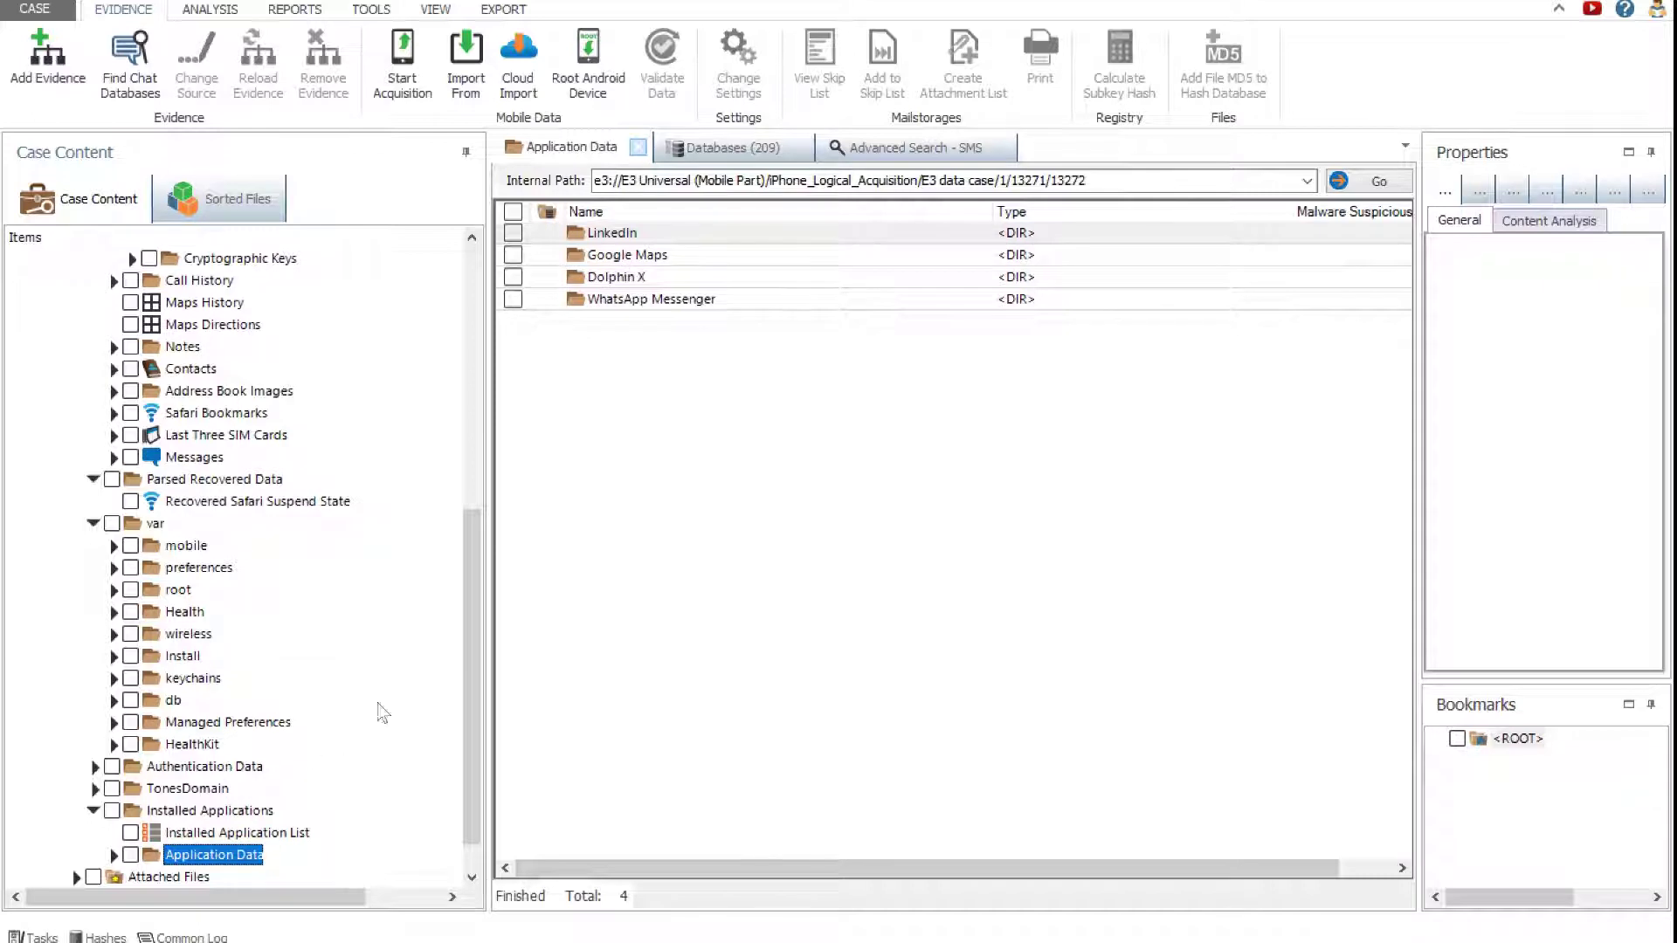
pyautogui.moveTo(471, 725); pyautogui.dragTo(462, 501)
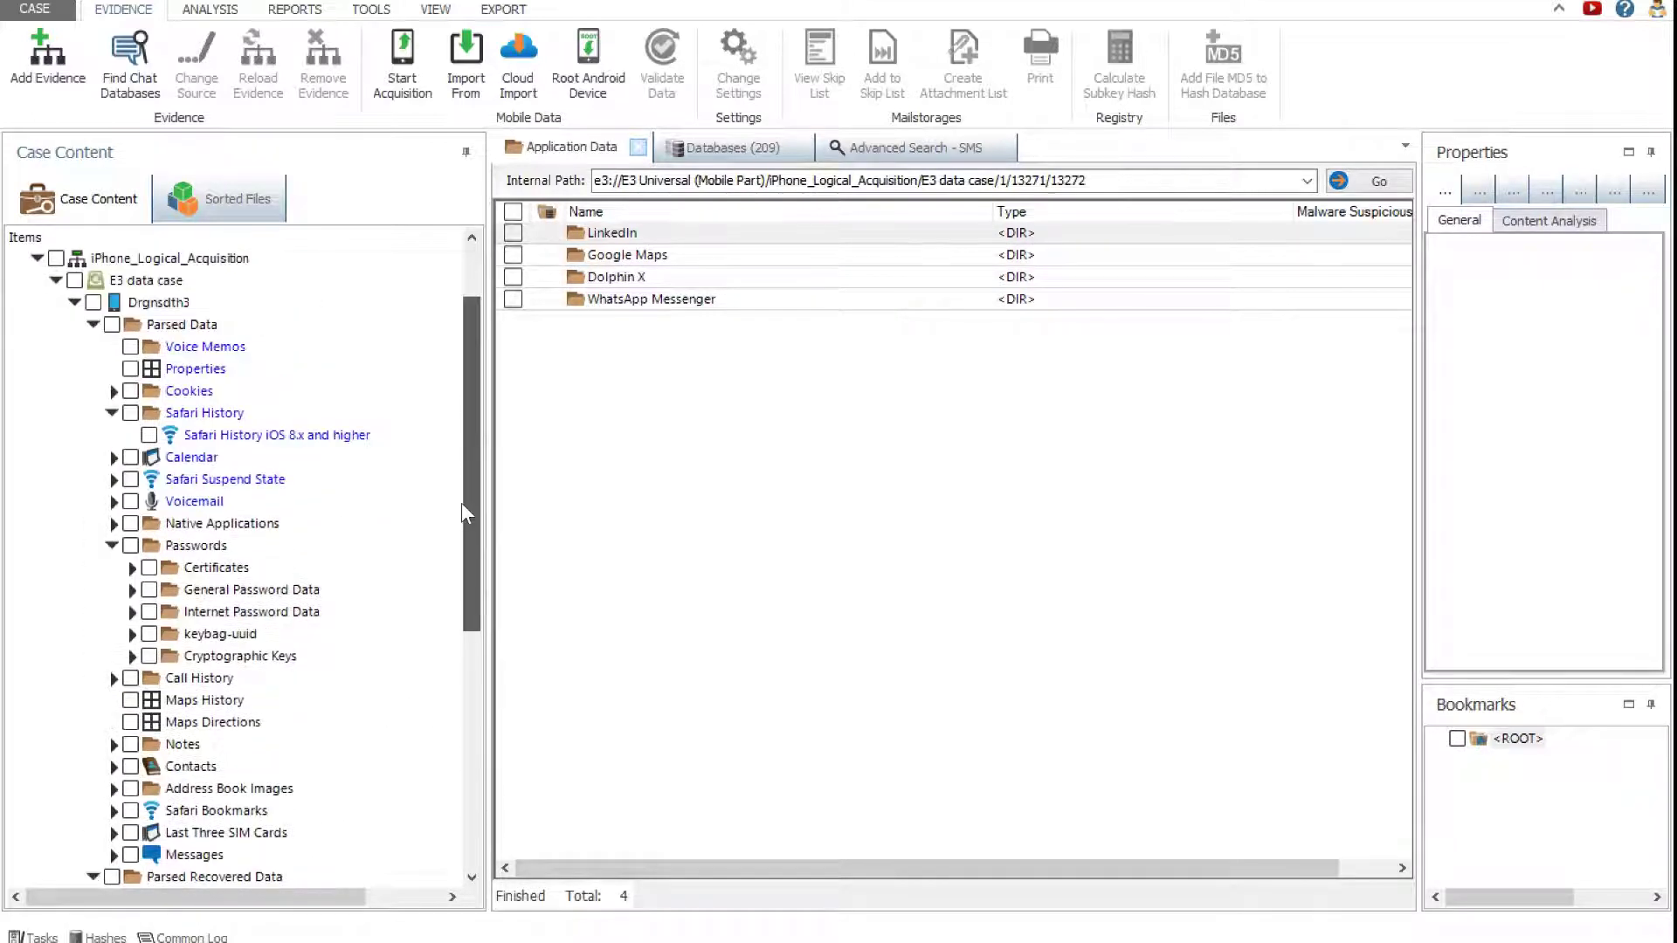
# Step: Review the 606 Health Flights Climbed records under Native Applications, then launch Add Evidence
pyautogui.click(228, 524)
pyautogui.doubleClick(591, 235)
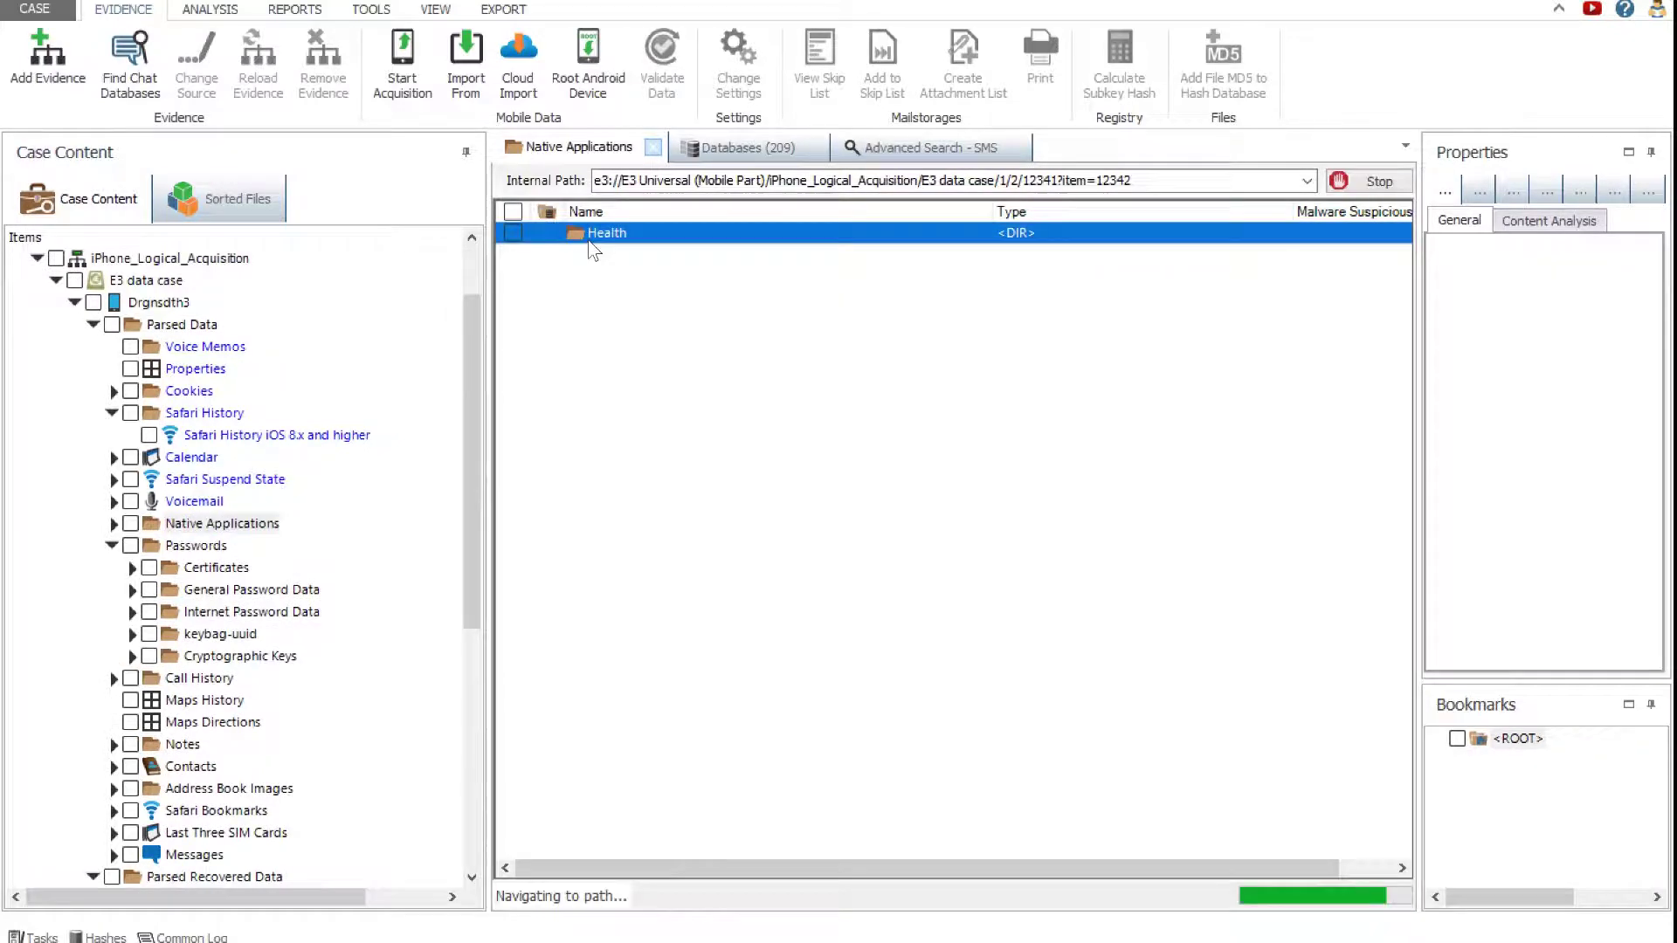
pyautogui.click(601, 324)
pyautogui.doubleClick(600, 324)
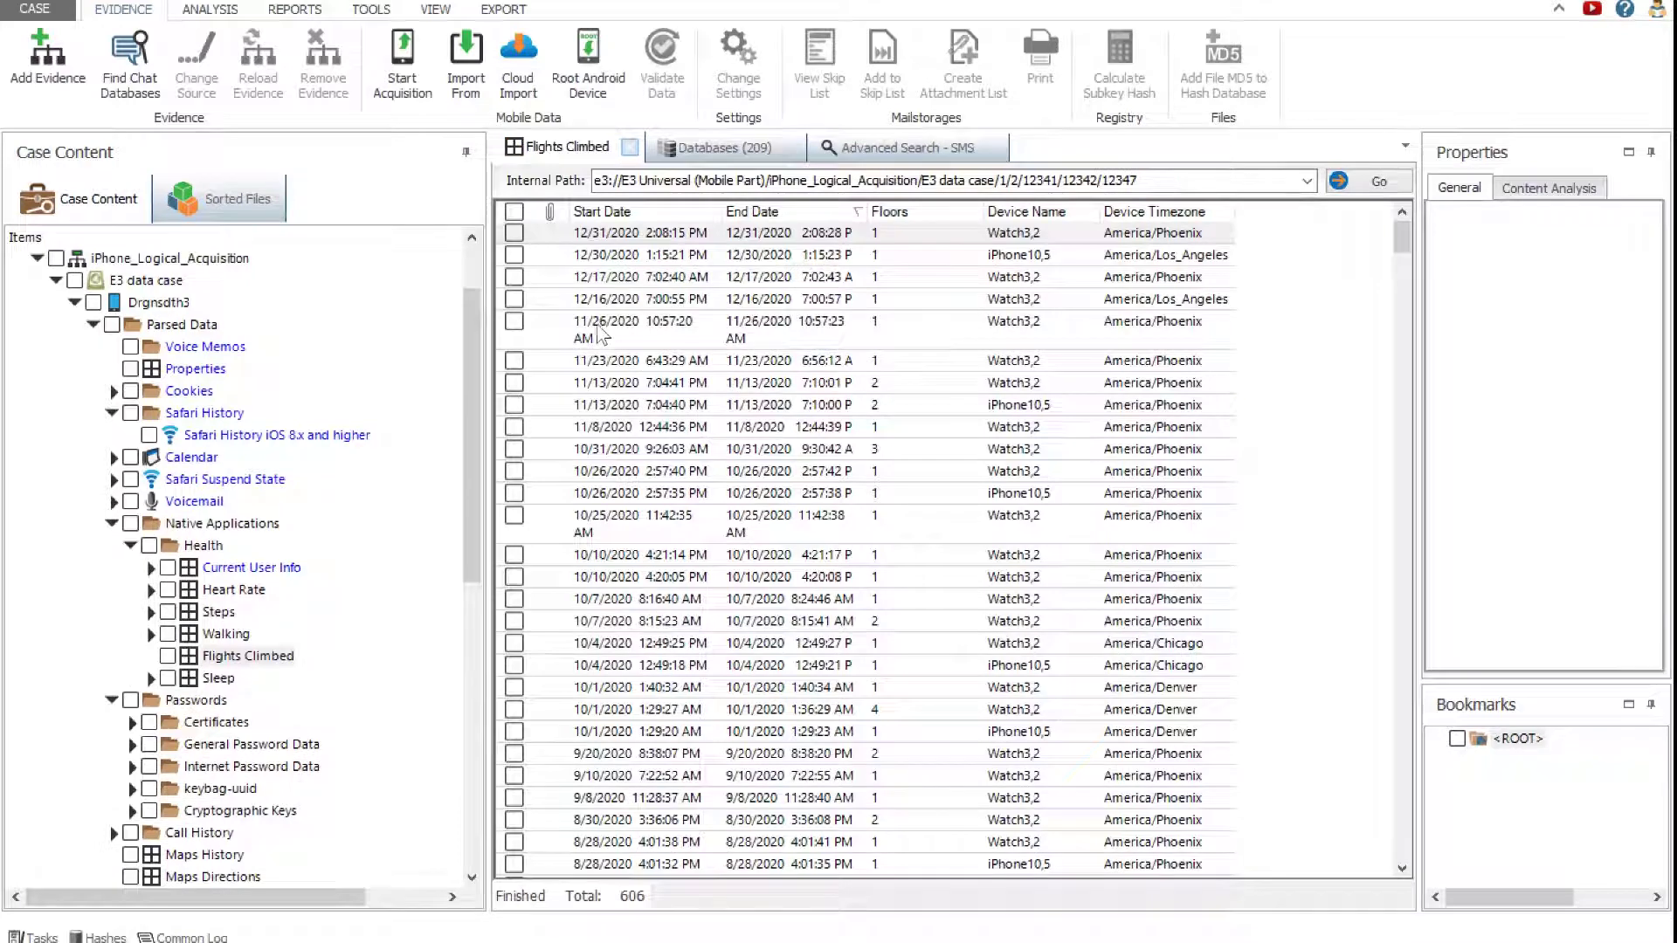
pyautogui.scroll(-1, 1065, 371)
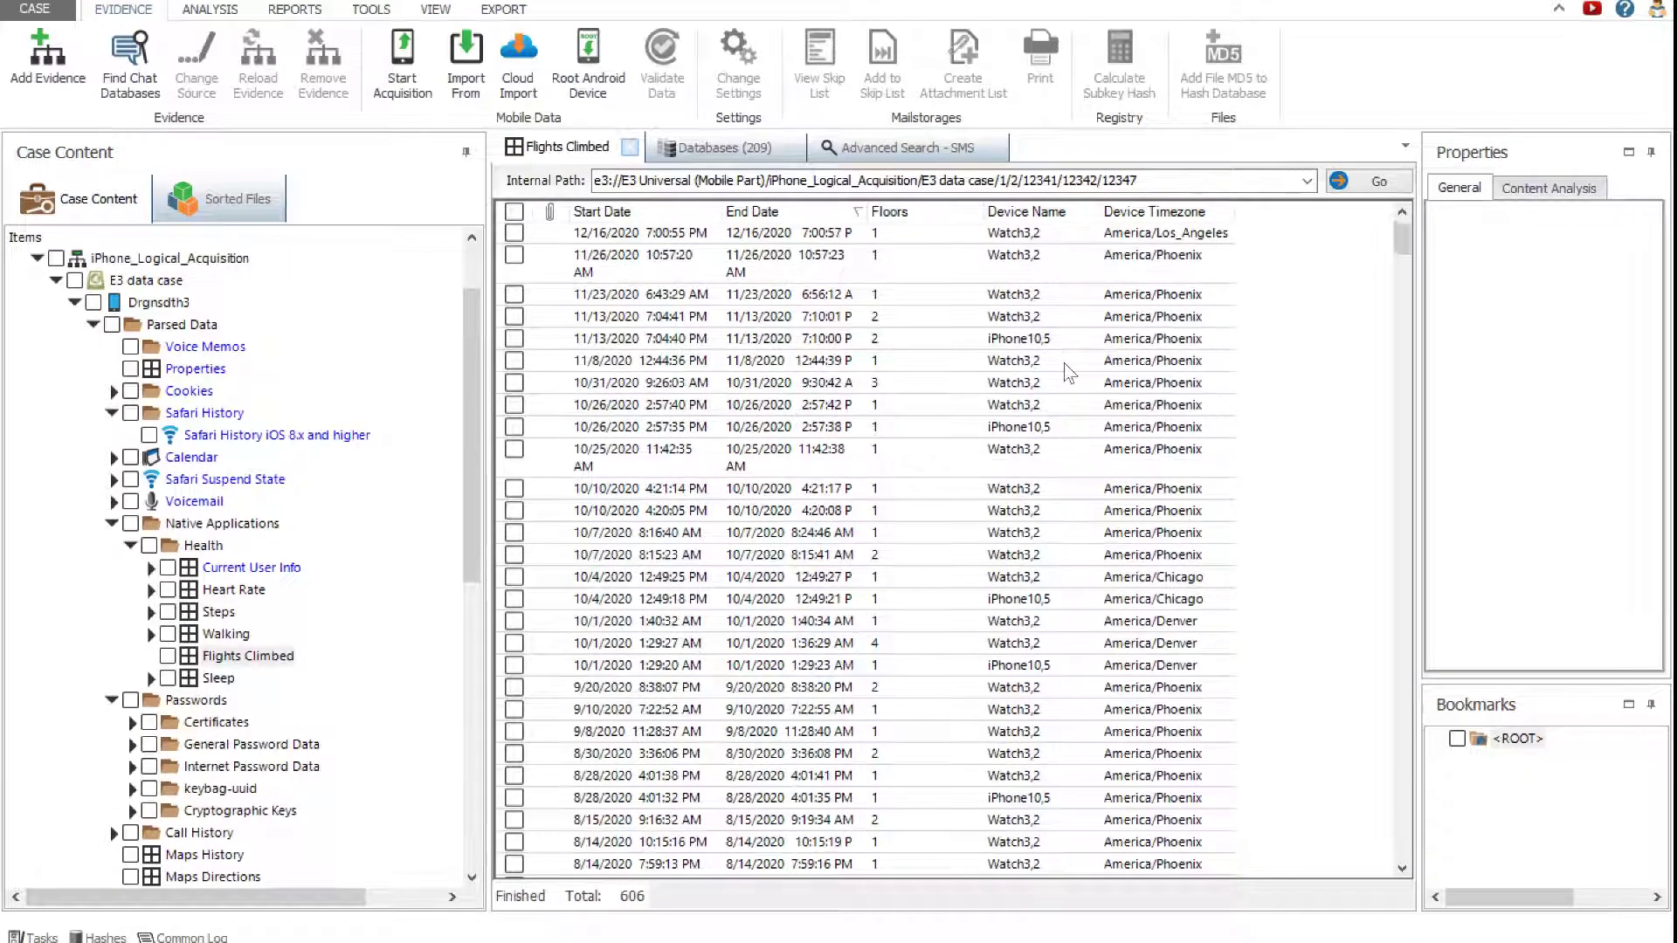
pyautogui.click(52, 62)
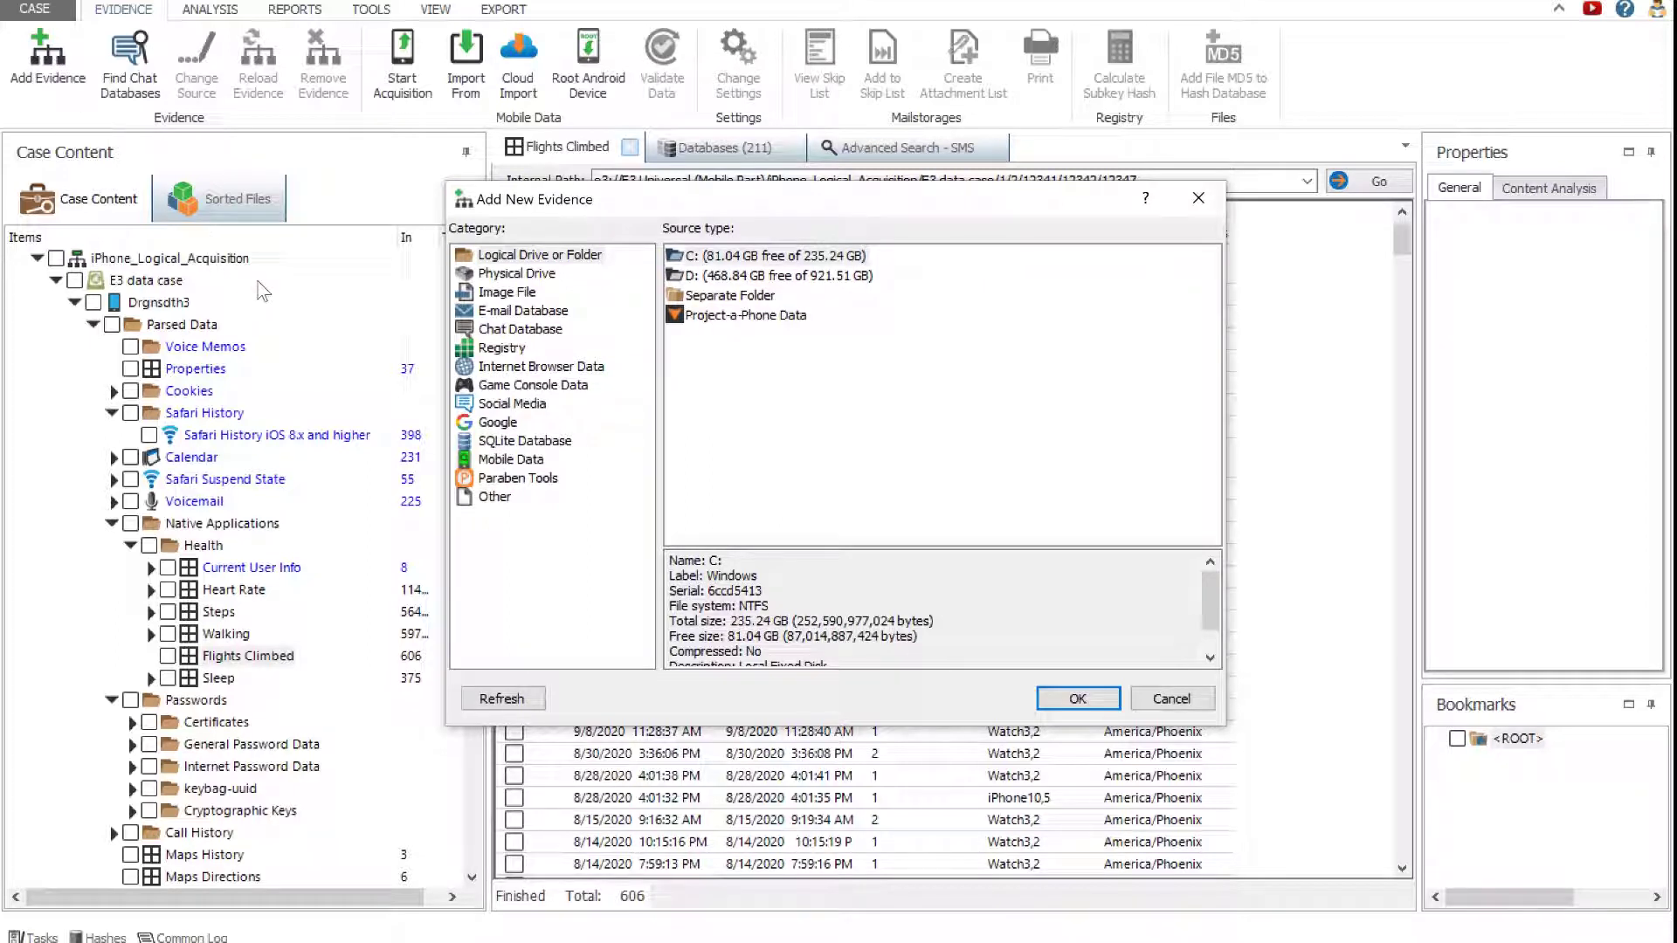
# Step: Choose Paraben Tools' E3 data case/DS case file as the evidence source type
pyautogui.click(516, 480)
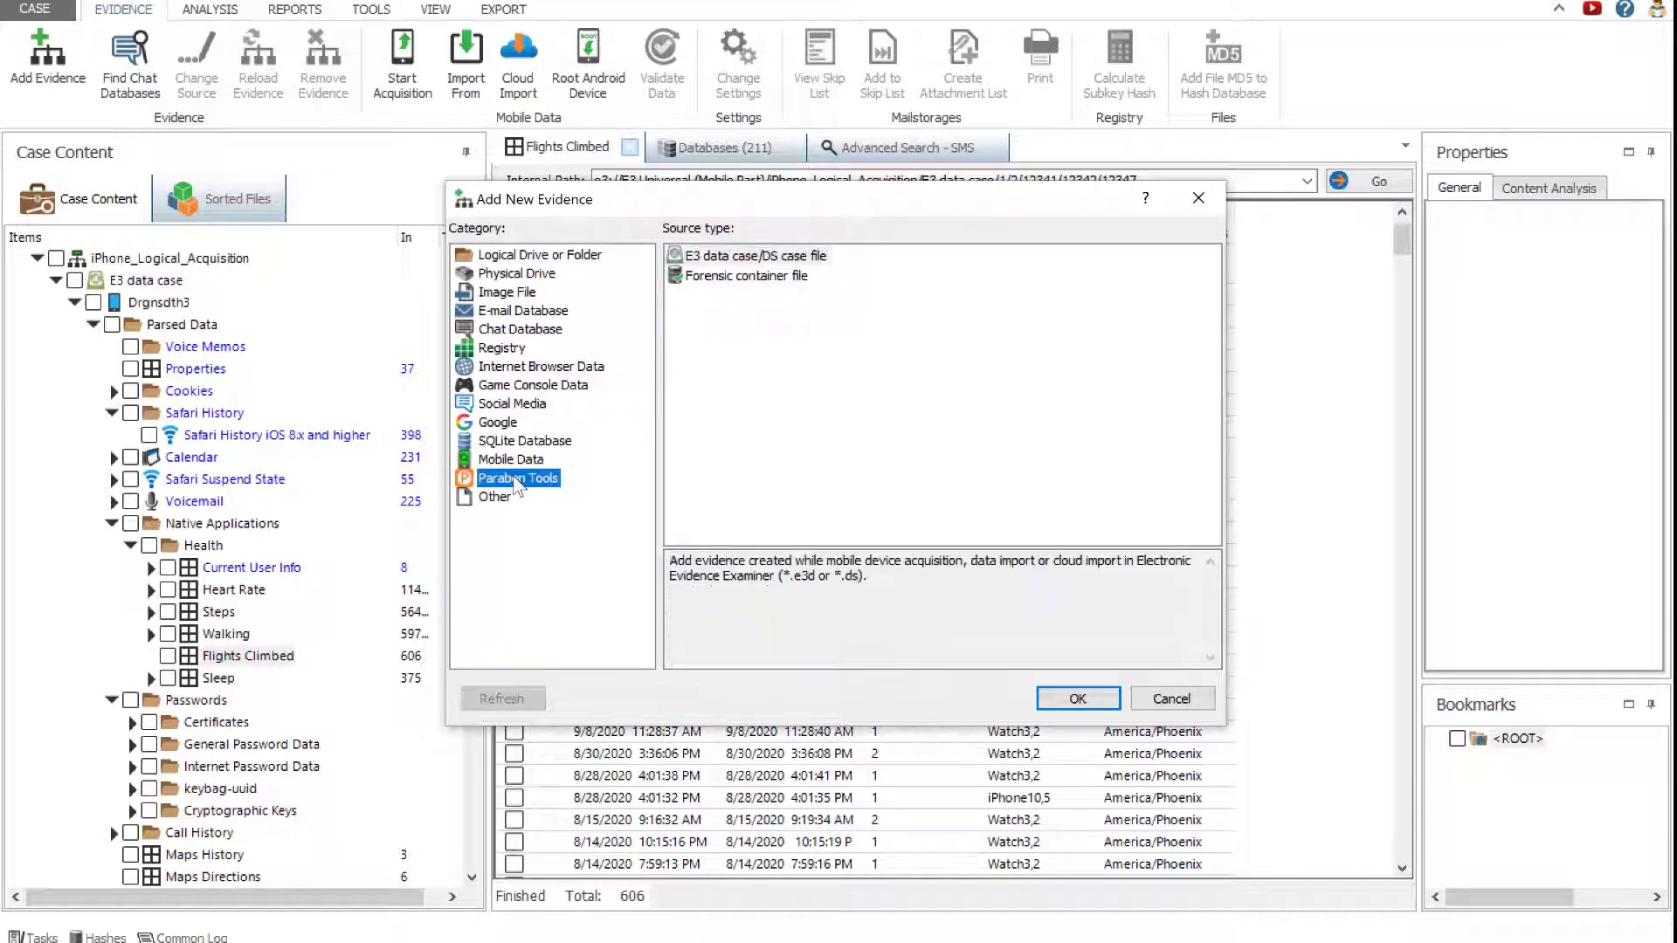
pyautogui.click(725, 259)
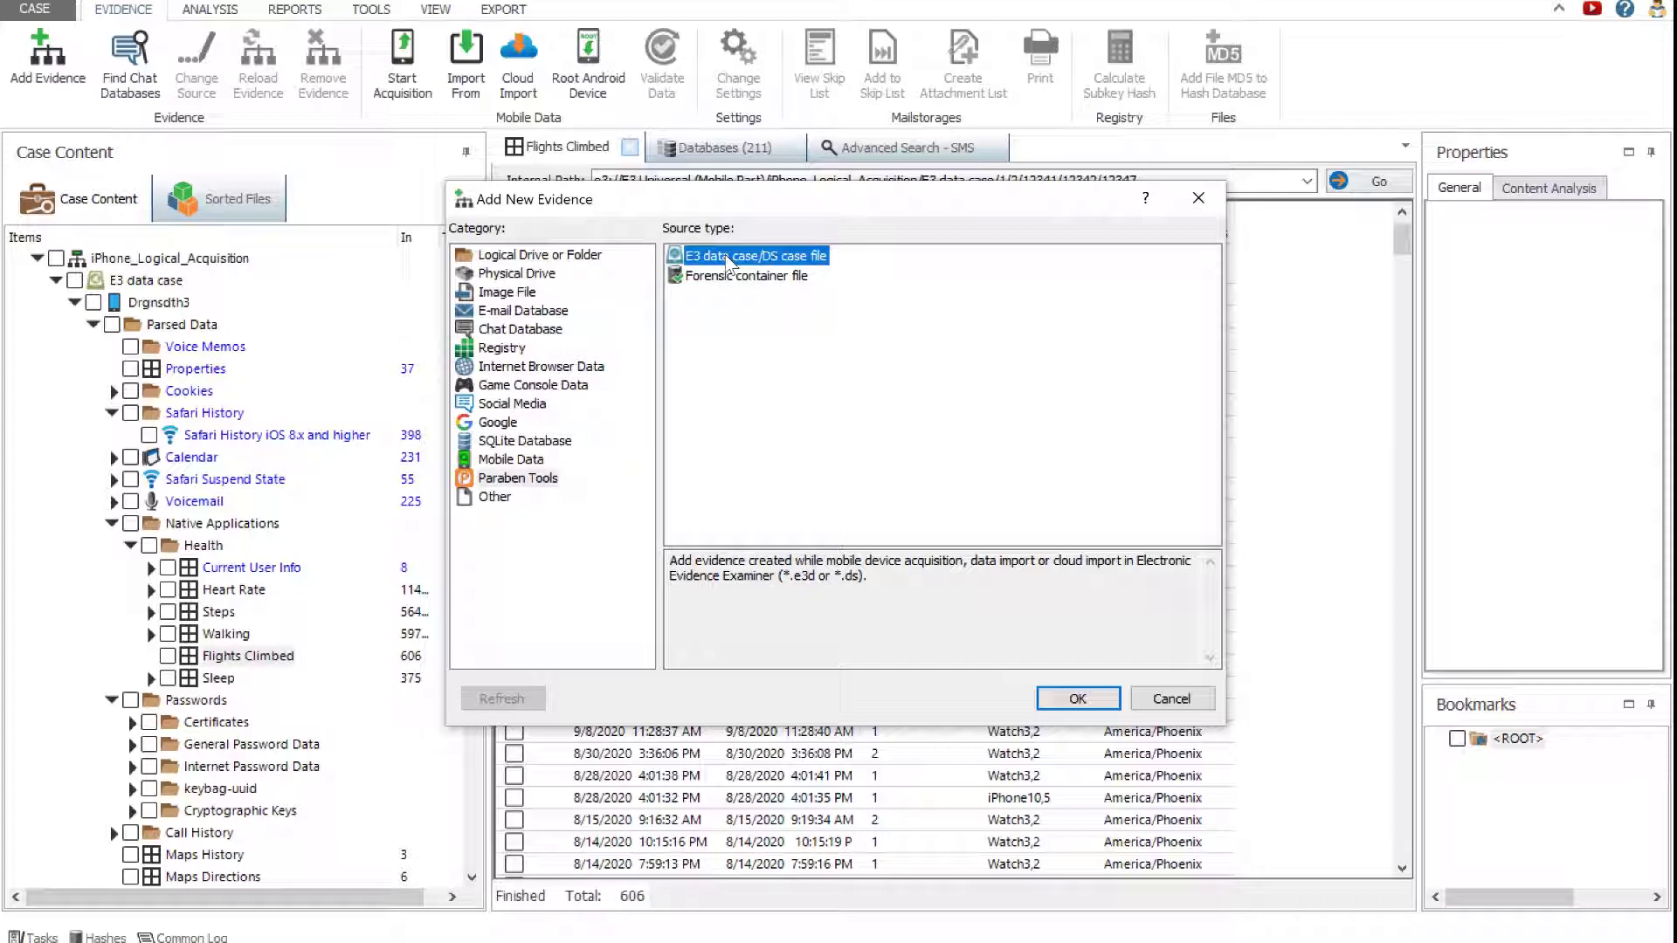
pyautogui.click(1077, 699)
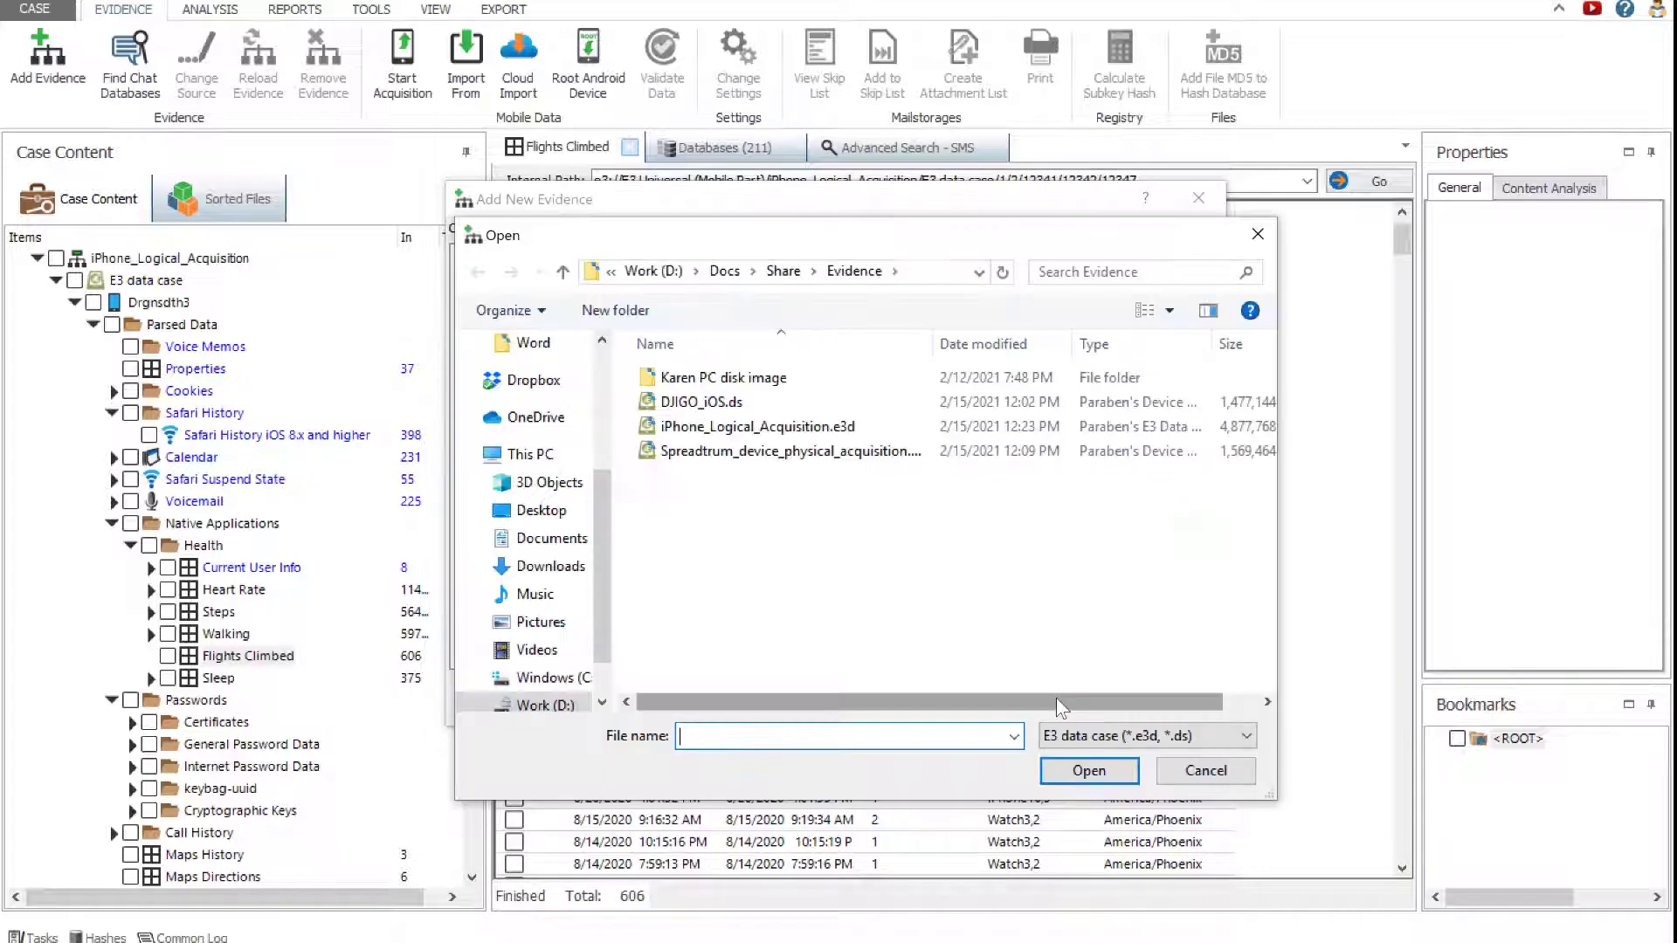
# Step: Add DJIGO_iOS.ds as evidence named DJIGO_iOS and expand its E3 data case
pyautogui.click(696, 404)
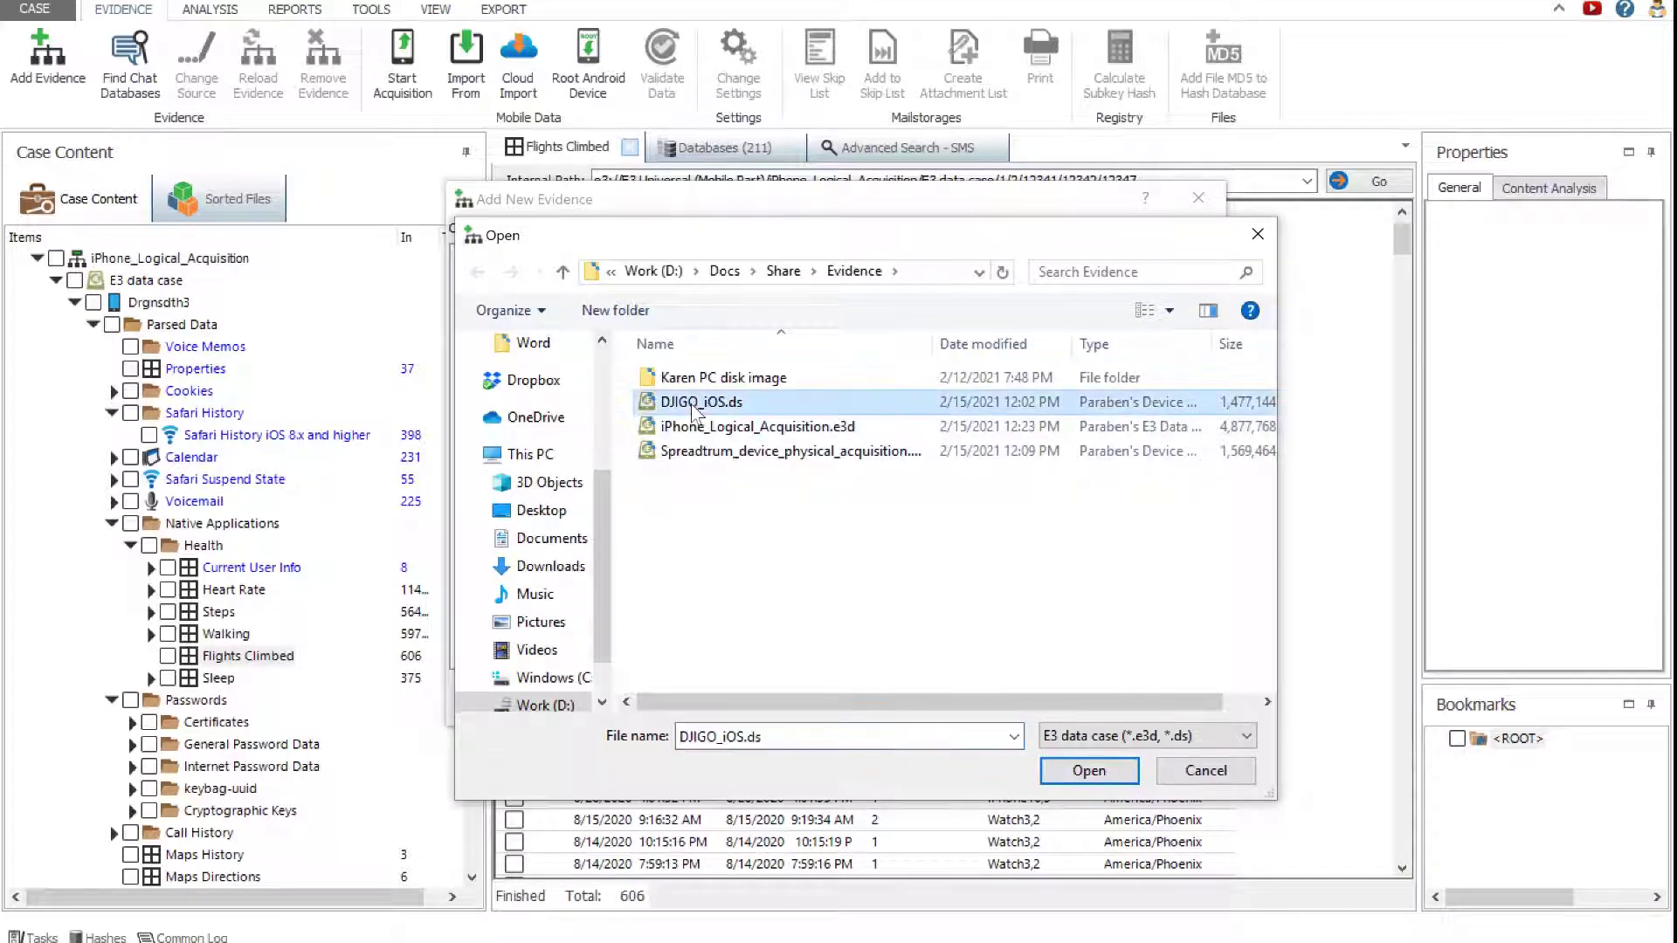
pyautogui.click(1059, 777)
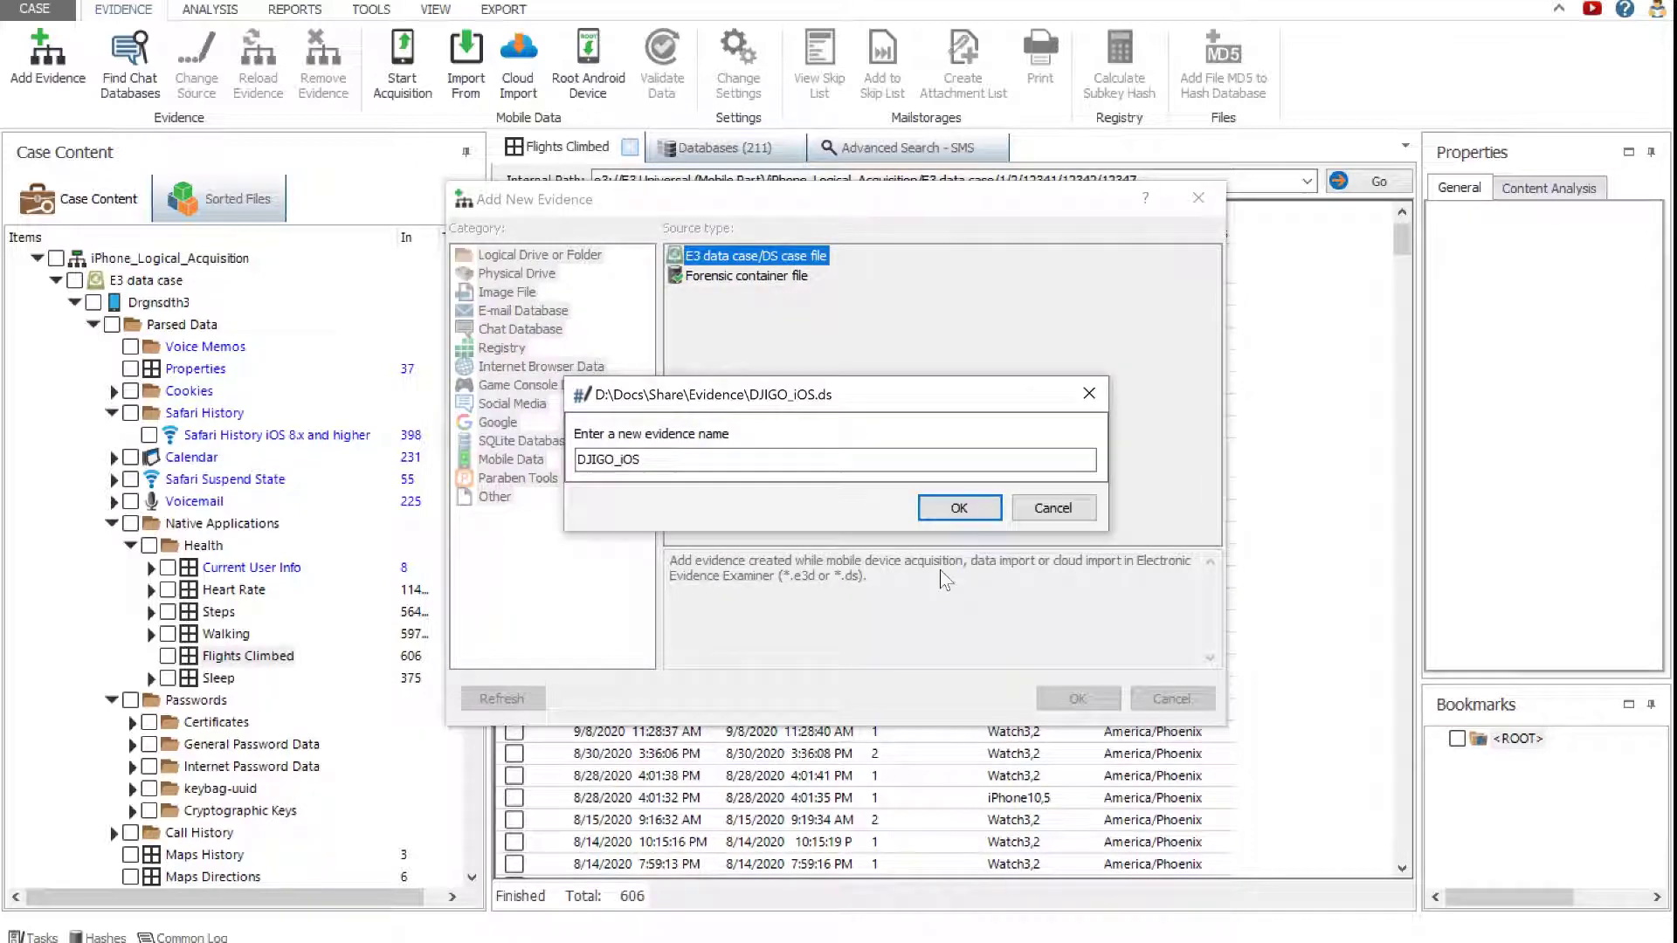
pyautogui.click(996, 506)
pyautogui.click(40, 368)
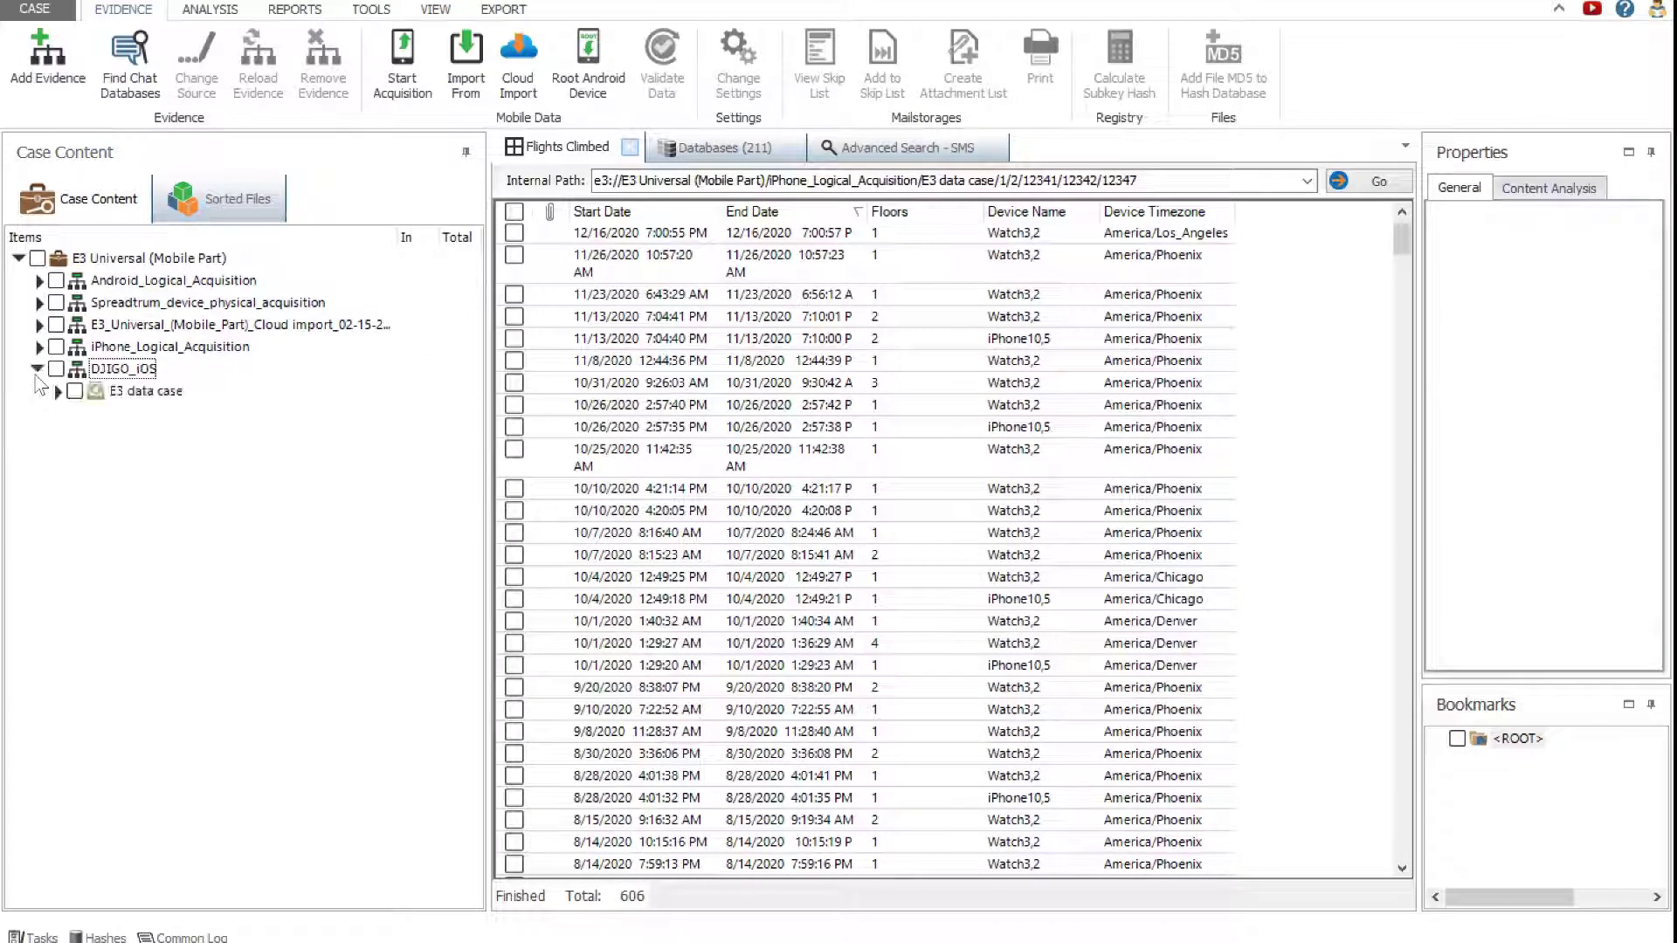
pyautogui.click(55, 391)
# Step: Open Installed Applications > Application Data > DJI GO > Video File List, showing two 5/4/2016 mp4 videos
pyautogui.click(76, 413)
pyautogui.click(208, 810)
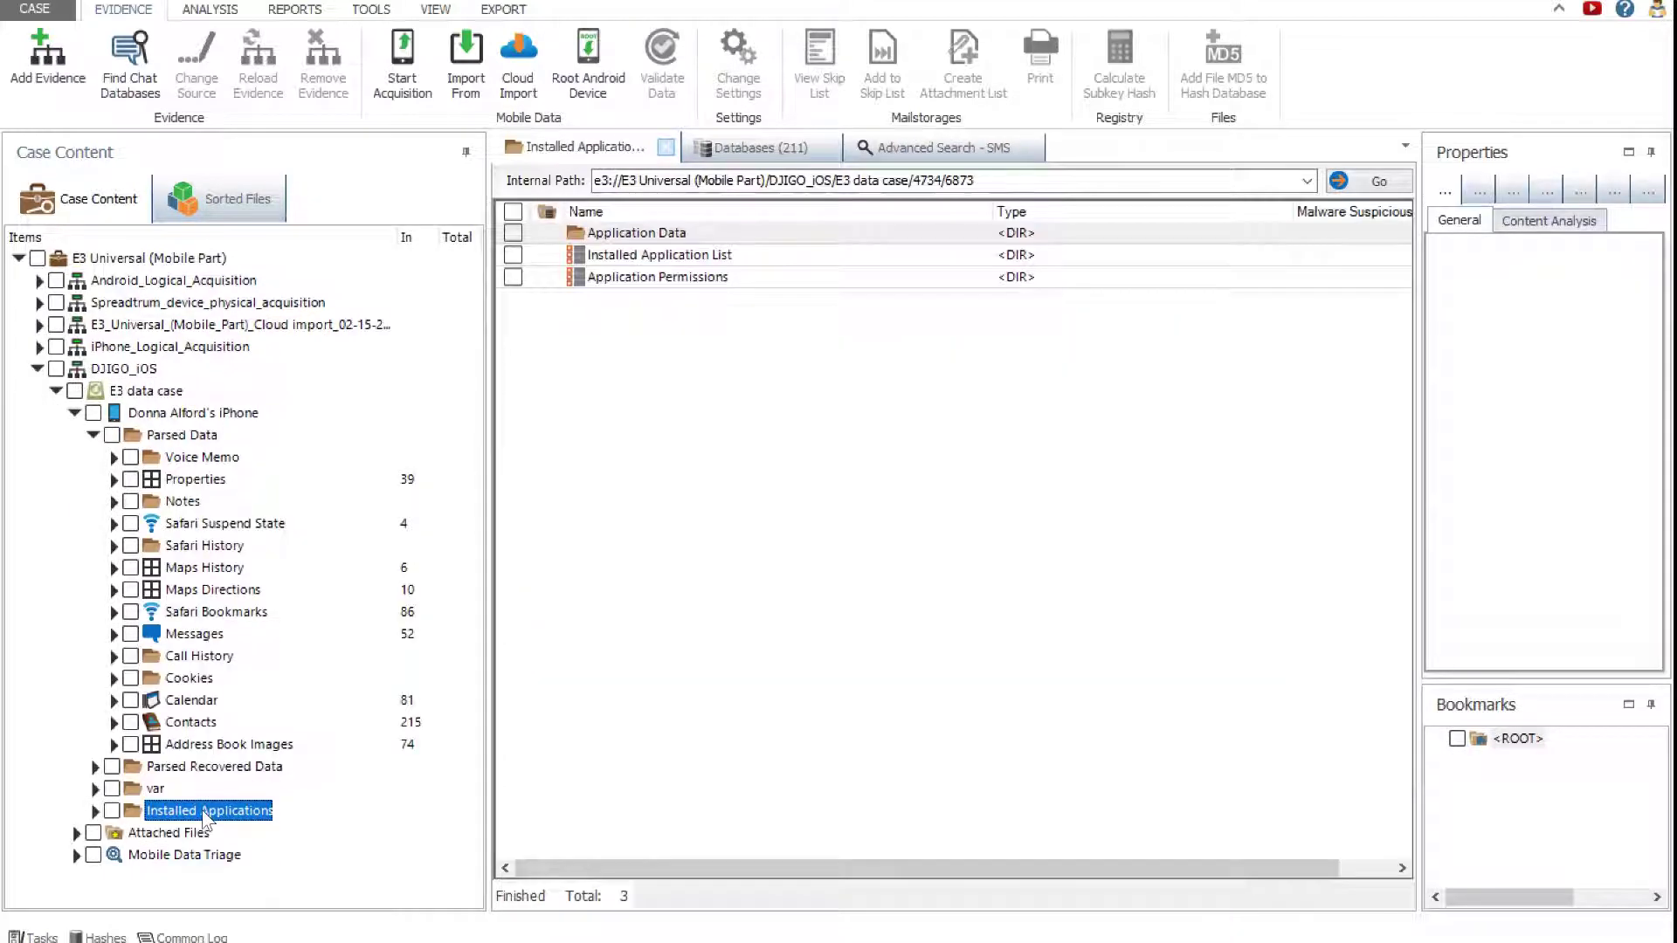
pyautogui.doubleClick(600, 231)
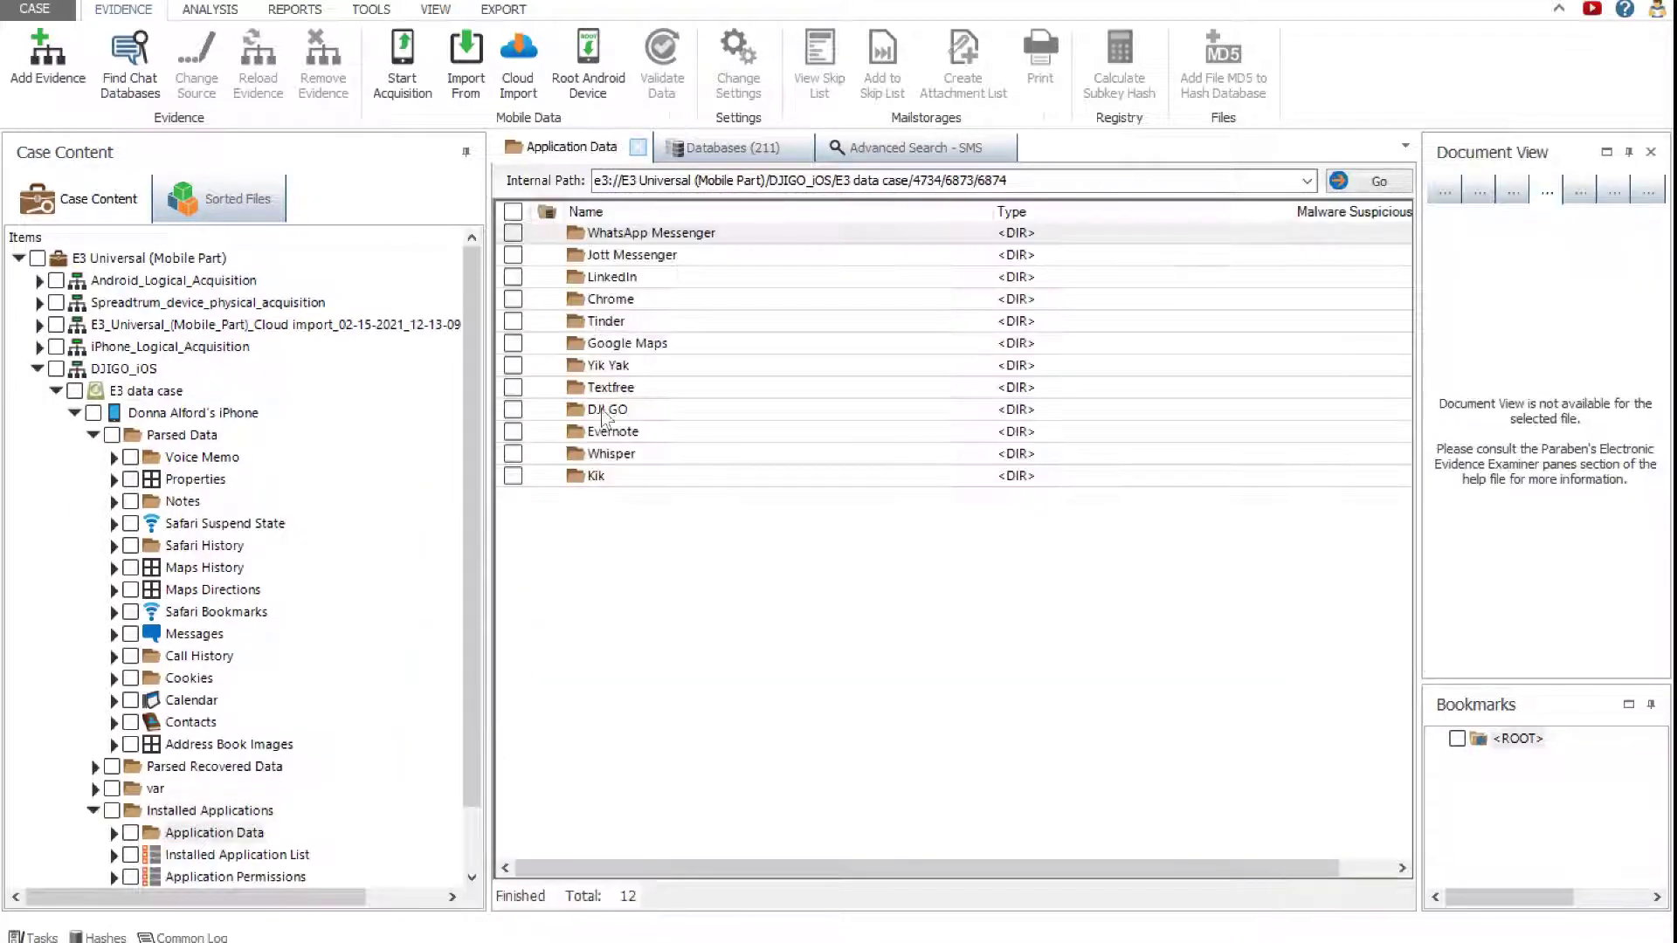
pyautogui.doubleClick(601, 410)
pyautogui.doubleClick(609, 234)
pyautogui.scroll(-3, 262, 612)
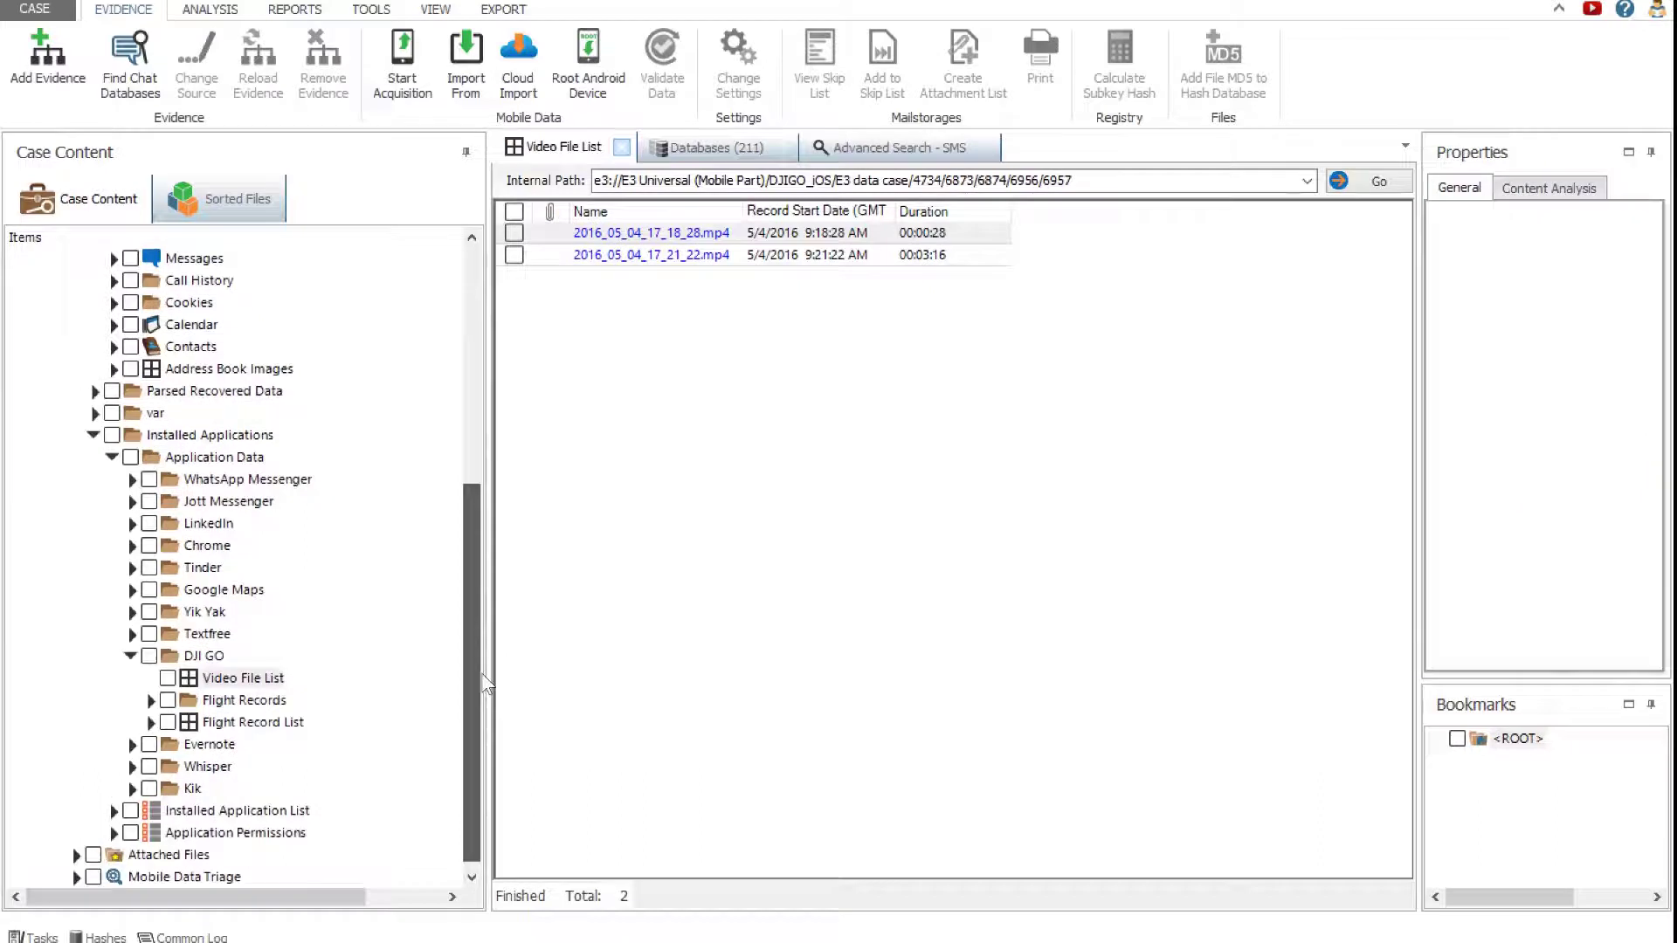